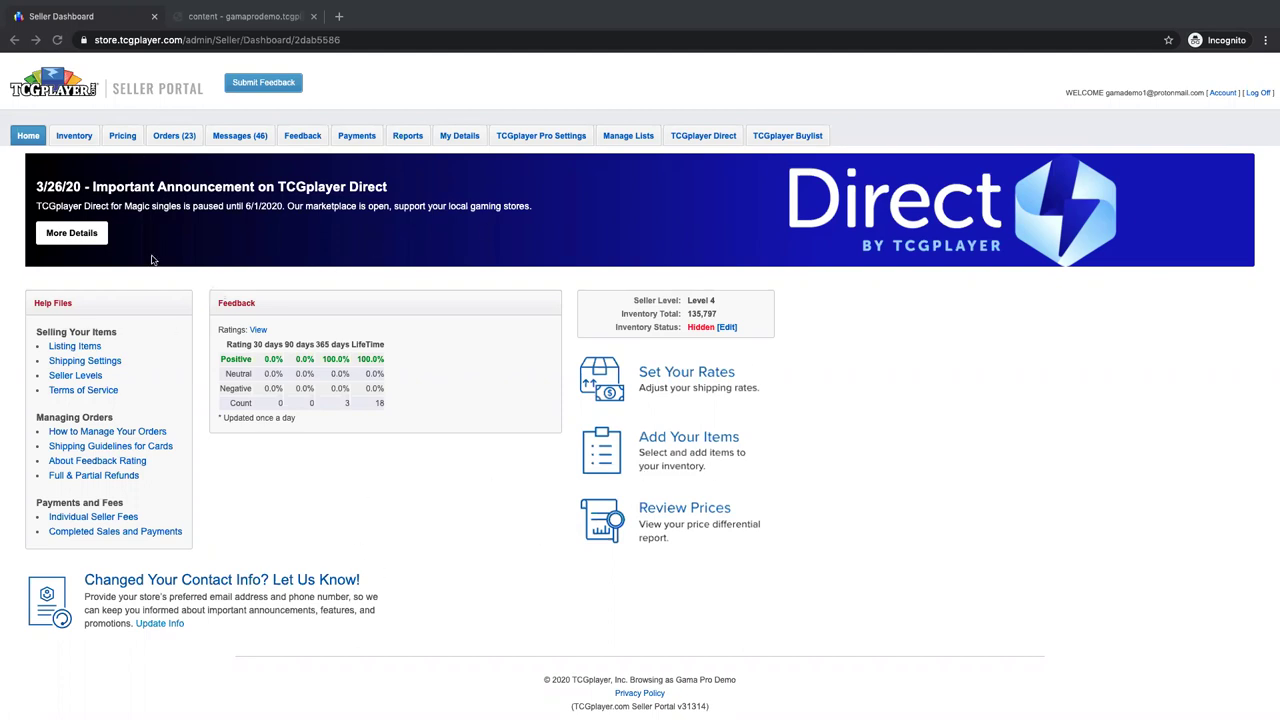
# - Open the TCGplayer Pro Settings page and look at the My Website URL entry
pyautogui.click(132, 137)
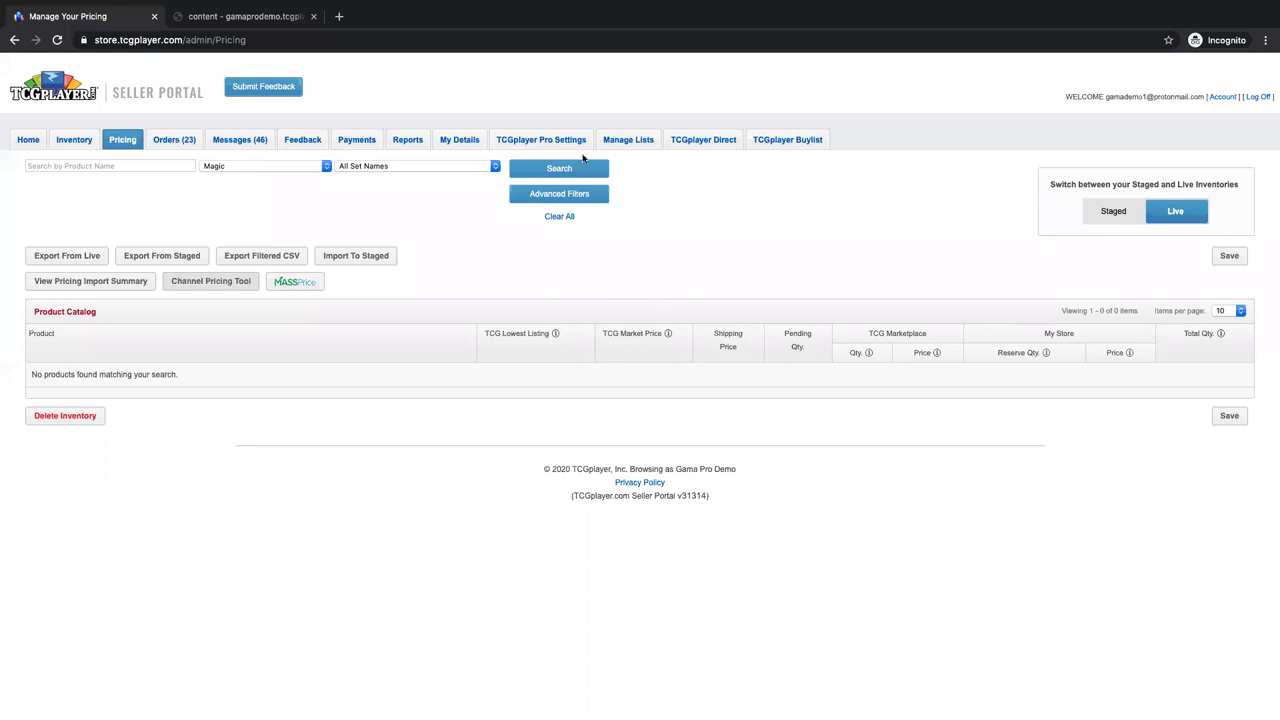
pyautogui.click(550, 142)
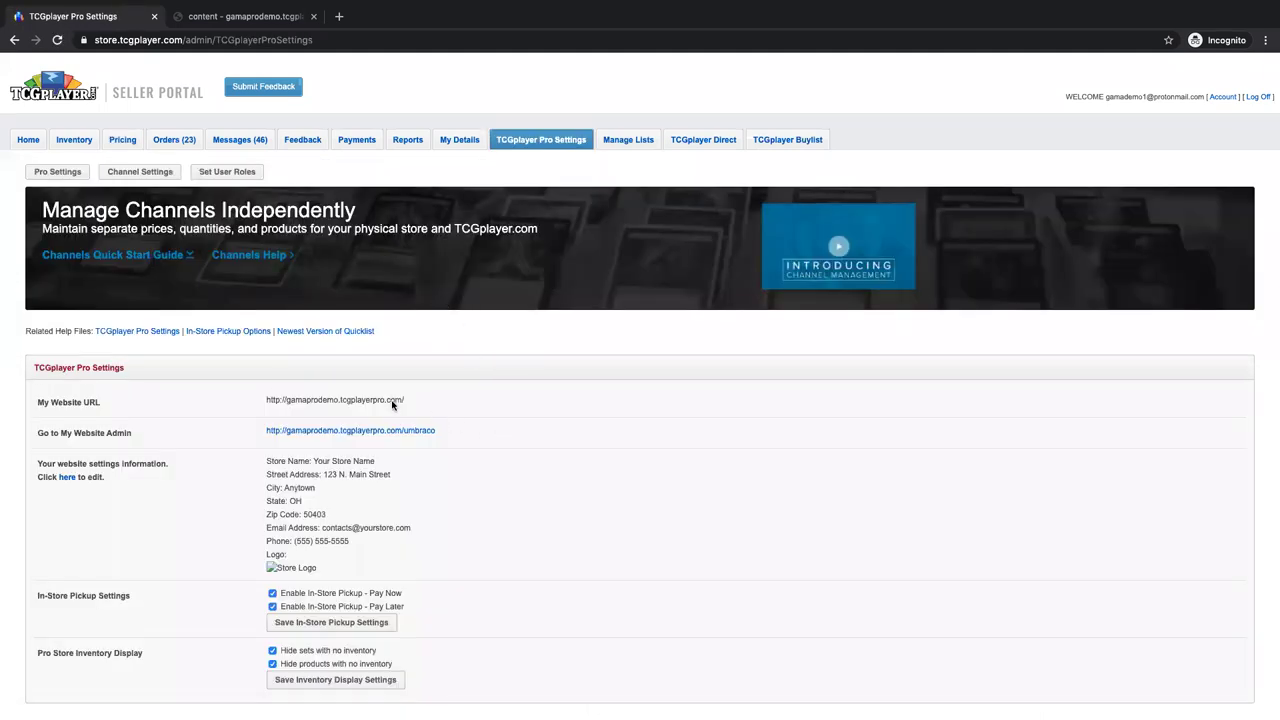
pyautogui.moveTo(251, 393)
pyautogui.mouseDown()
pyautogui.moveTo(405, 400)
pyautogui.moveTo(256, 393)
pyautogui.mouseUp()
pyautogui.click(490, 513)
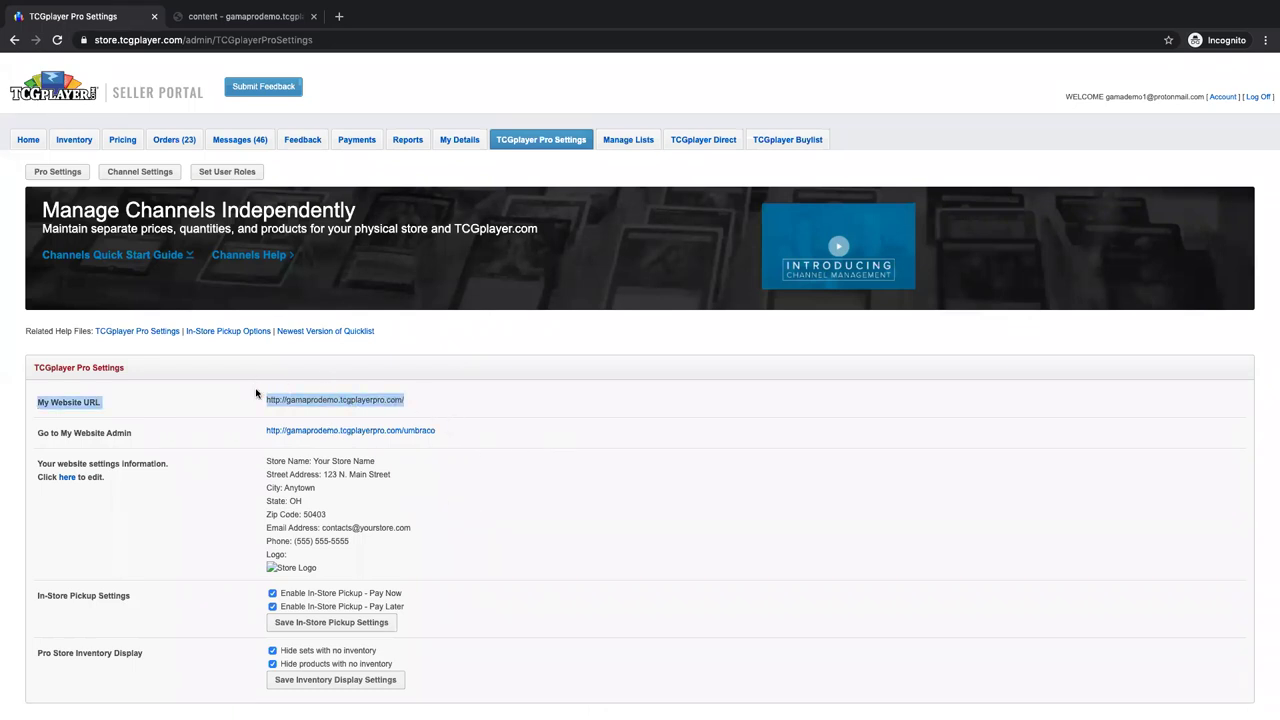
pyautogui.click(466, 525)
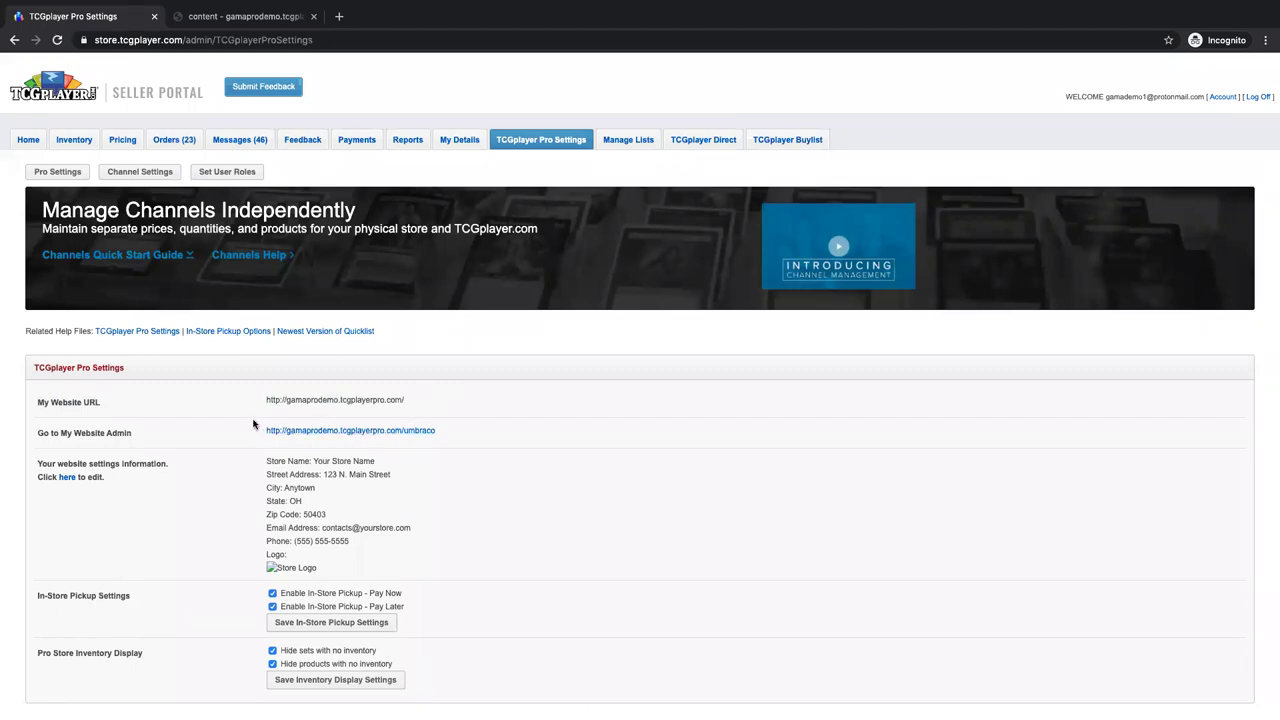
# - Open the website admin from its umbraco link and close the duplicate admin tab
pyautogui.rightClick(356, 427)
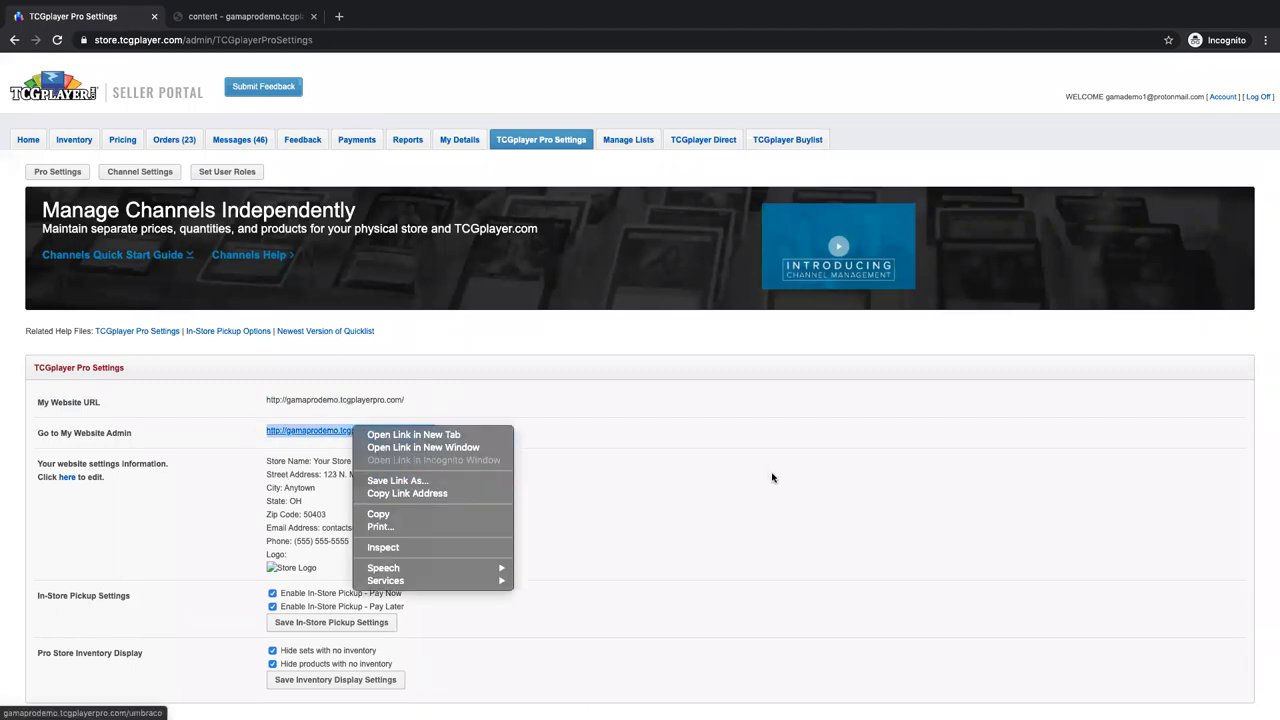
pyautogui.click(771, 477)
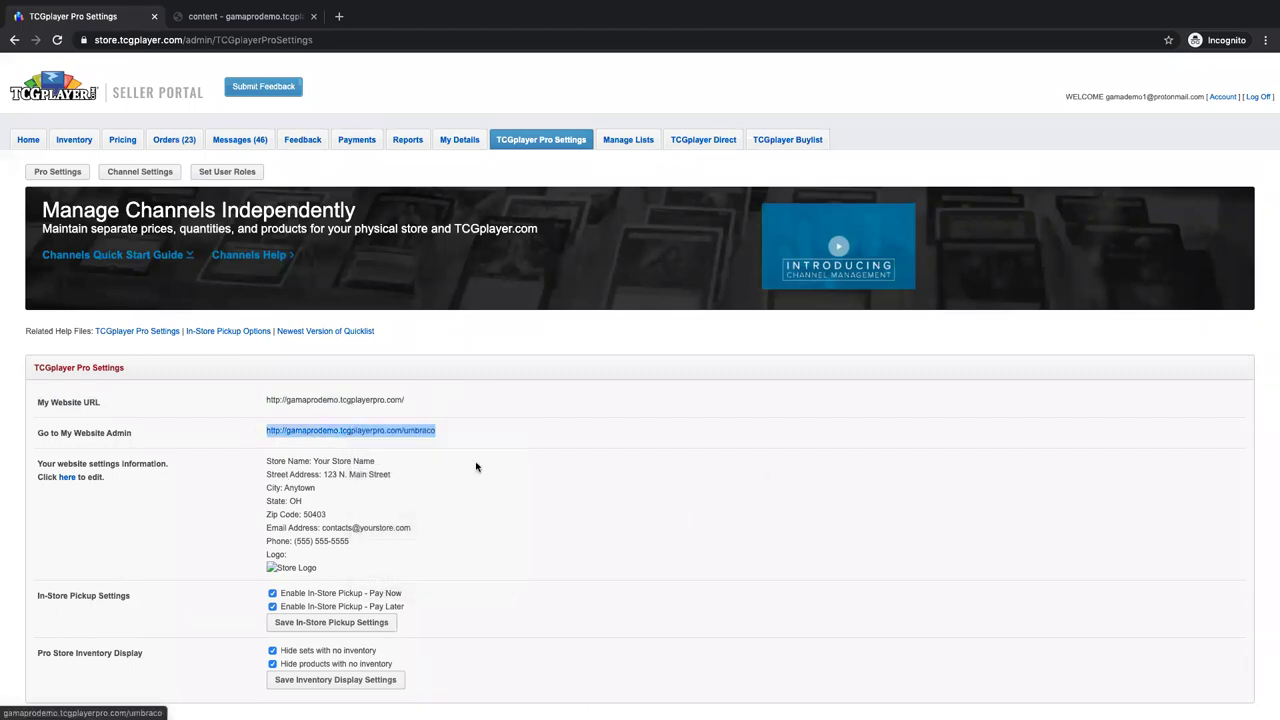
pyautogui.click(397, 436)
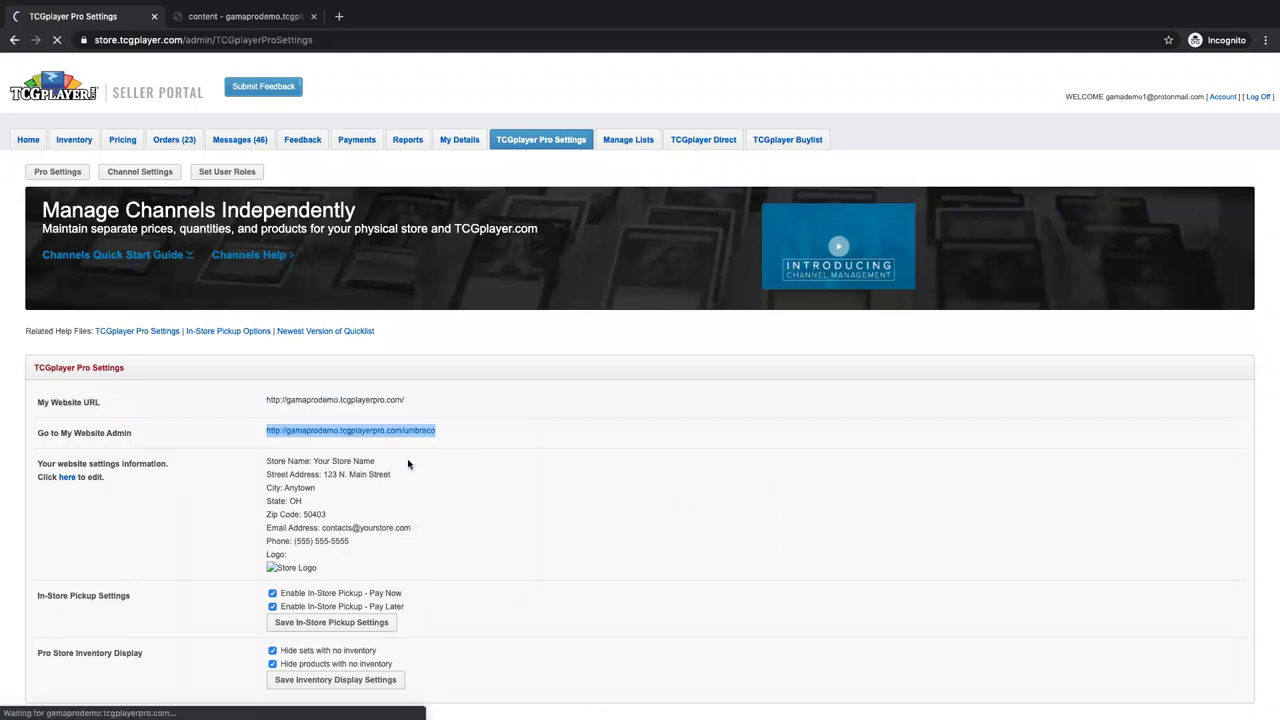
pyautogui.click(243, 17)
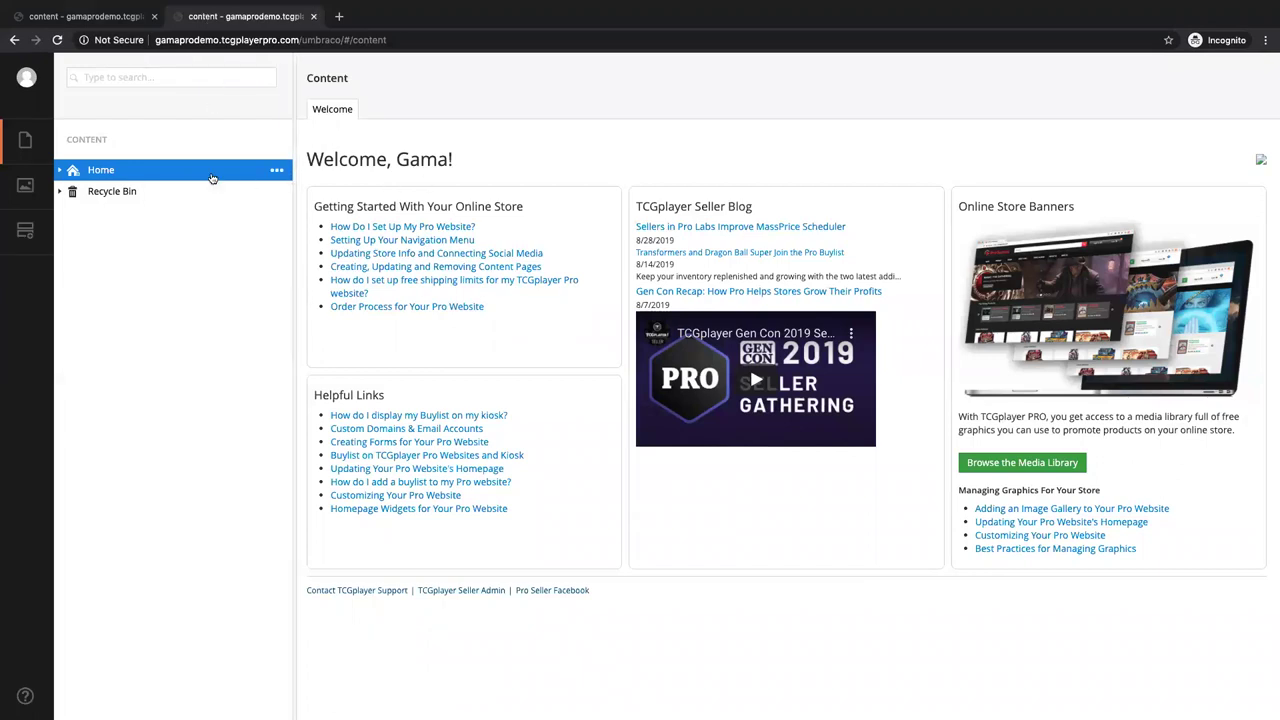
pyautogui.hotkey('ctrl', 'w')
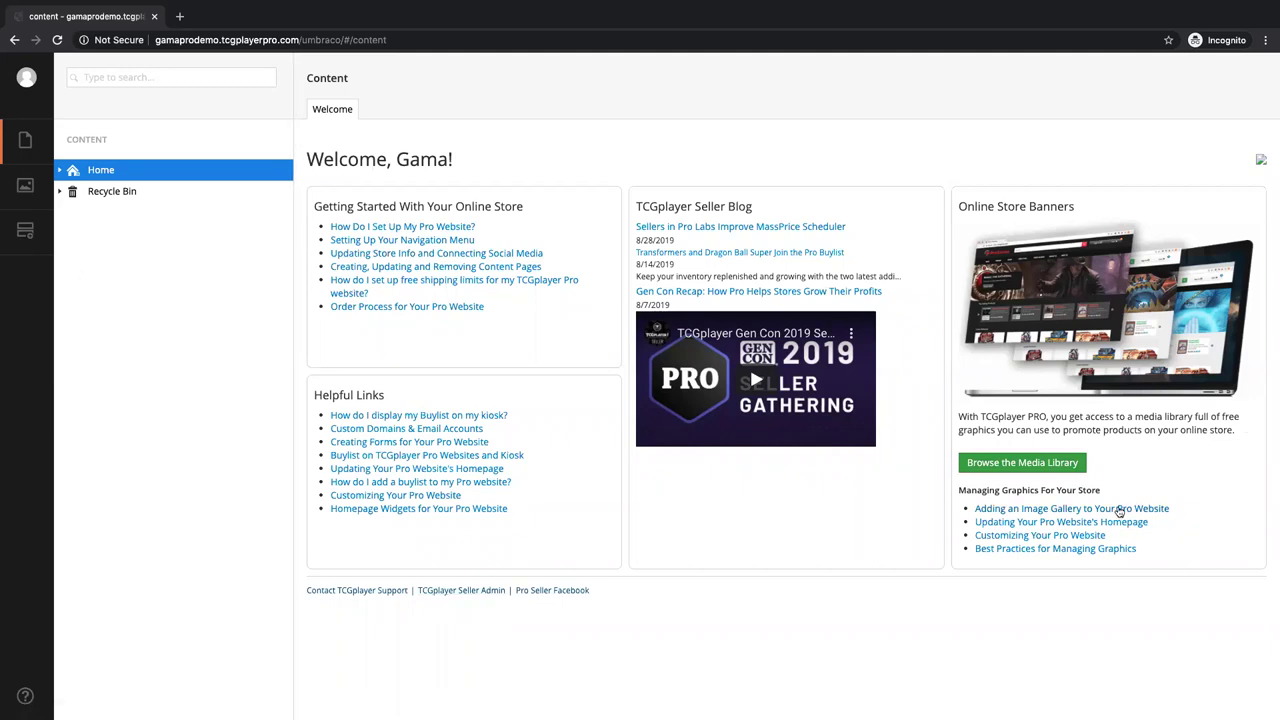
pyautogui.moveTo(397, 160); pyautogui.dragTo(432, 168)
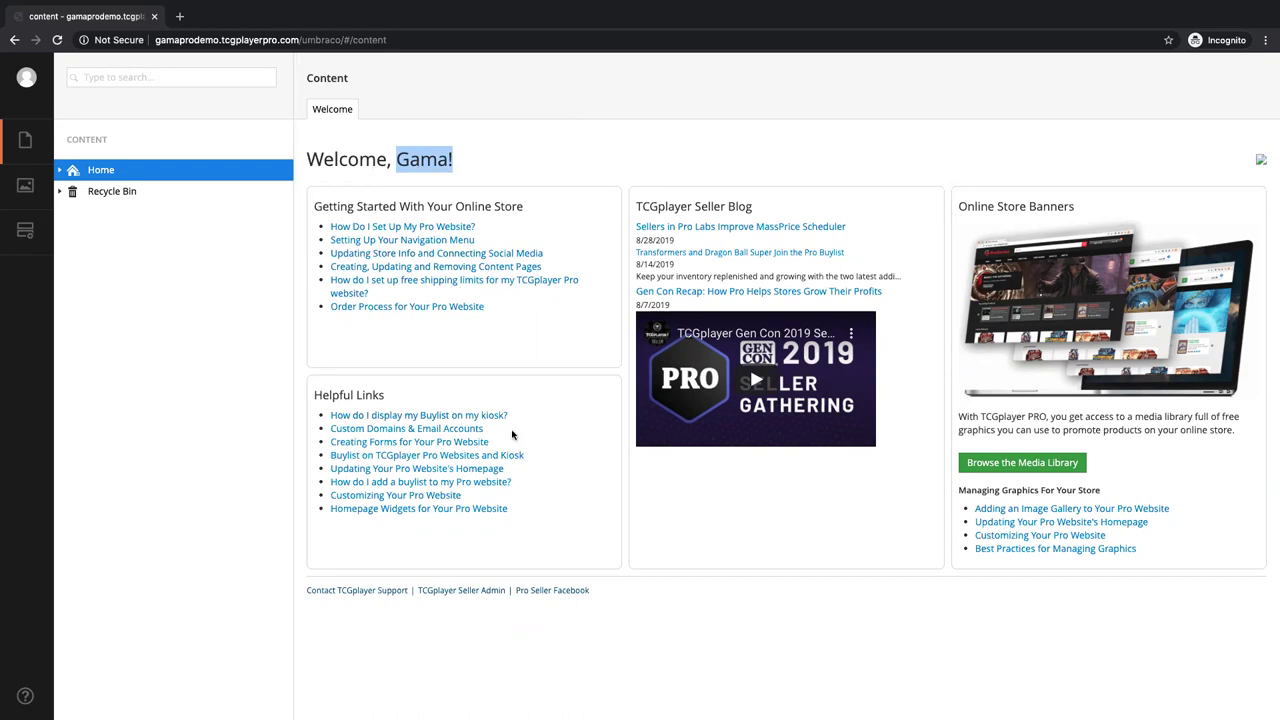
pyautogui.click(398, 160)
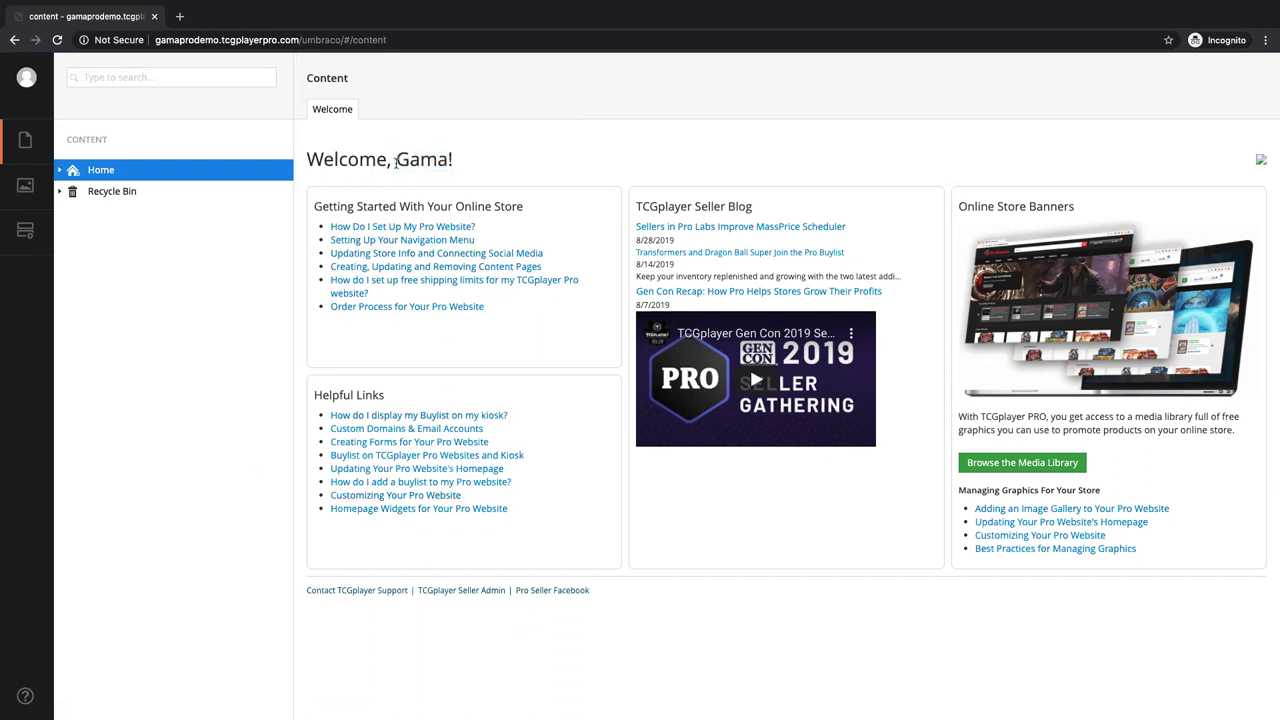
pyautogui.moveTo(396, 163); pyautogui.dragTo(437, 161)
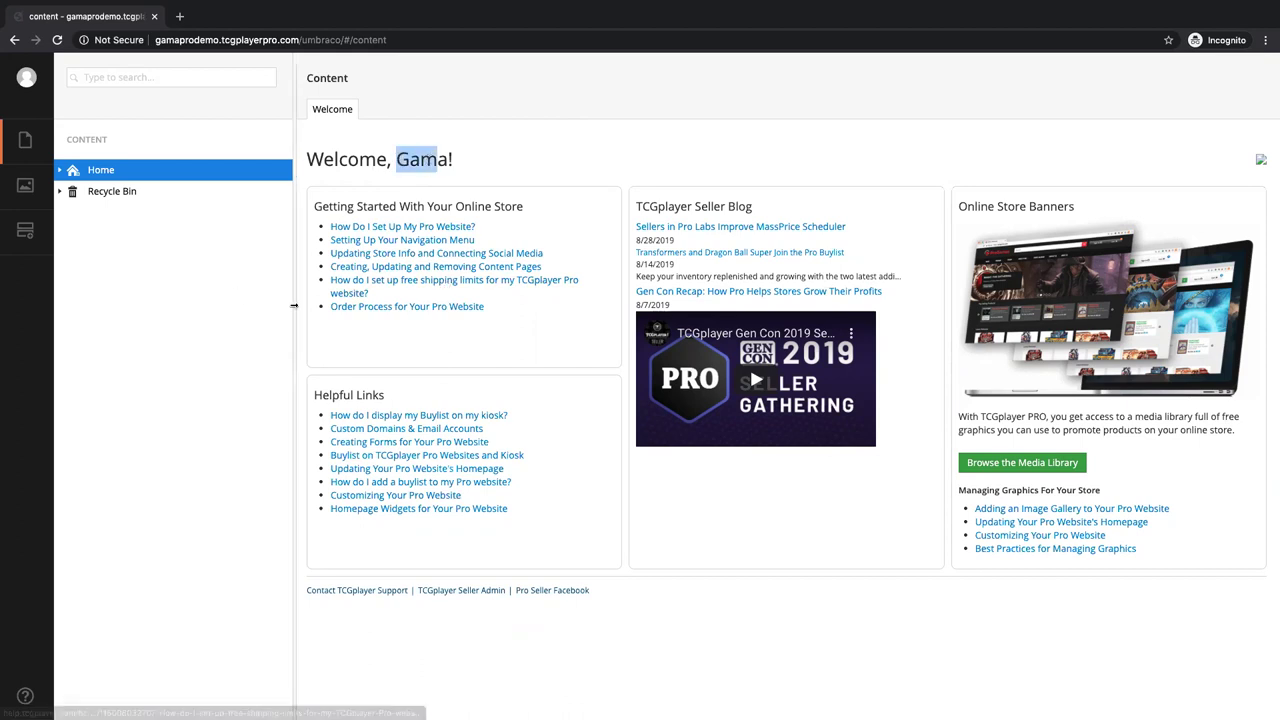
# - In the Home page's Store Theming & Settings, set the store name to "TCGplayer Office Hours"
pyautogui.click(60, 172)
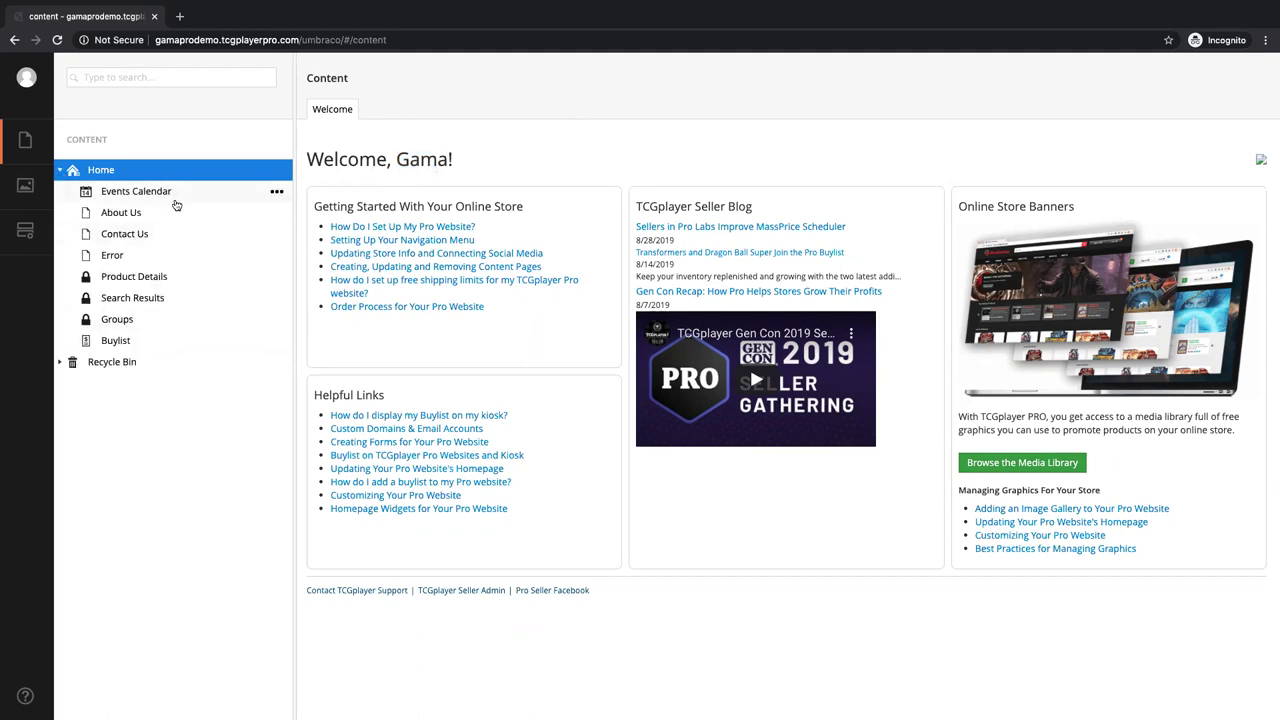
pyautogui.click(104, 173)
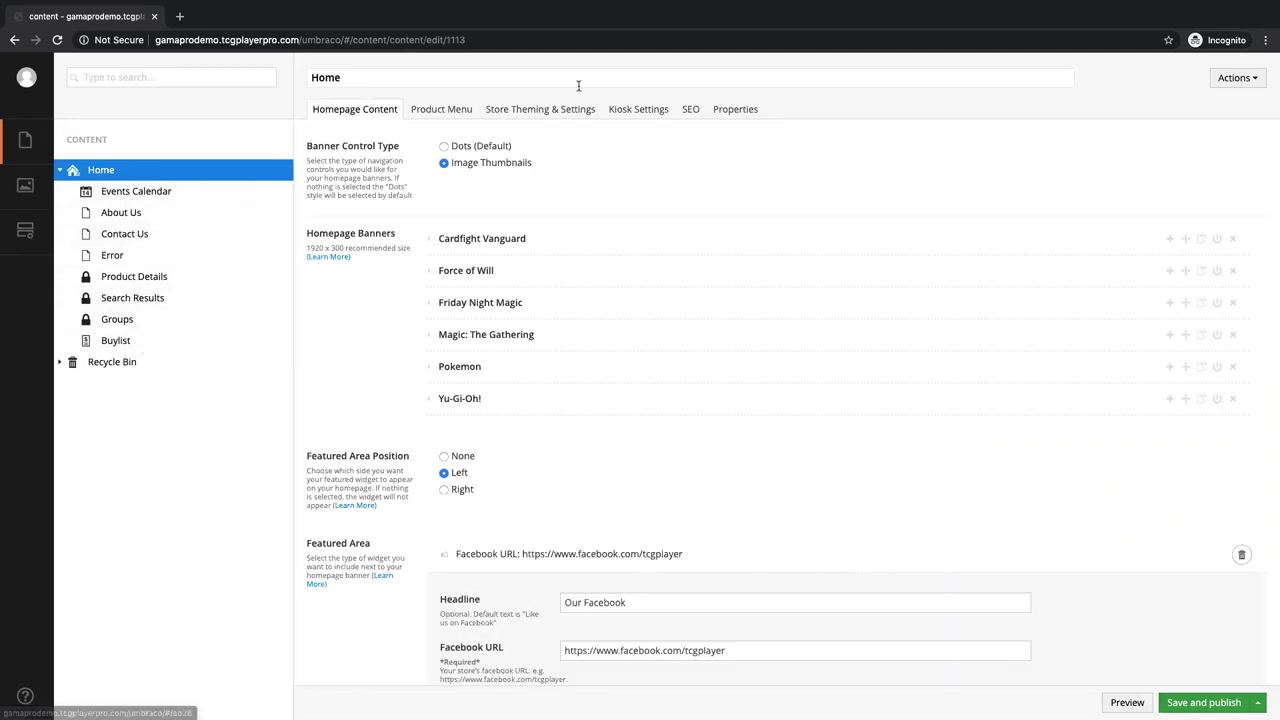
pyautogui.click(485, 110)
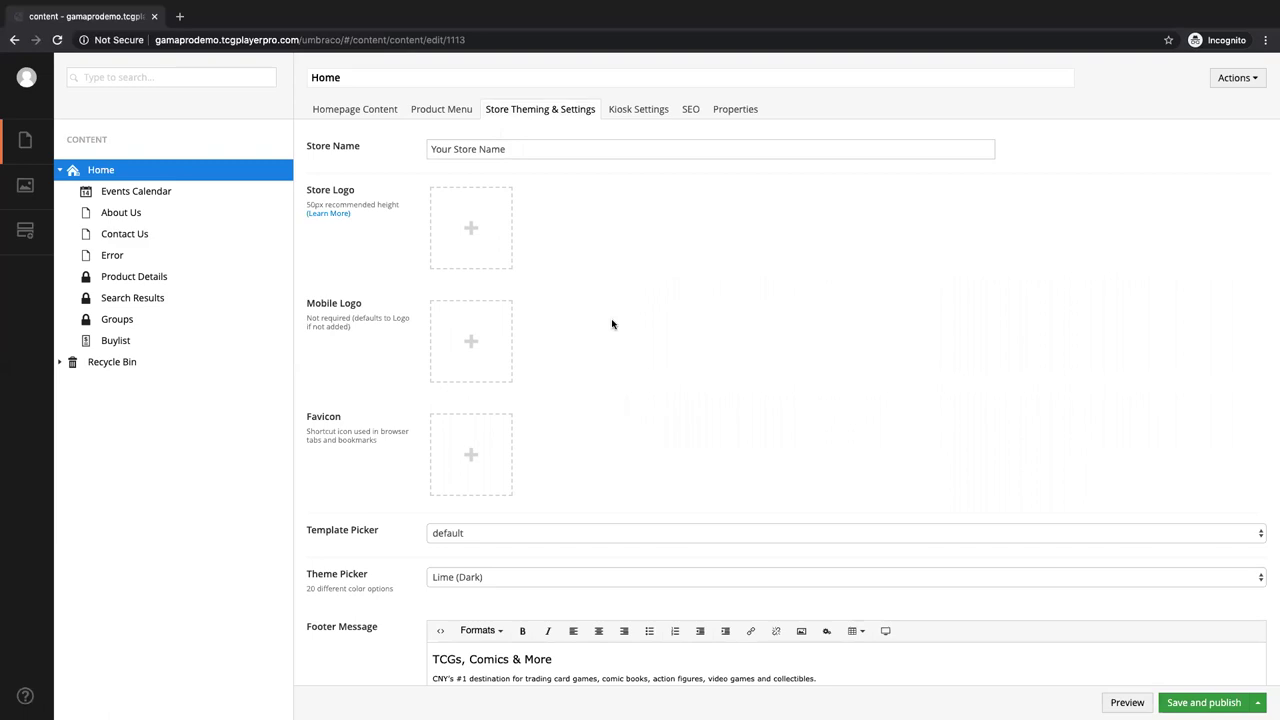
pyautogui.tripleClick(509, 148)
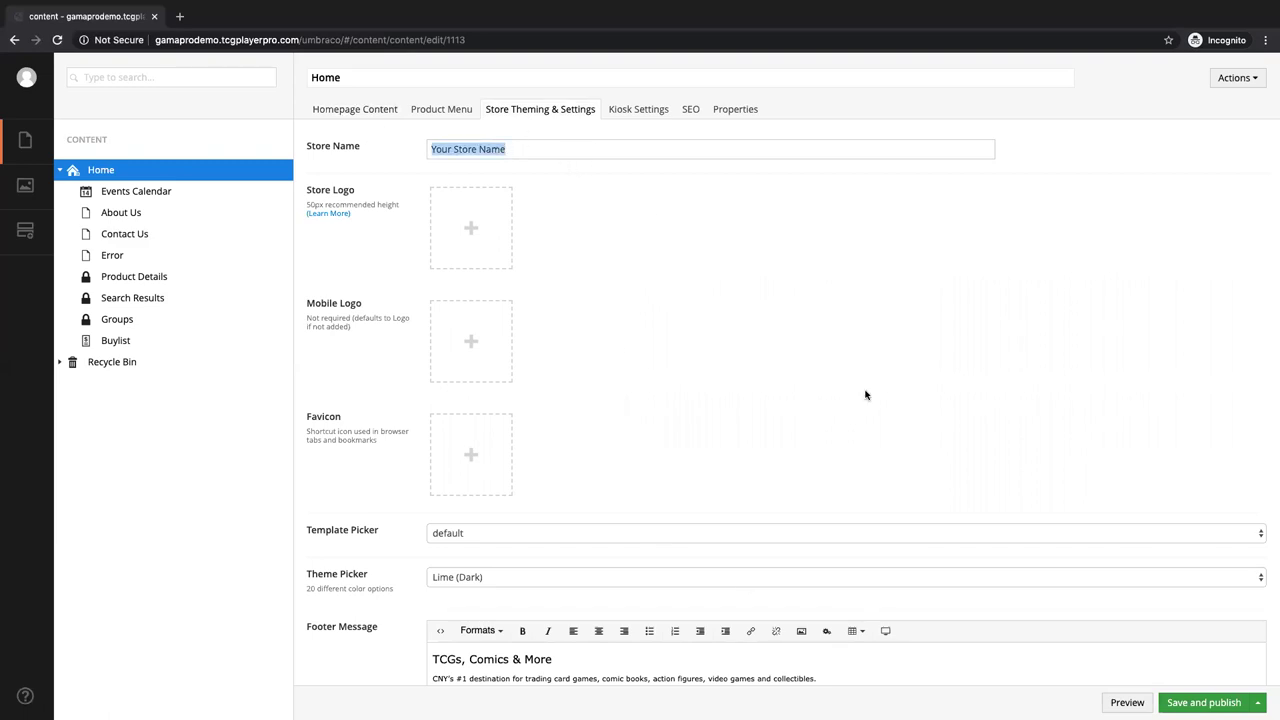
pyautogui.write('TC')
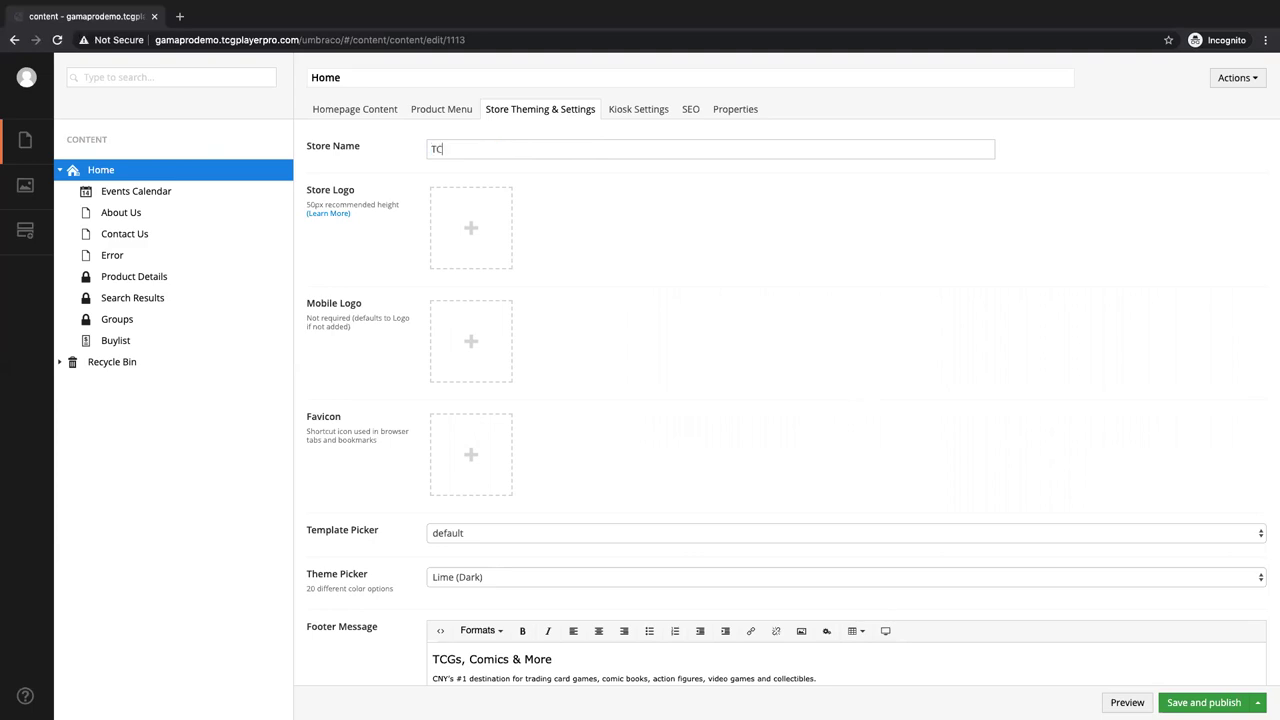
pyautogui.write('Gplayer Office Hours')
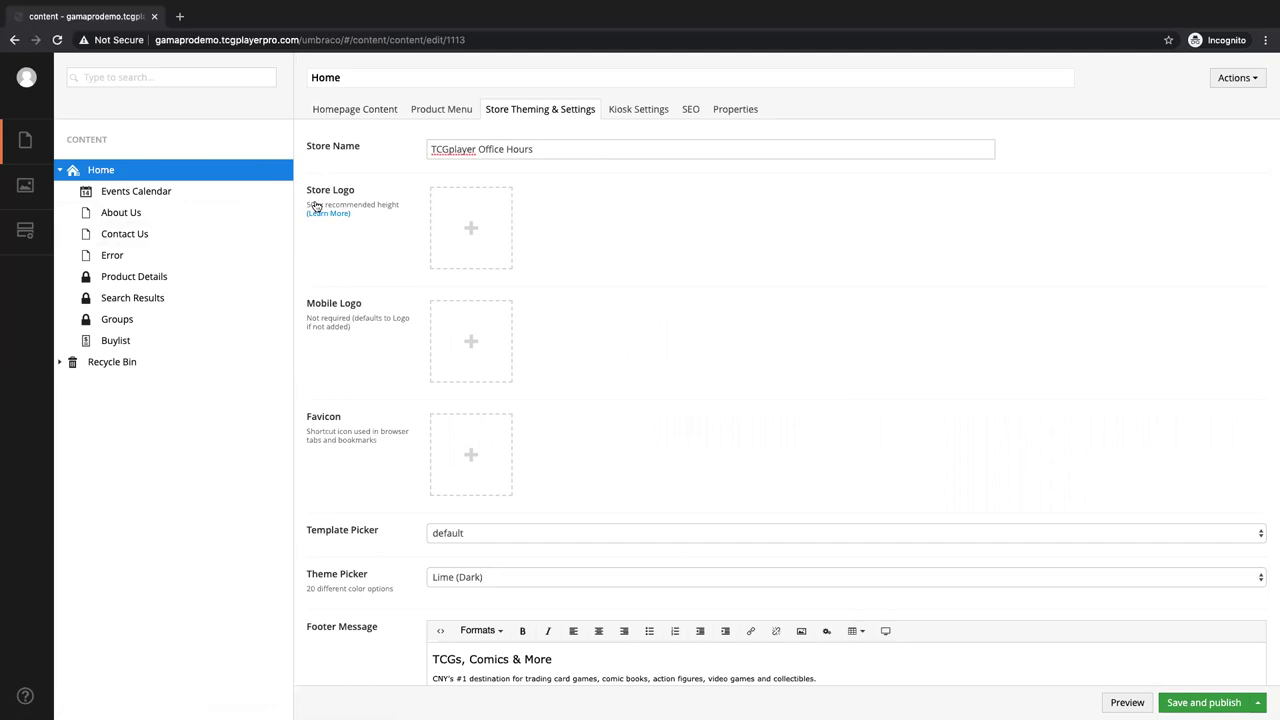
# - Check the recommended logo height and set the store logo to the large square Game Store image from the media library
pyautogui.moveTo(358, 217); pyautogui.dragTo(310, 205)
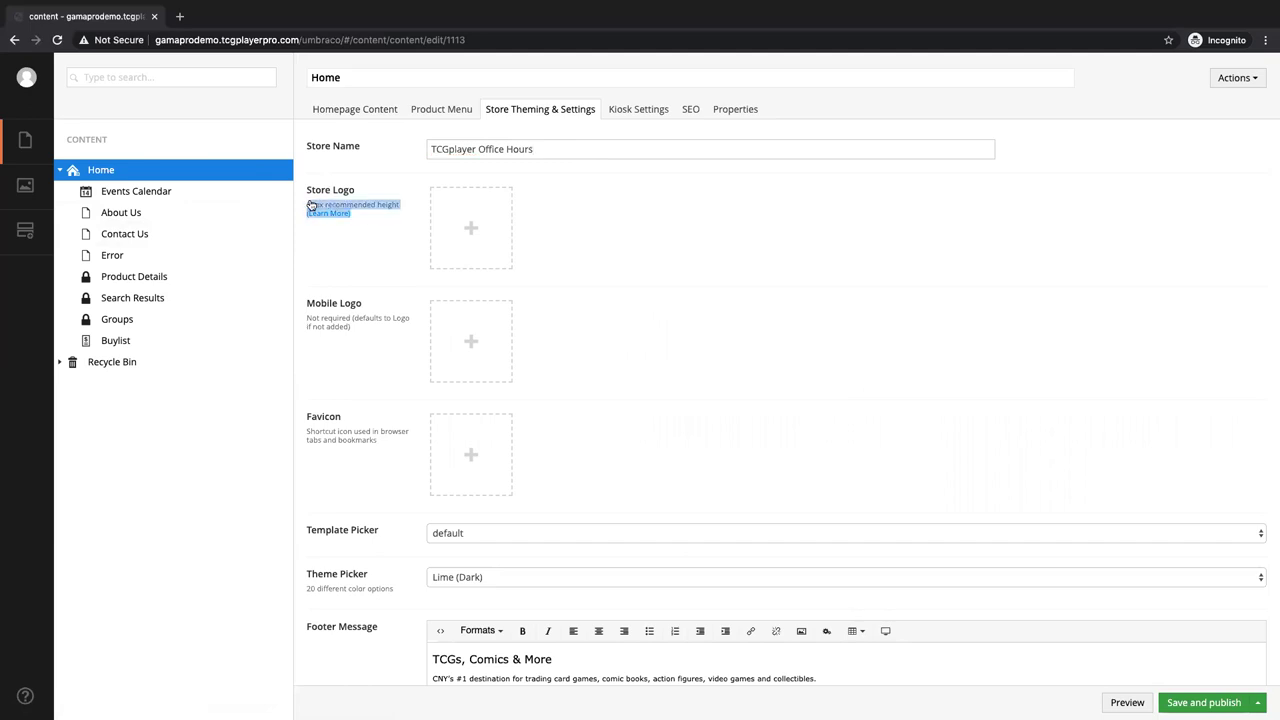
pyautogui.click(366, 252)
pyautogui.moveTo(400, 208); pyautogui.dragTo(306, 205)
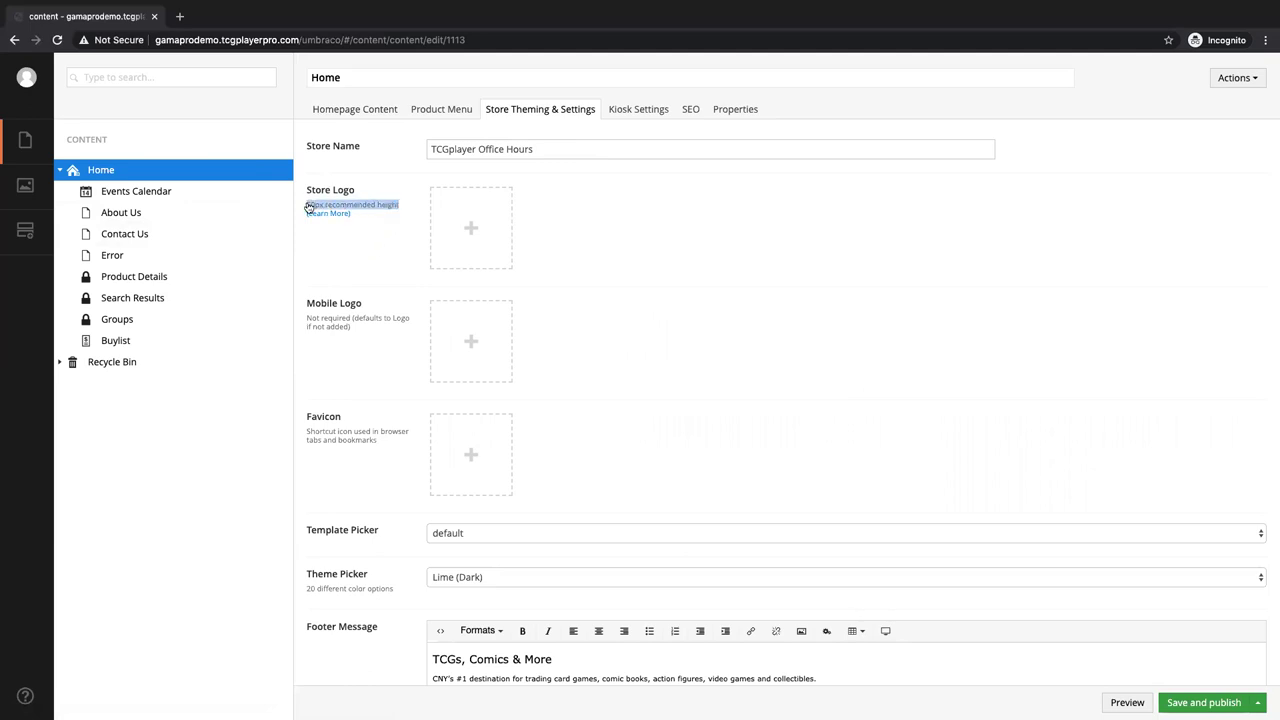
pyautogui.click(472, 226)
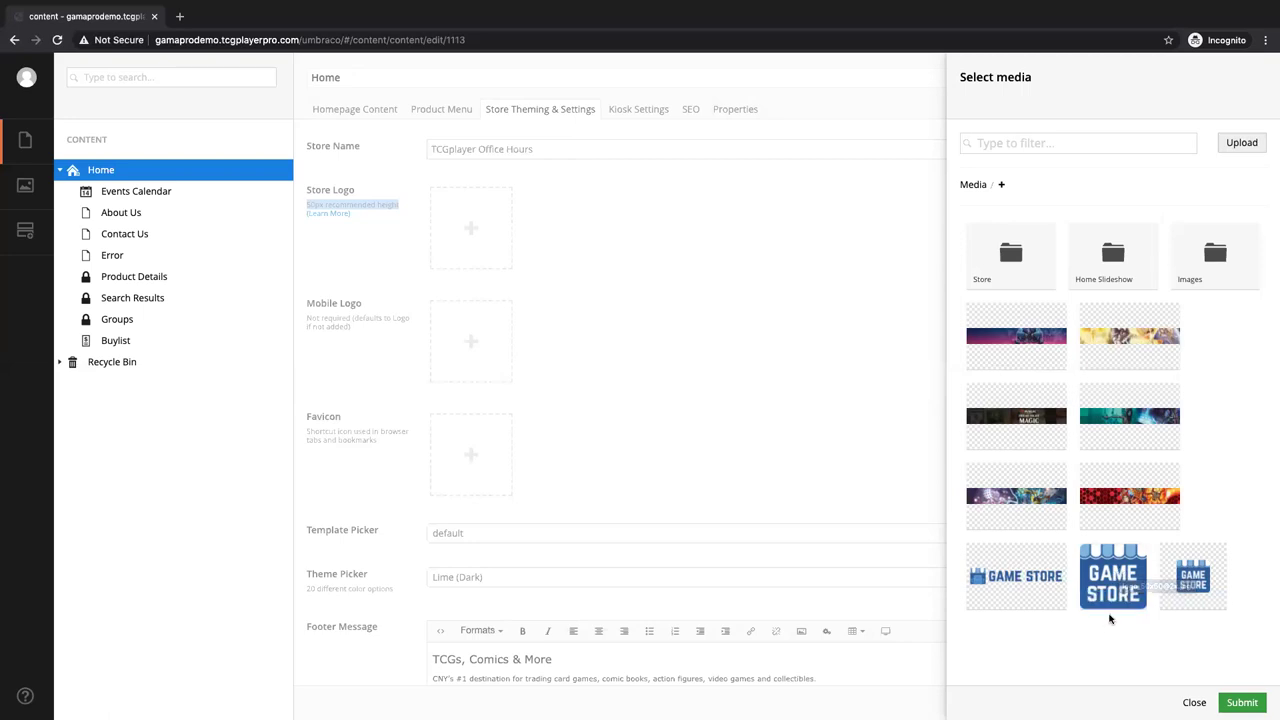
pyautogui.click(1114, 582)
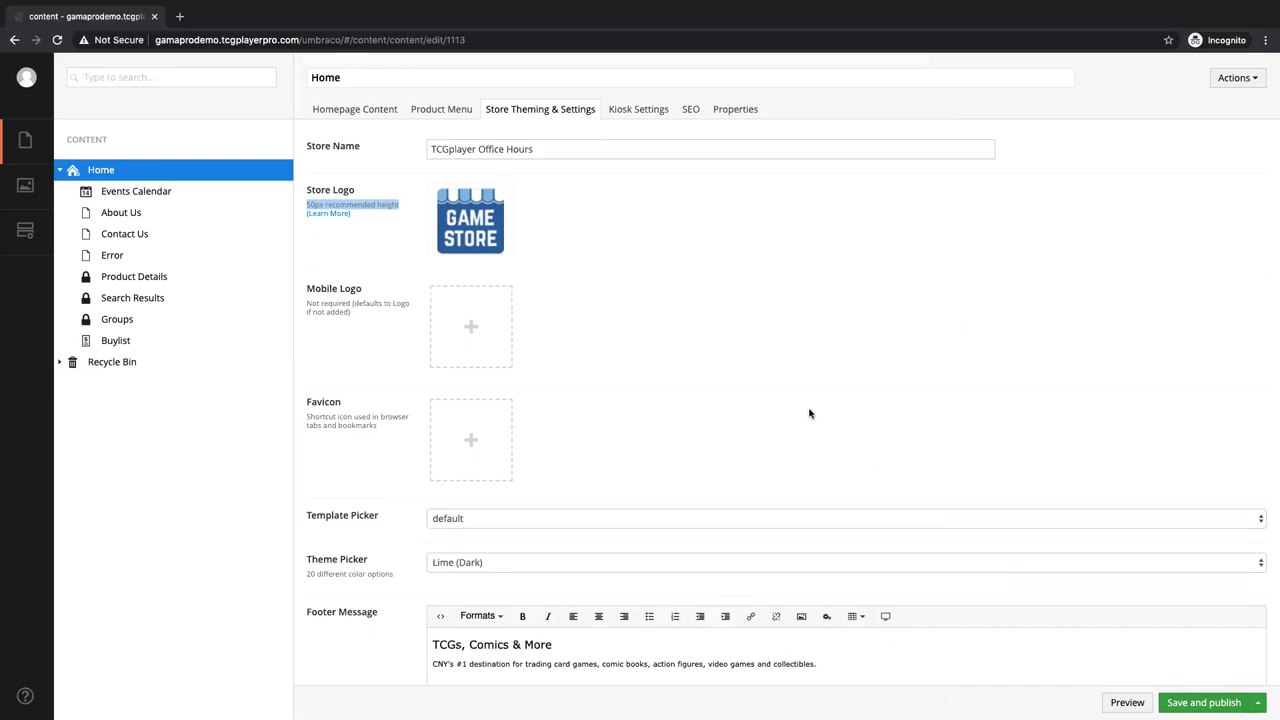
# - Set the mobile logo to the small square Game Store image from the media library
pyautogui.moveTo(281, 285)
pyautogui.click(471, 326)
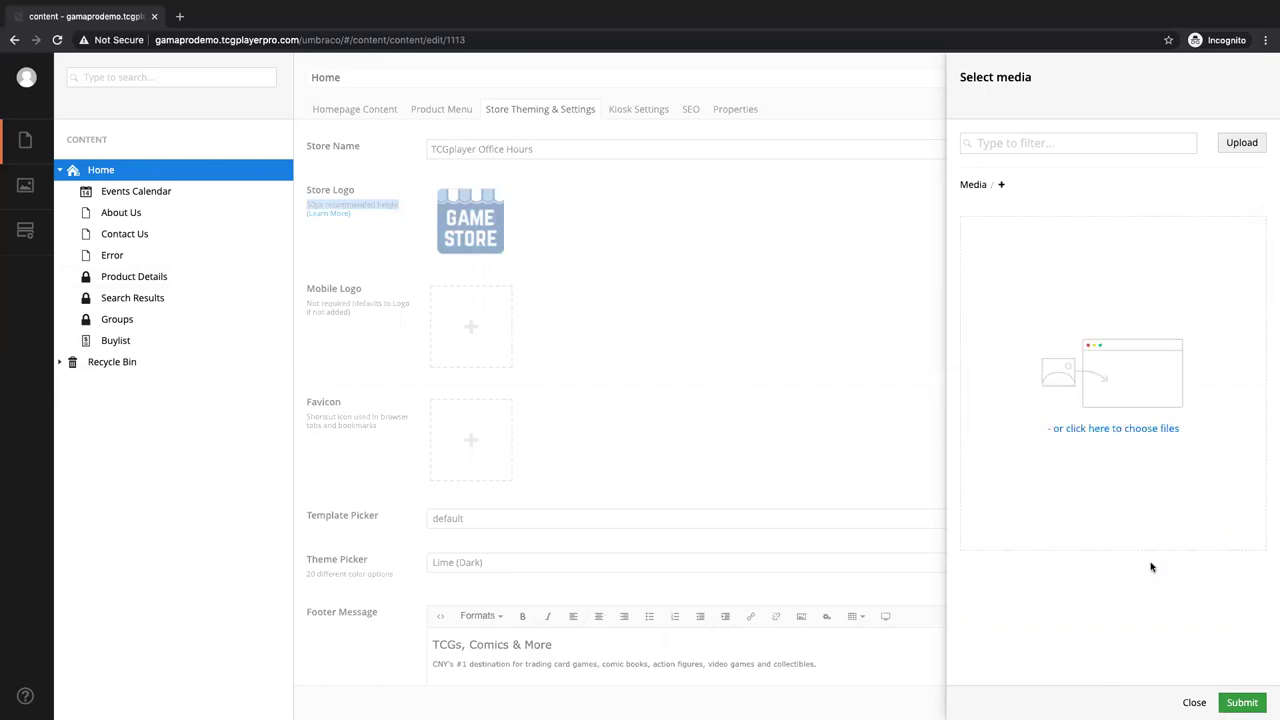
pyautogui.click(1193, 578)
pyautogui.click(1240, 700)
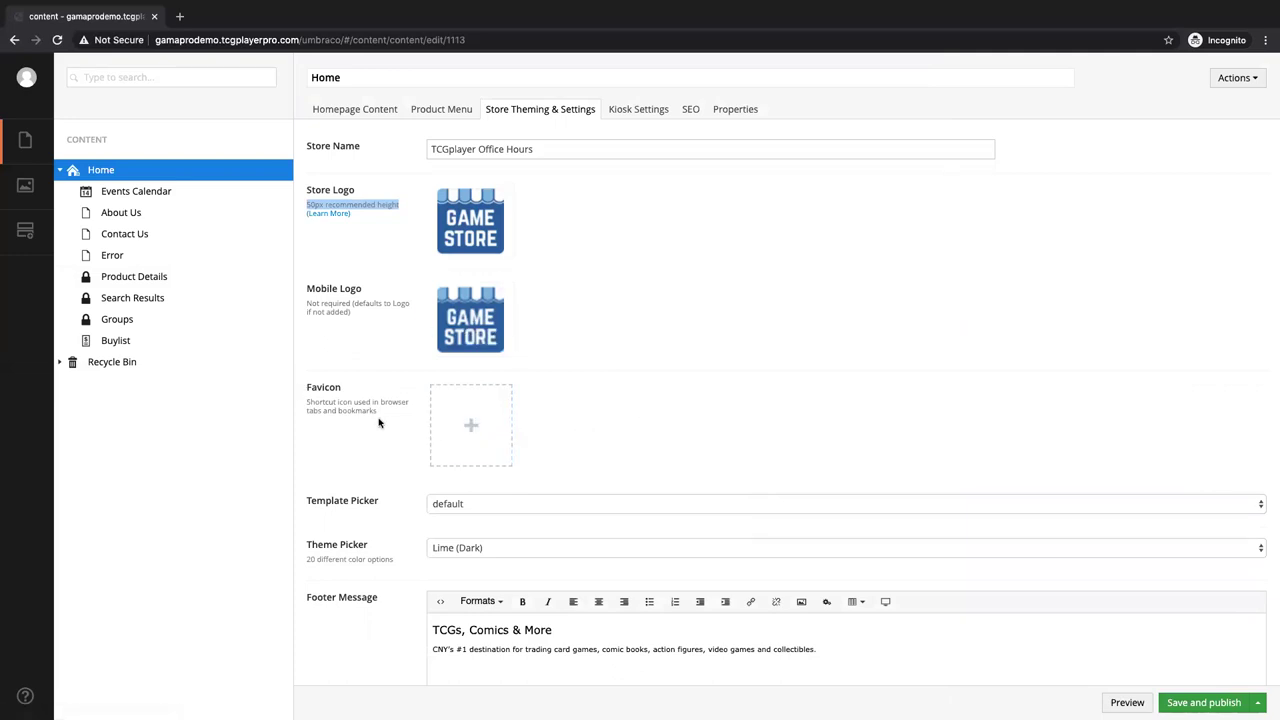
# - Set the favicon to logo_50x50.jpg from the media library
pyautogui.moveTo(378, 422); pyautogui.dragTo(308, 402)
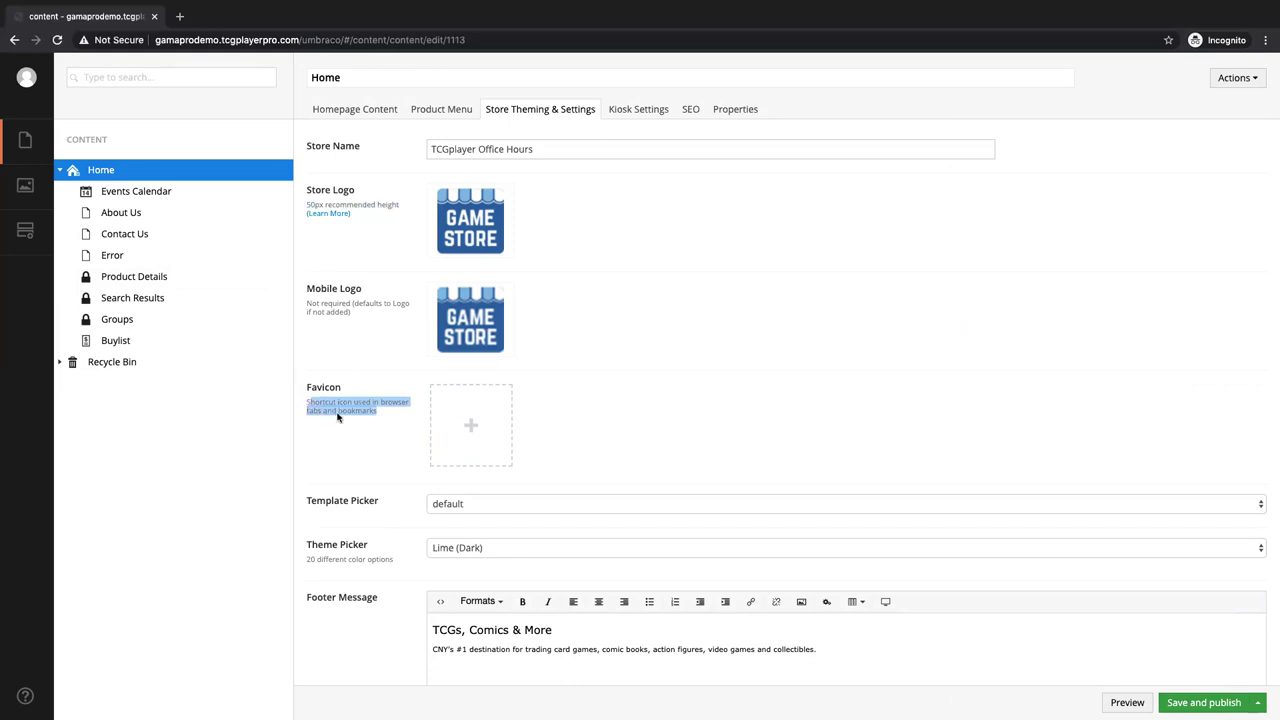
pyautogui.click(365, 444)
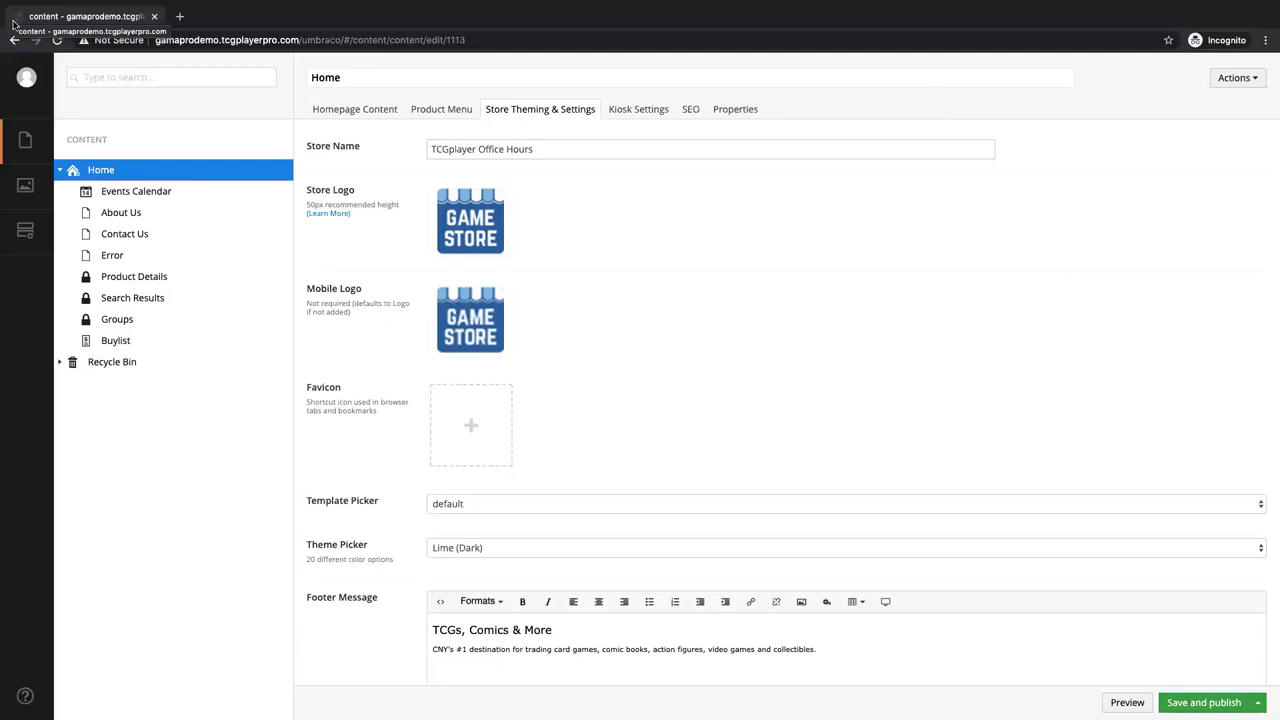
pyautogui.click(494, 425)
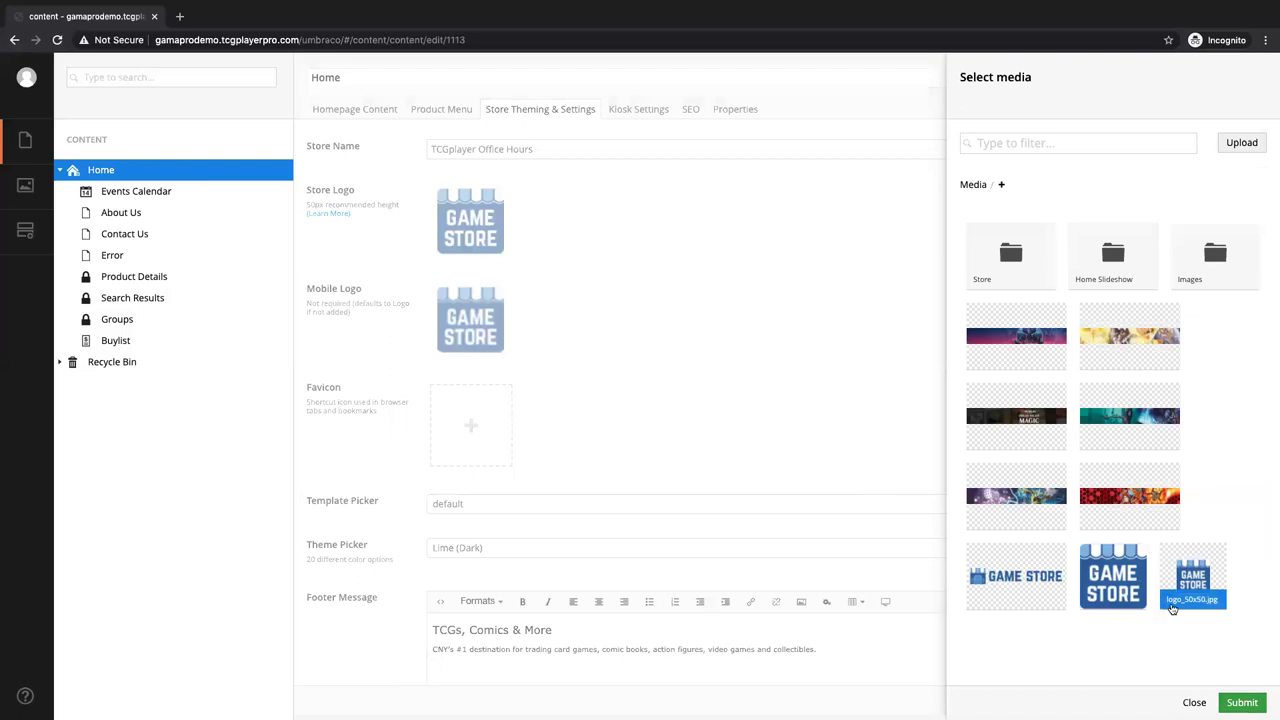
pyautogui.click(1197, 588)
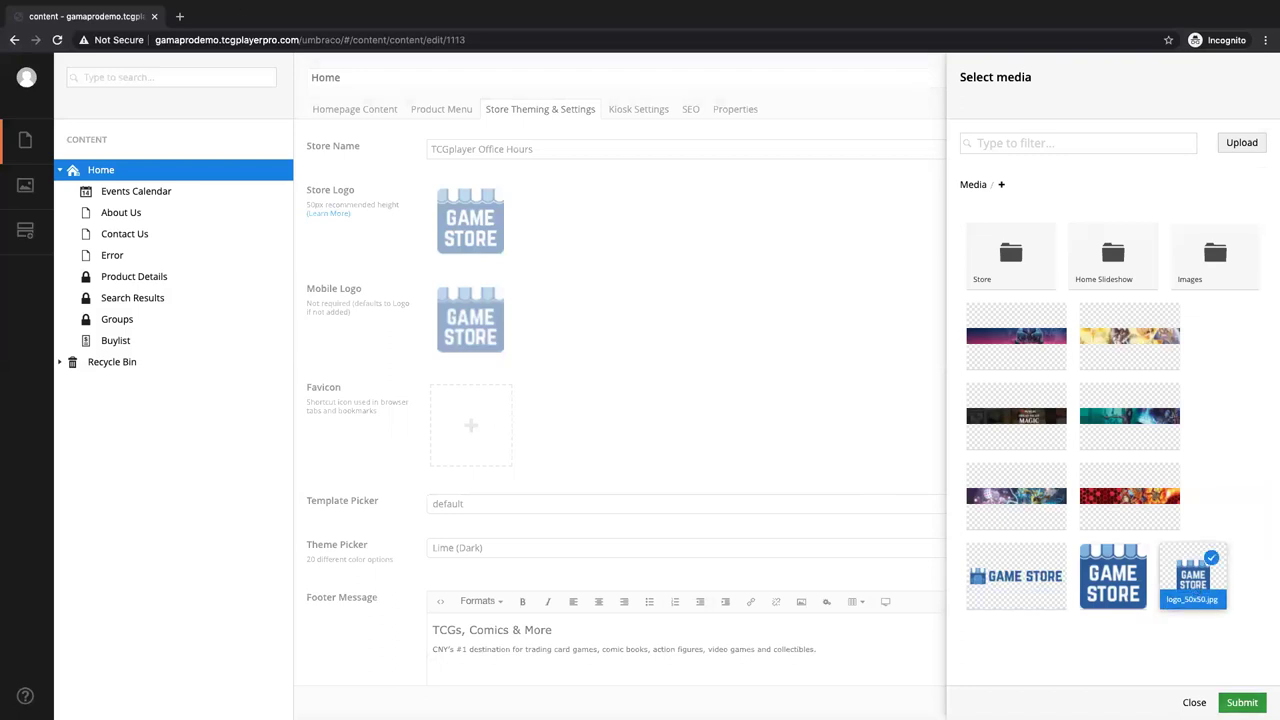
pyautogui.click(1242, 702)
pyautogui.scroll(-1, 634, 305)
pyautogui.scroll(-1, 634, 305)
pyautogui.scroll(2, 528, 177)
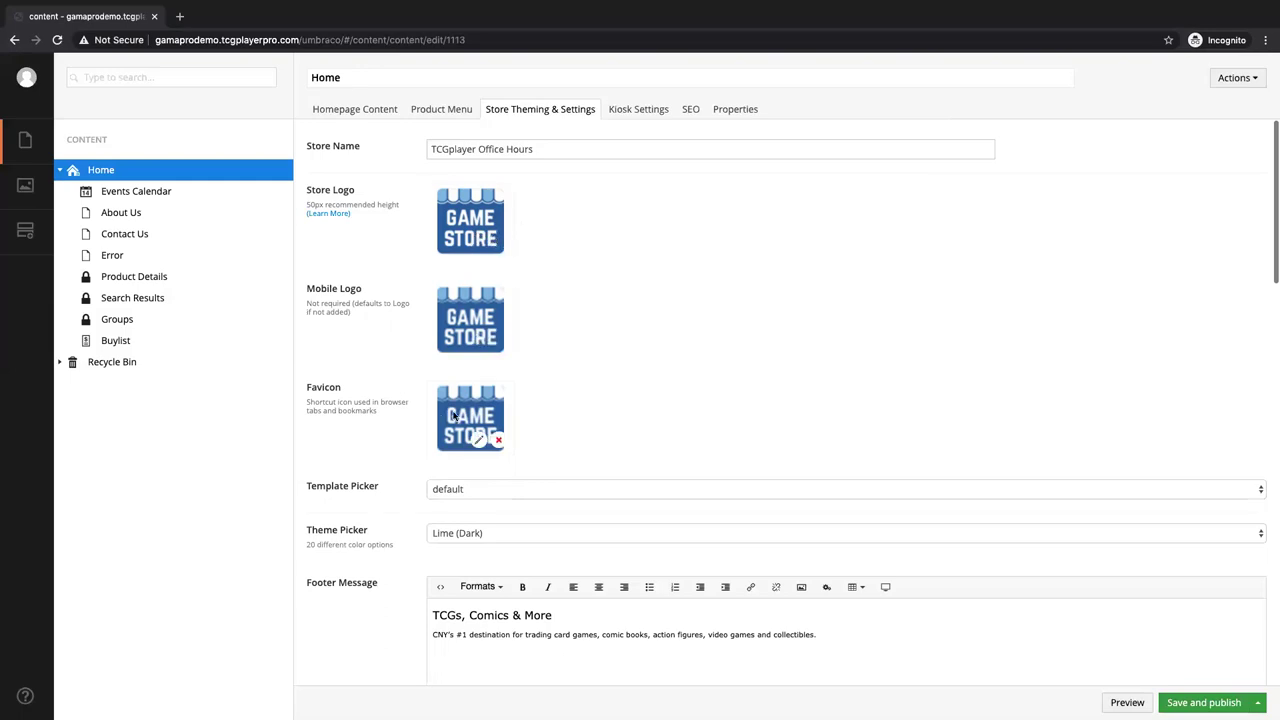
# - Save the Home page changes by launching its preview, and return to the content editor
pyautogui.scroll(-1, 570, 419)
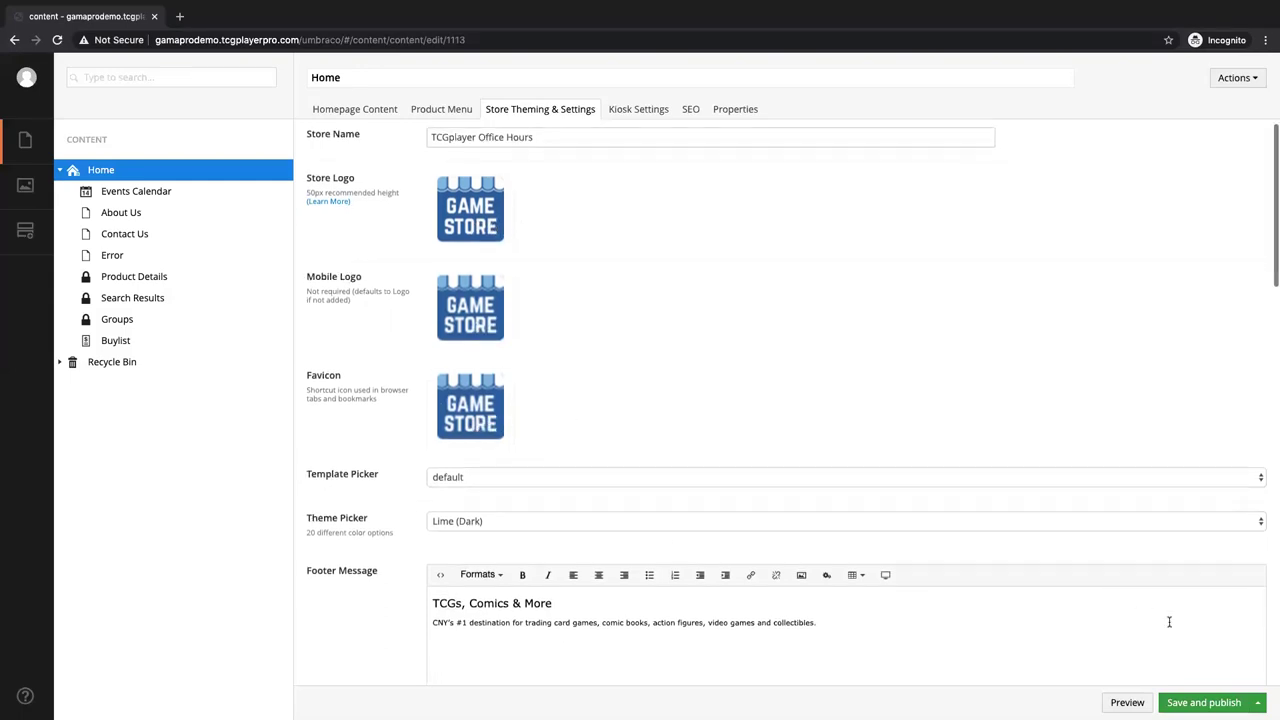
pyautogui.click(1127, 702)
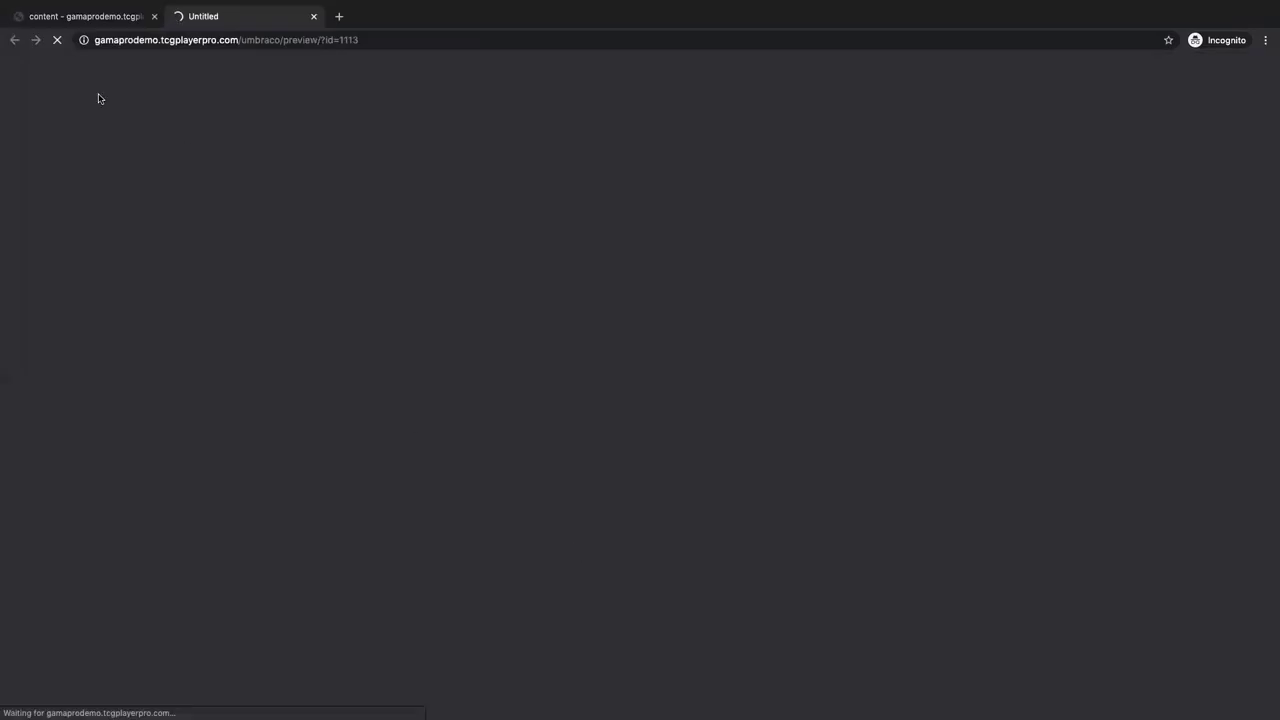
pyautogui.click(86, 16)
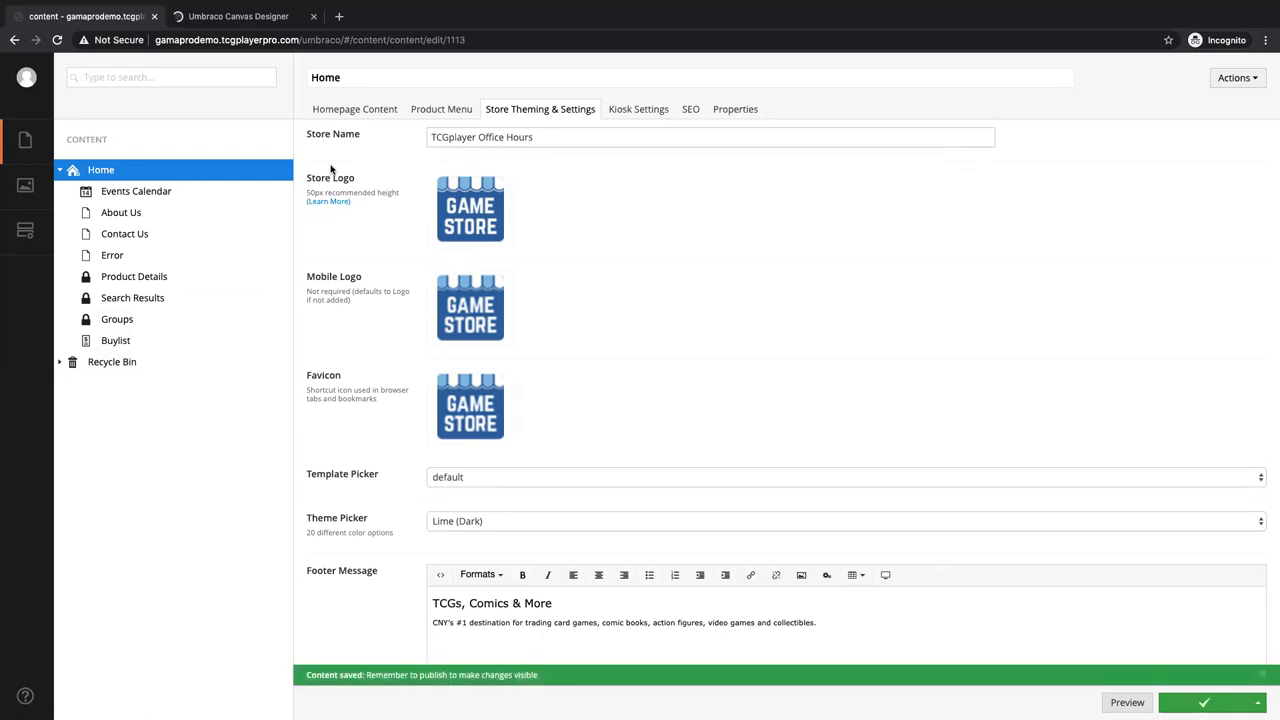
pyautogui.click(90, 16)
# - Set the Home page's store template to default
pyautogui.scroll(-3, 712, 315)
pyautogui.scroll(-1, 714, 317)
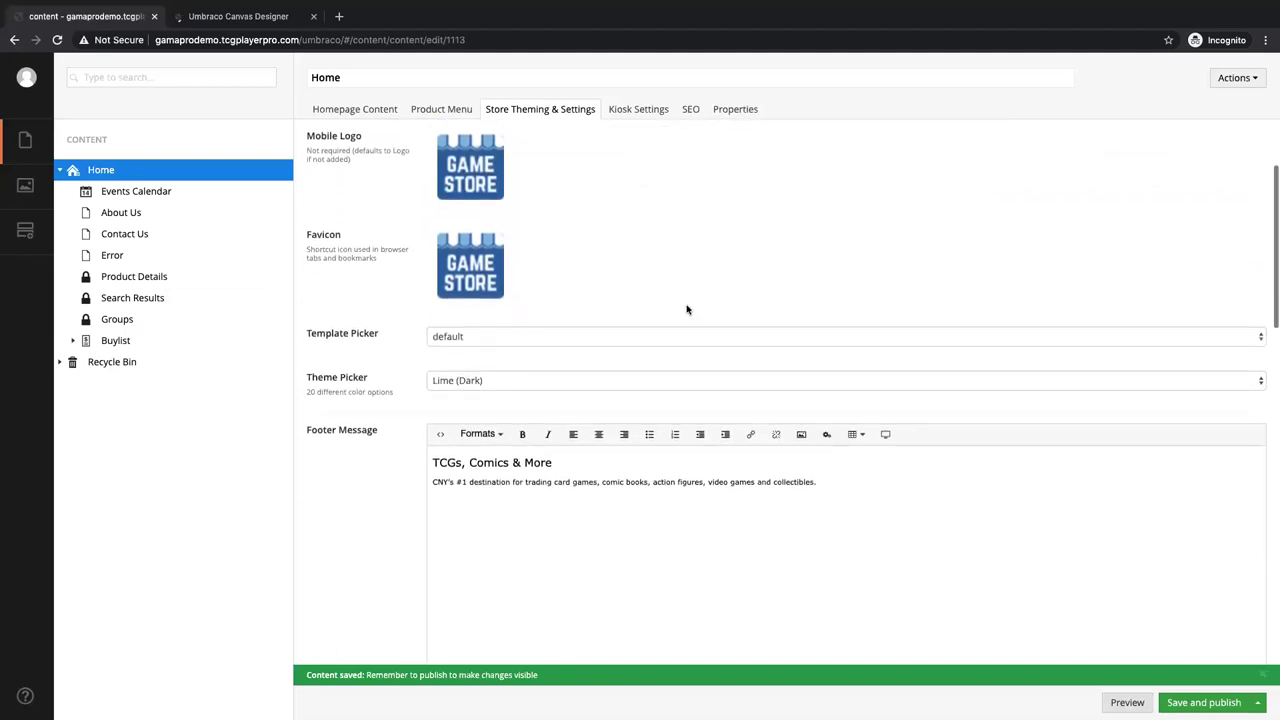
pyautogui.scroll(-1, 650, 308)
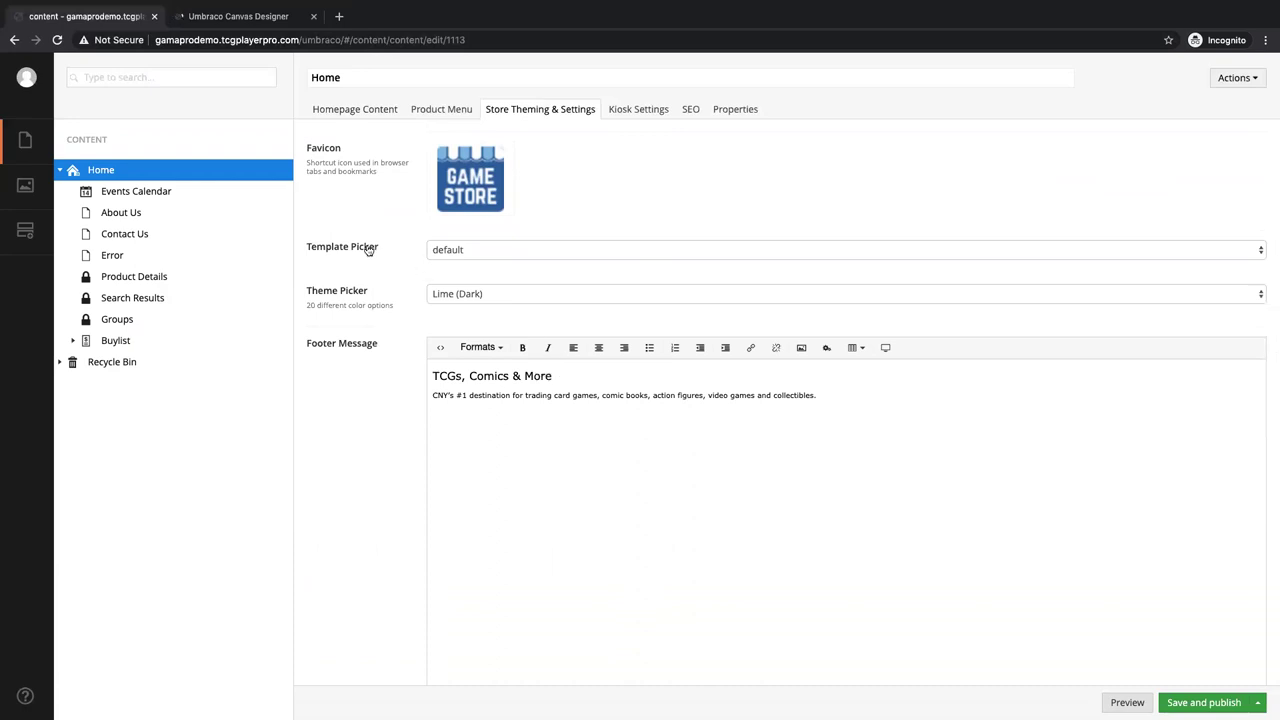
pyautogui.click(522, 255)
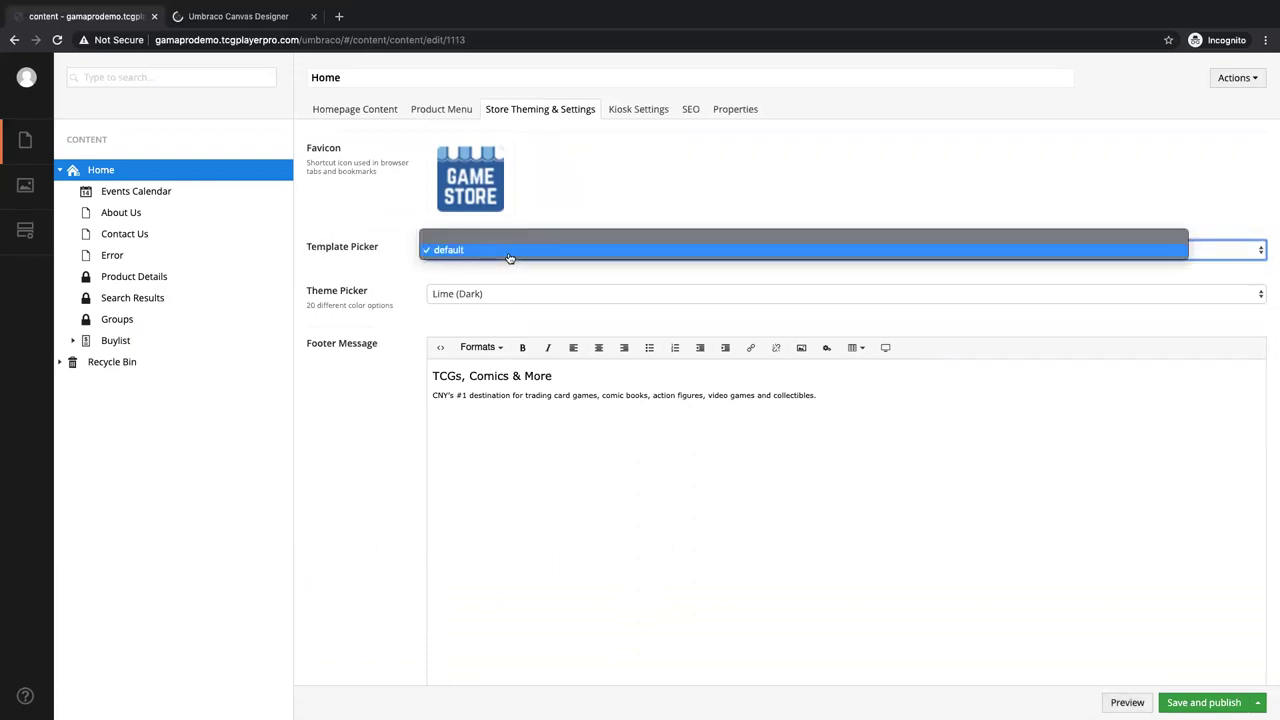
pyautogui.click(463, 254)
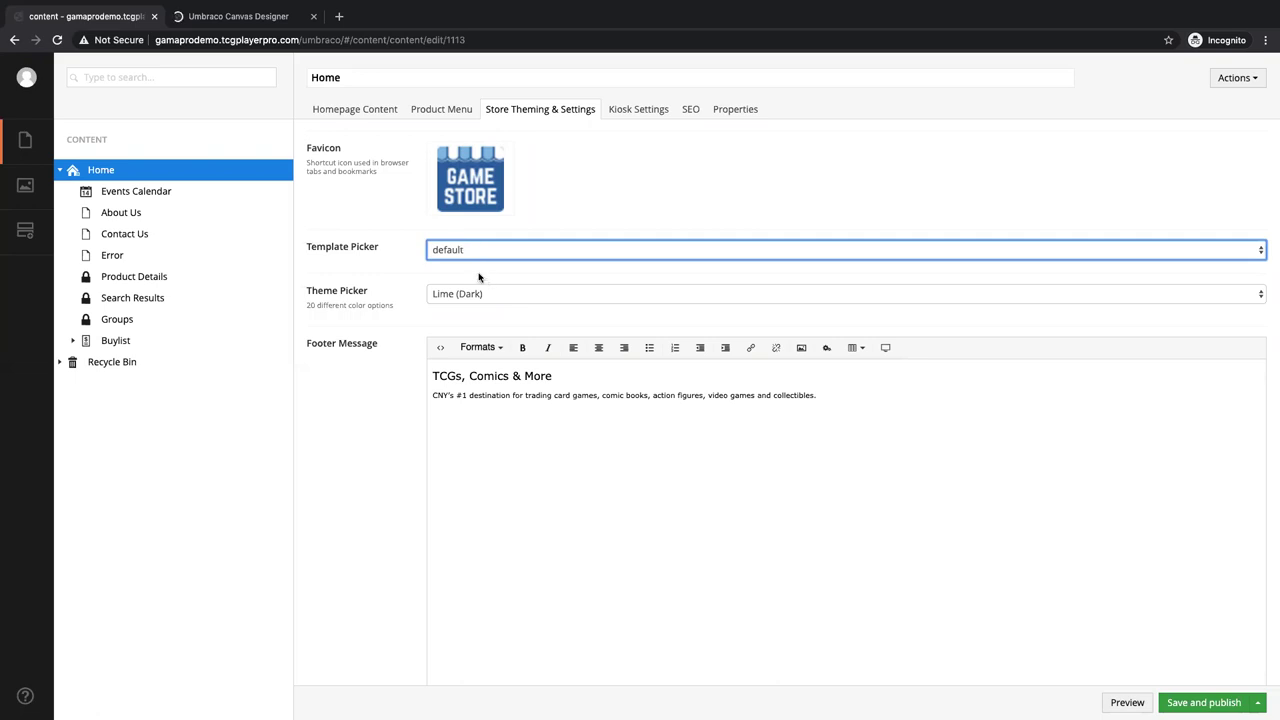
# - Review the available color themes and select Lime (Dark) as the store theme
pyautogui.scroll(-2, 478, 305)
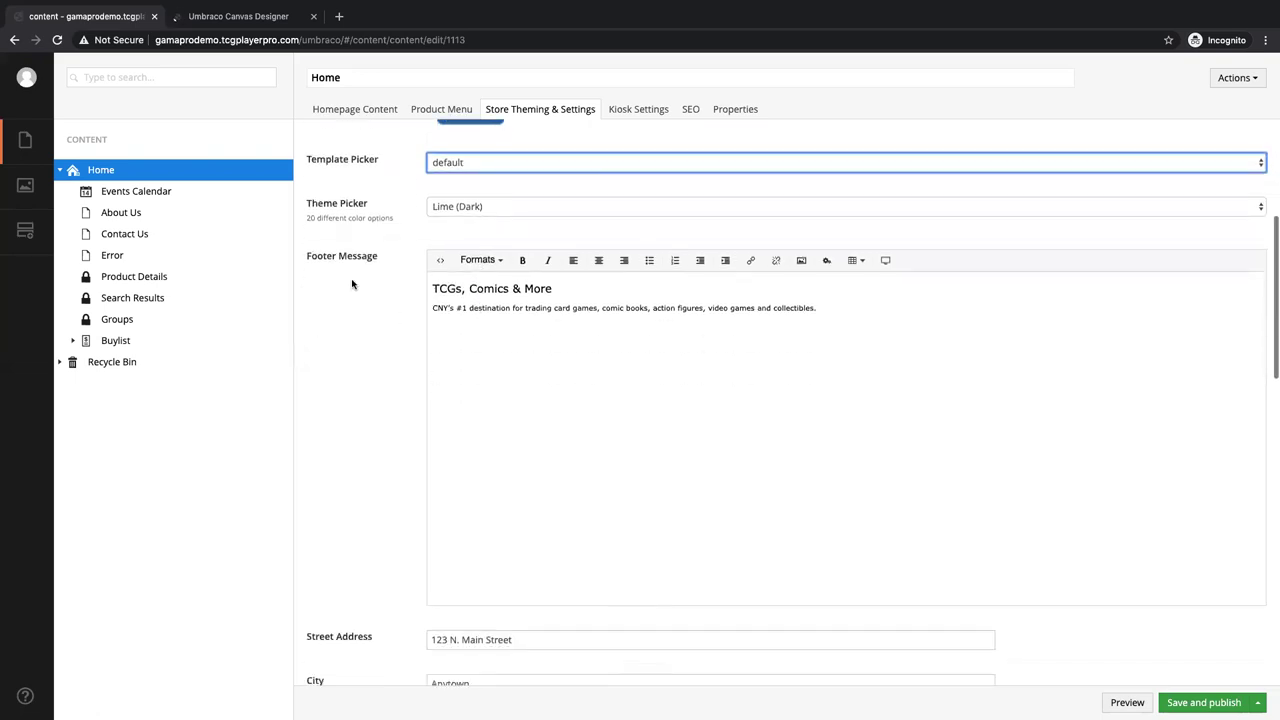
pyautogui.click(474, 197)
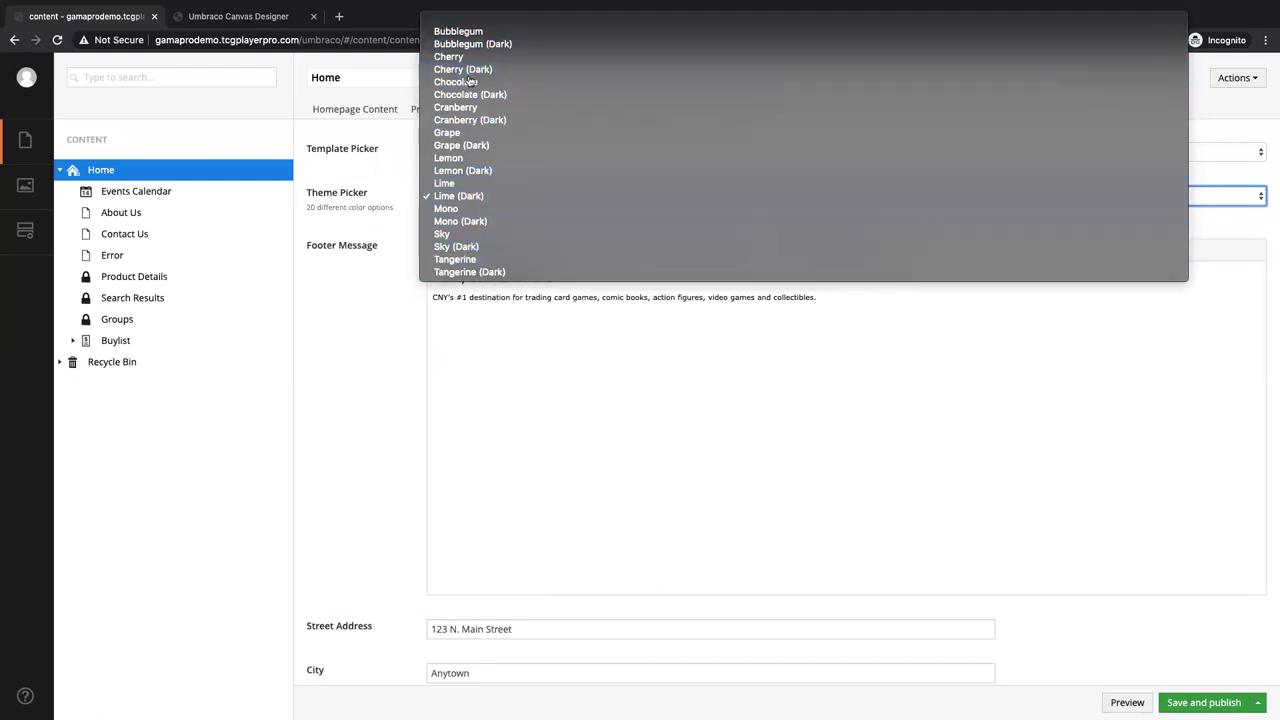
pyautogui.click(457, 197)
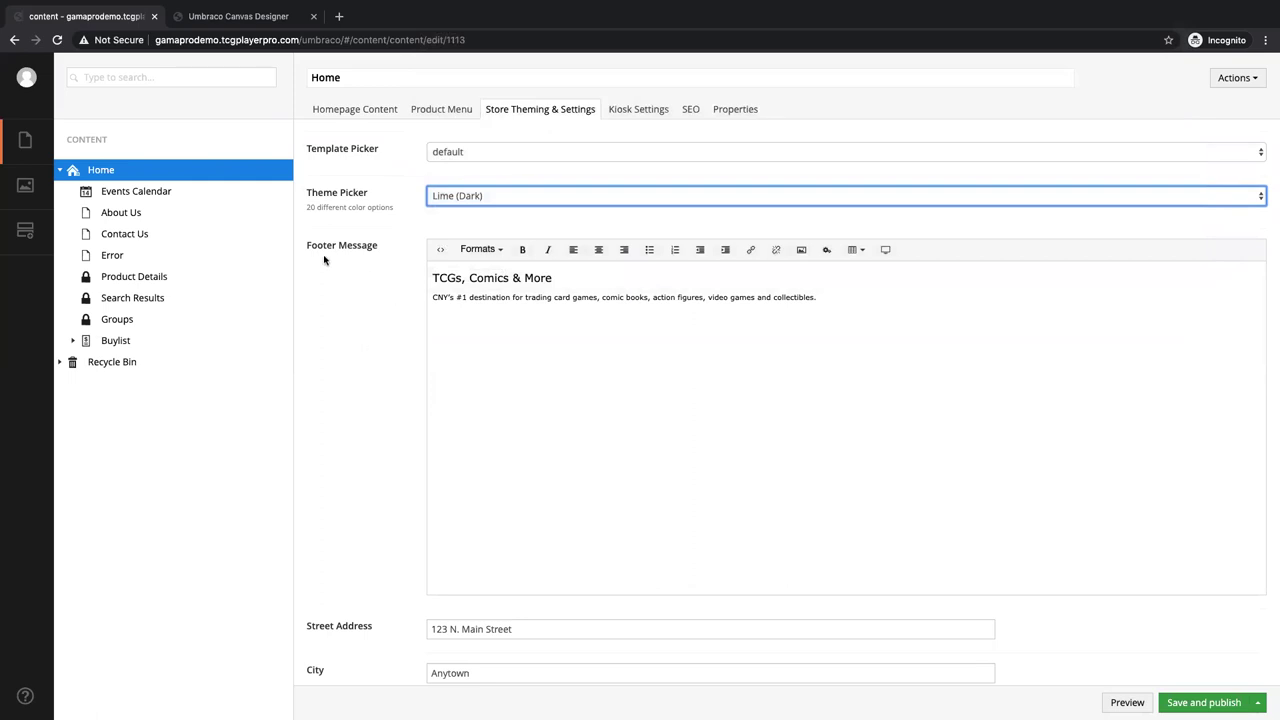
# - Check how the store logo appears in the site preview and compare it with the logo settings
pyautogui.scroll(-1, 398, 311)
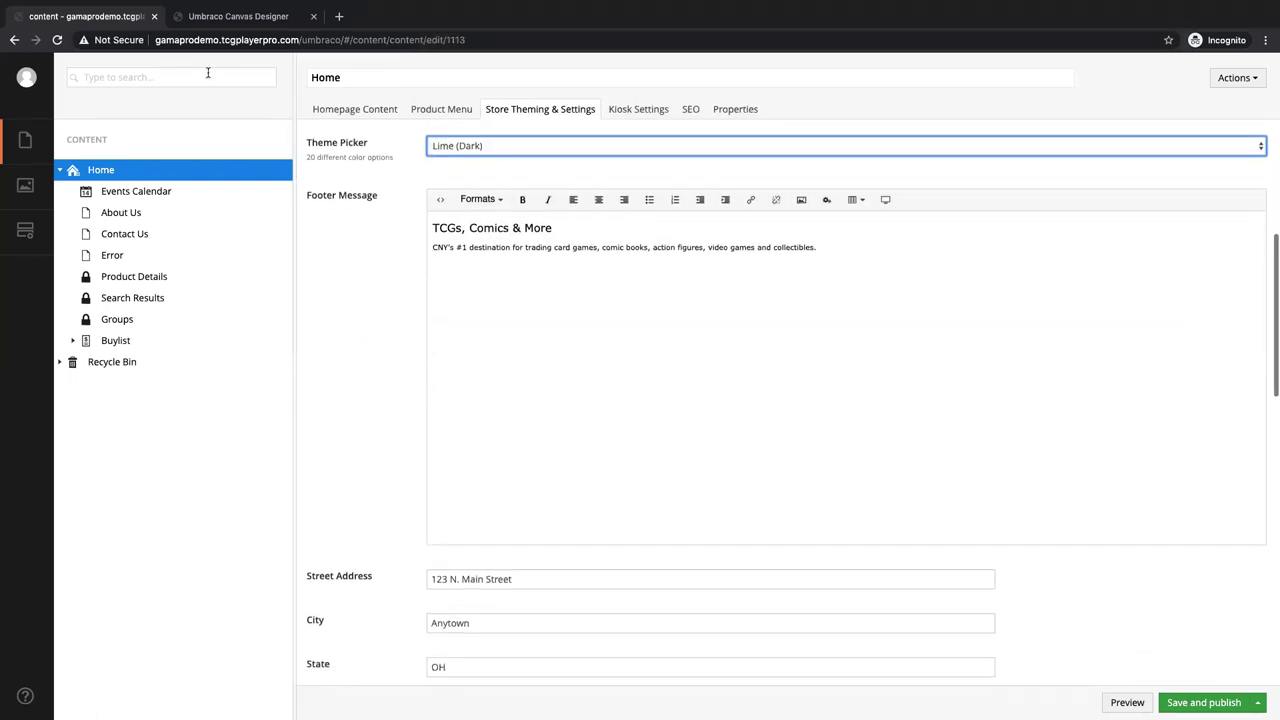
pyautogui.click(252, 17)
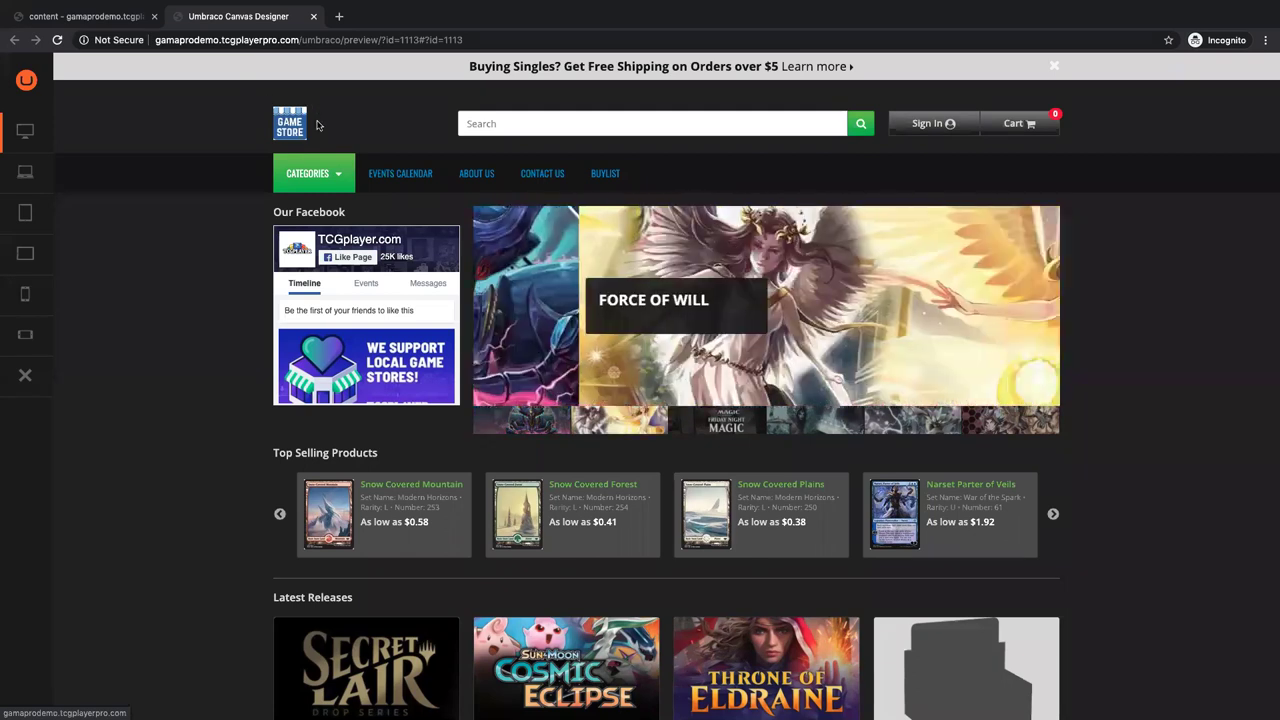
pyautogui.click(113, 22)
pyautogui.scroll(4, 531, 297)
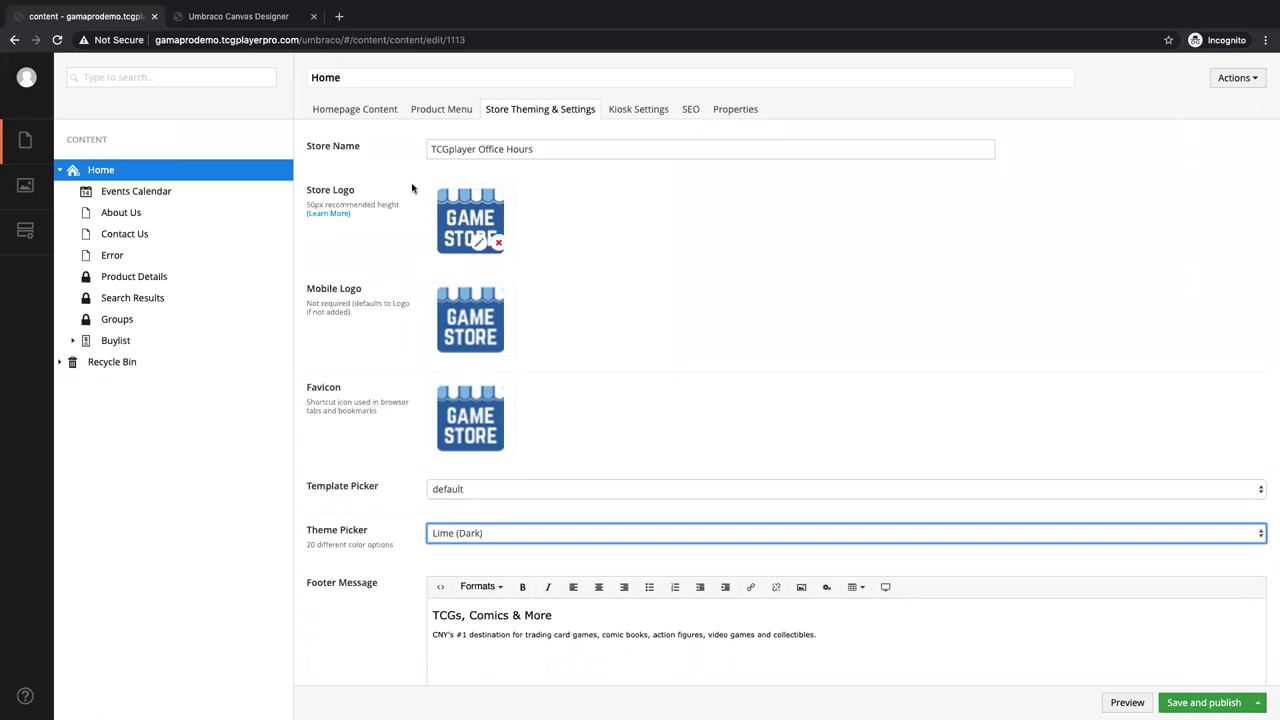
pyautogui.scroll(-3, 524, 247)
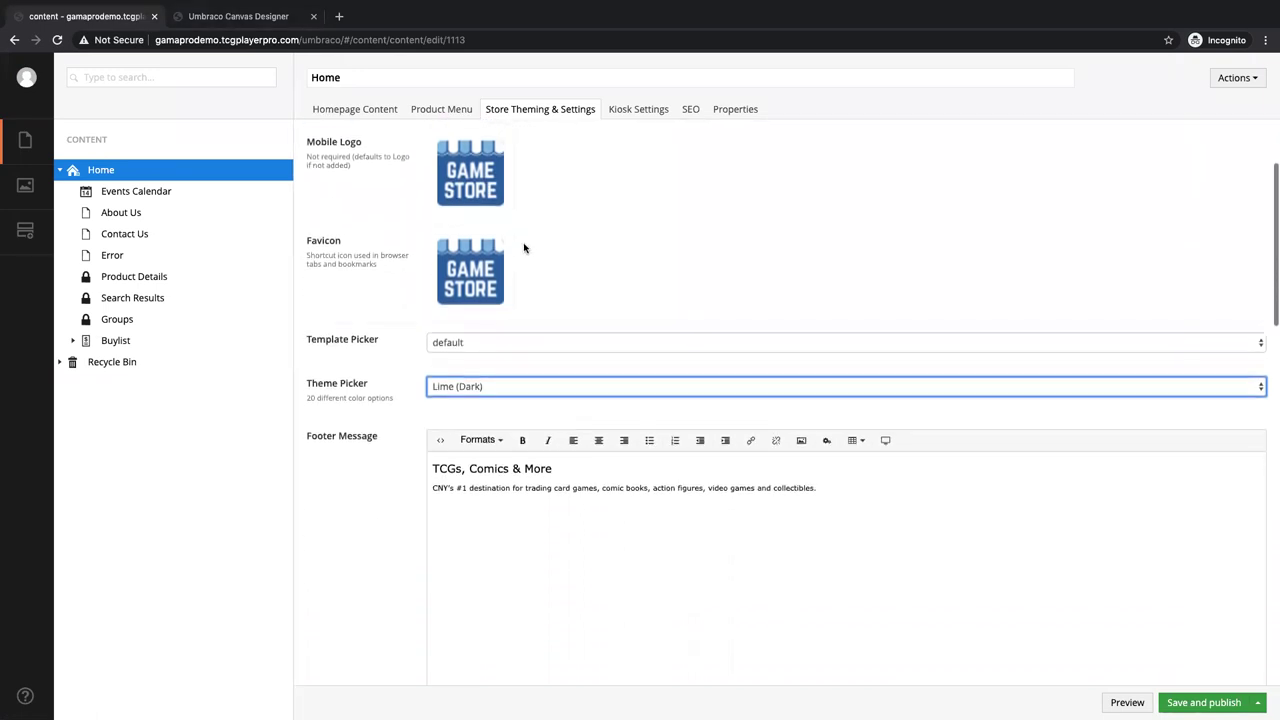
# - Examine how the selected theme's colors appear down the previewed homepage, and return to the content editor
pyautogui.click(263, 45)
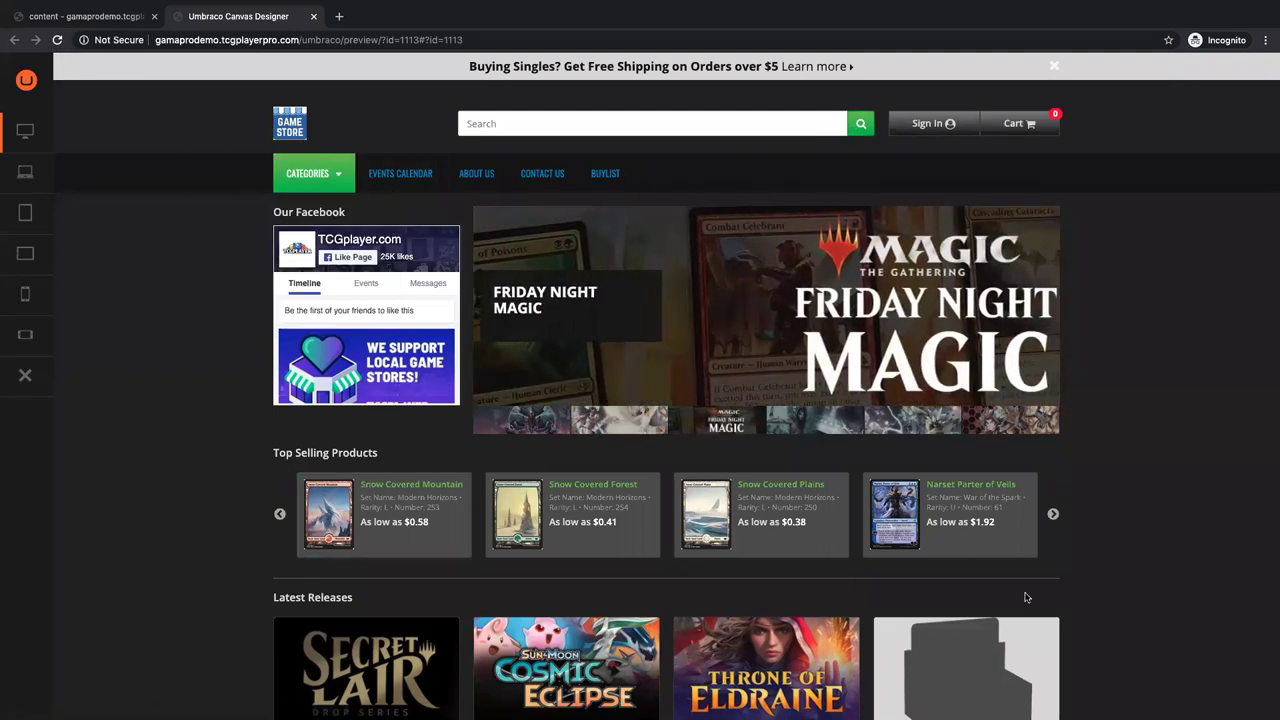
pyautogui.scroll(-6, 140, 346)
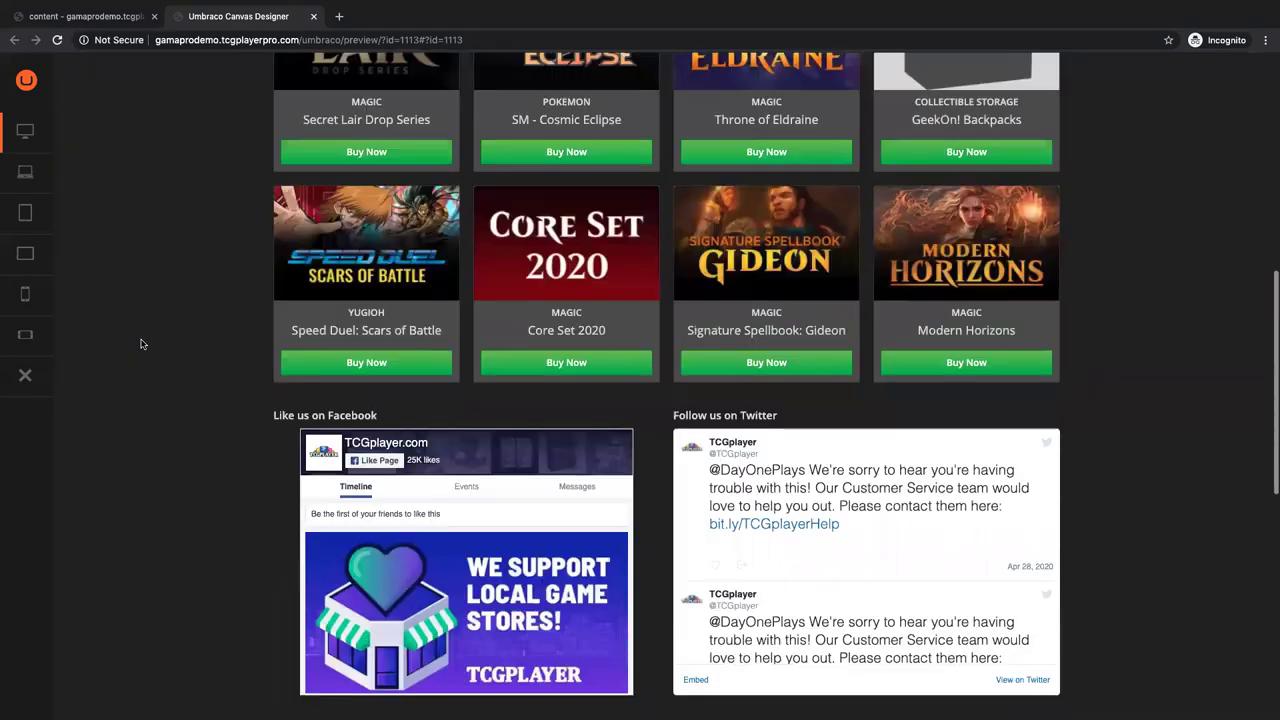
pyautogui.scroll(-3, 140, 344)
pyautogui.scroll(4, 140, 344)
pyautogui.click(85, 16)
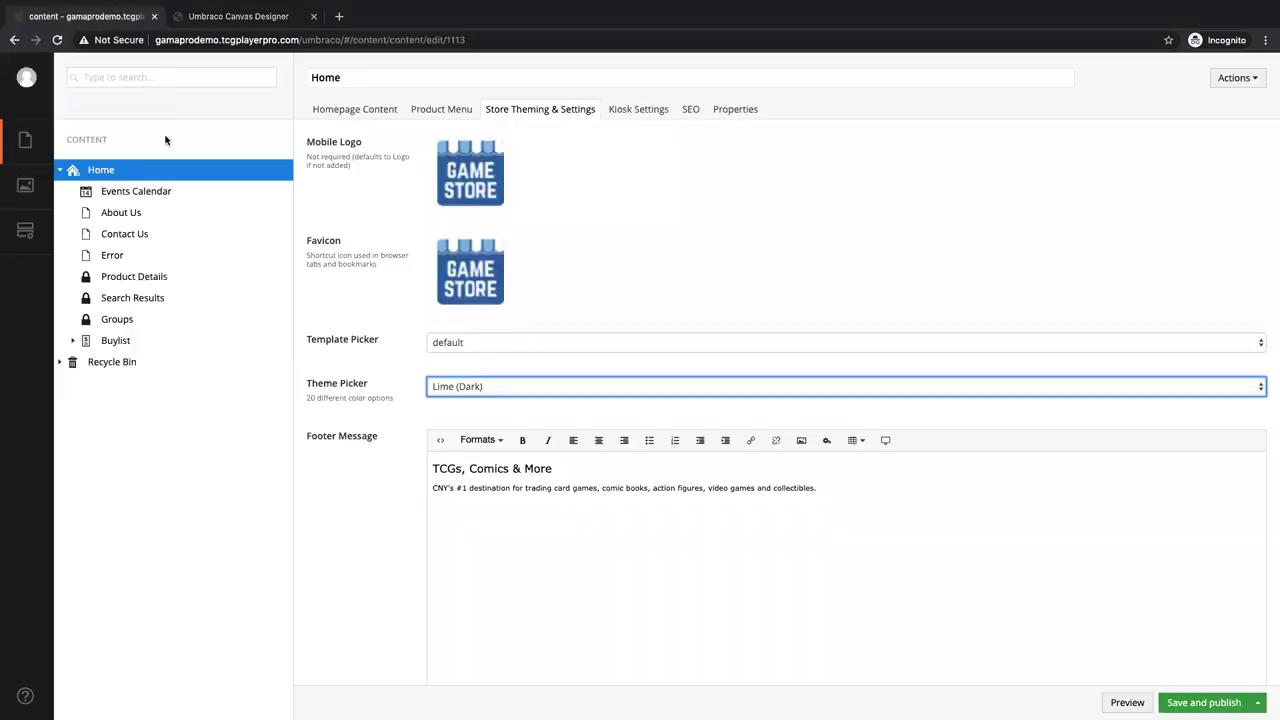
# - Locate the footer message in the site preview, highlight its text, and return to the content editor
pyautogui.scroll(-1, 611, 539)
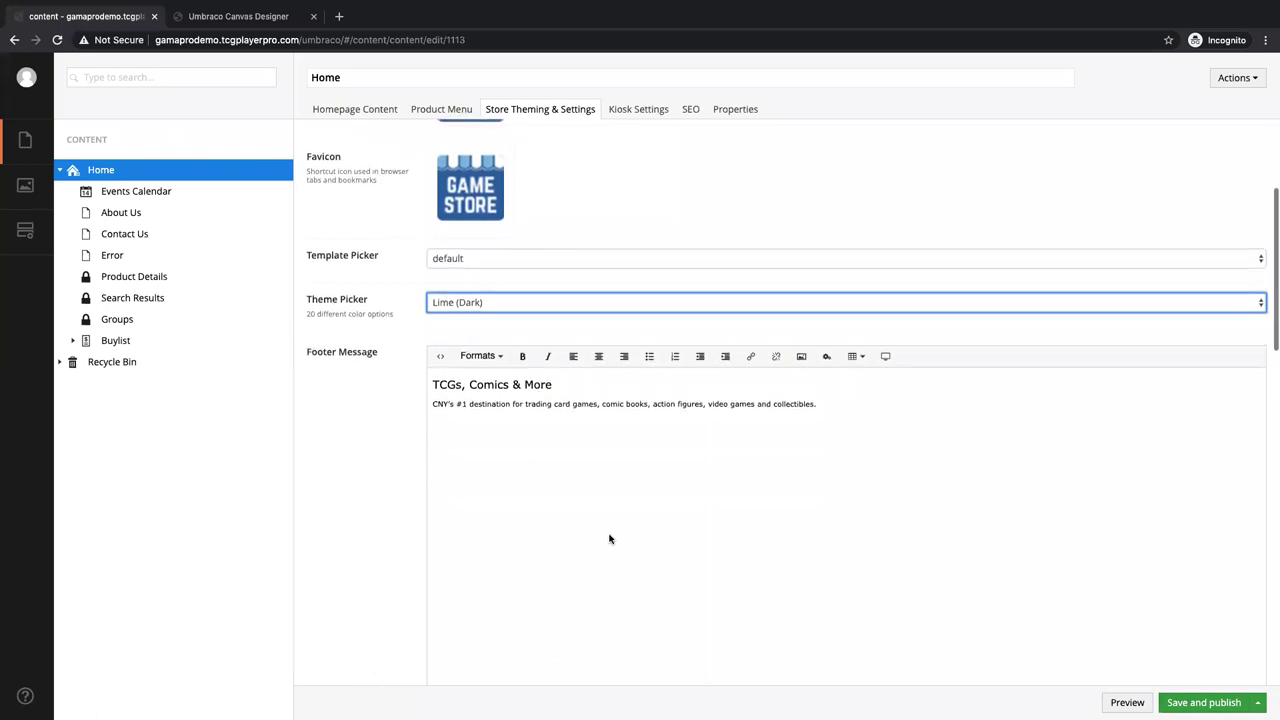
pyautogui.click(246, 17)
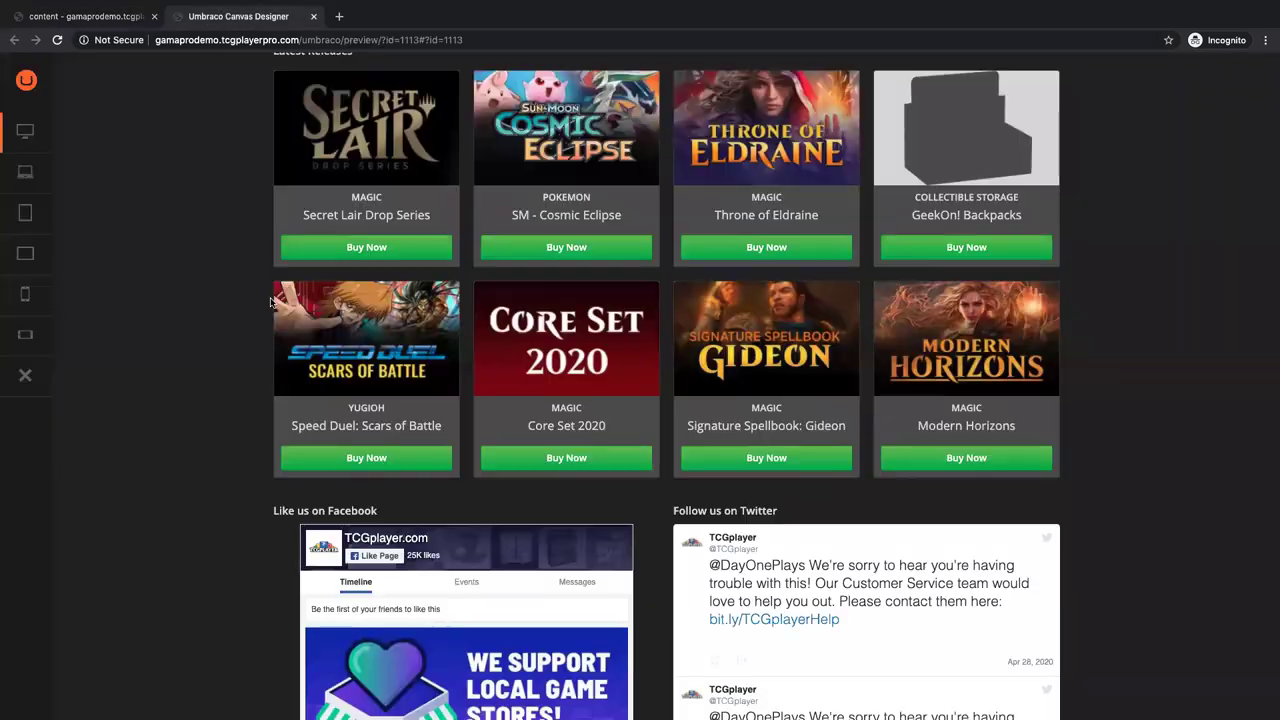
pyautogui.scroll(-6, 270, 300)
pyautogui.scroll(-2, 270, 300)
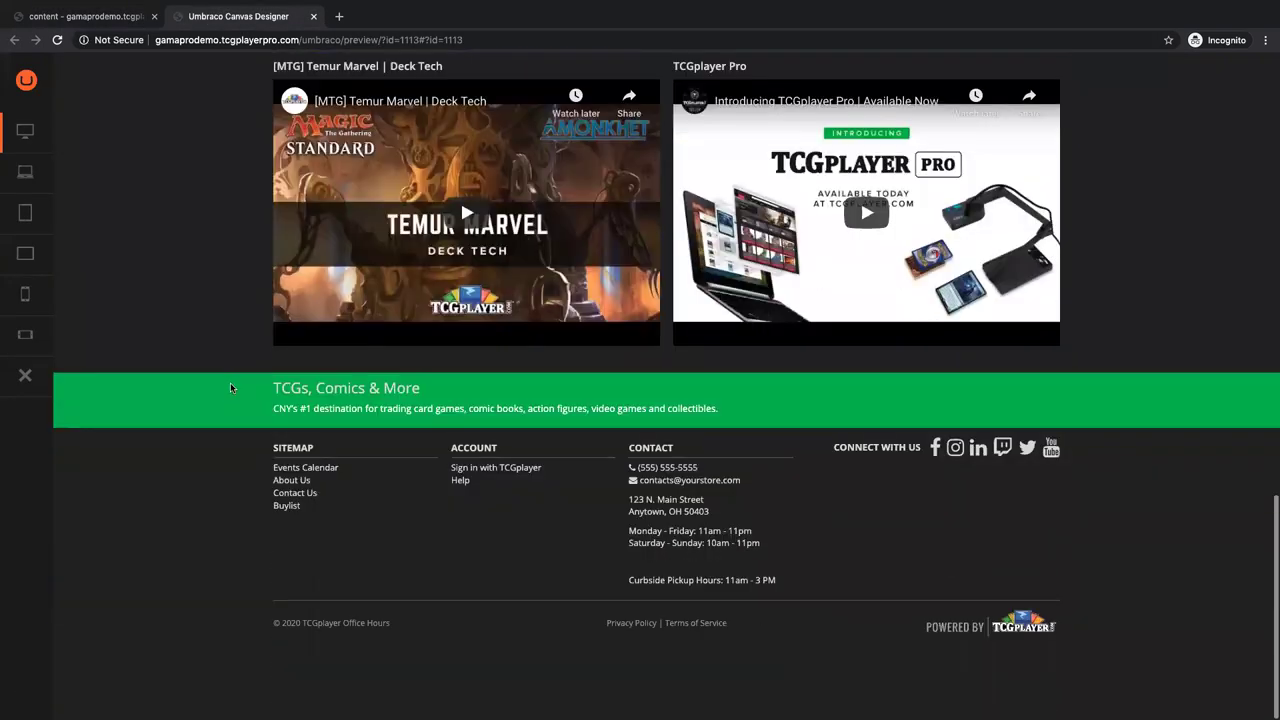
pyautogui.moveTo(775, 408); pyautogui.dragTo(211, 373)
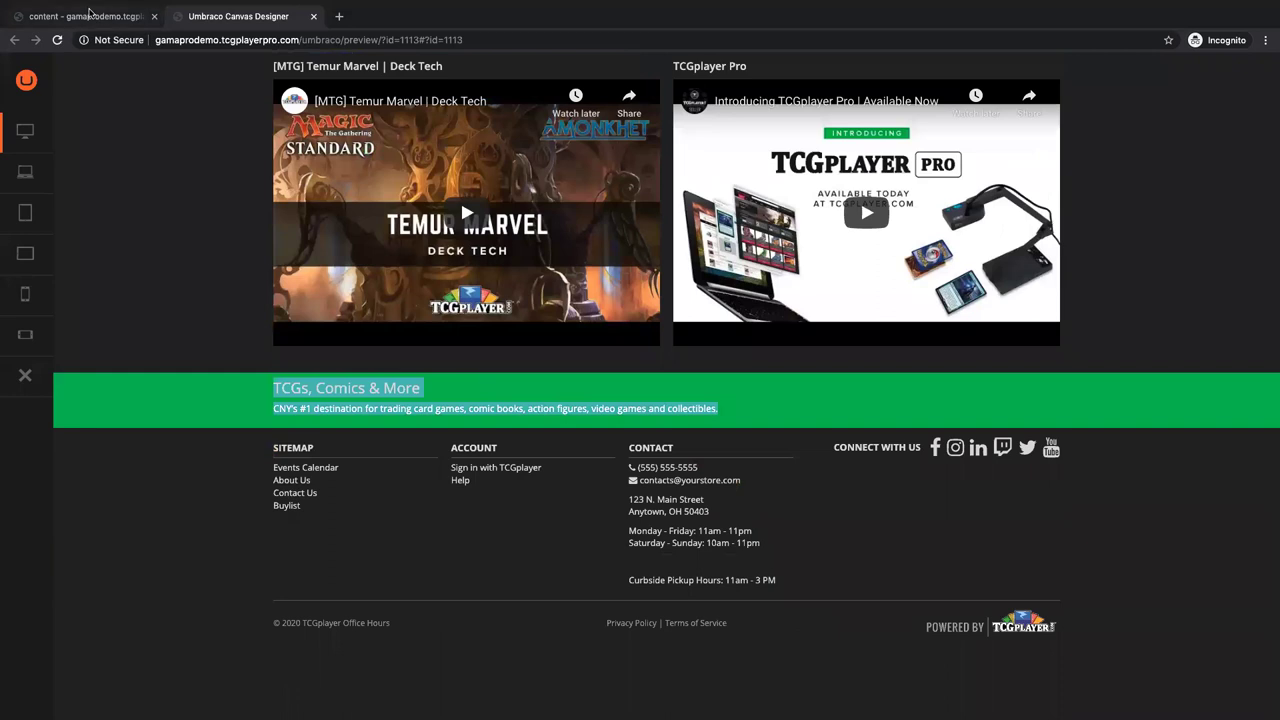
pyautogui.click(90, 13)
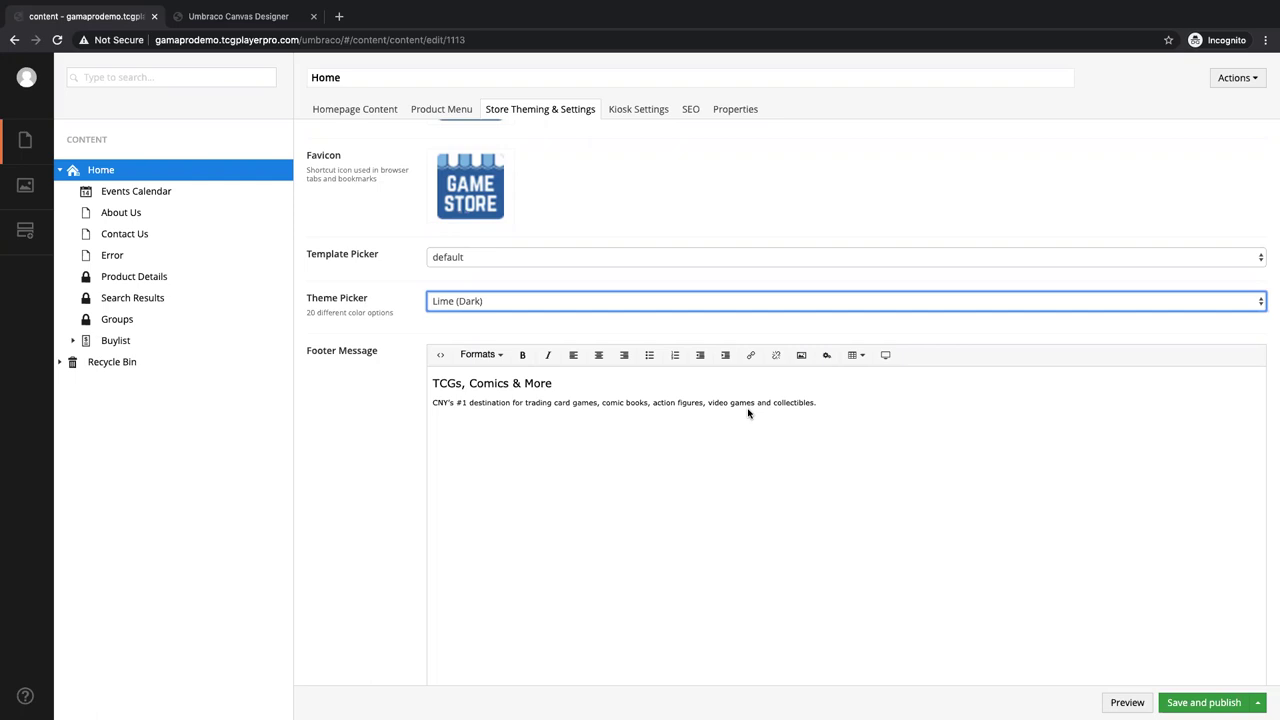
# - Review the store's street address, city, state, zip code, email and Google Analytics ID fields
pyautogui.scroll(-5, 748, 412)
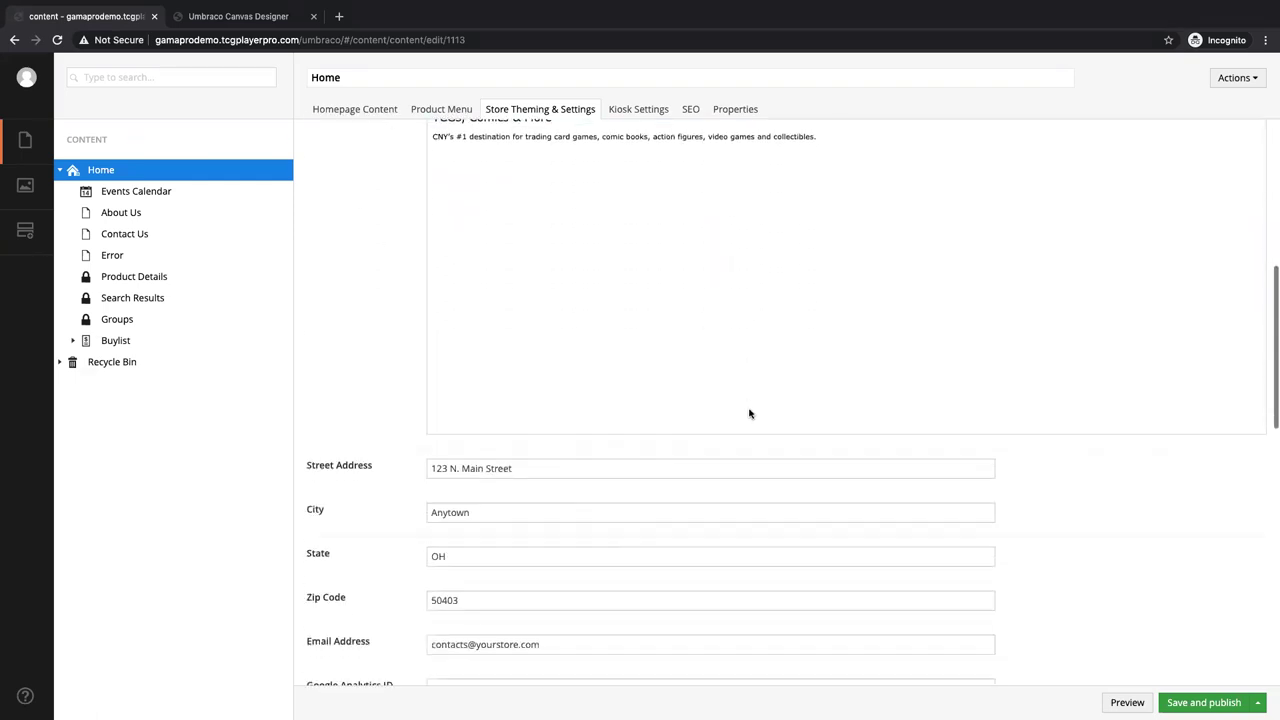
pyautogui.scroll(-3, 528, 375)
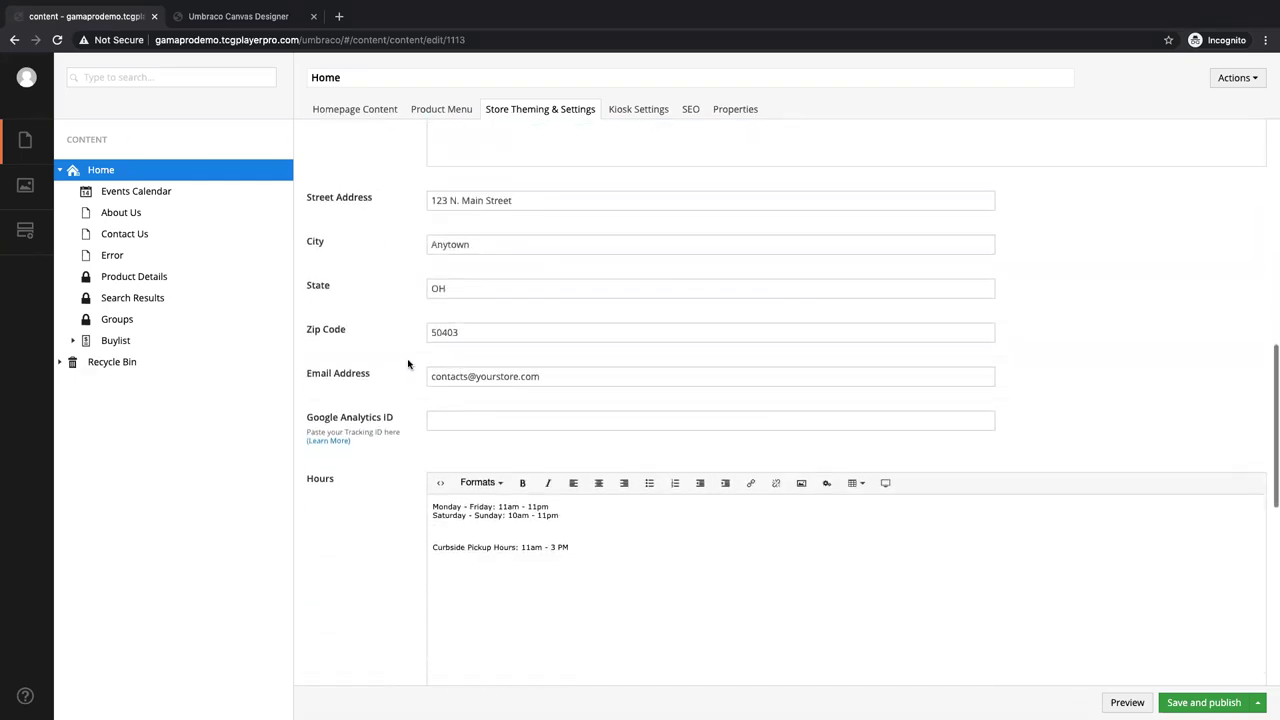
pyautogui.scroll(-1, 406, 340)
pyautogui.scroll(1, 406, 300)
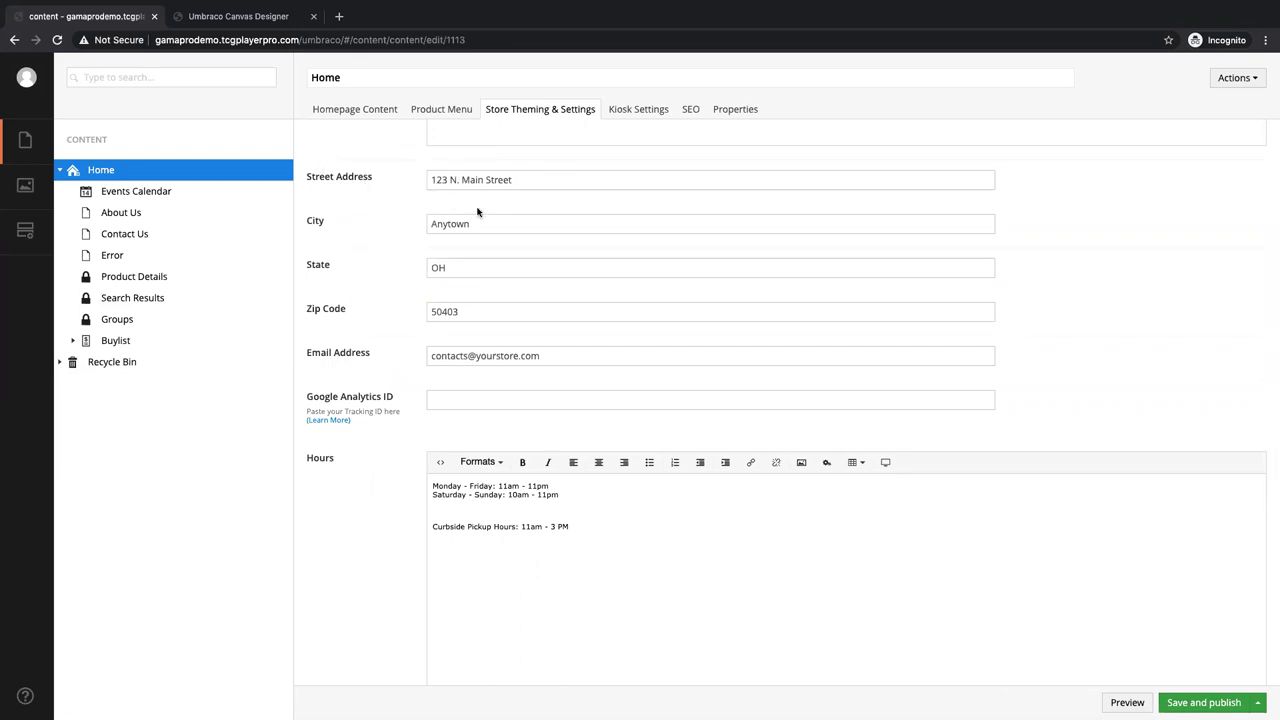
# - Examine the regular opening hours and the curbside pickup line in the store's Hours text
pyautogui.scroll(-4, 450, 413)
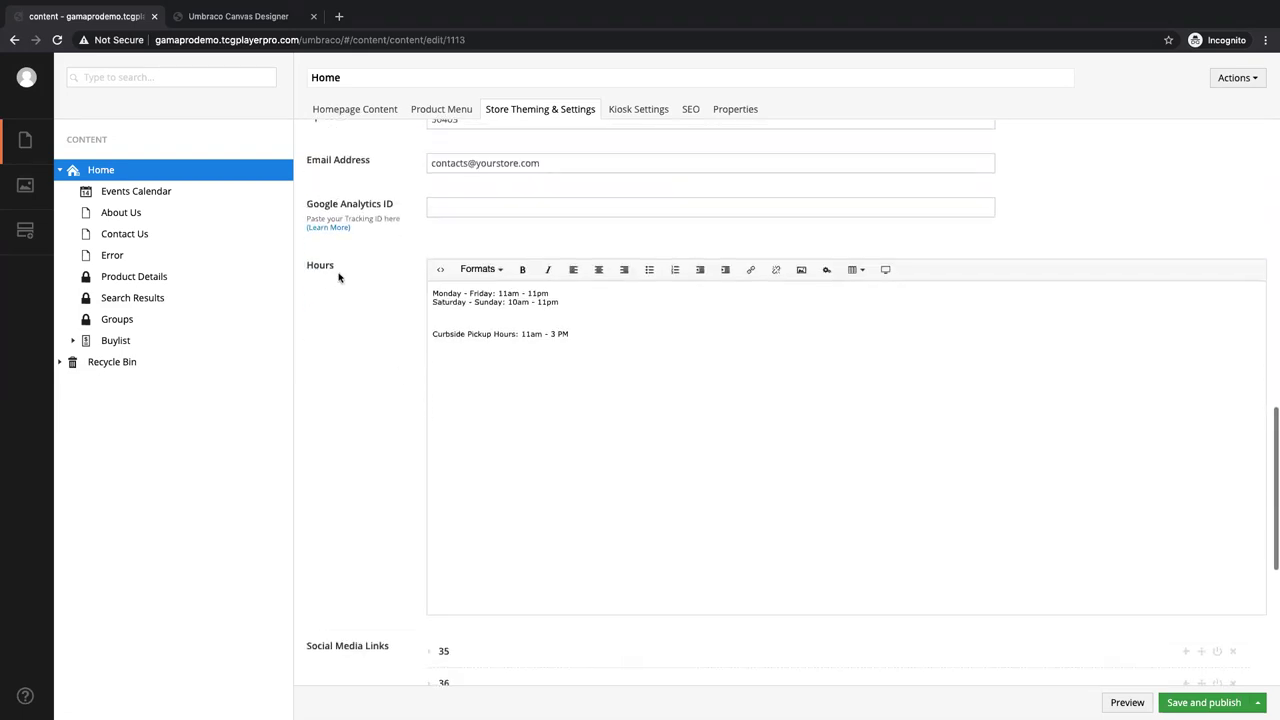
pyautogui.moveTo(560, 304); pyautogui.dragTo(432, 290)
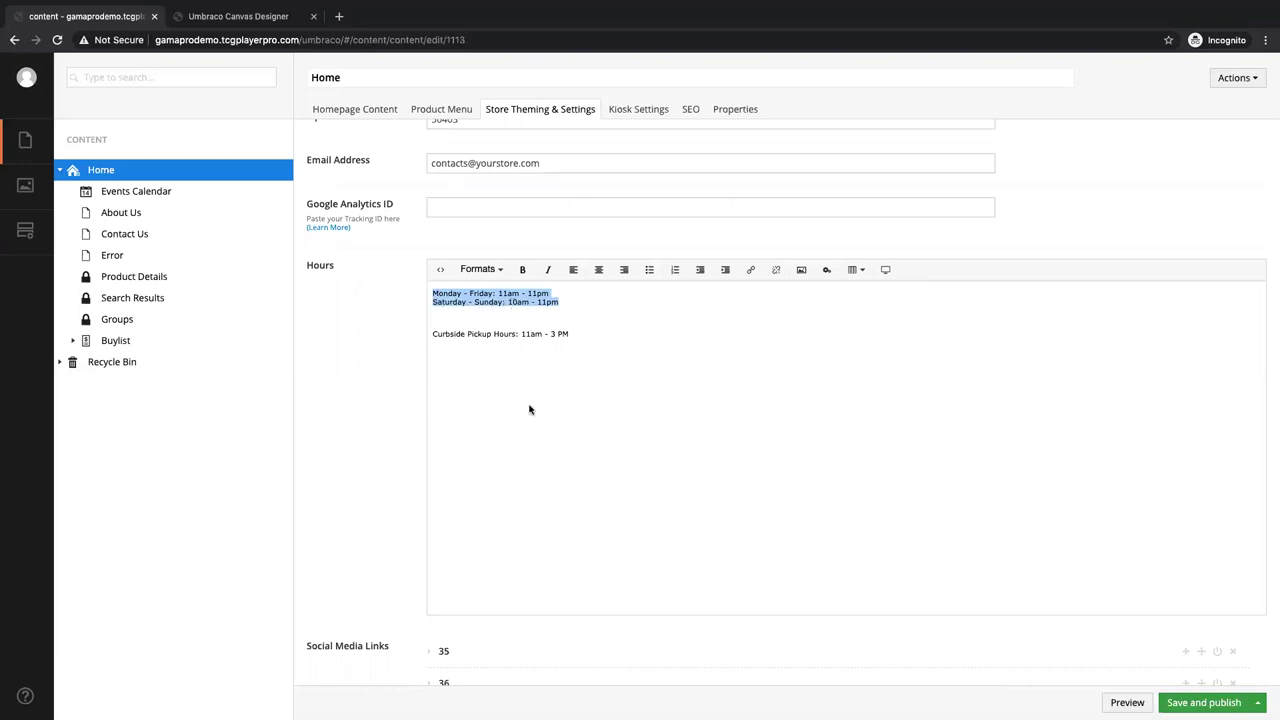
pyautogui.click(433, 332)
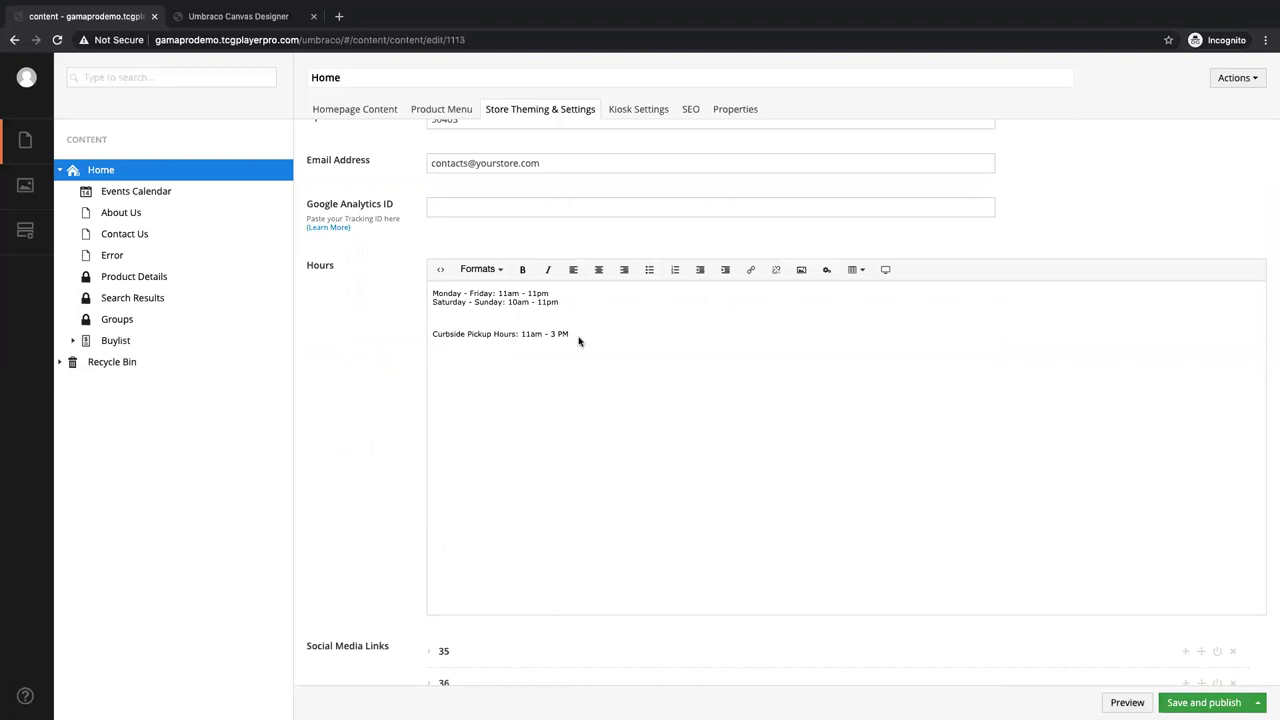
pyautogui.moveTo(566, 333); pyautogui.dragTo(430, 330)
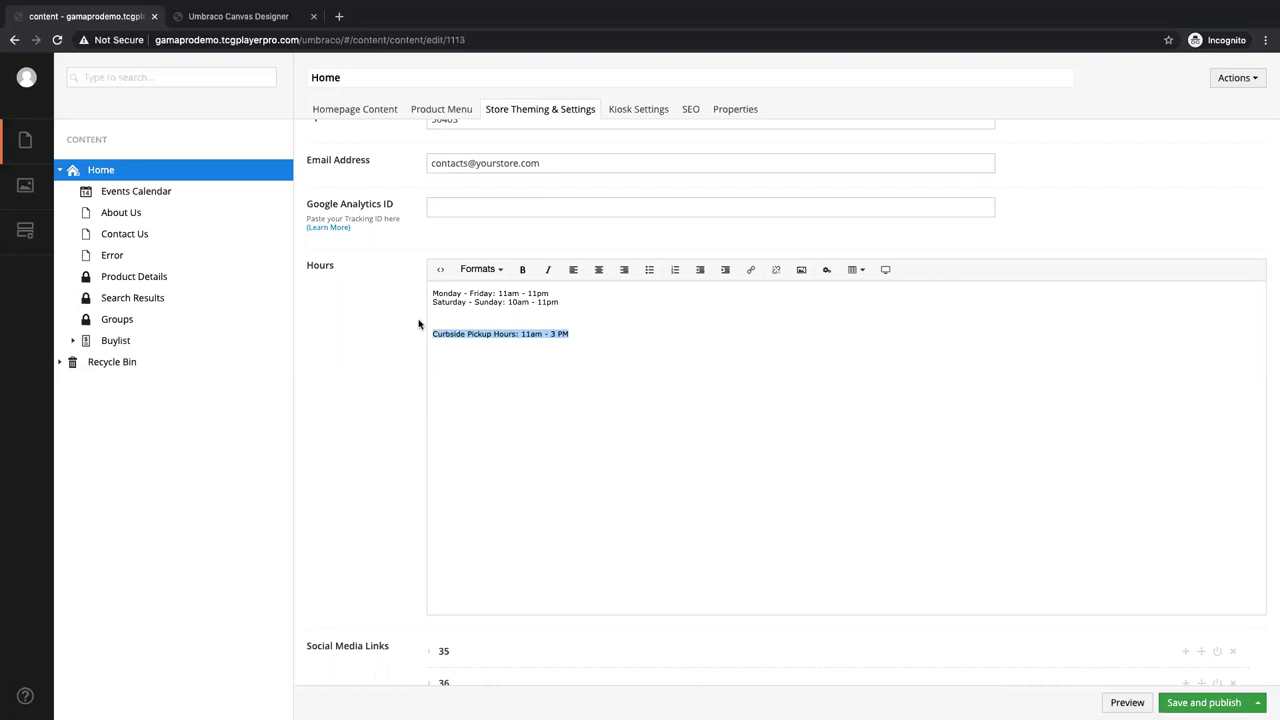
pyautogui.click(540, 390)
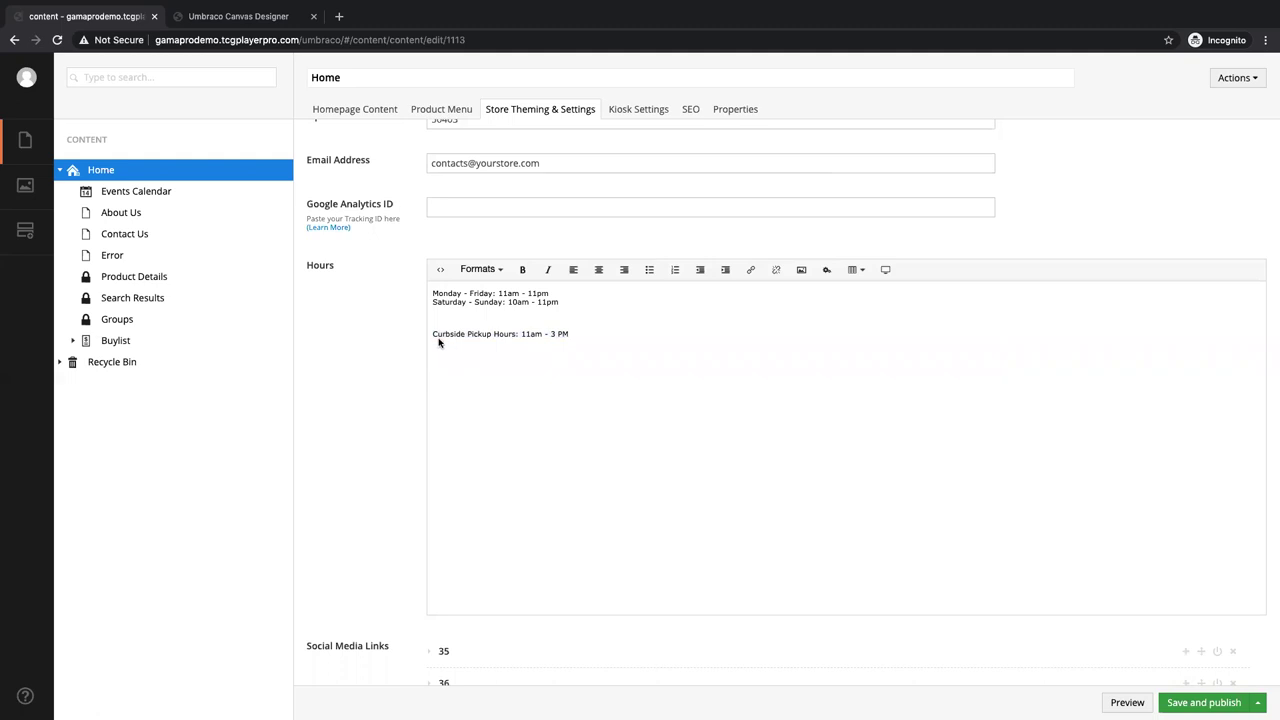
pyautogui.moveTo(431, 334); pyautogui.dragTo(519, 336)
# - Inspect the platform and link settings of the Facebook entry in the social media links, and collapse it again
pyautogui.scroll(-2, 497, 380)
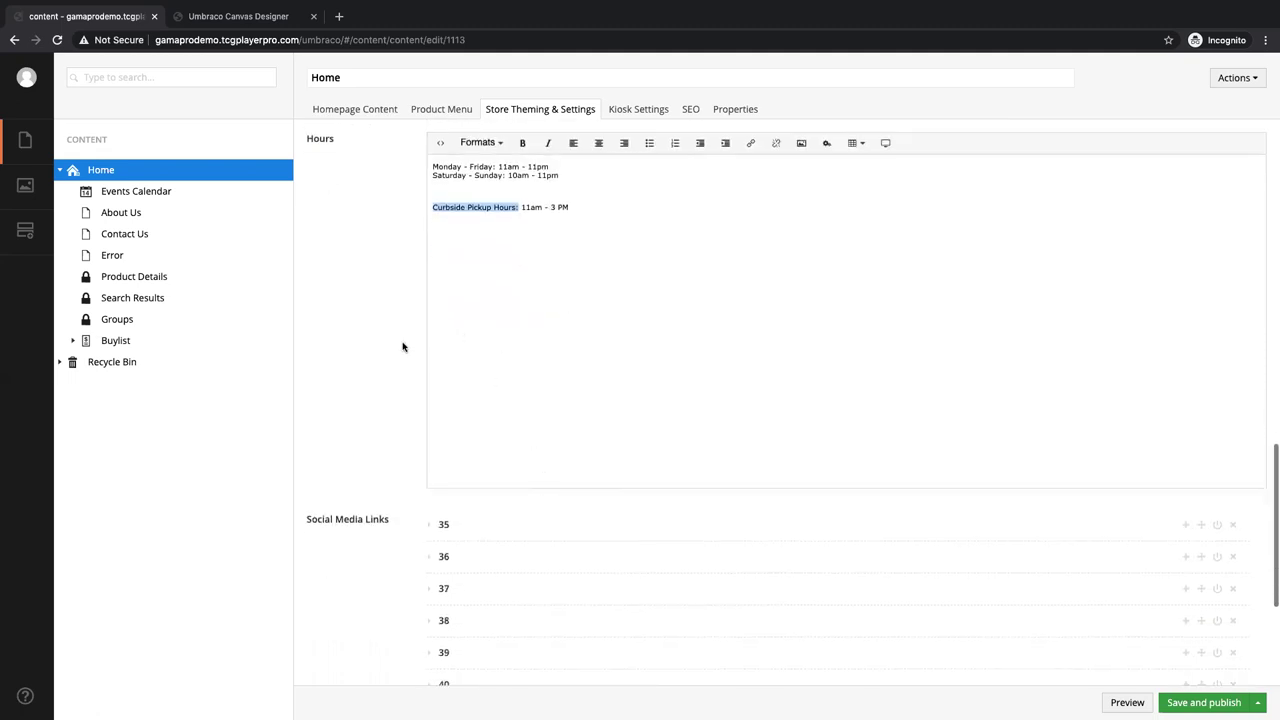
pyautogui.scroll(-1, 403, 347)
pyautogui.scroll(-3, 403, 347)
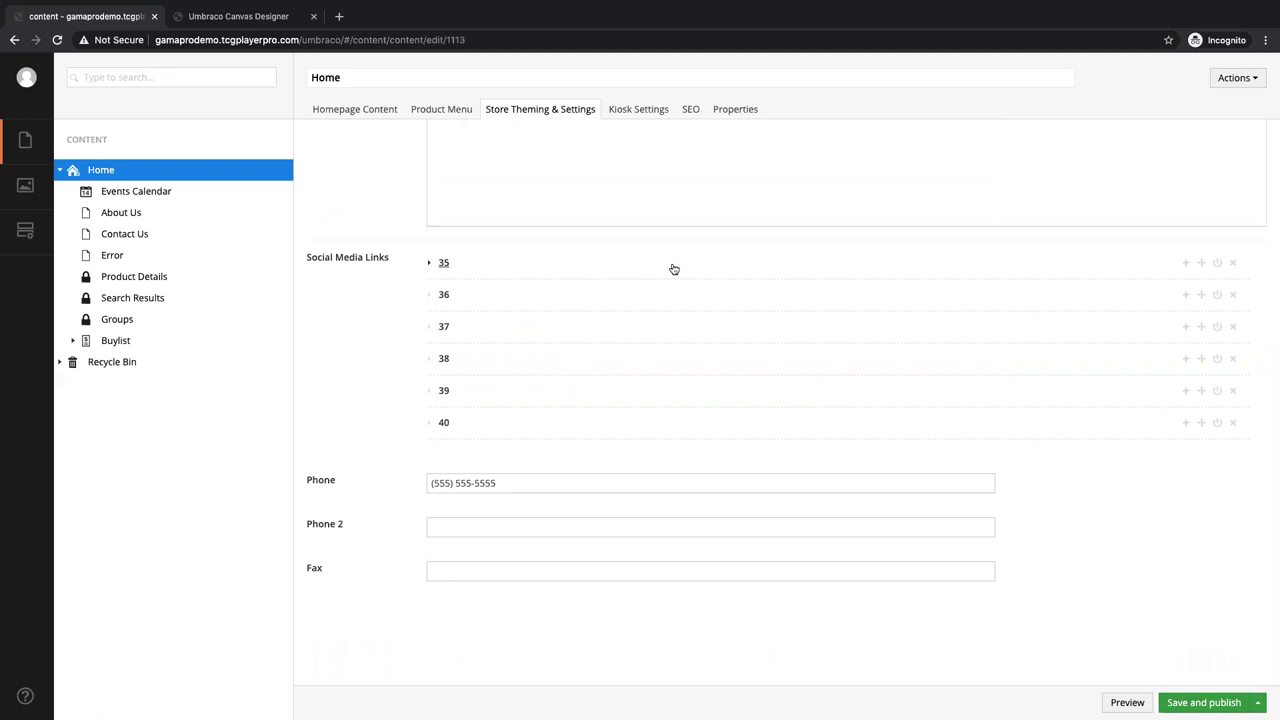
pyautogui.click(443, 263)
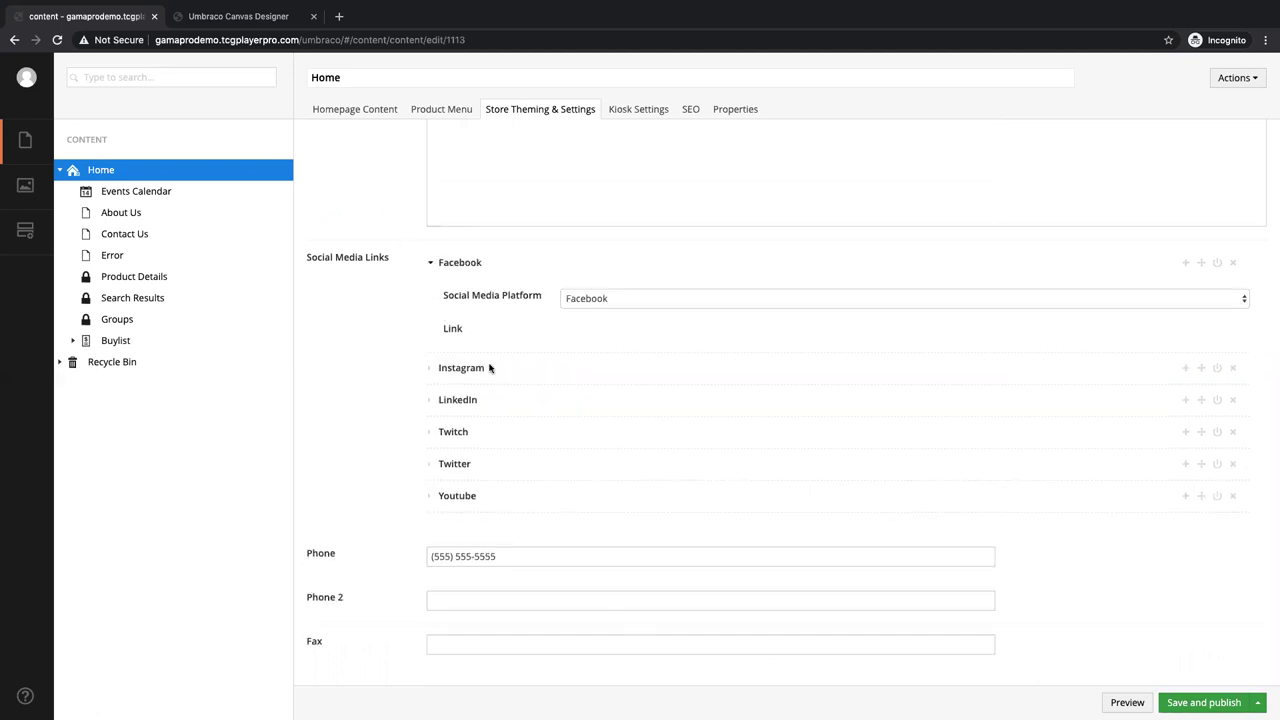
pyautogui.click(463, 392)
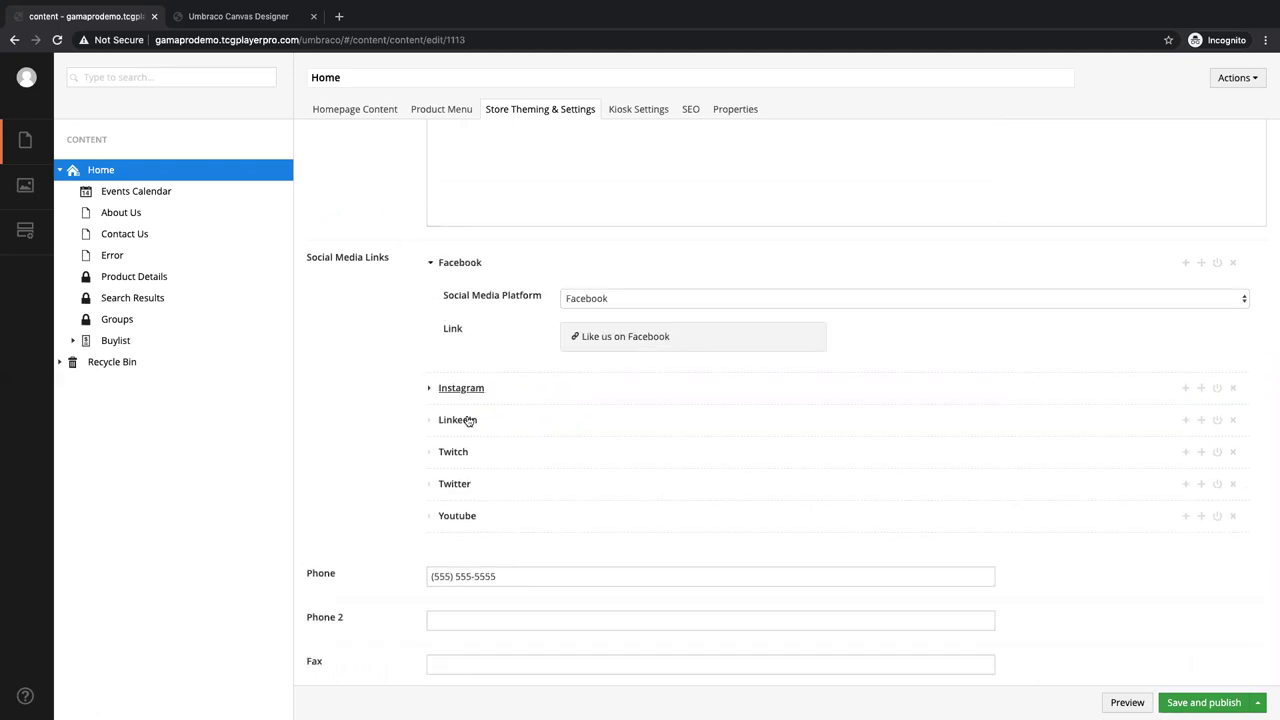
pyautogui.click(453, 265)
pyautogui.click(430, 264)
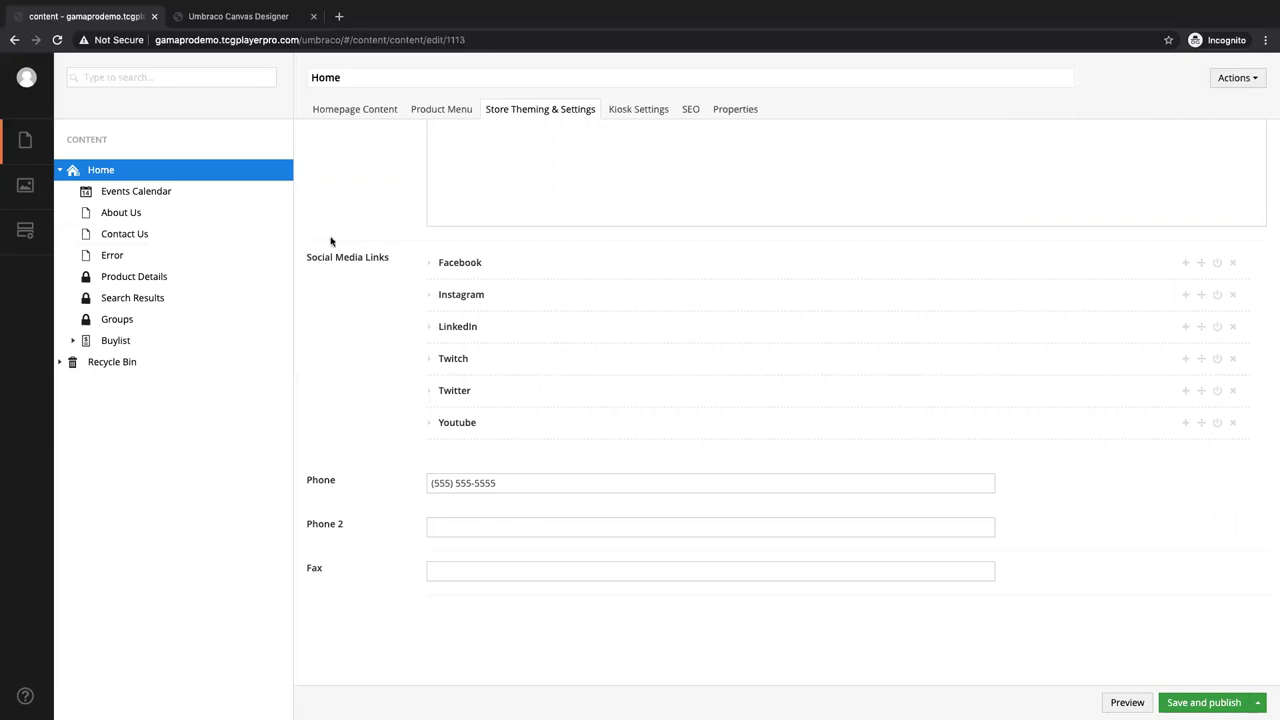
# - Add a blank social media link entry below Facebook and delete it again
pyautogui.click(1187, 264)
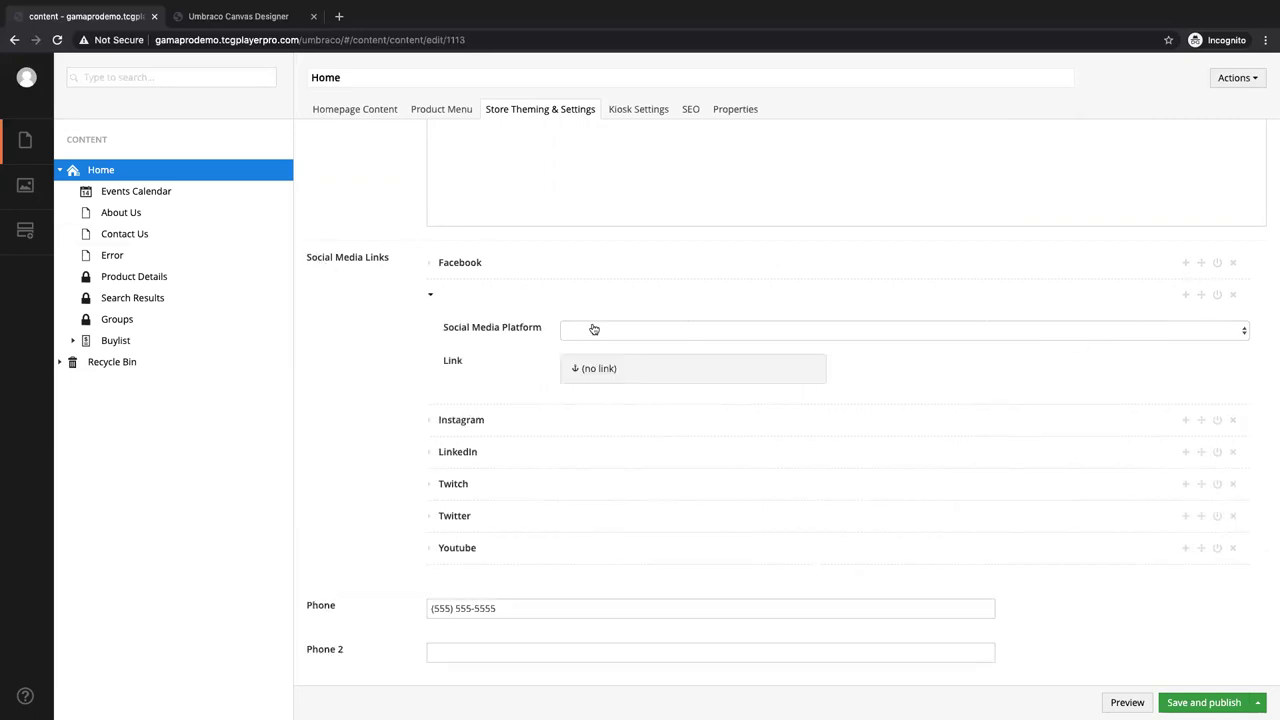
pyautogui.click(431, 270)
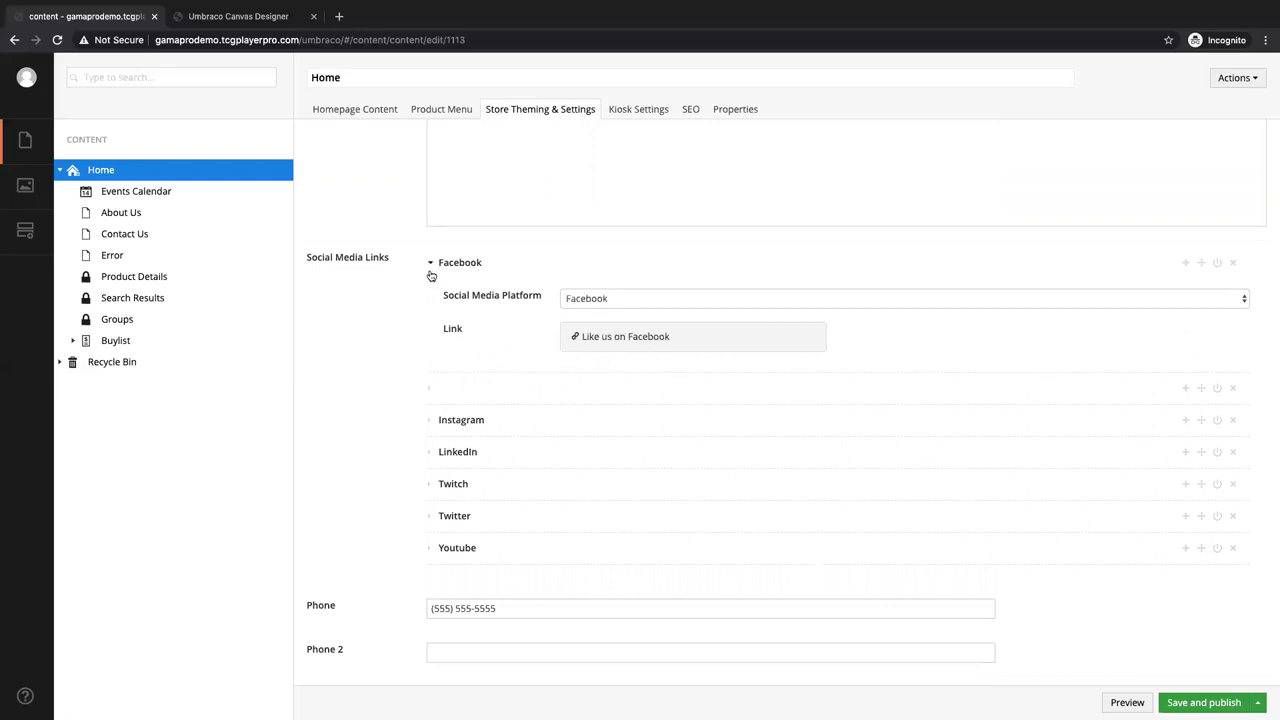
pyautogui.click(1233, 388)
pyautogui.click(752, 115)
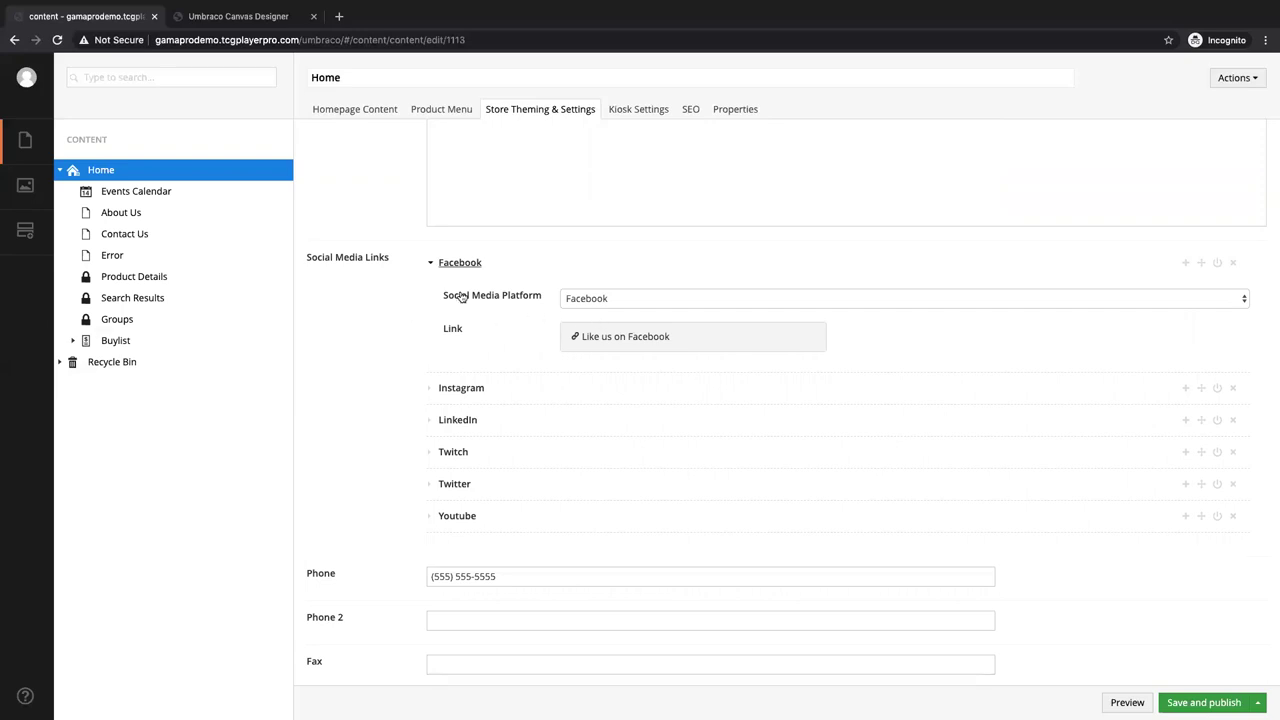
# - Collapse the Facebook entry and review the store theming settings, from the phone and fax fields back to the store name and logos
pyautogui.click(434, 263)
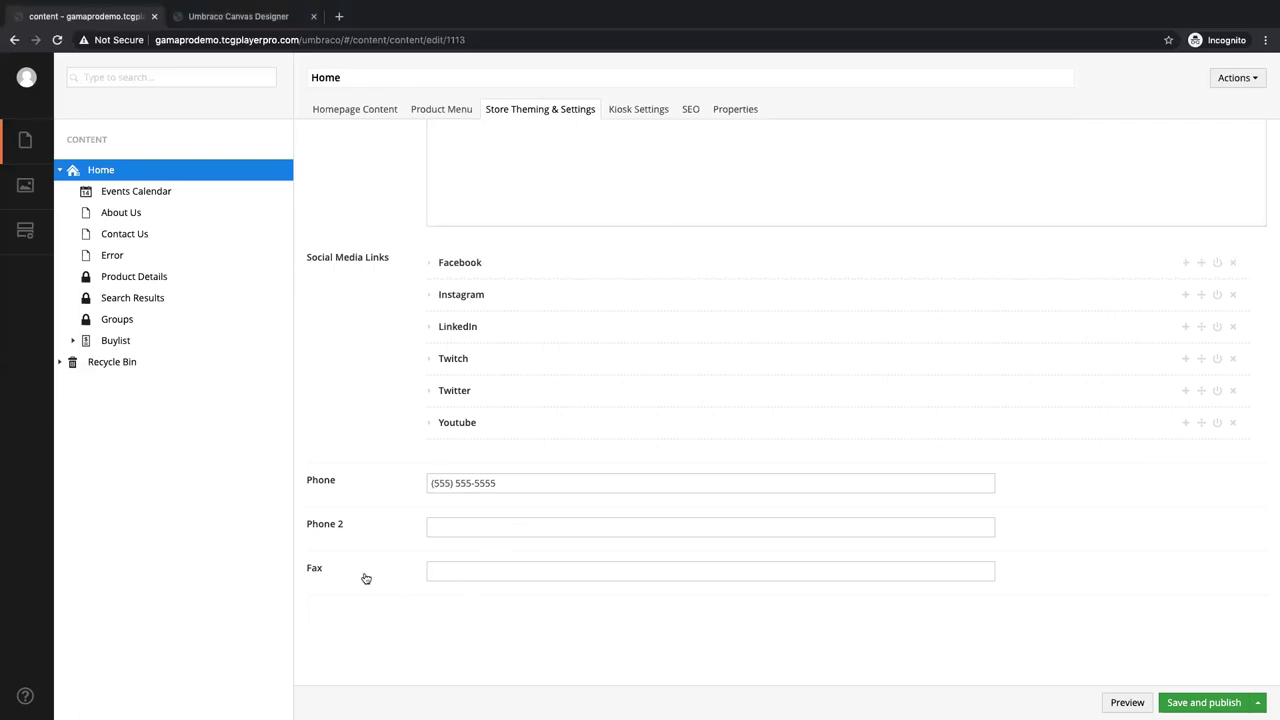
pyautogui.click(485, 576)
pyautogui.scroll(5, 511, 408)
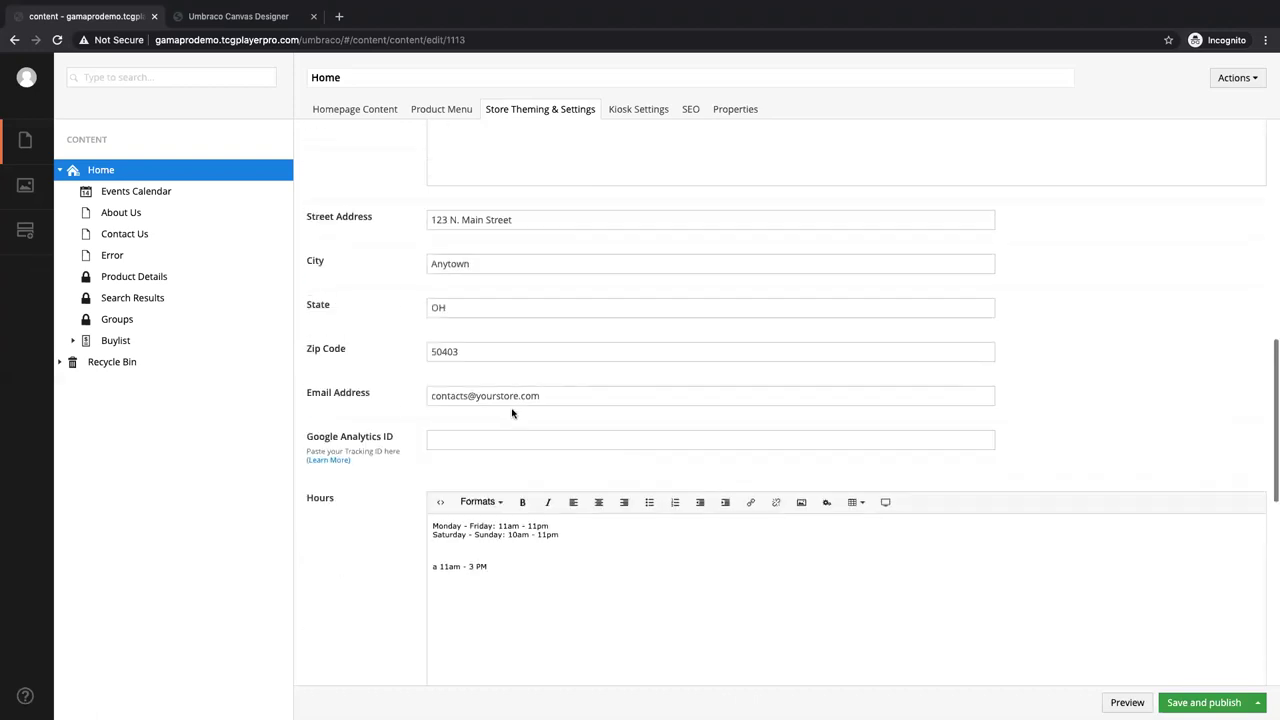
pyautogui.scroll(10, 511, 408)
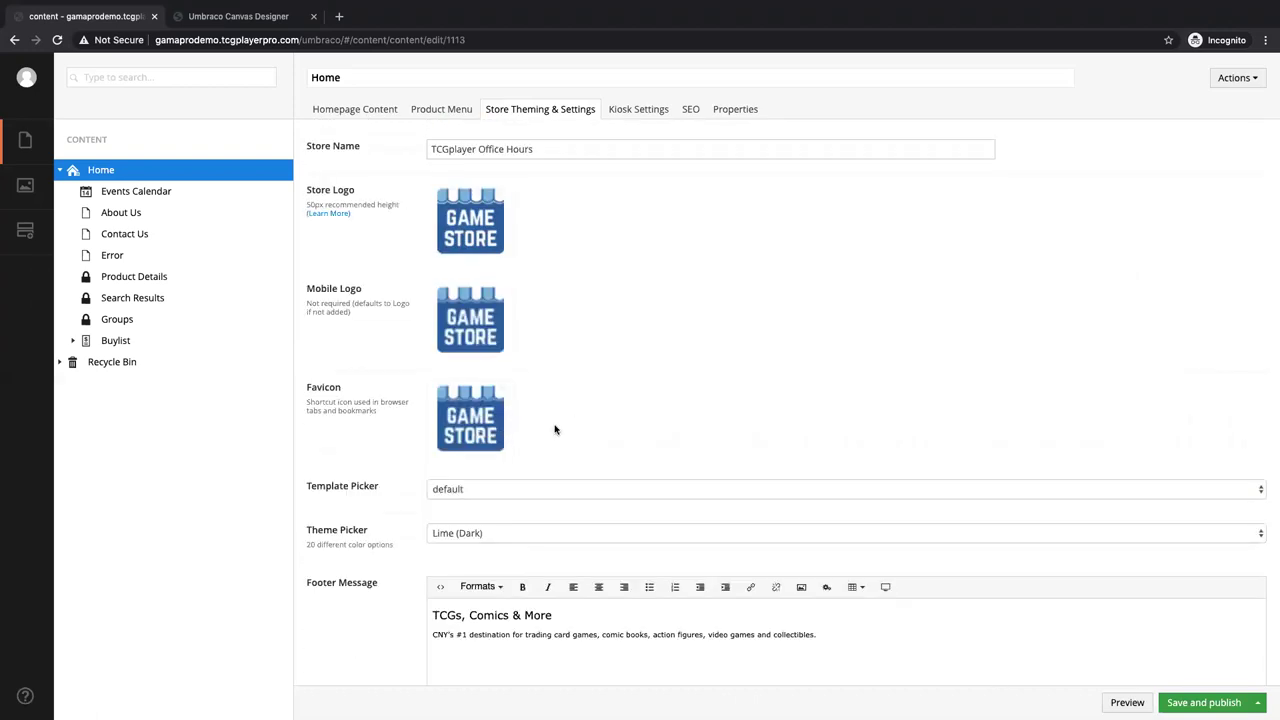
pyautogui.scroll(-15, 555, 429)
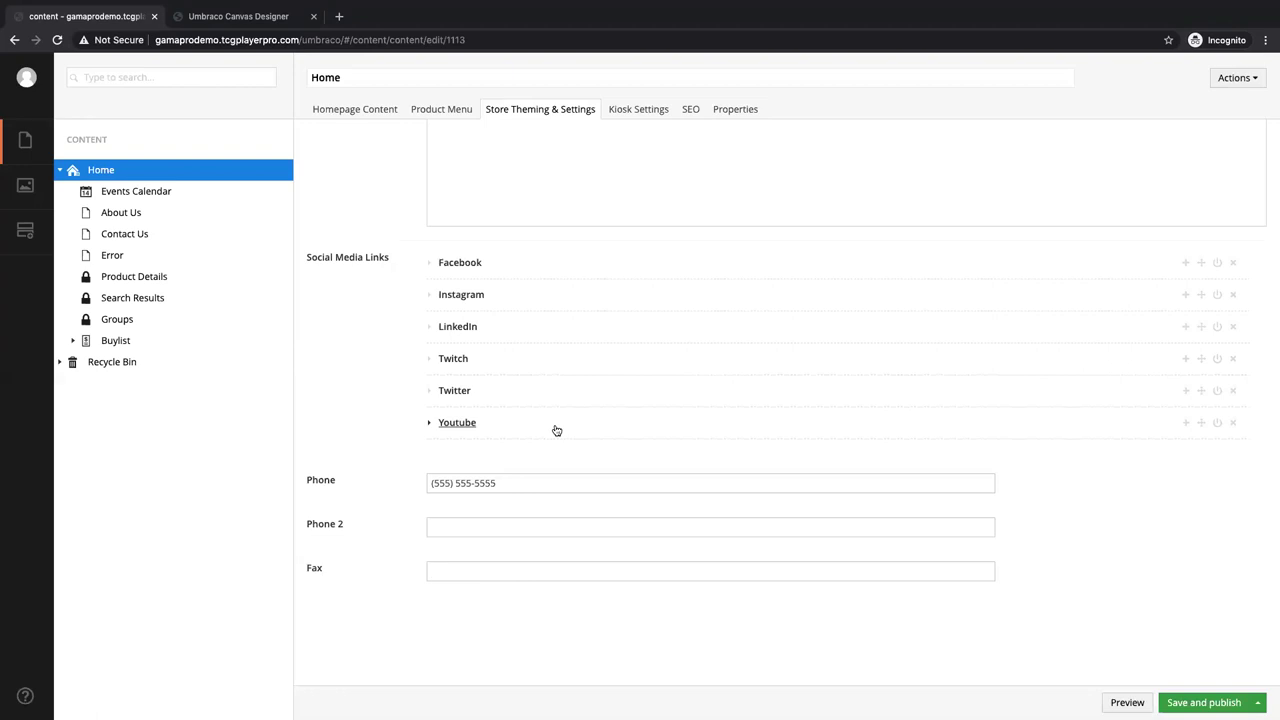
pyautogui.scroll(10, 557, 430)
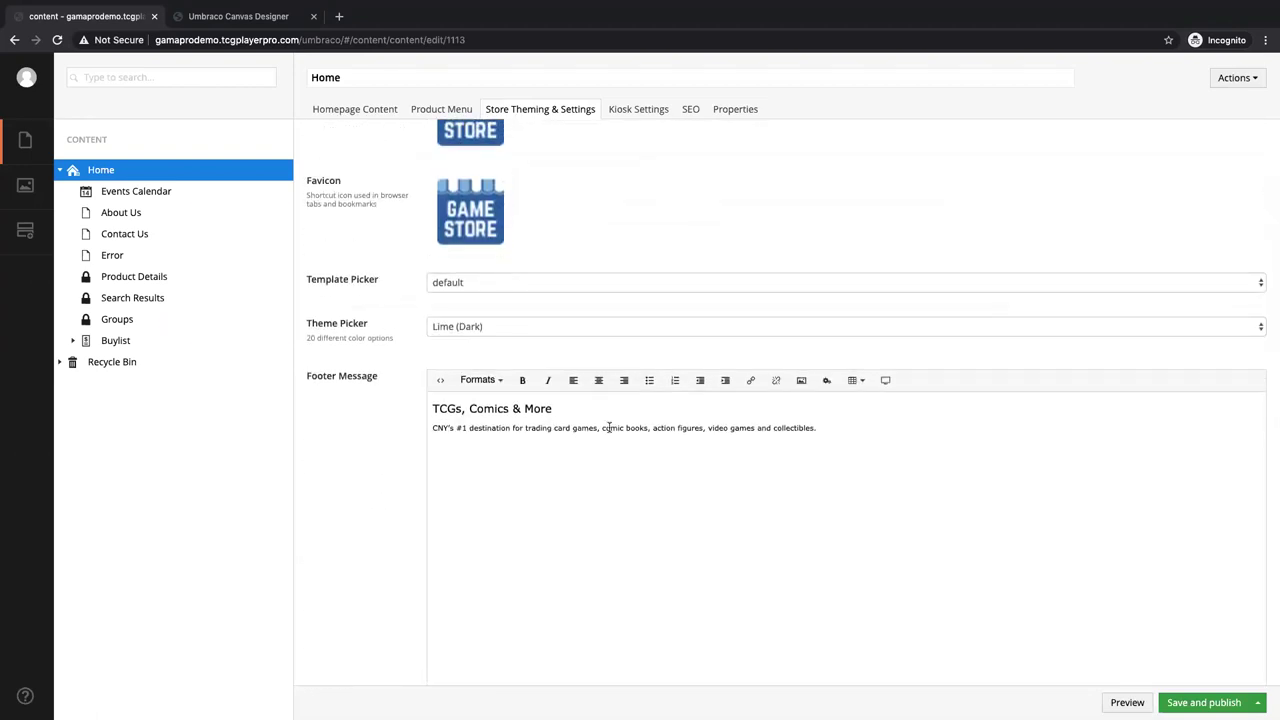
pyautogui.scroll(1, 522, 503)
pyautogui.scroll(2, 521, 503)
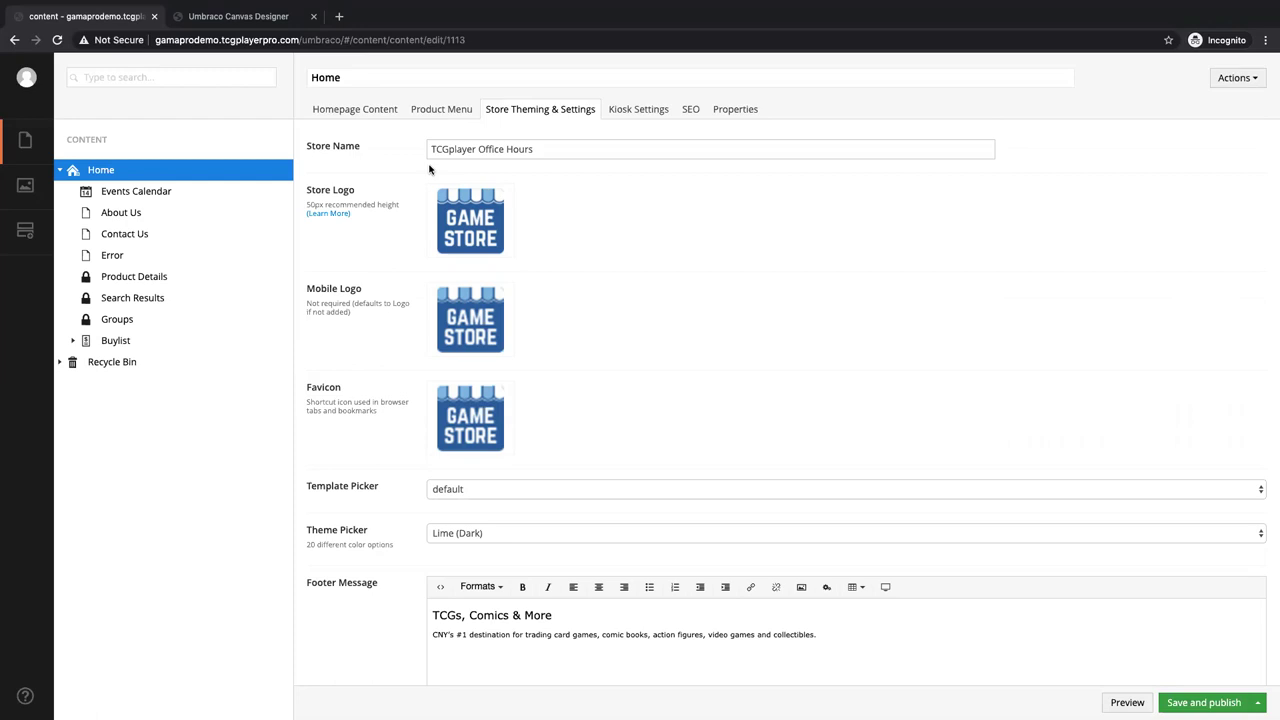
# - Save and publish the Home page's store theming settings, and close the old site preview
pyautogui.click(1220, 700)
pyautogui.click(313, 16)
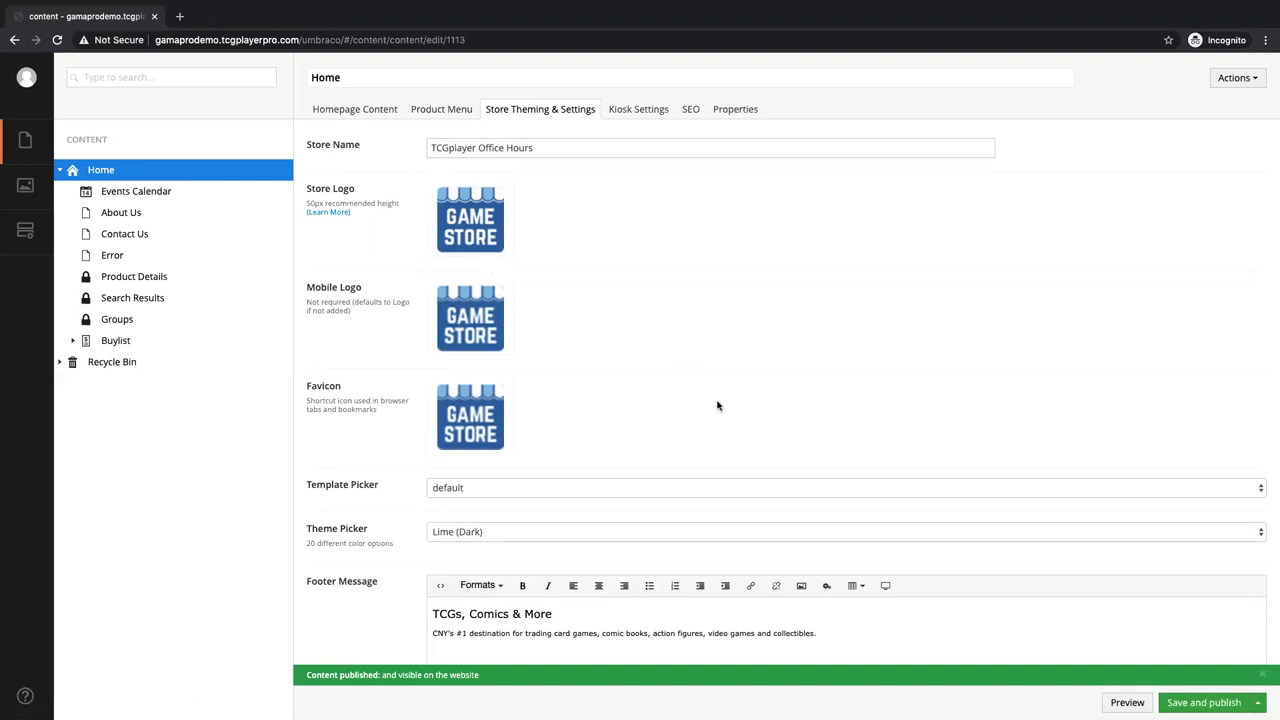
# - Review the Product Menu settings and examine the storefront's navigation bar in a new preview
pyautogui.click(431, 110)
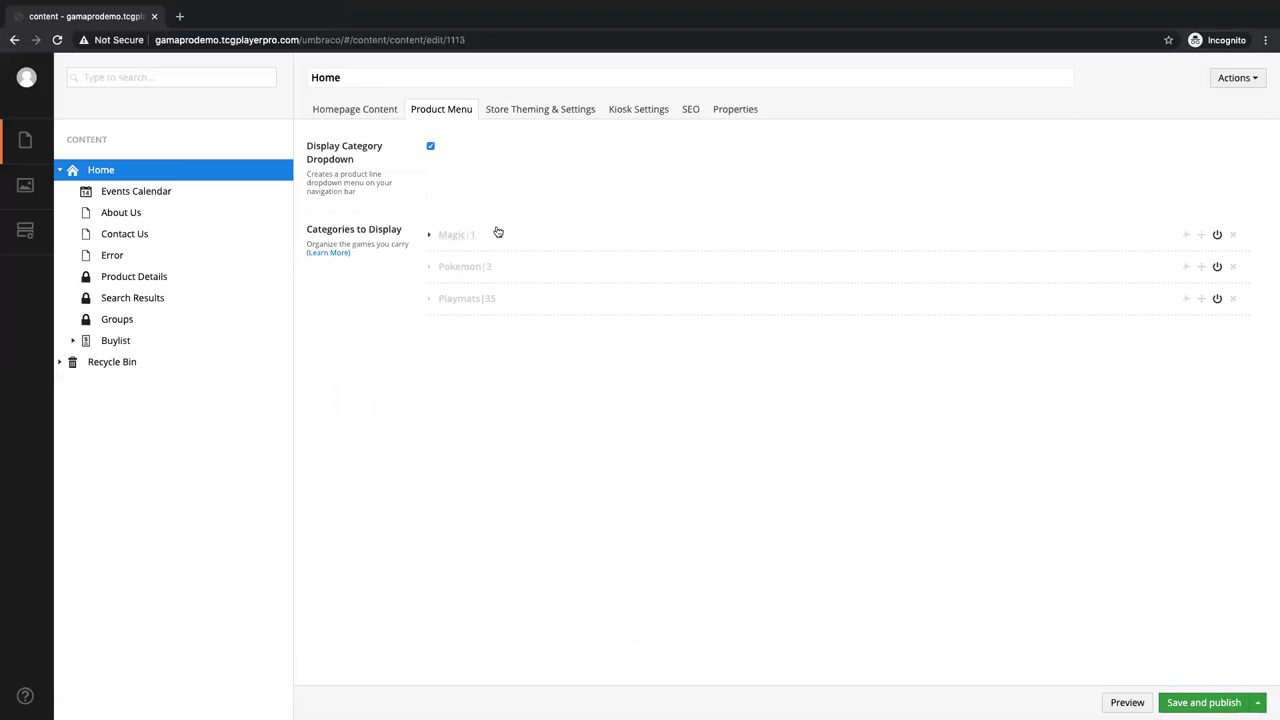
pyautogui.click(1127, 702)
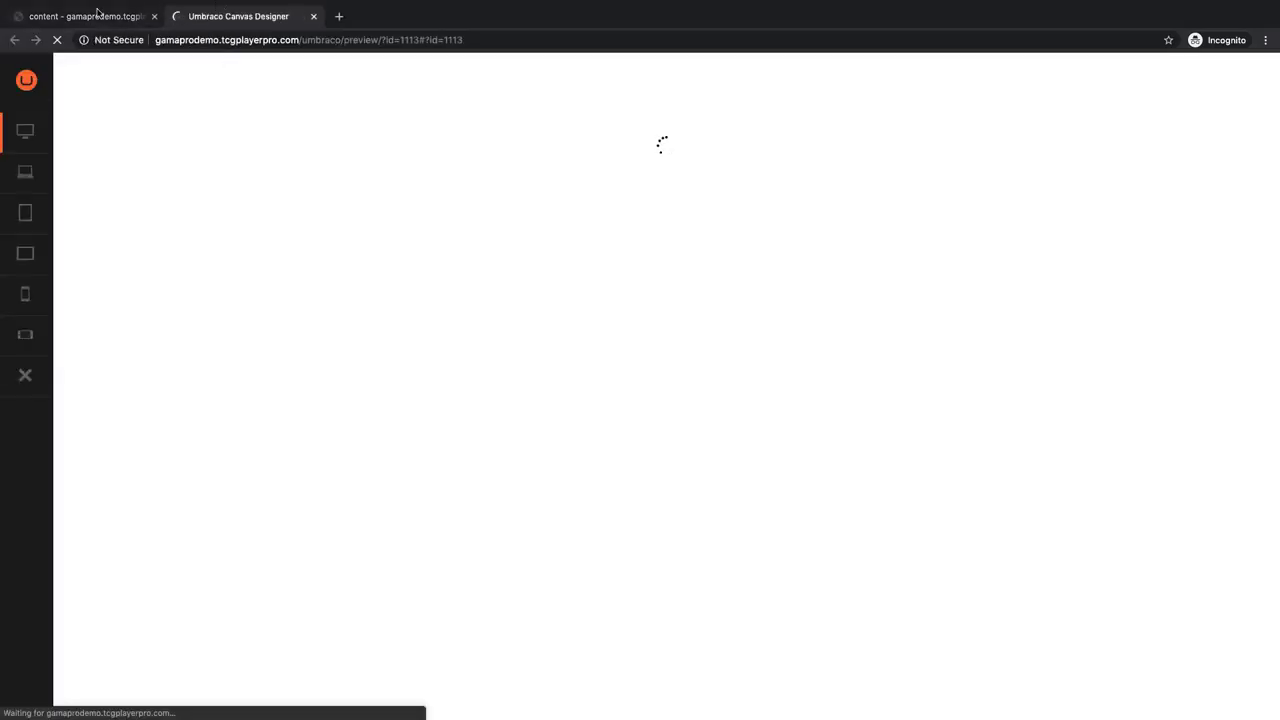
pyautogui.click(95, 16)
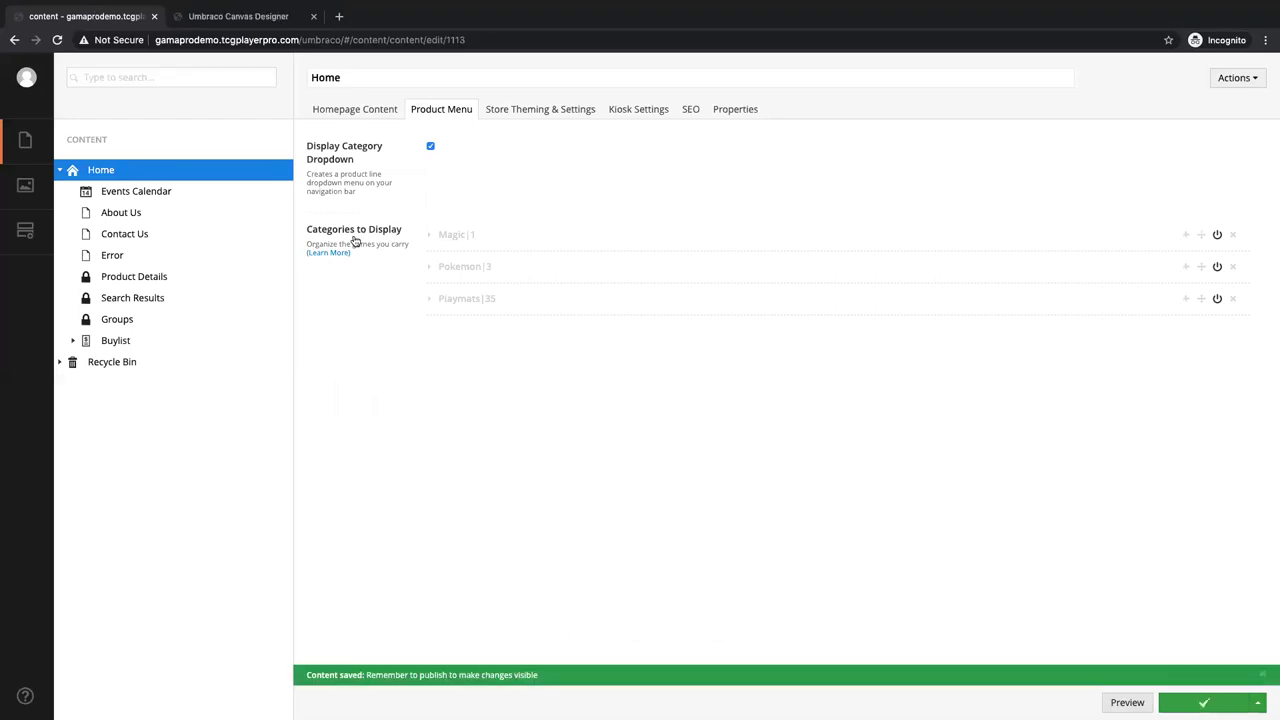
pyautogui.click(242, 18)
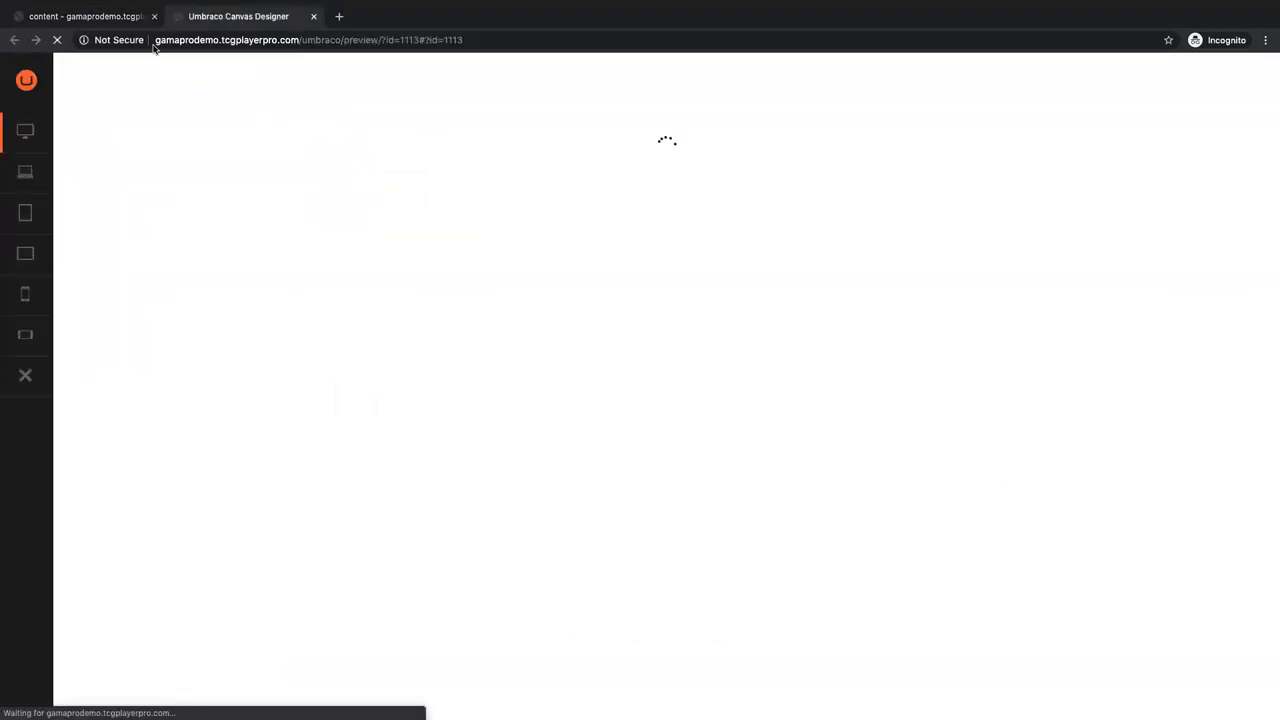
pyautogui.click(104, 16)
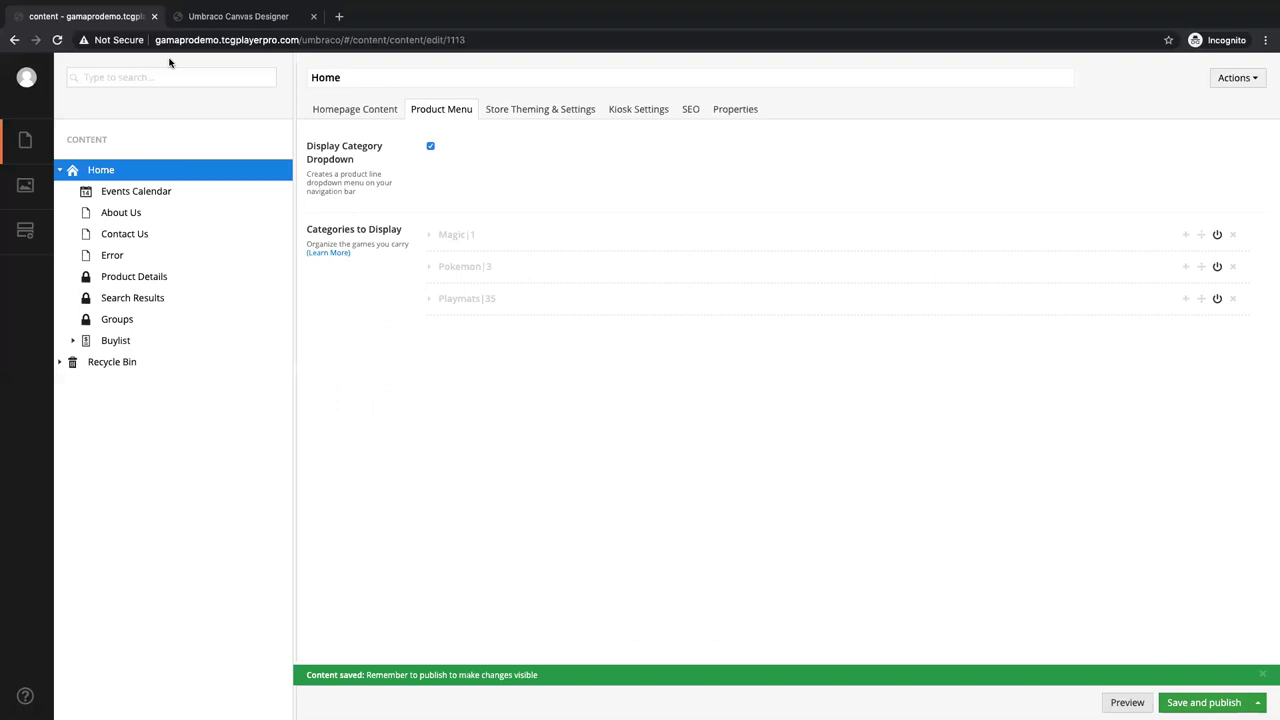
pyautogui.click(266, 17)
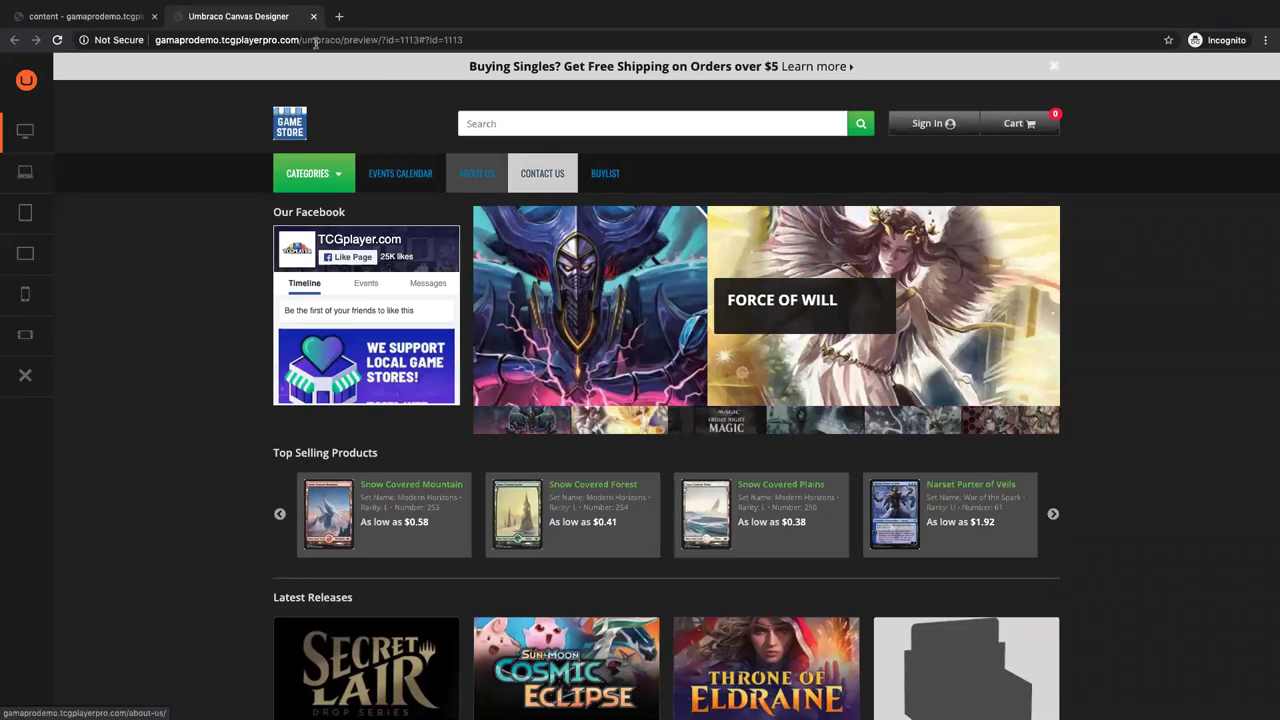
pyautogui.click(104, 18)
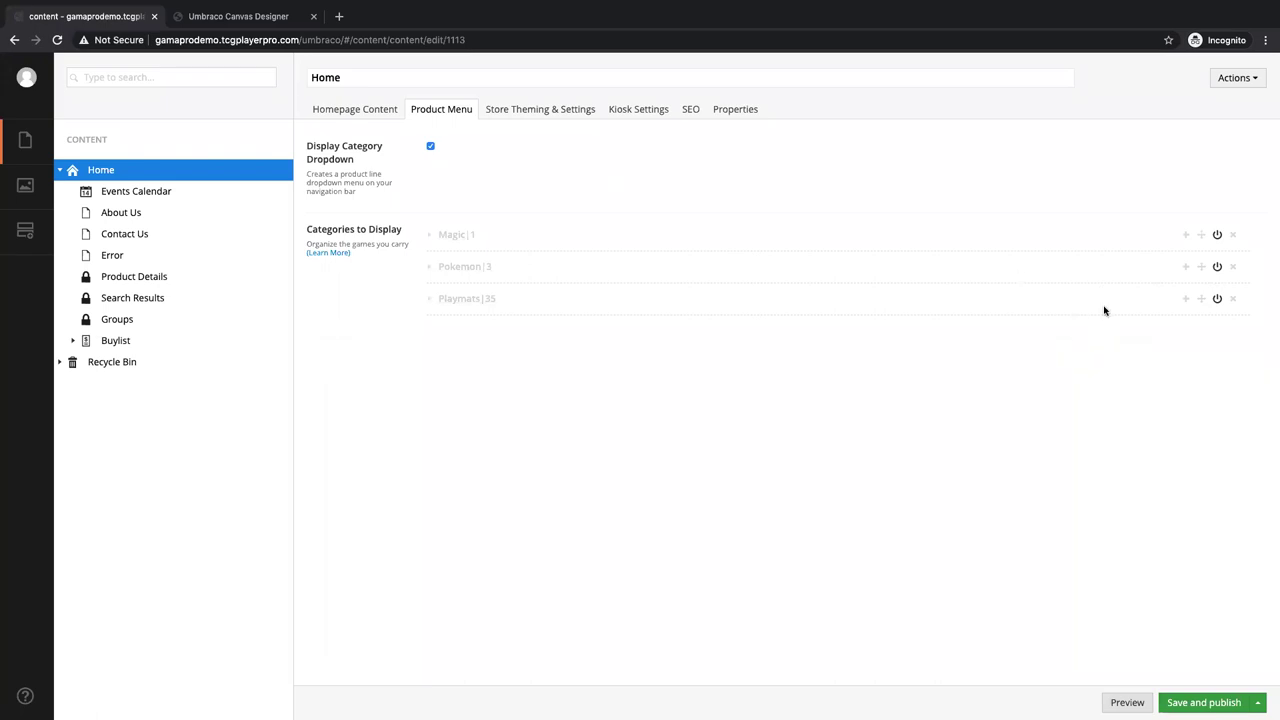
# - Add a Magic category below Playmats in the categories to display, and collapse its entry
pyautogui.click(1186, 300)
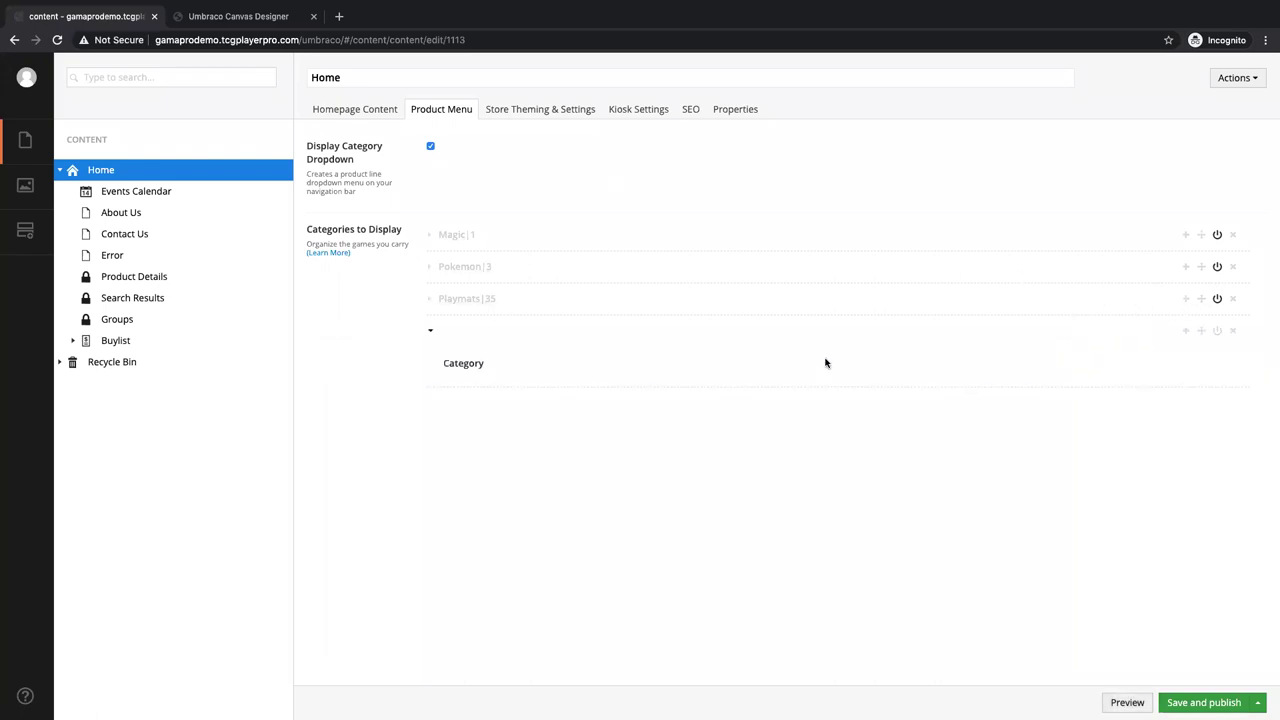
pyautogui.click(673, 372)
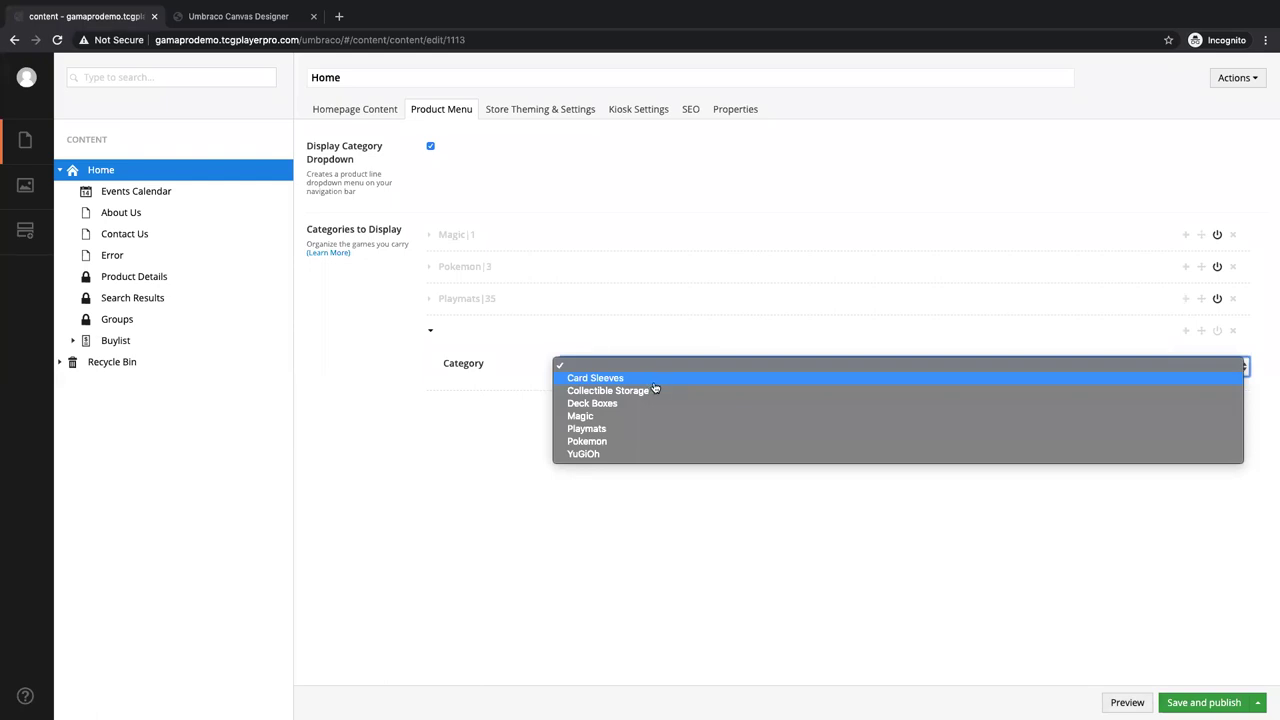
pyautogui.click(598, 416)
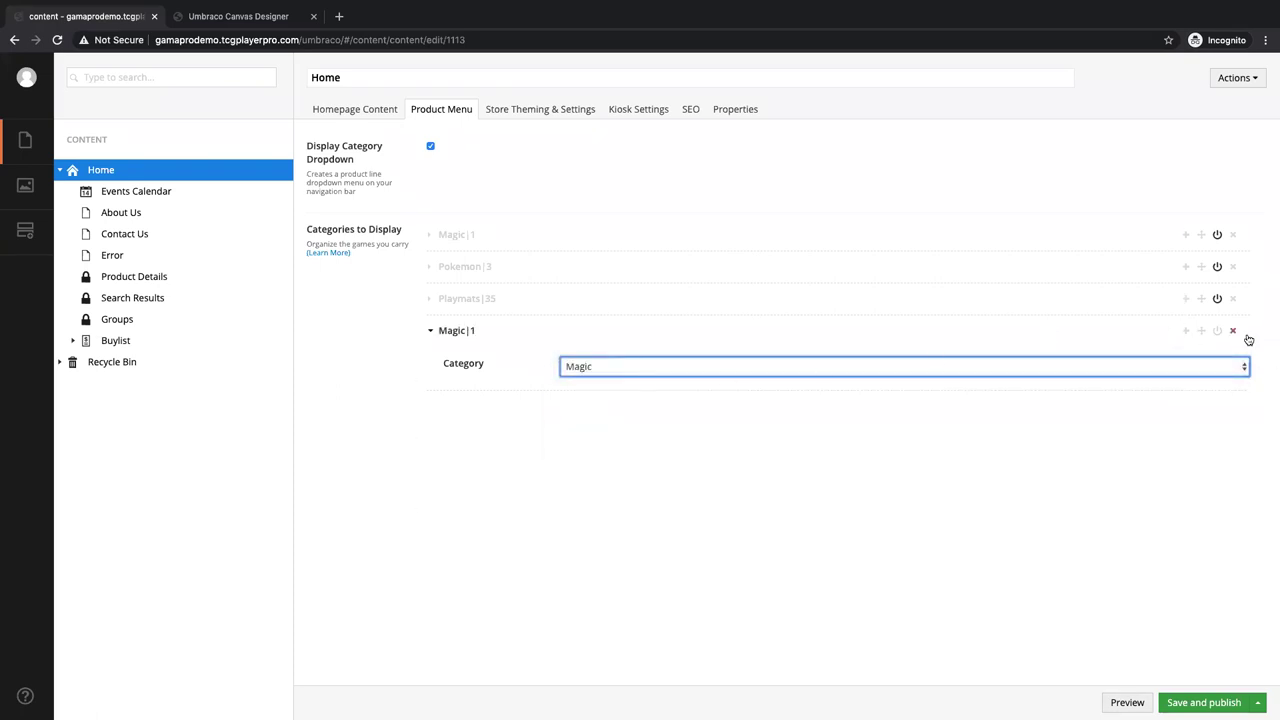
pyautogui.click(480, 443)
pyautogui.click(429, 334)
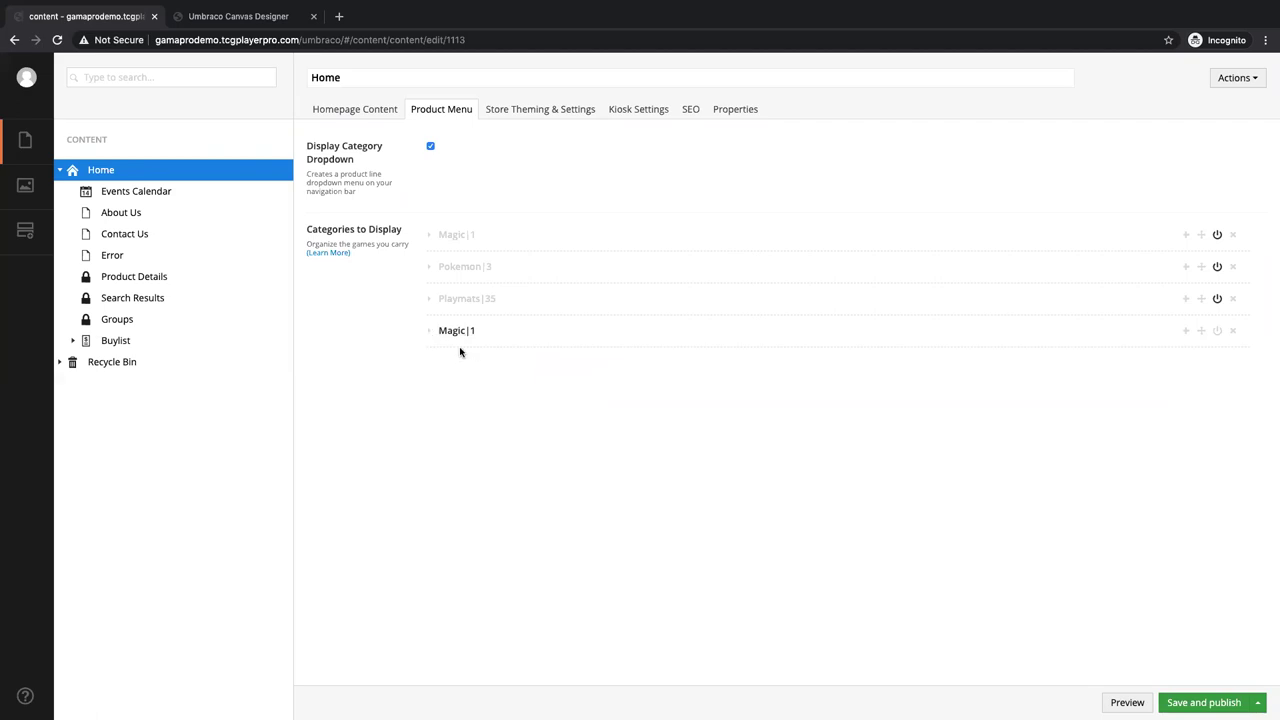
# - Preview the storefront to check the Magic category in the navigation bar, and return to the Product Menu settings
pyautogui.click(1127, 702)
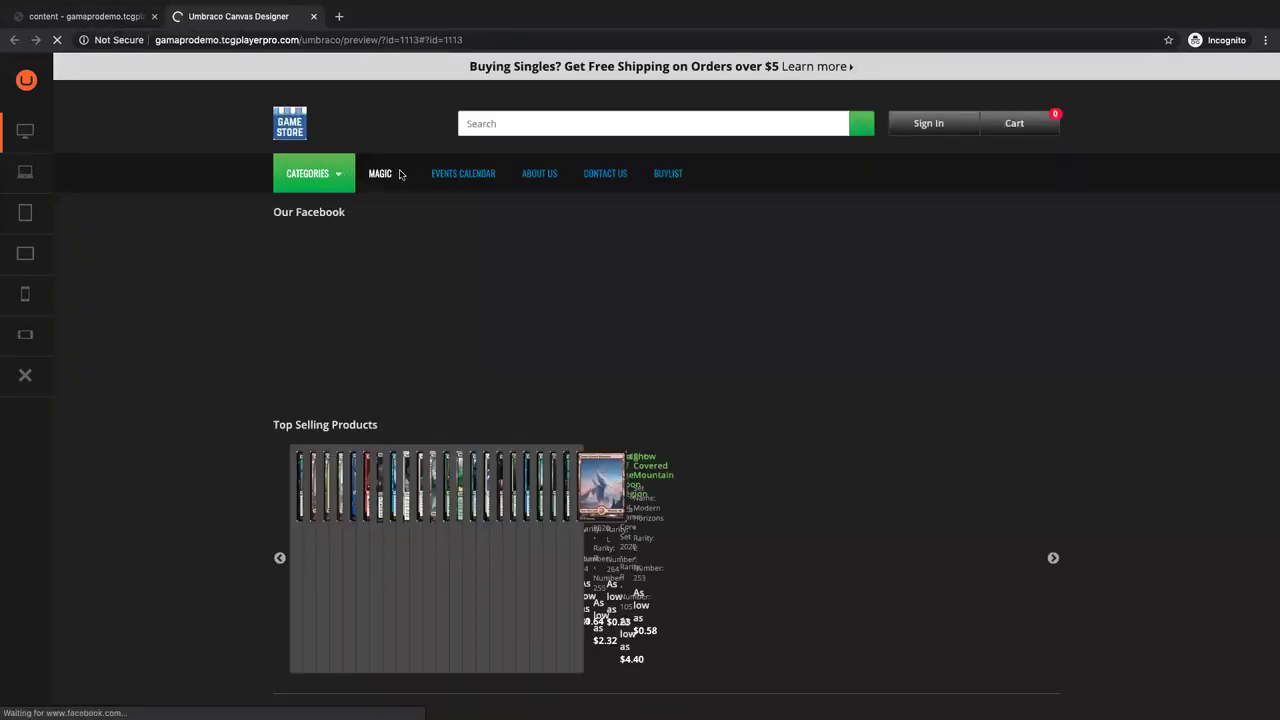
pyautogui.moveTo(405, 178)
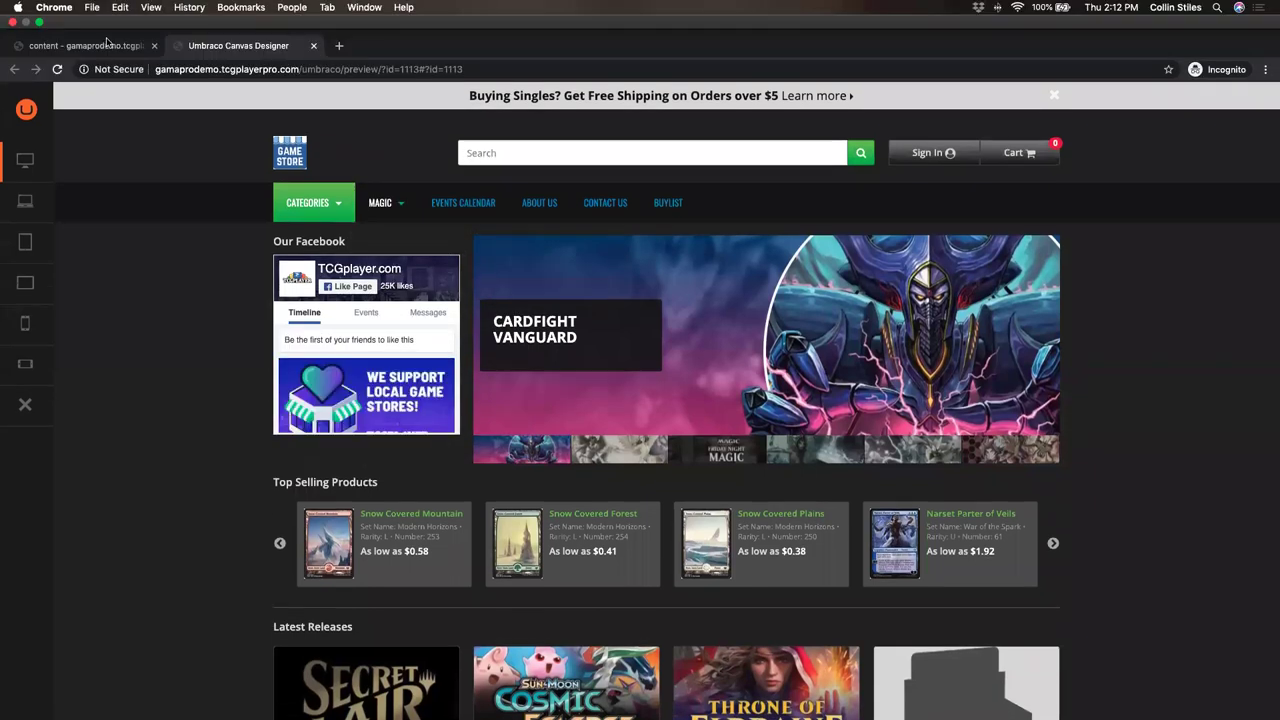
pyautogui.click(90, 16)
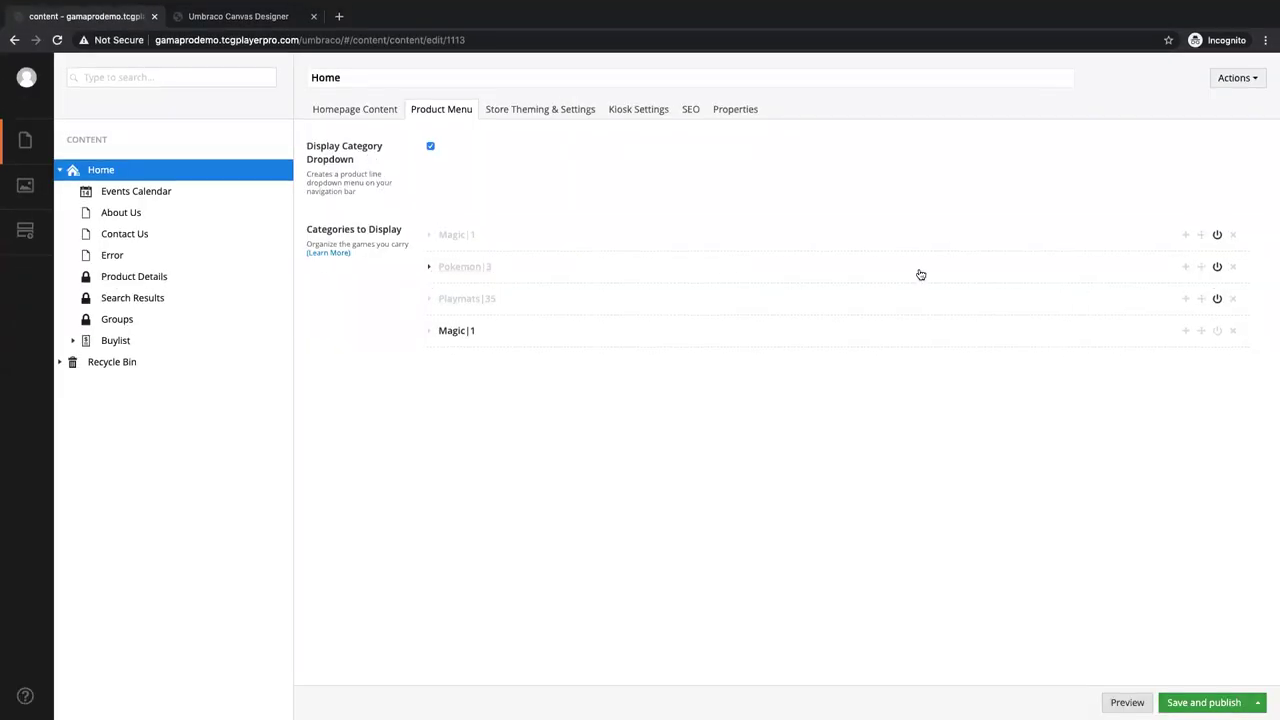
# - Disable and re-enable the newly added Magic category, and remove the Playmats category from the list
pyautogui.click(1217, 330)
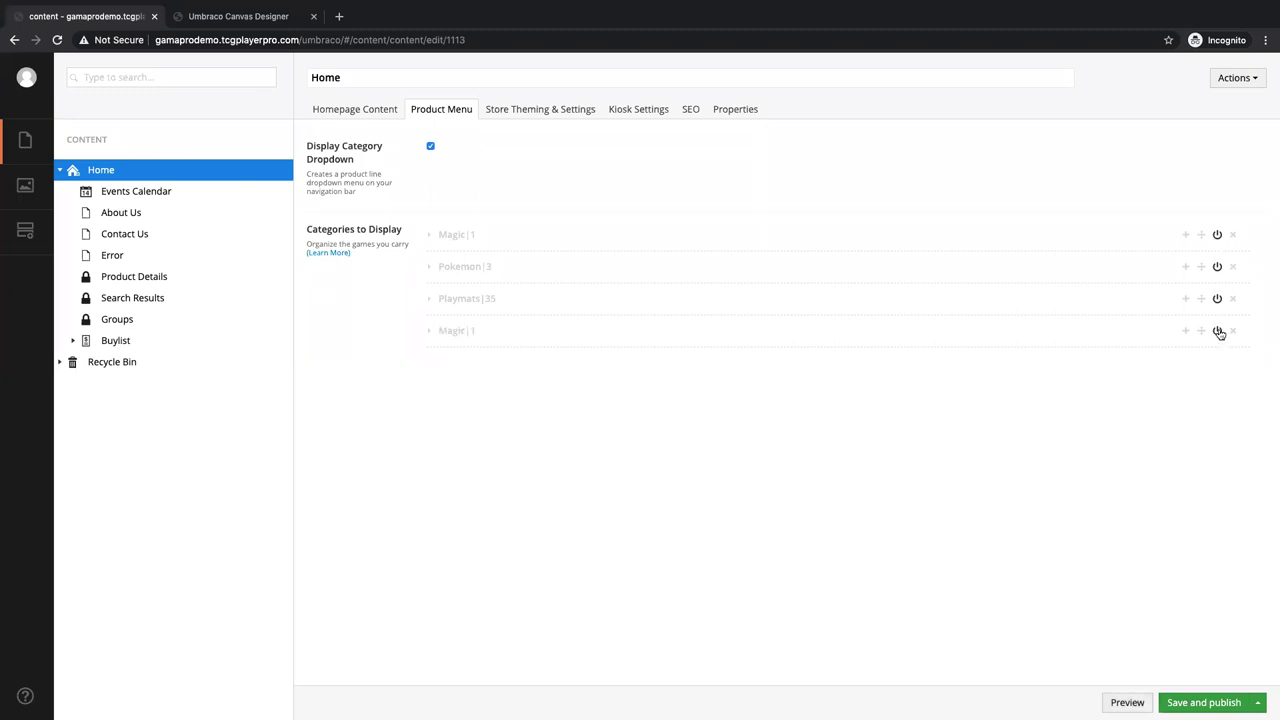
pyautogui.click(1218, 332)
pyautogui.click(1233, 298)
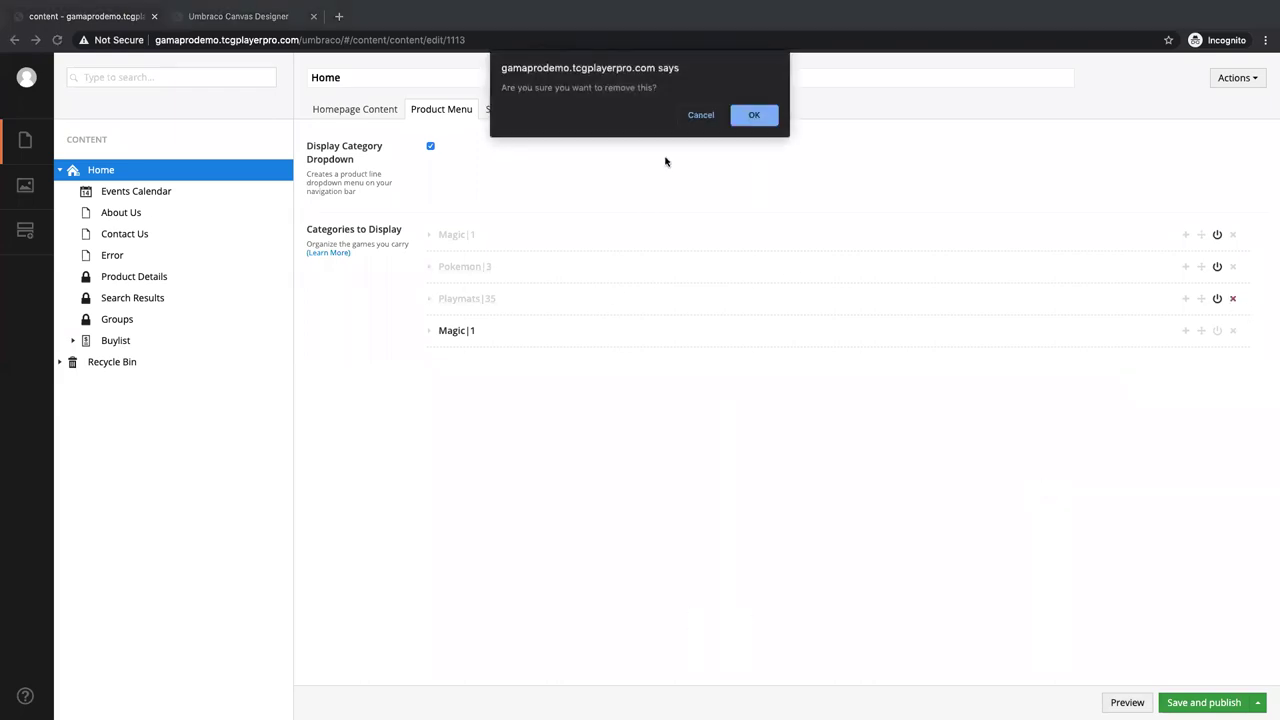
pyautogui.click(756, 115)
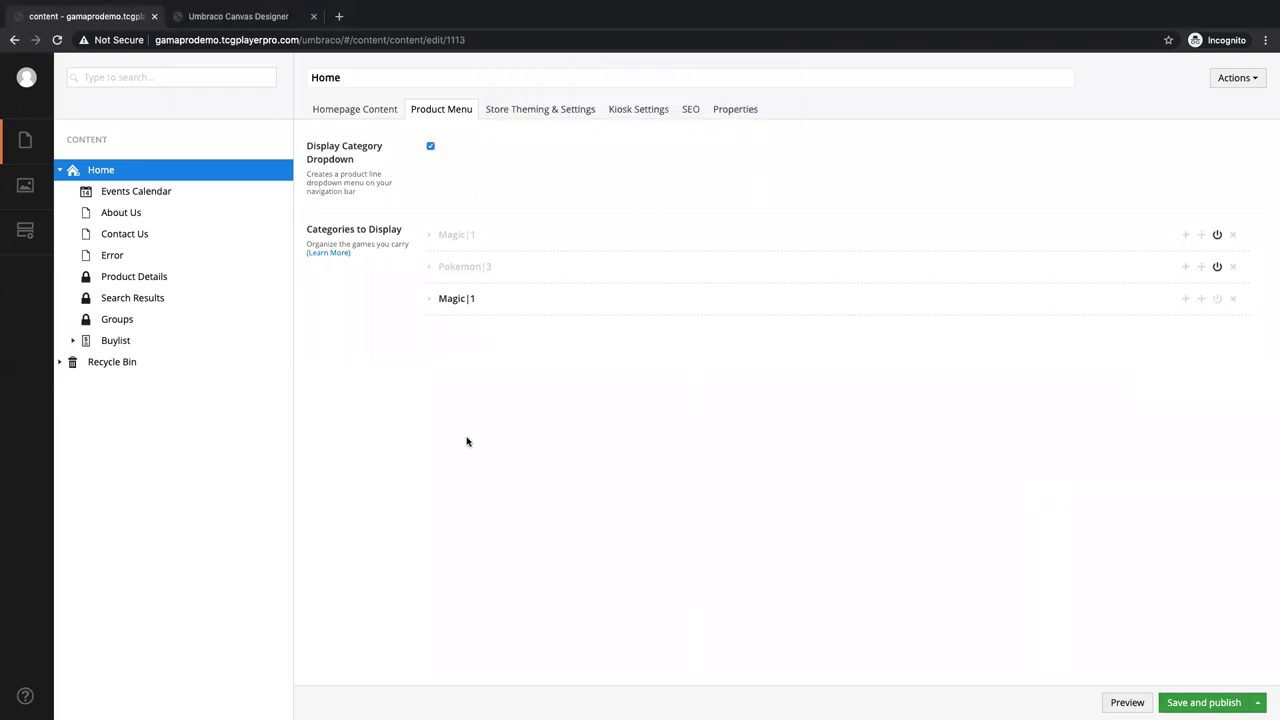
# - Enable the Pokemon category and save and publish the product menu
pyautogui.click(1217, 266)
pyautogui.click(1204, 702)
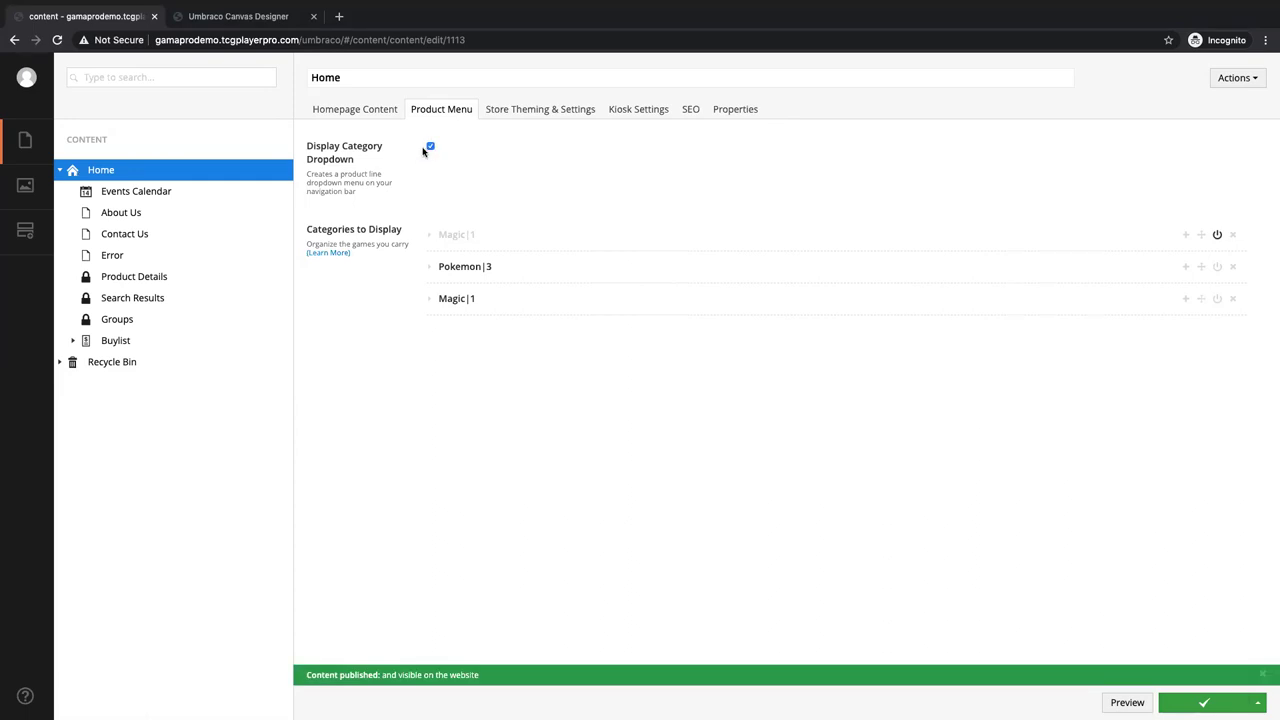
# - Inspect the product lines in the Categories dropdown of the storefront preview, and return to the content editor
pyautogui.click(262, 20)
pyautogui.moveTo(310, 174)
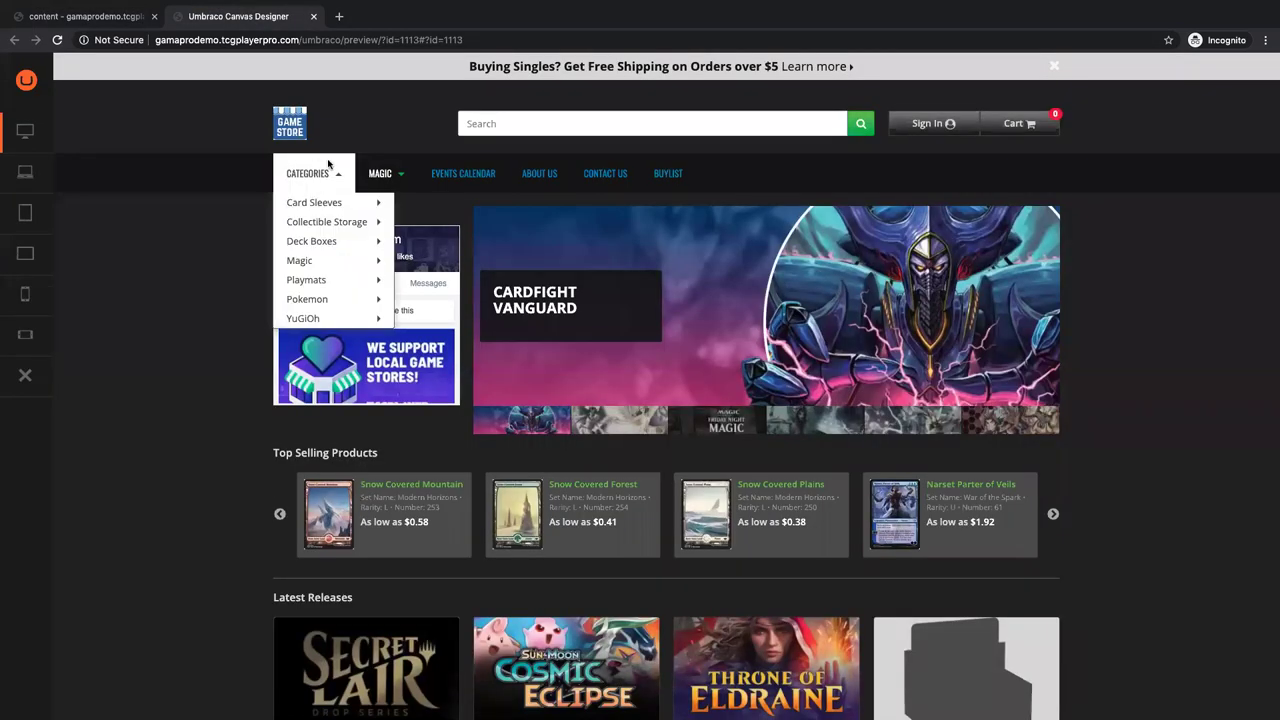
pyautogui.click(85, 16)
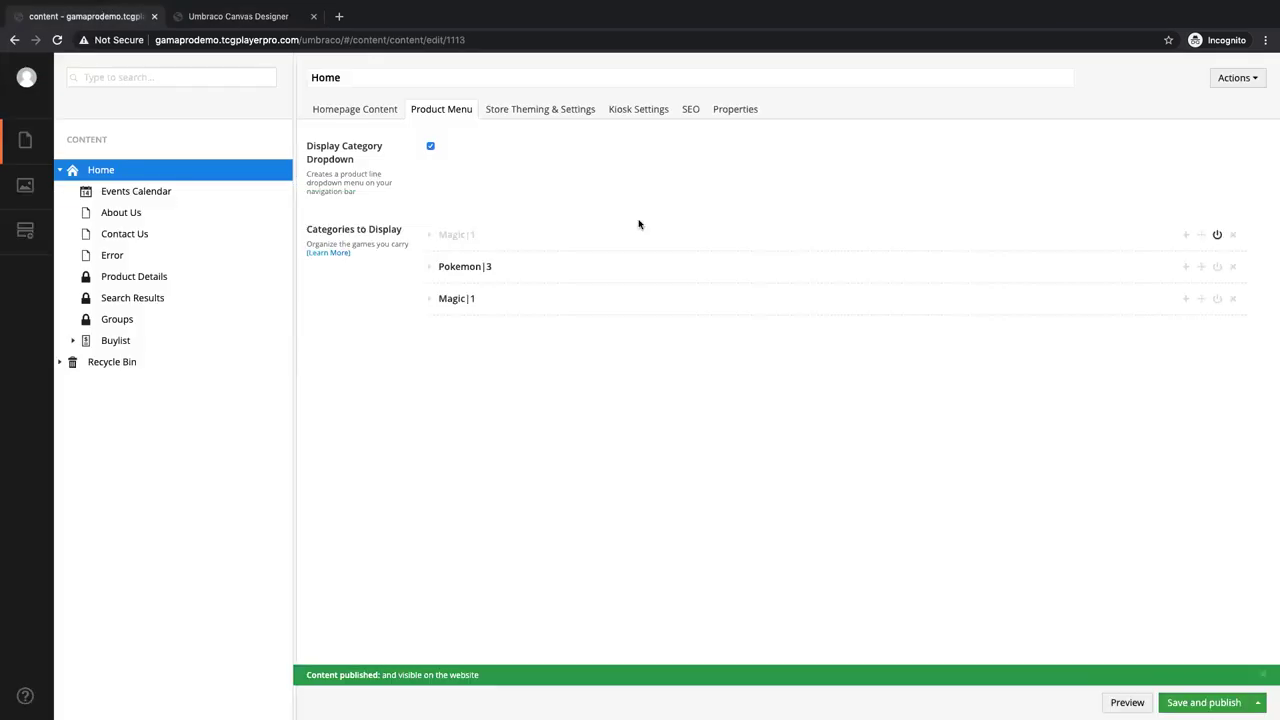
# - Compare the banner settings in Homepage Content with the rotating banner in the storefront preview
pyautogui.click(348, 111)
pyautogui.click(436, 109)
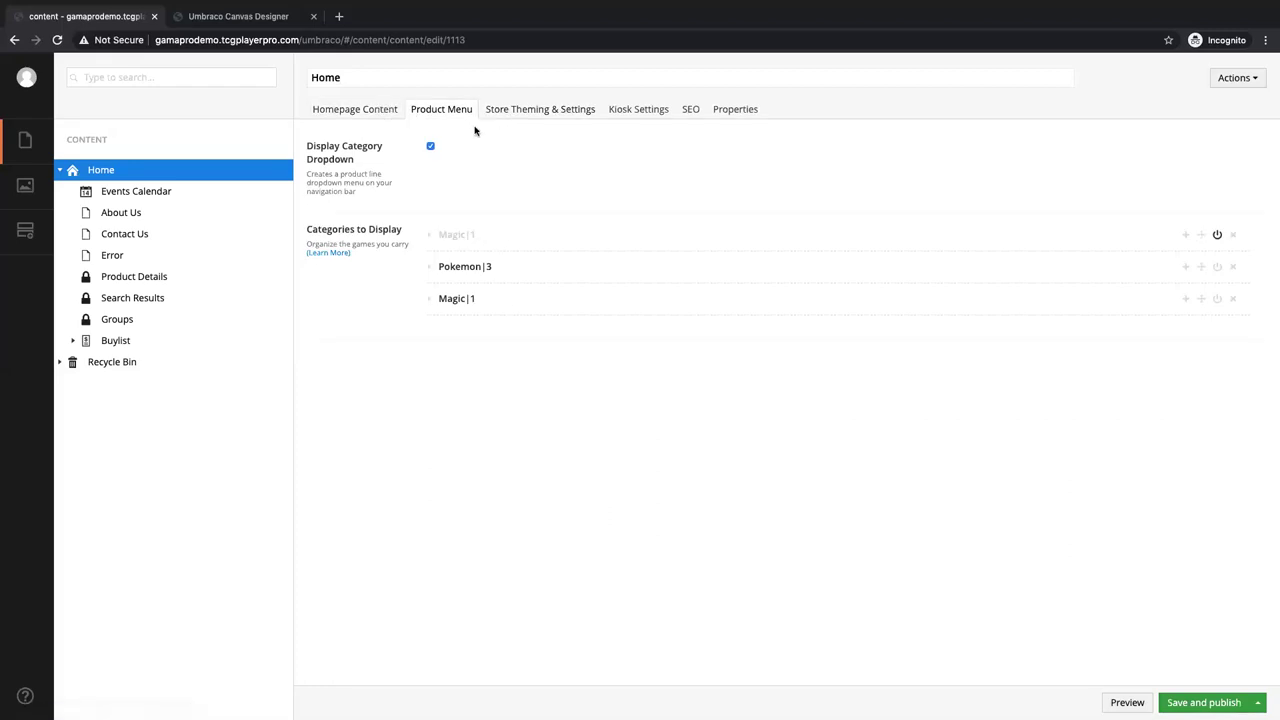
pyautogui.click(364, 113)
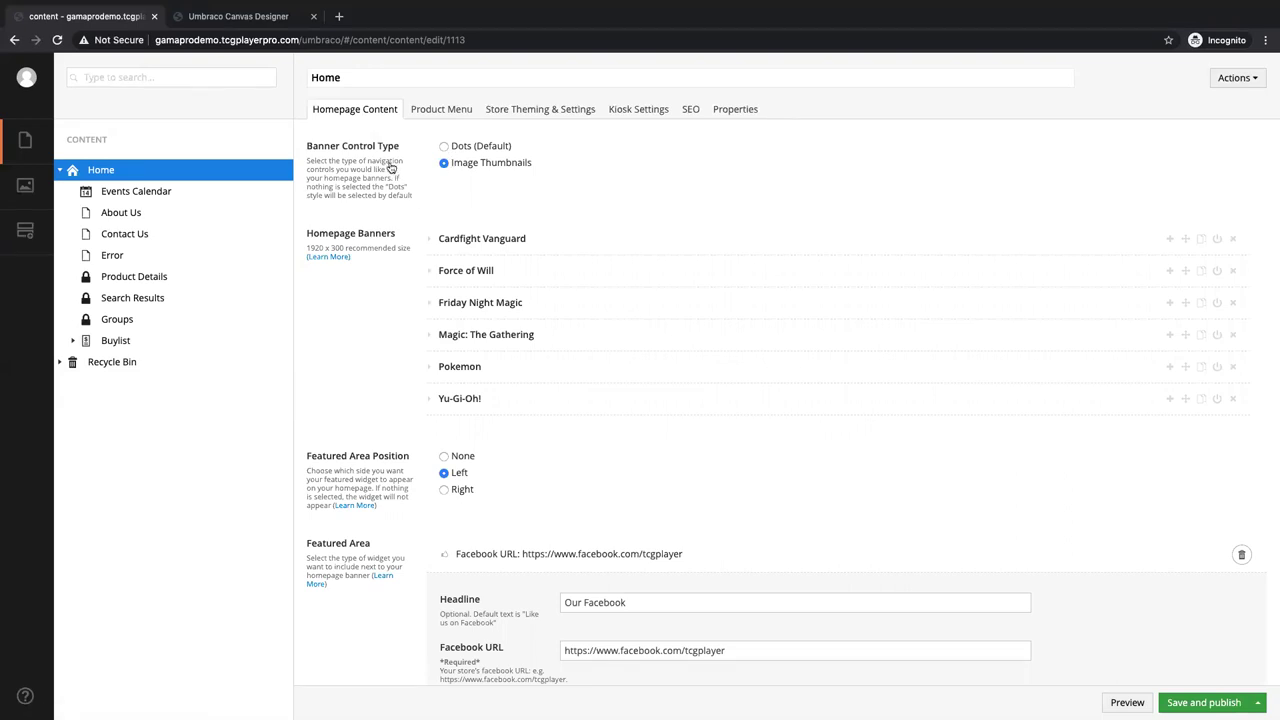
pyautogui.moveTo(223, 24)
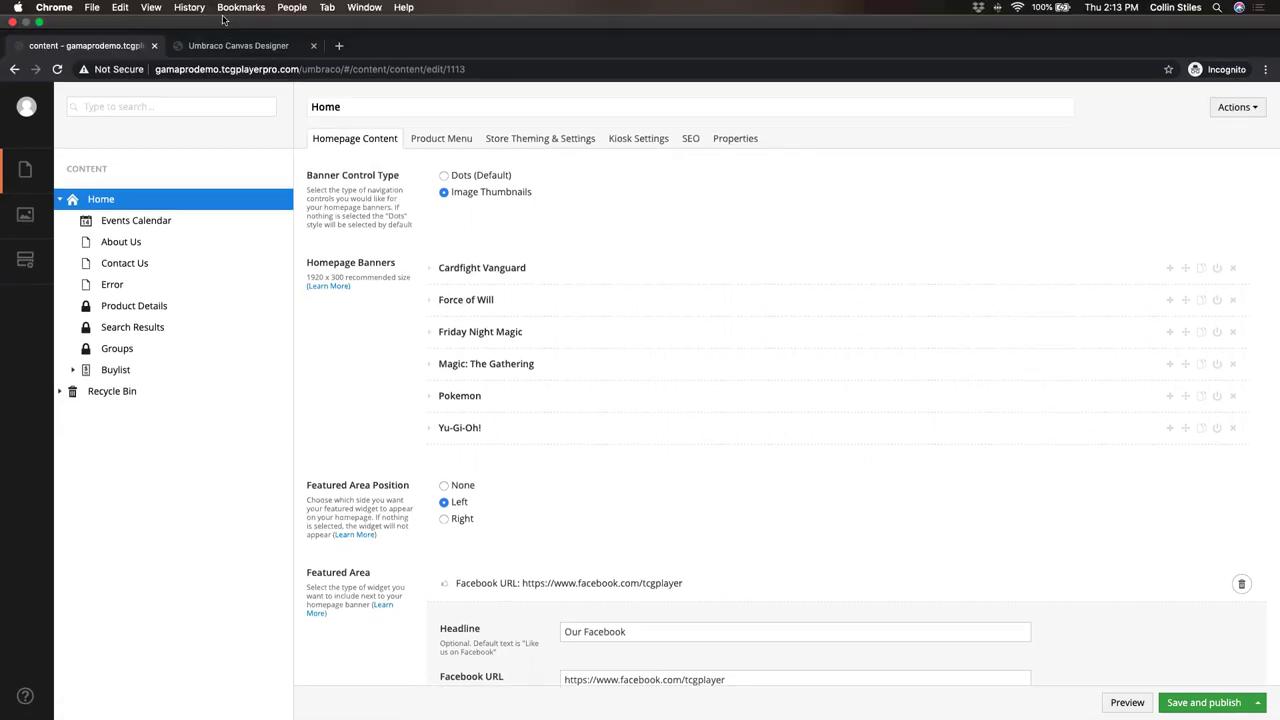
pyautogui.click(236, 46)
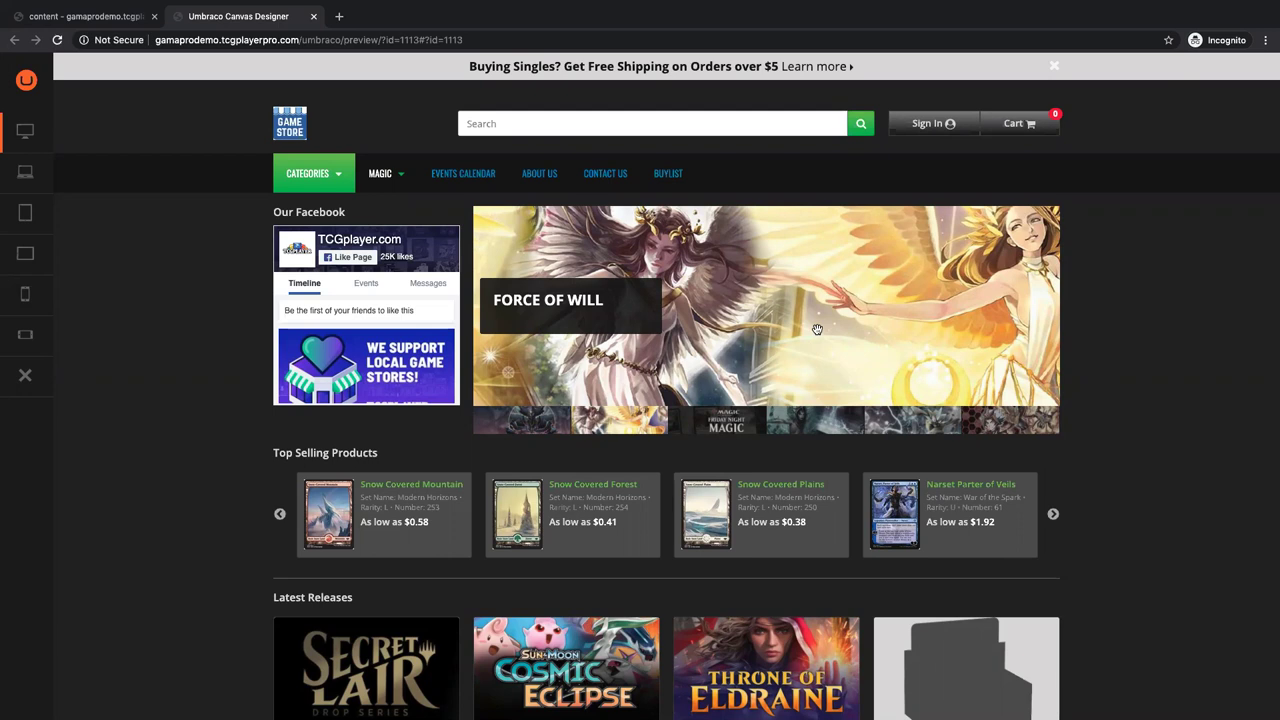
pyautogui.hotkey('ctrl', 'shift', 'Tab')
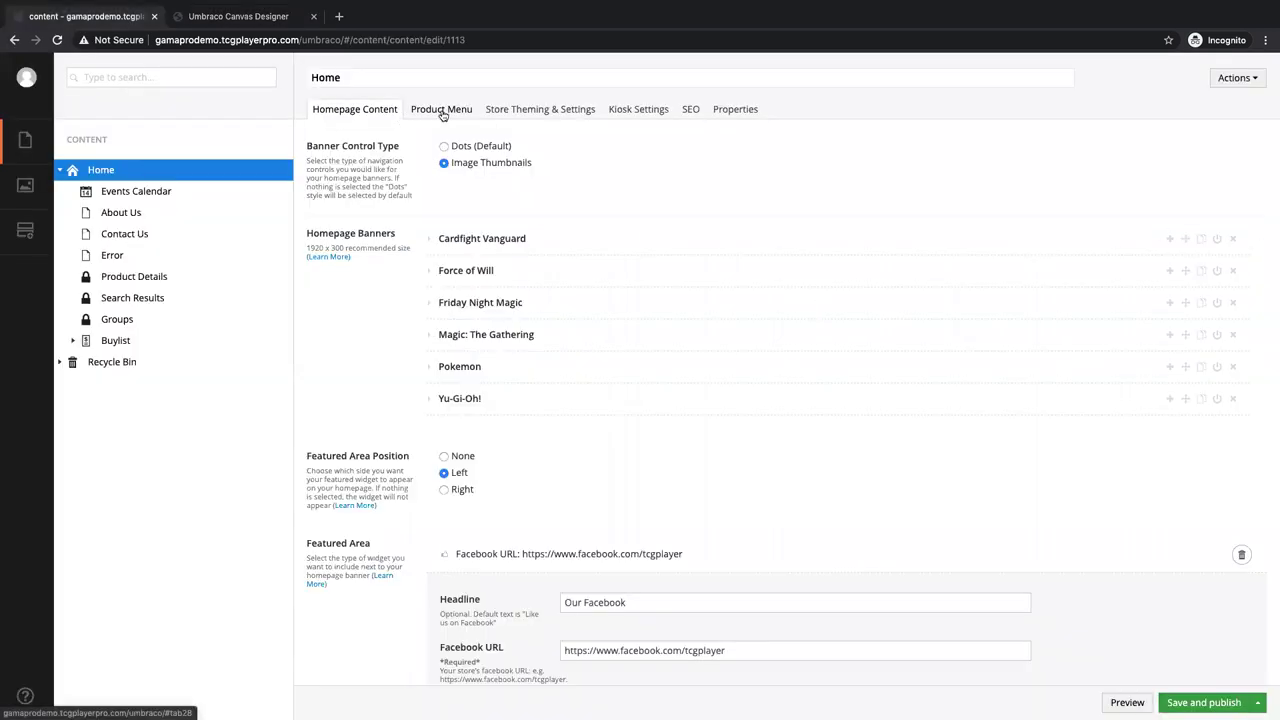
# - Disable all six homepage banners, from Cardfight Vanguard through Yu-Gi-Oh!
pyautogui.click(1217, 238)
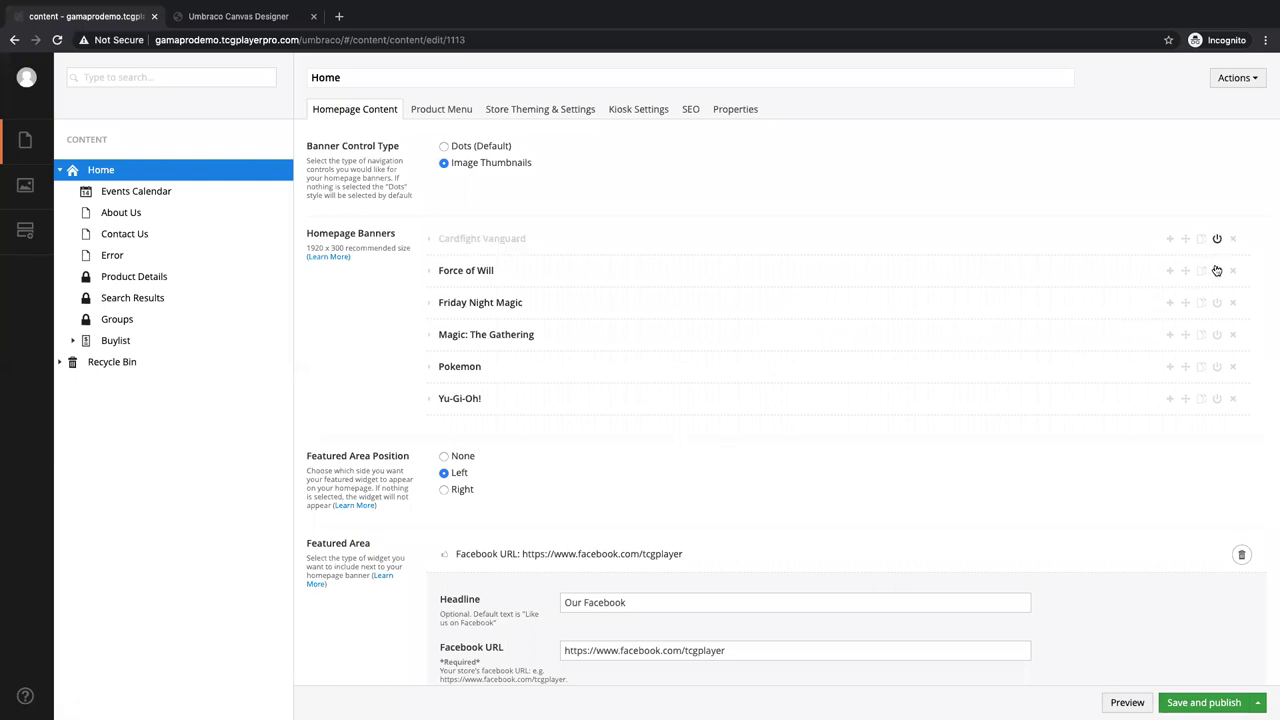
pyautogui.click(1217, 270)
pyautogui.click(1217, 302)
pyautogui.click(1217, 334)
pyautogui.click(1217, 366)
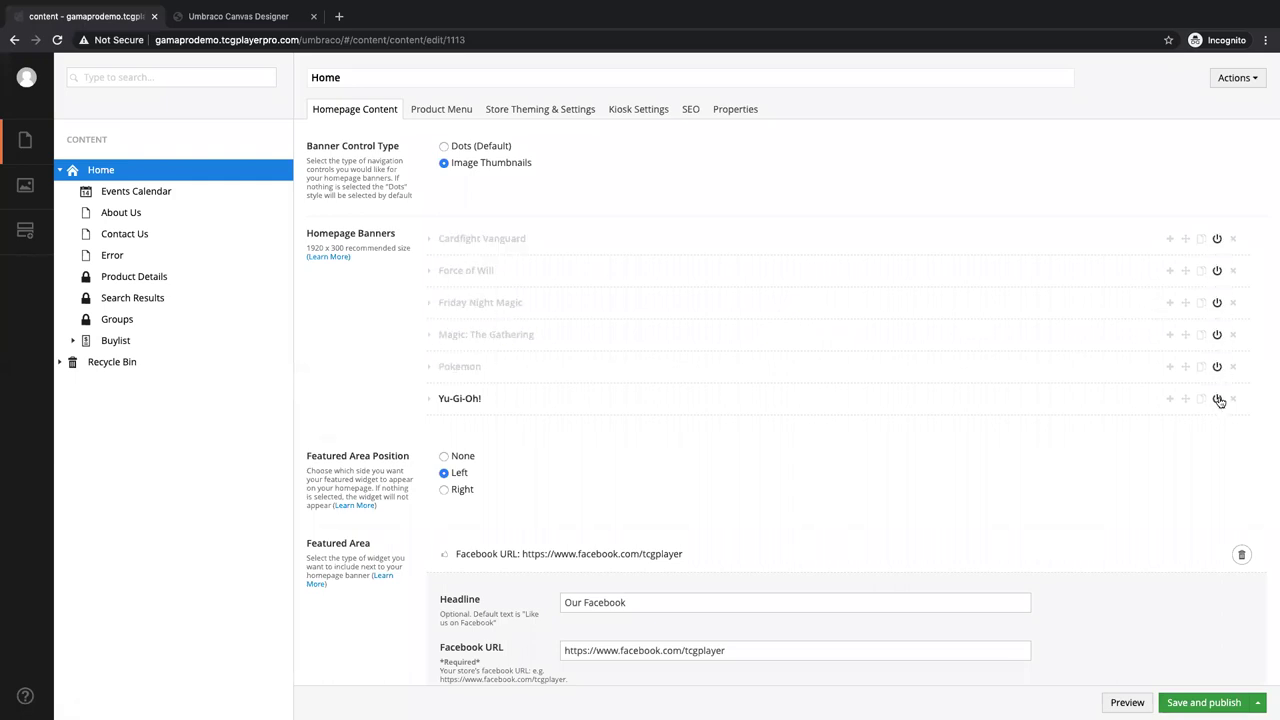
pyautogui.click(1217, 398)
# - Re-enable all six homepage banners, from Cardfight Vanguard through Yu-Gi-Oh!
pyautogui.click(1217, 240)
pyautogui.click(1217, 270)
pyautogui.click(1217, 302)
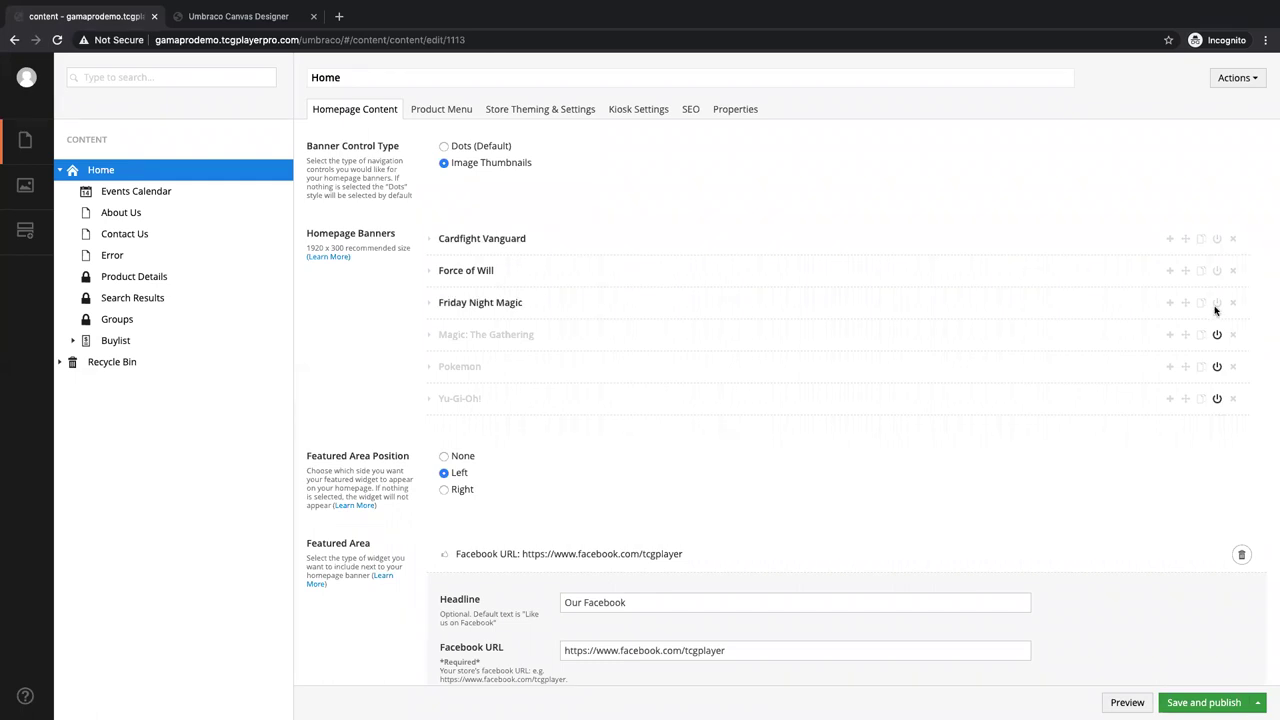
pyautogui.click(1217, 334)
pyautogui.click(1217, 366)
pyautogui.click(1217, 398)
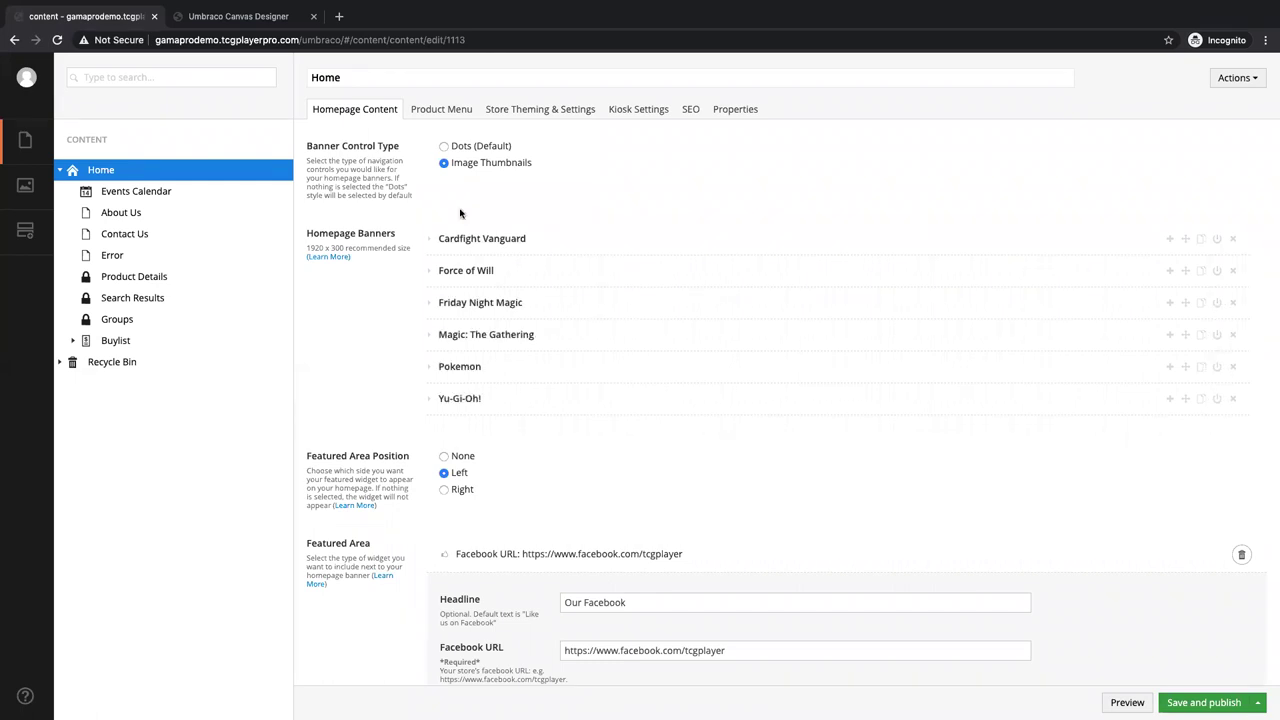
# - Add a homepage banner after Yu-Gi-Oh! with the headline "TCGplayer Office Hours", and check the message box placement in the storefront preview
pyautogui.click(1170, 399)
pyautogui.scroll(-5, 652, 458)
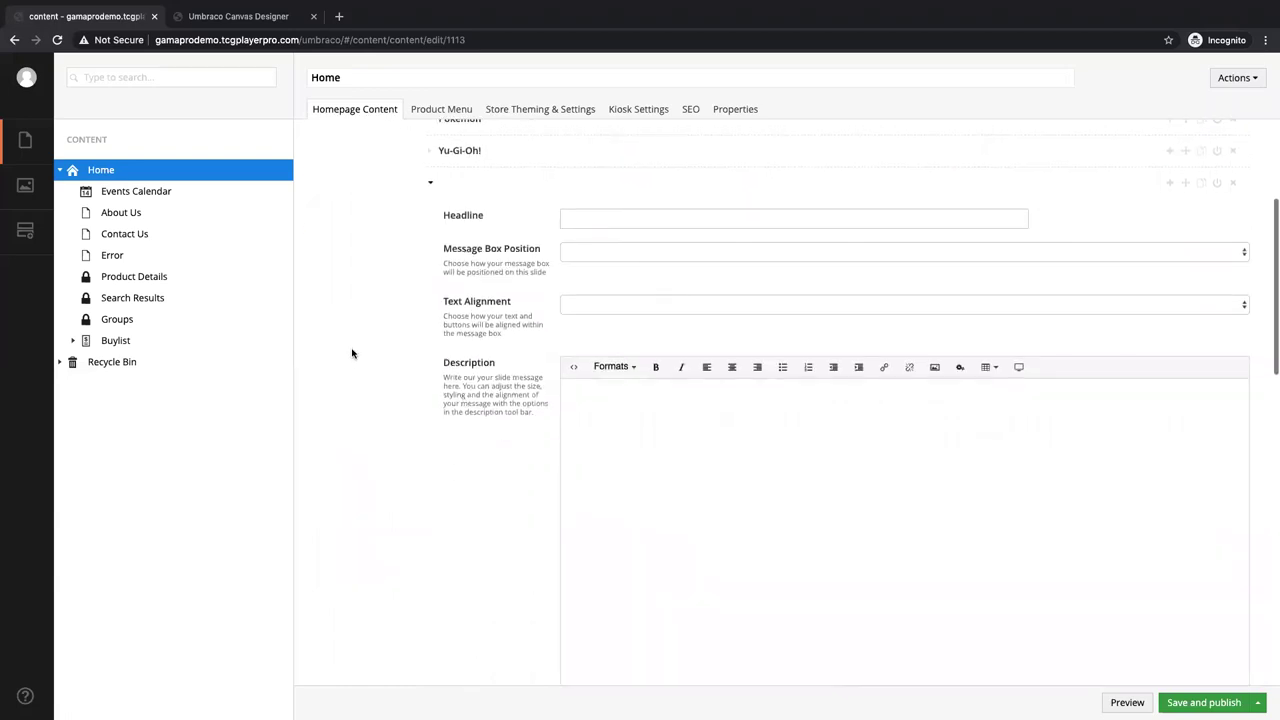
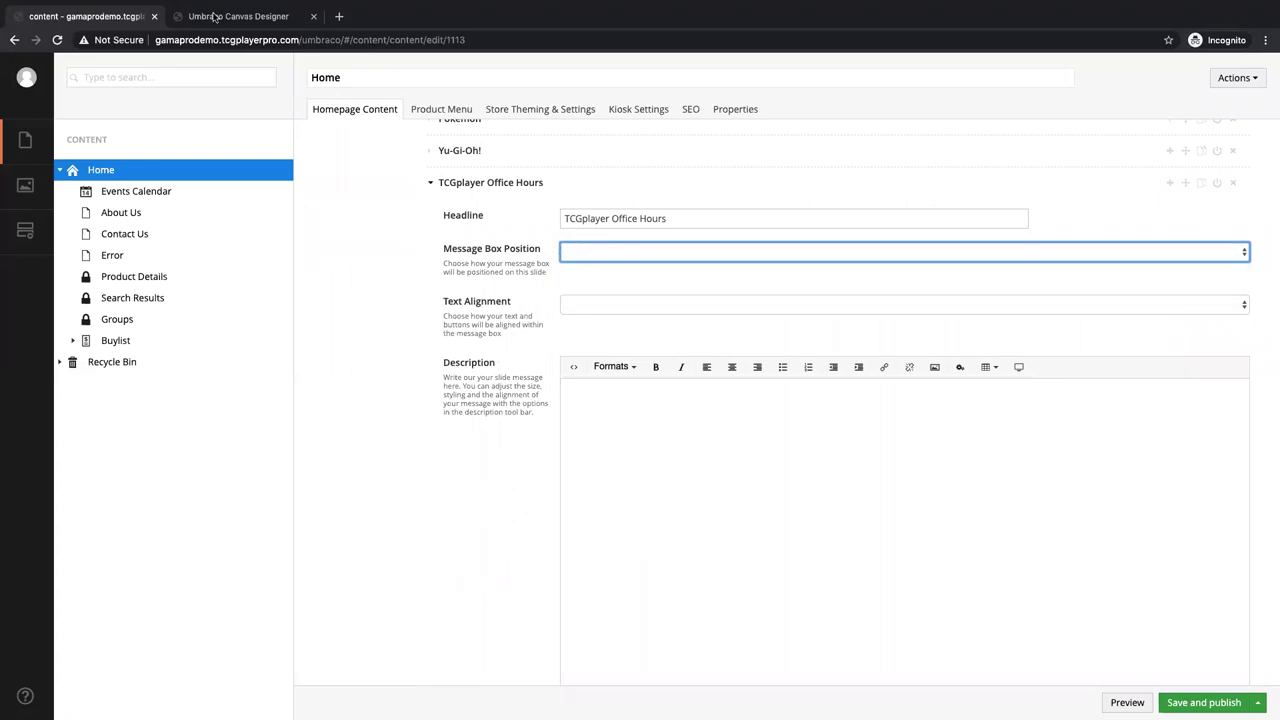
pyautogui.click(212, 14)
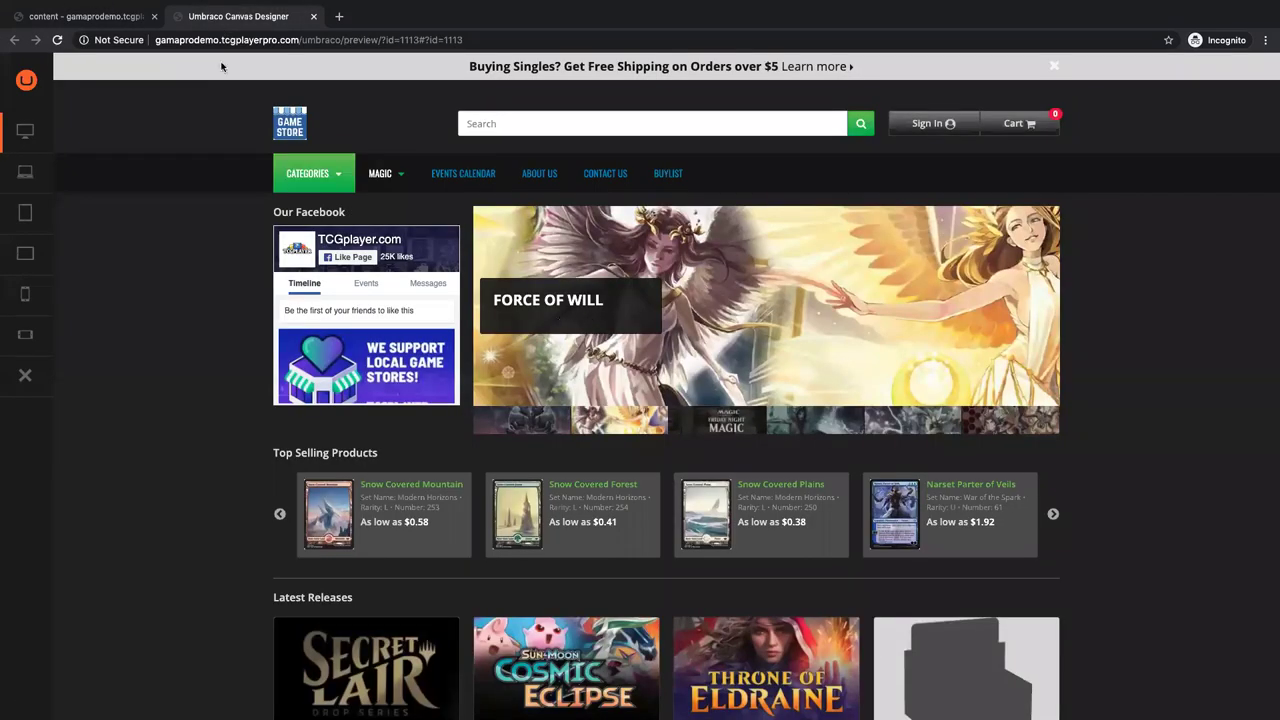
pyautogui.click(90, 16)
# - Set the new banner's message box position and text alignment to left, with the description "Join us for Office Hours!"
pyautogui.click(595, 252)
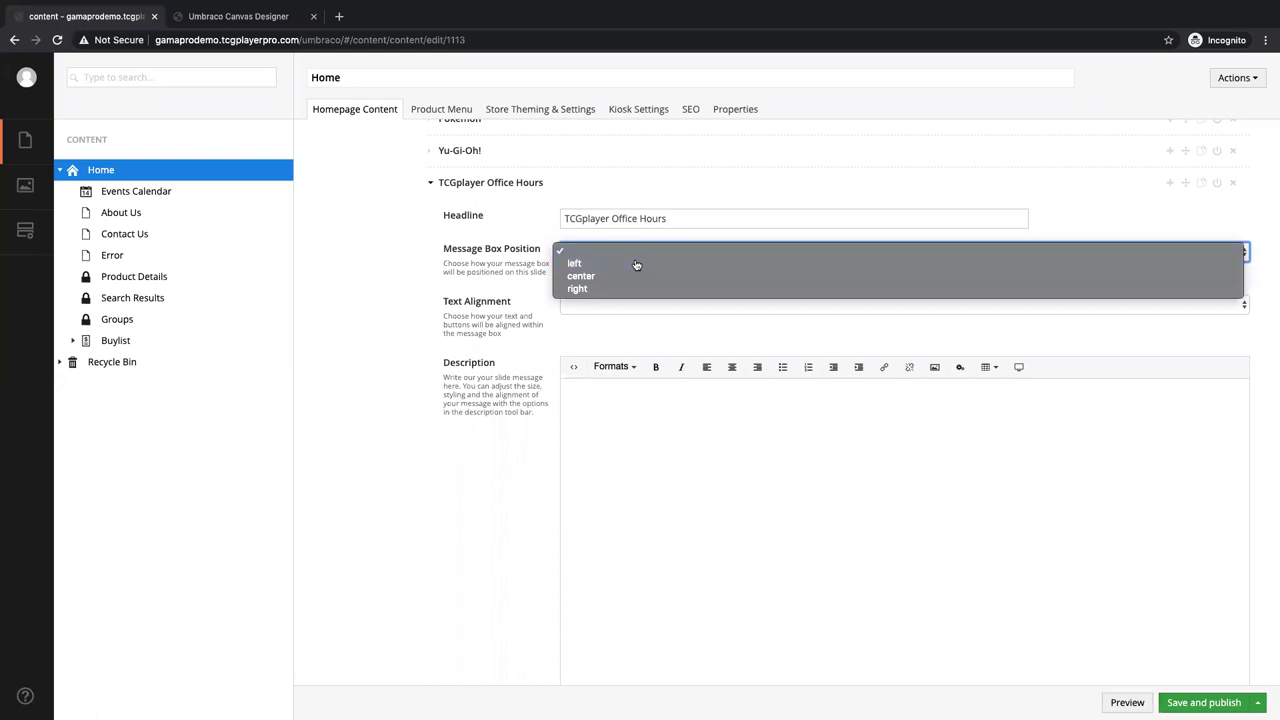
pyautogui.click(636, 264)
pyautogui.click(676, 308)
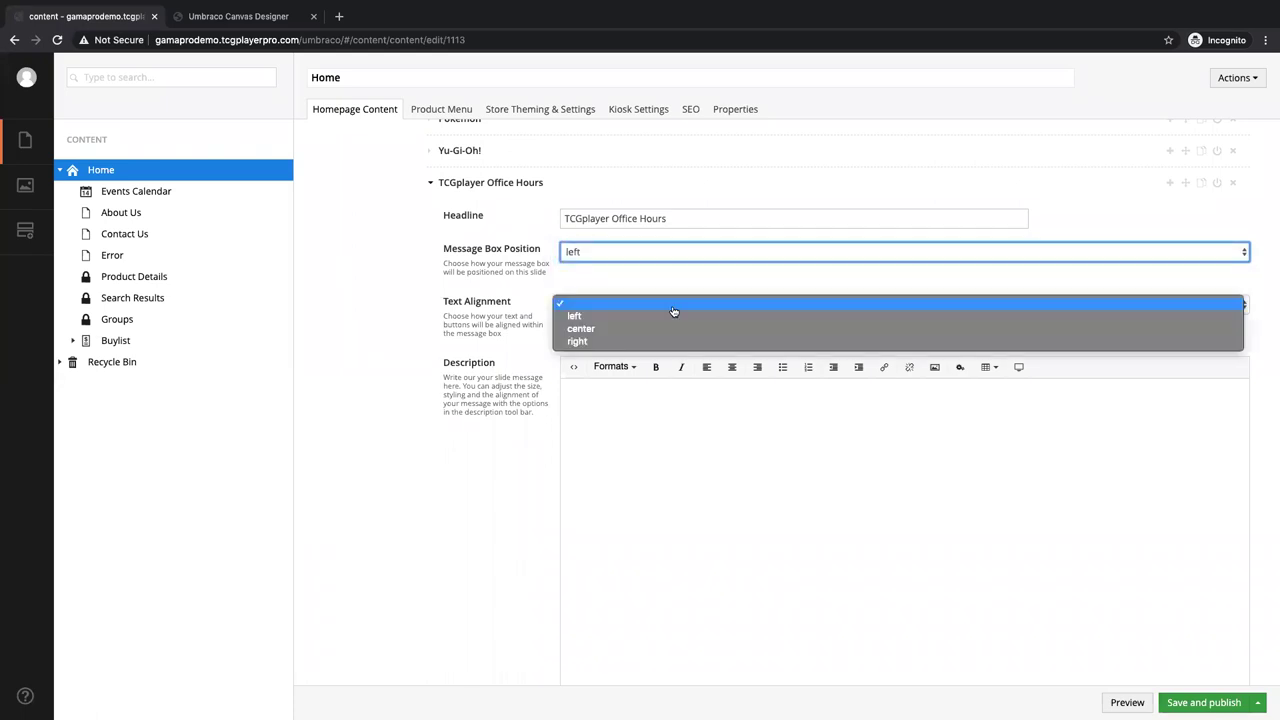
pyautogui.click(598, 320)
pyautogui.click(660, 451)
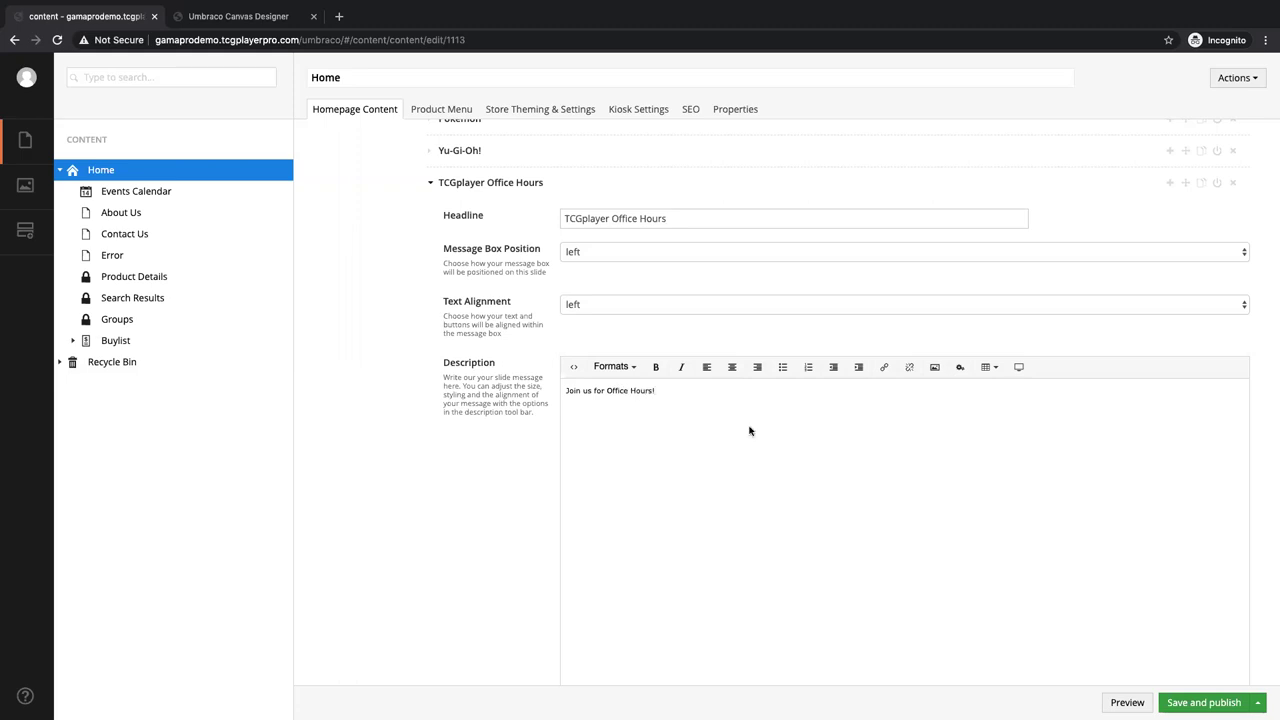
pyautogui.scroll(-5, 551, 405)
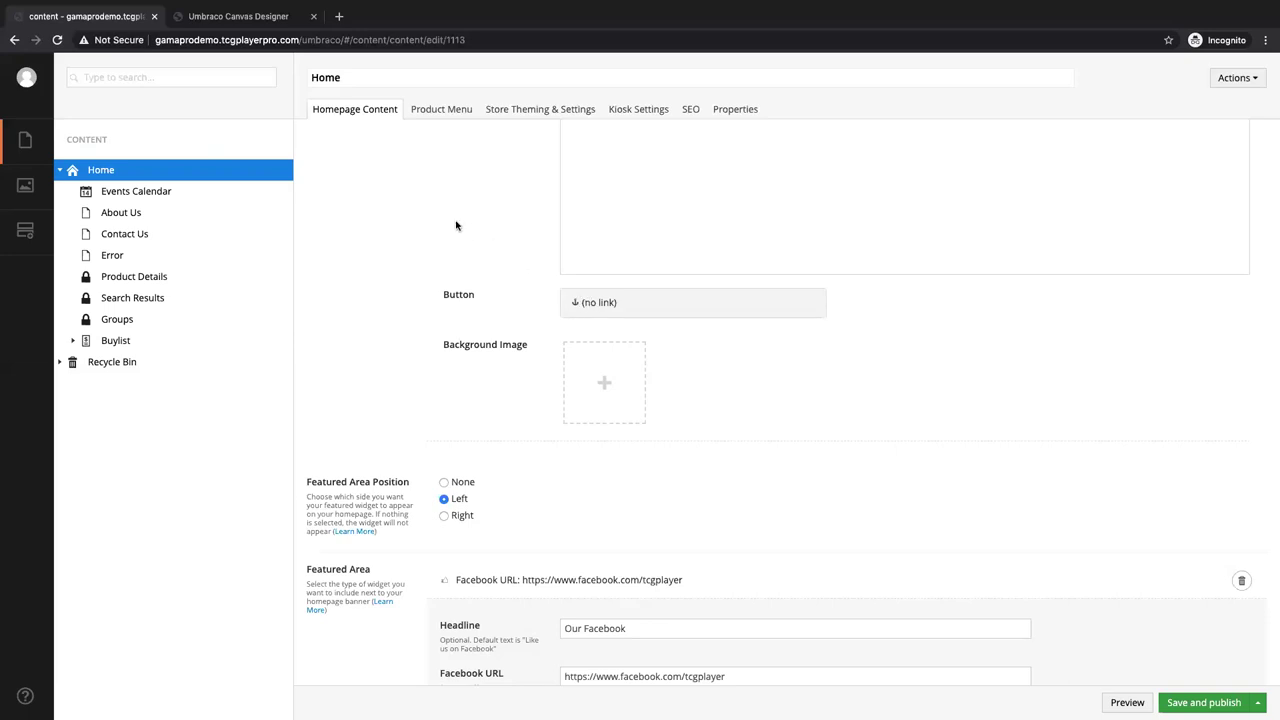
pyautogui.click(591, 302)
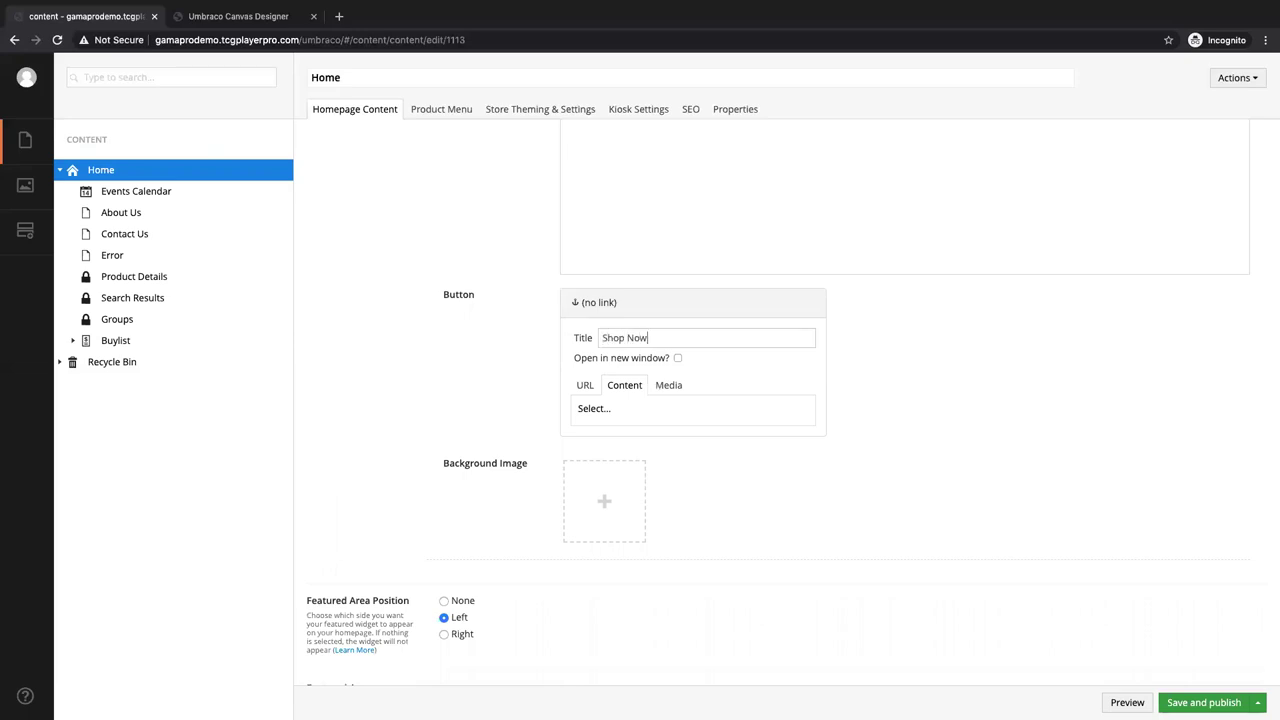
pyautogui.click(585, 389)
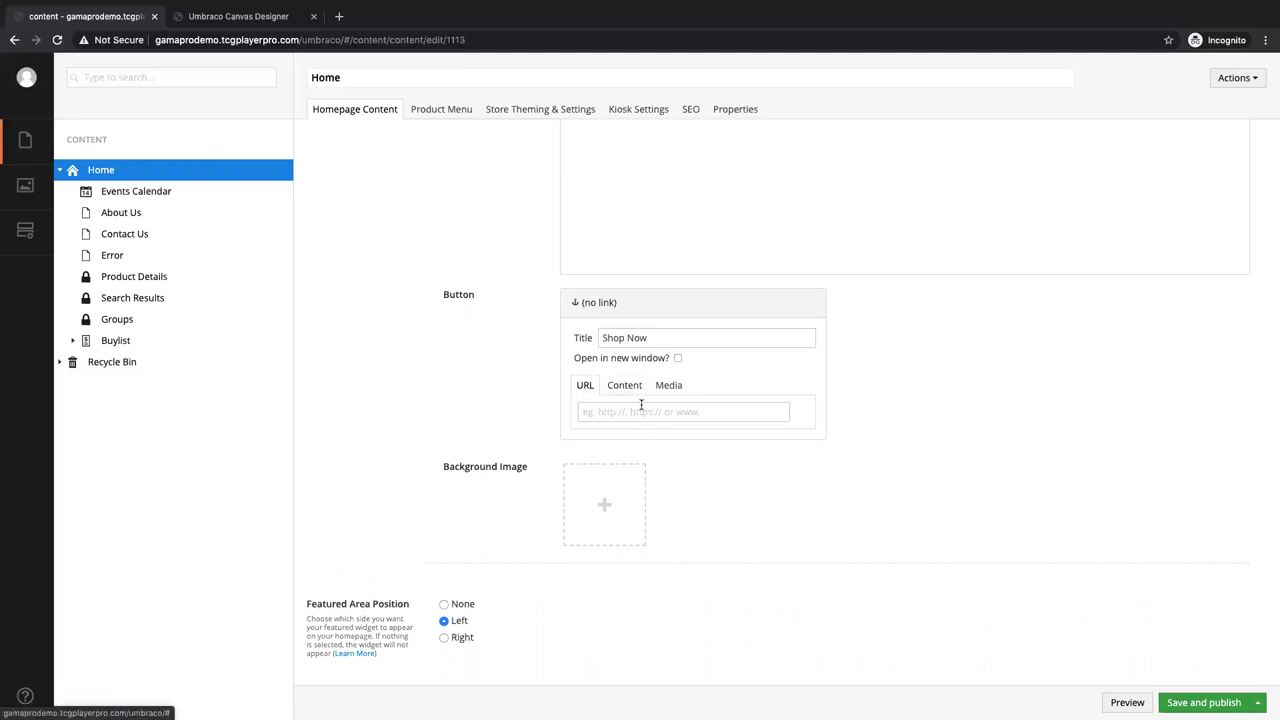
pyautogui.click(618, 389)
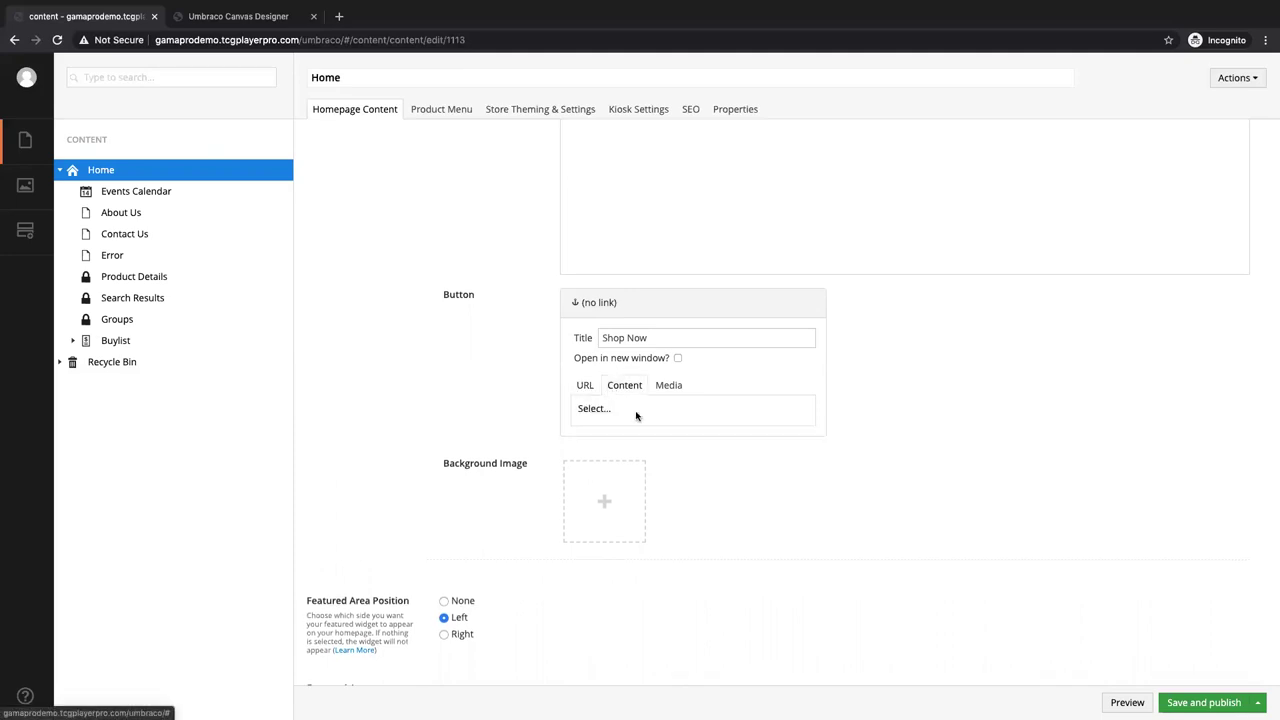
pyautogui.click(655, 389)
pyautogui.click(585, 388)
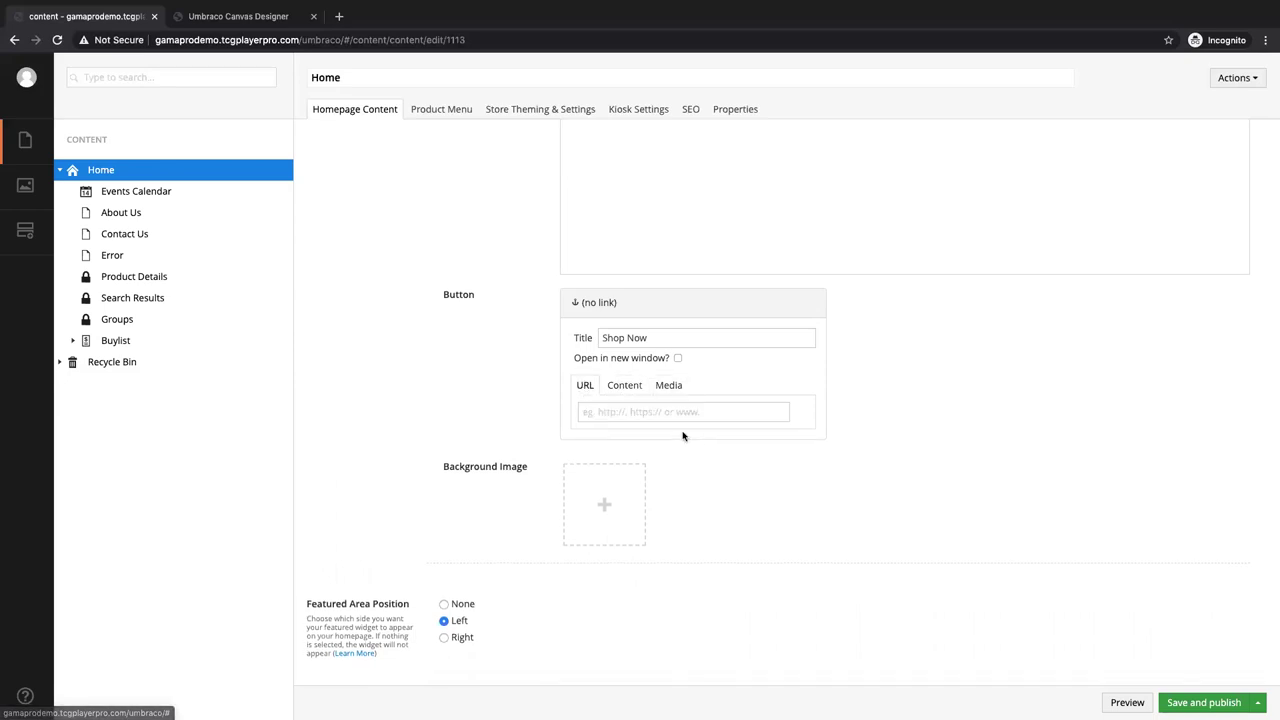
pyautogui.write('tcgplayer.com')
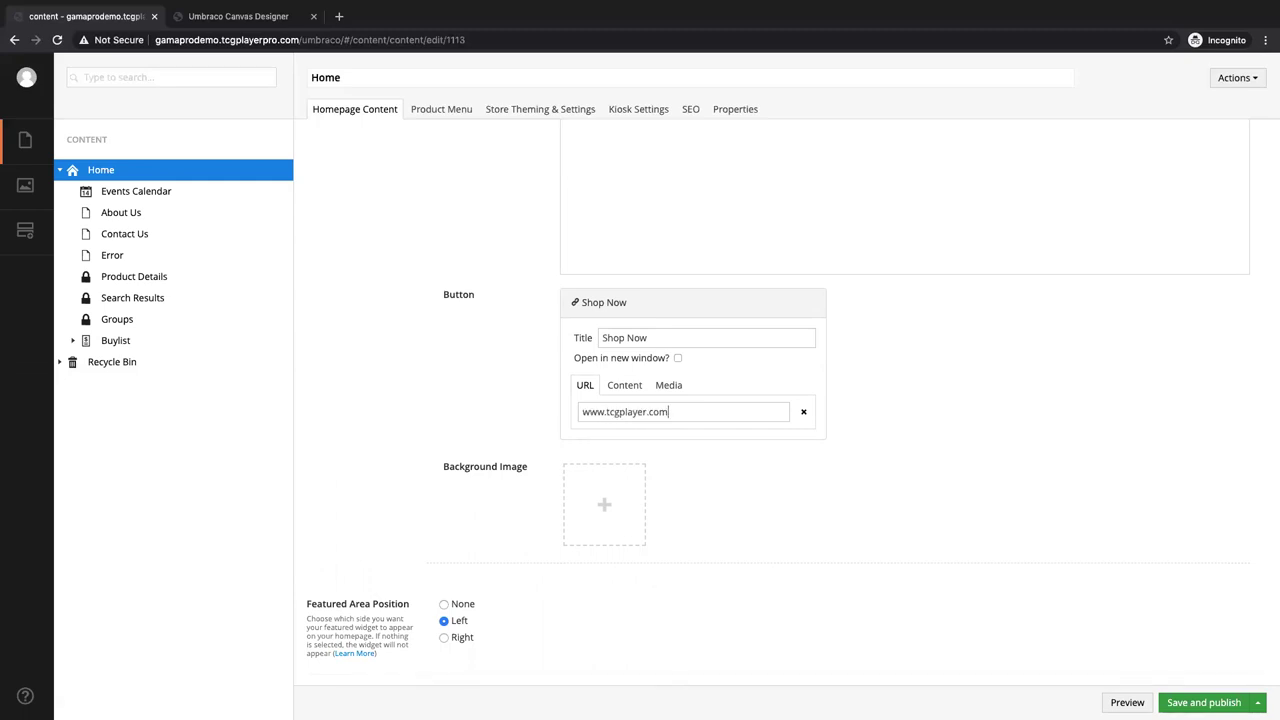
# - Choose the teal Magic Ravnica Allegiance picture from the media library as the banner's background image
pyautogui.click(626, 512)
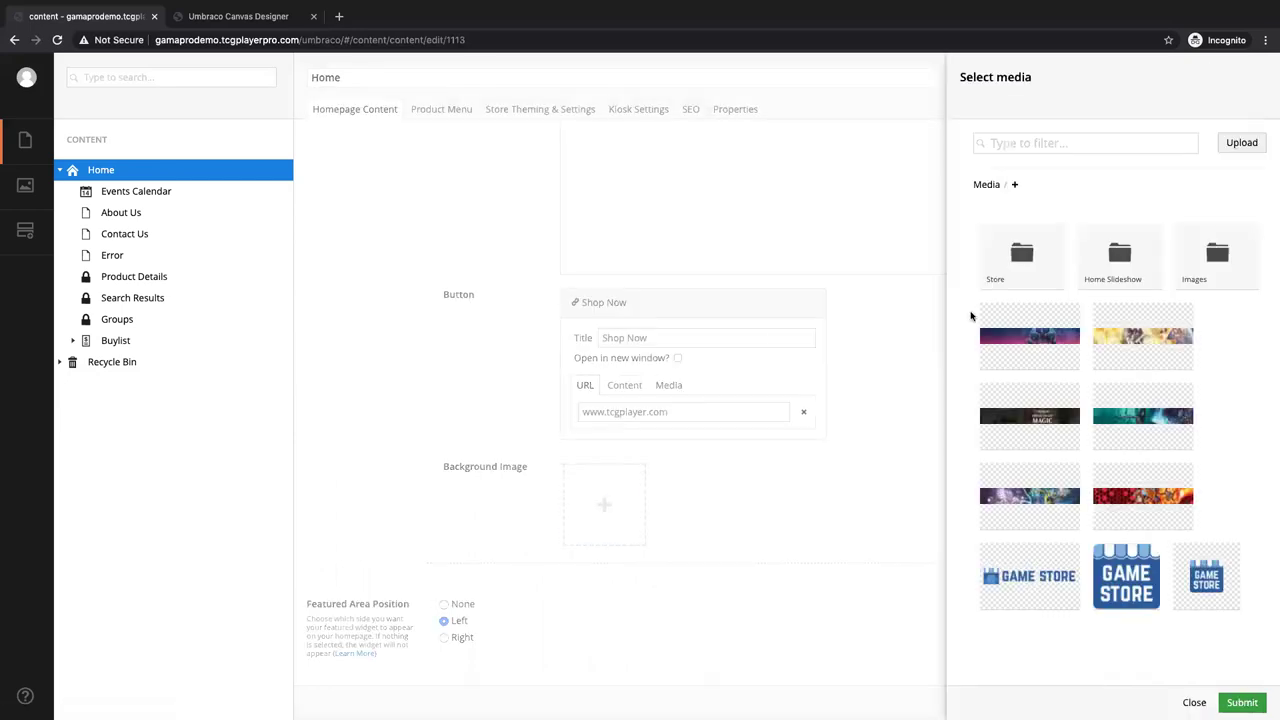
pyautogui.click(1140, 425)
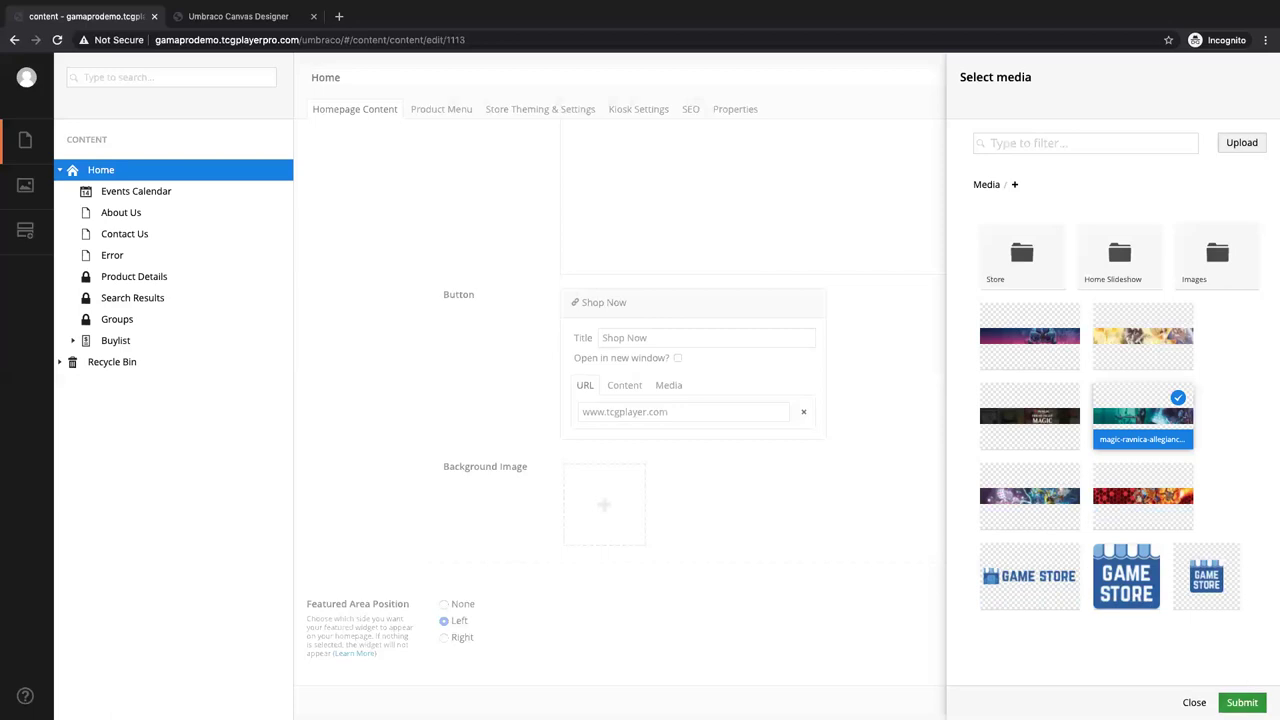
pyautogui.click(1242, 702)
pyautogui.moveTo(624, 496)
pyautogui.click(633, 522)
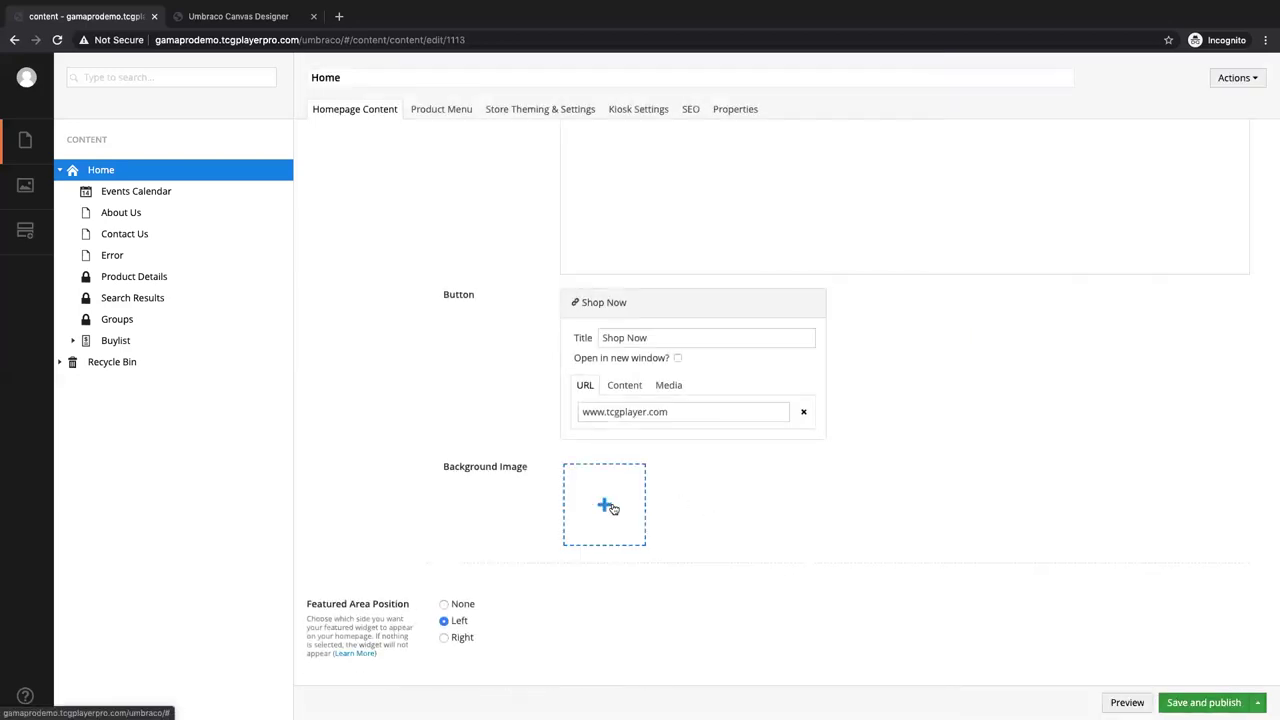
pyautogui.click(605, 504)
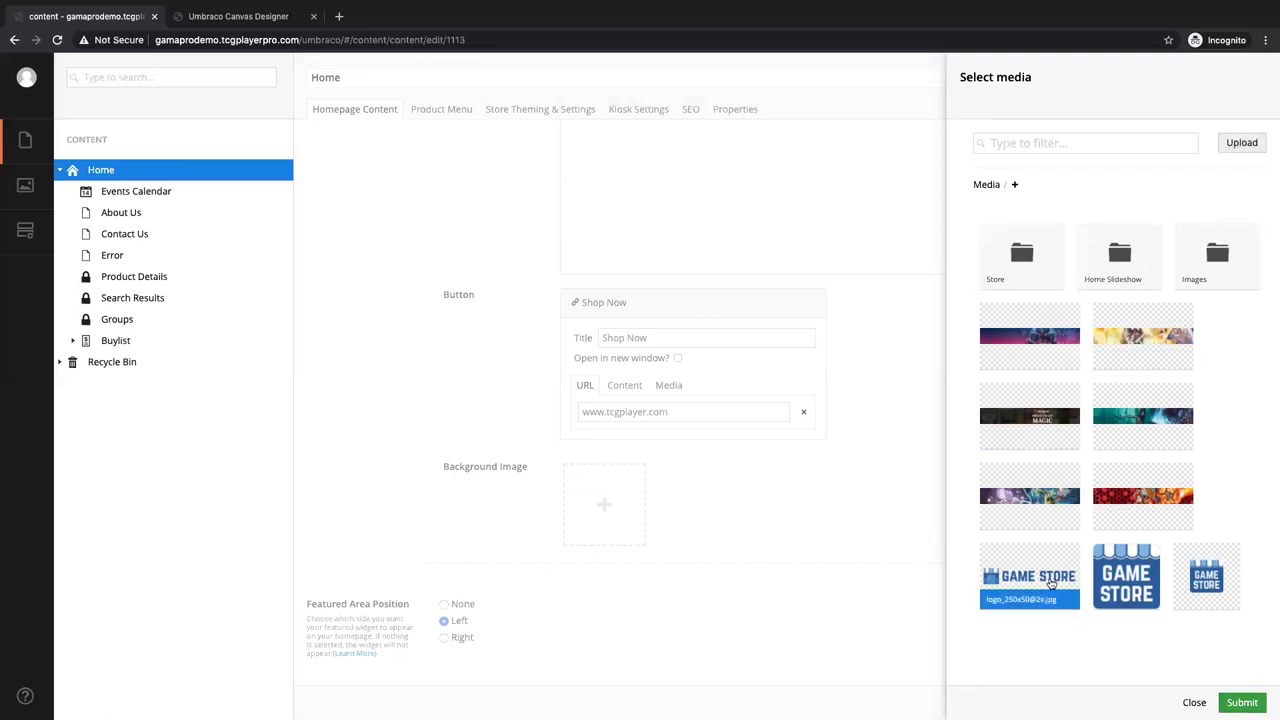
pyautogui.click(1140, 420)
# - Preview the home page, check the banner rotation on the storefront, and return to the content editor
pyautogui.click(1127, 702)
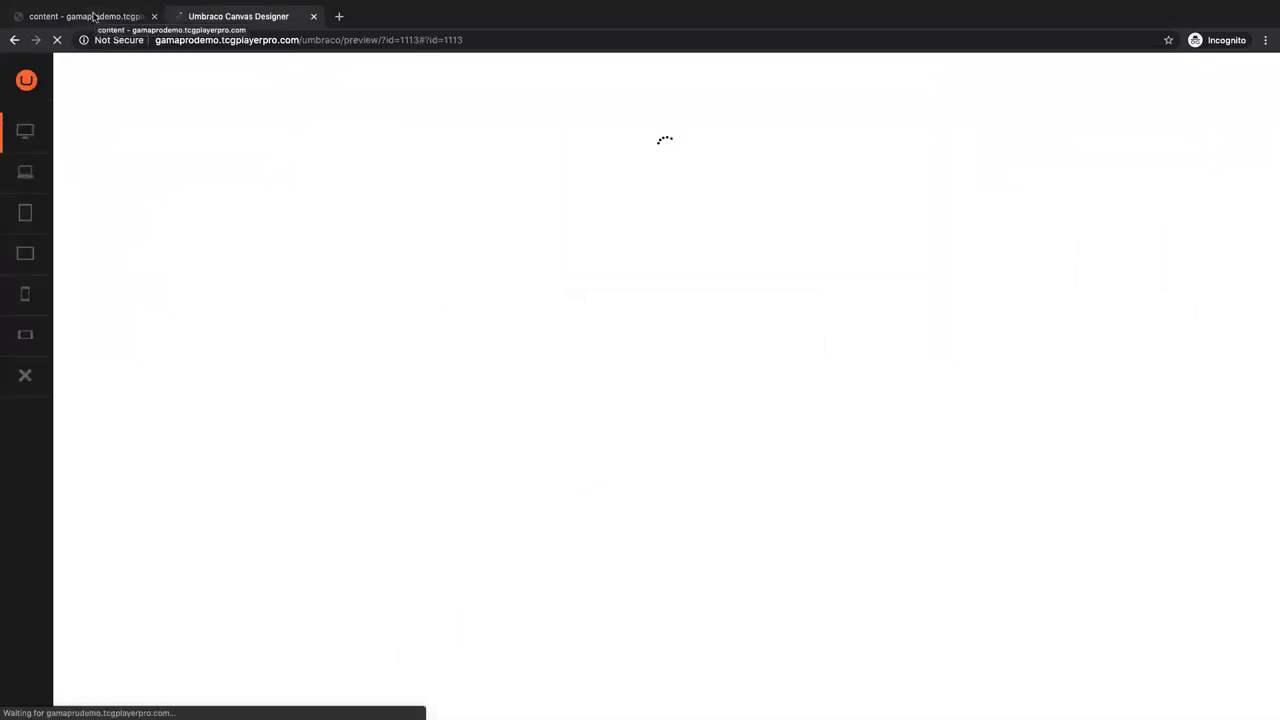
pyautogui.click(93, 16)
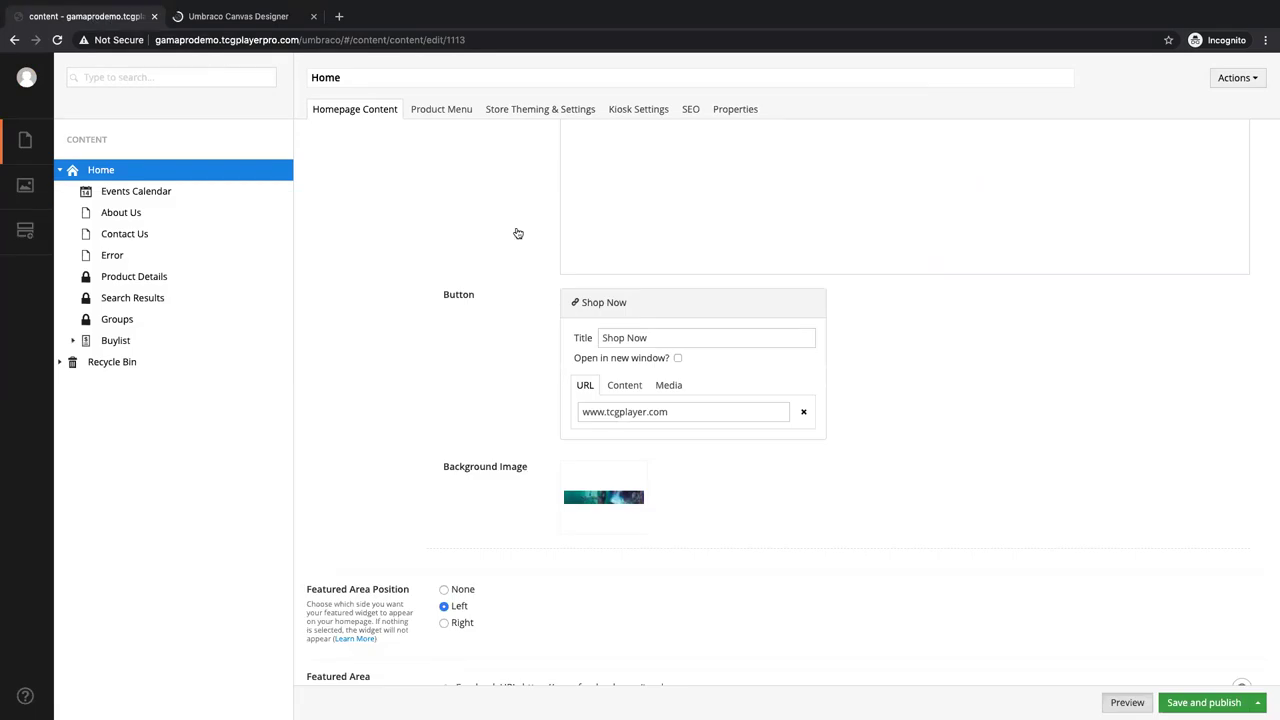
pyautogui.scroll(-3, 1000, 478)
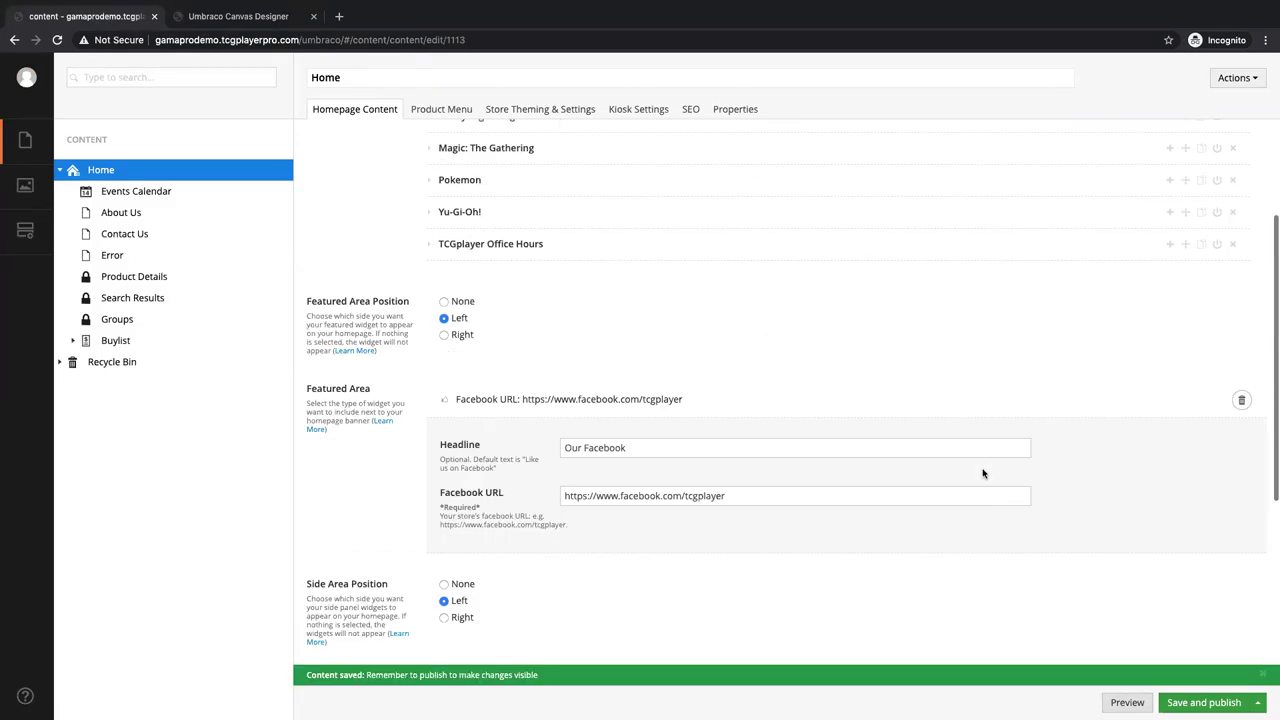
pyautogui.scroll(1, 550, 270)
pyautogui.click(253, 27)
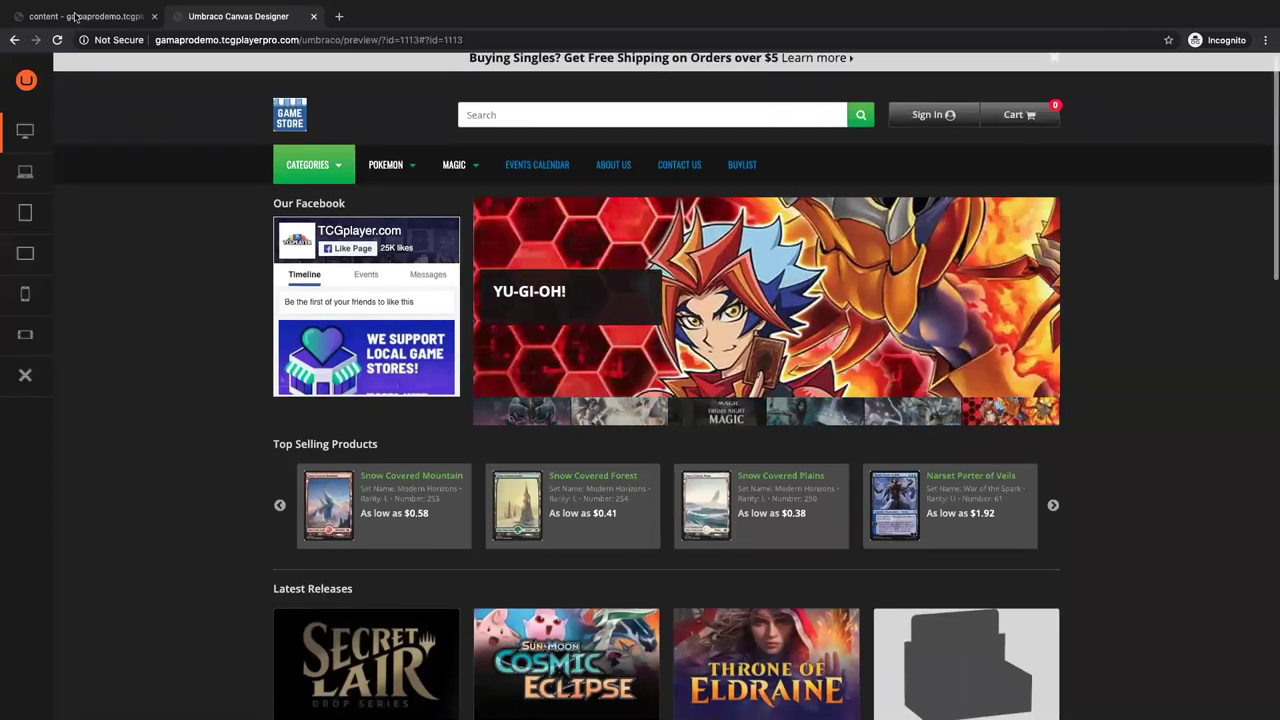
pyautogui.hotkey('ctrl', 'shift', 'Tab')
# - Save and publish the home page with the TCGplayer Office Hours banner, and refresh the storefront preview
pyautogui.scroll(2, 594, 388)
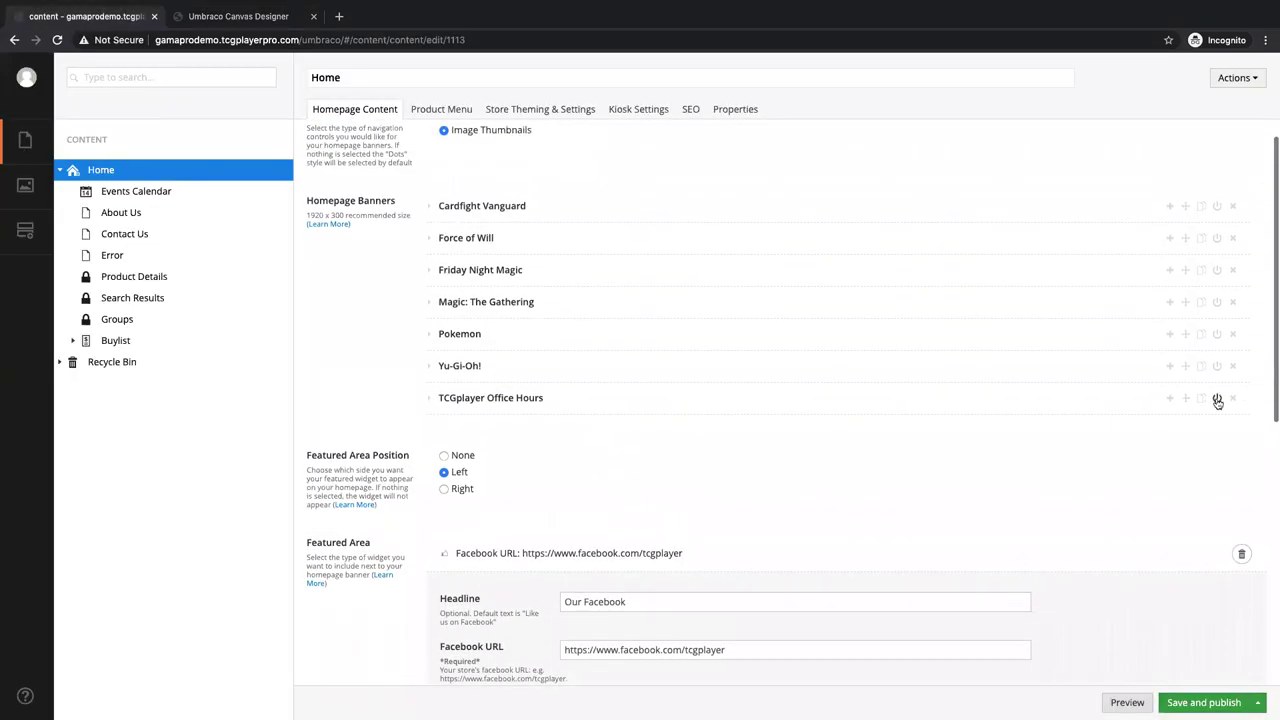
pyautogui.click(1204, 702)
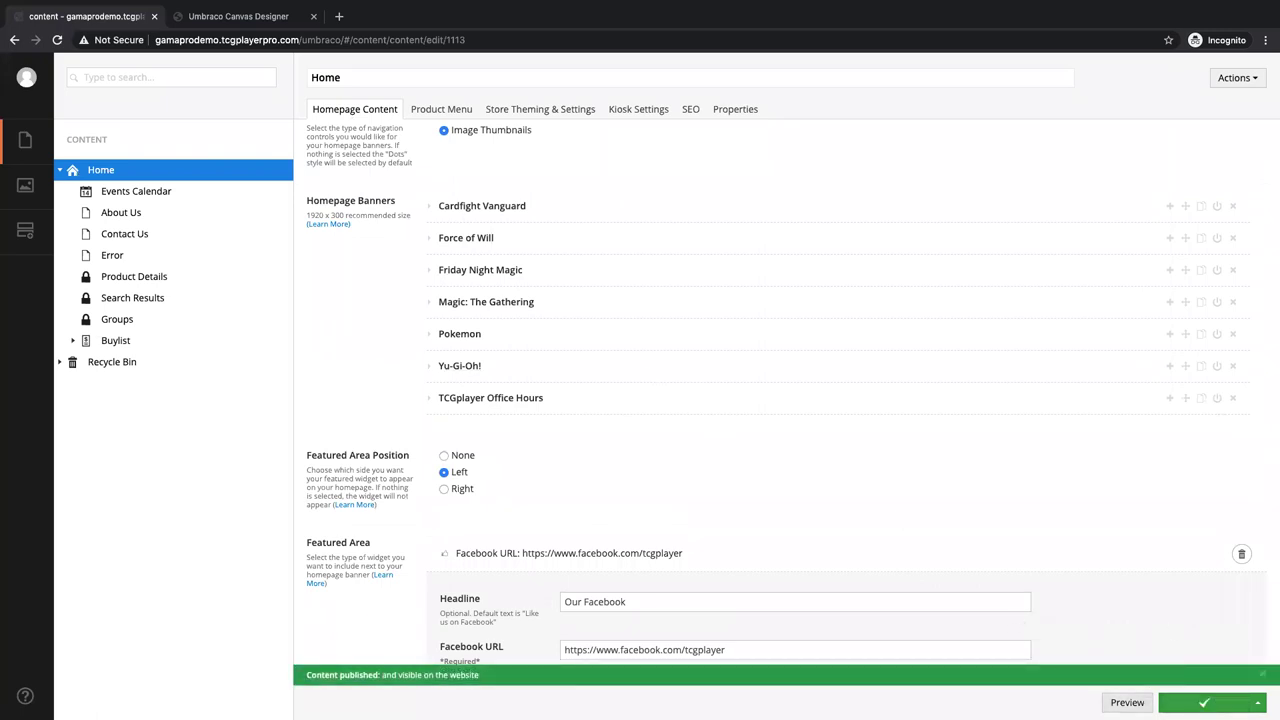
pyautogui.click(238, 16)
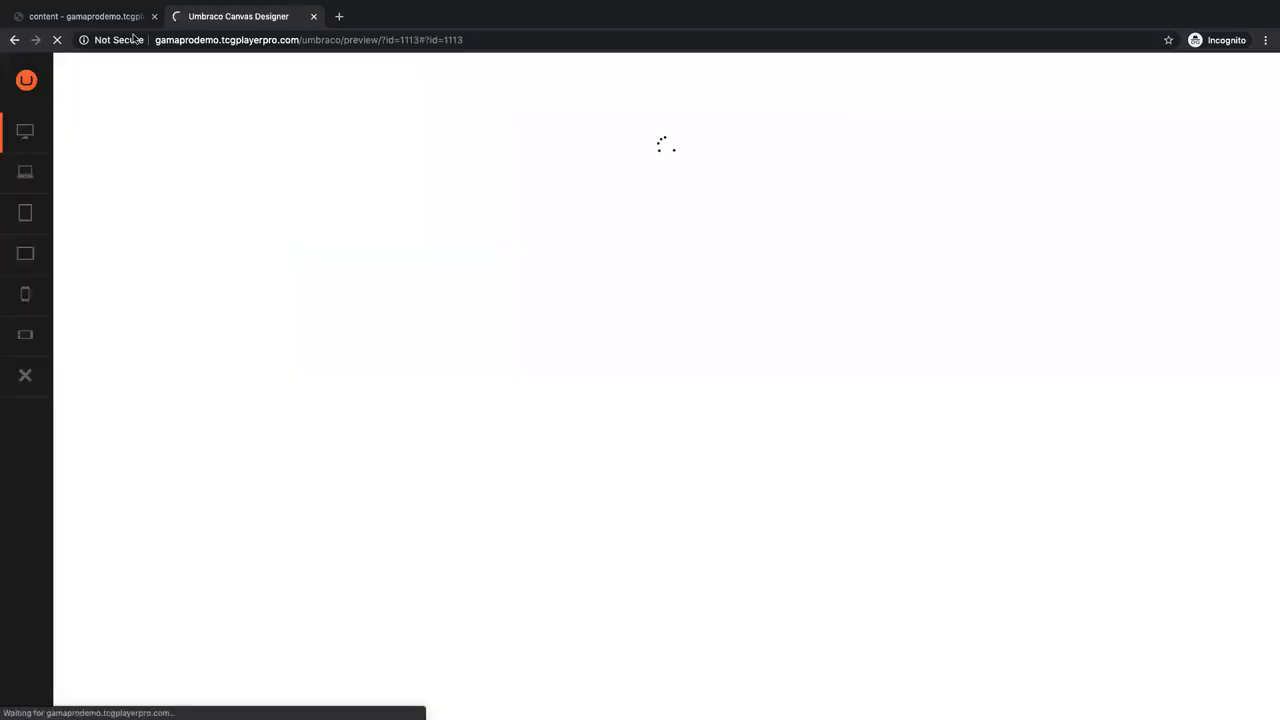
pyautogui.click(107, 16)
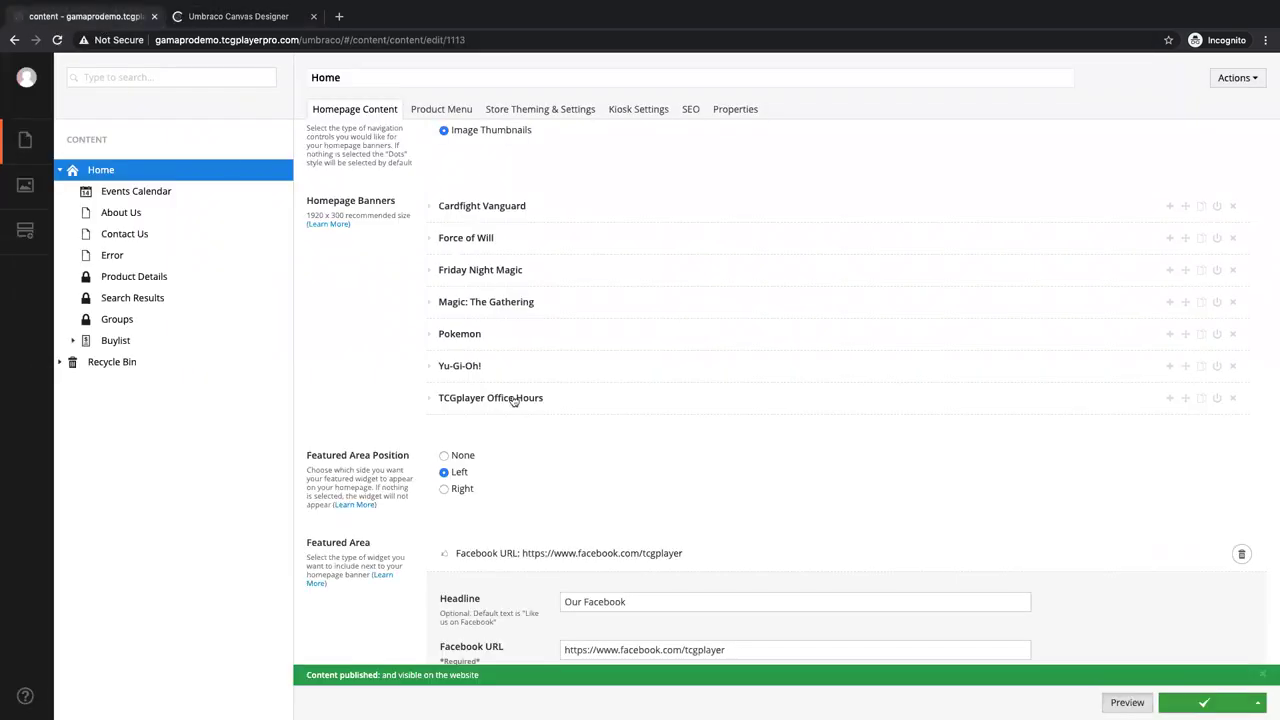
# - Inspect the TCGplayer Office Hours banner in the storefront preview, test its Shop Now button, and return to the content editor
pyautogui.scroll(-1, 420, 355)
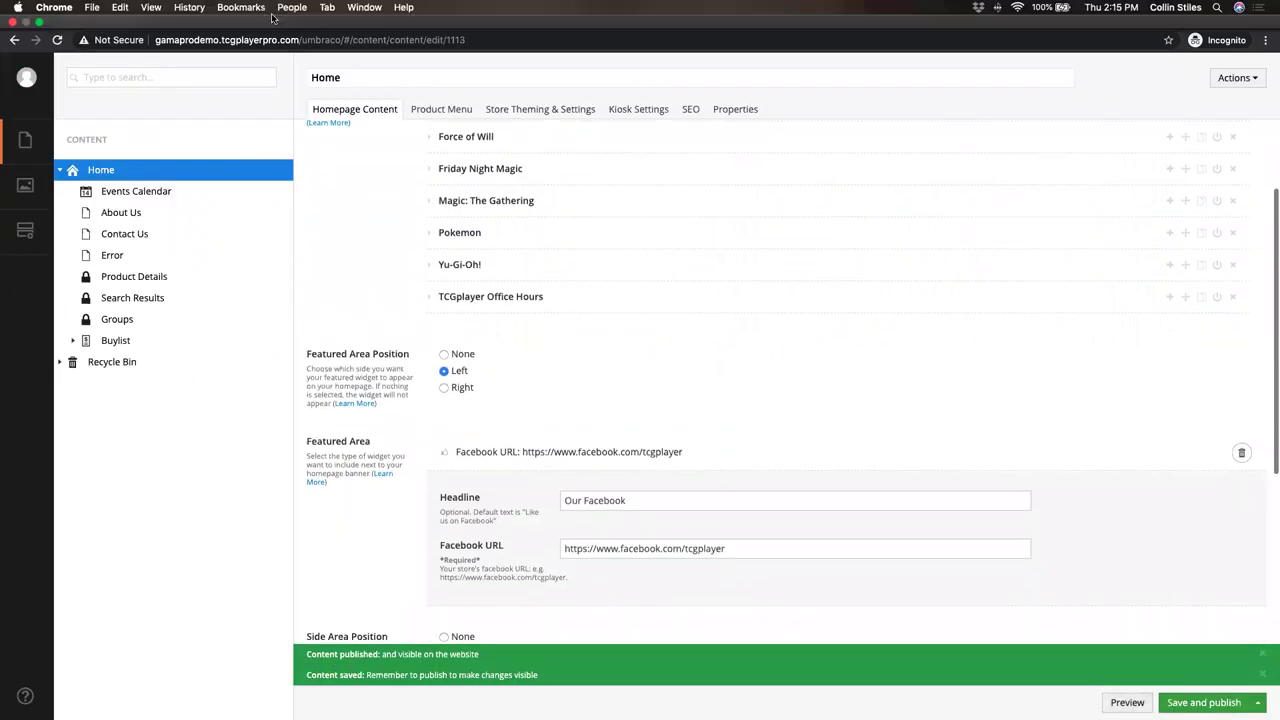
pyautogui.click(241, 7)
pyautogui.click(199, 44)
pyautogui.click(200, 24)
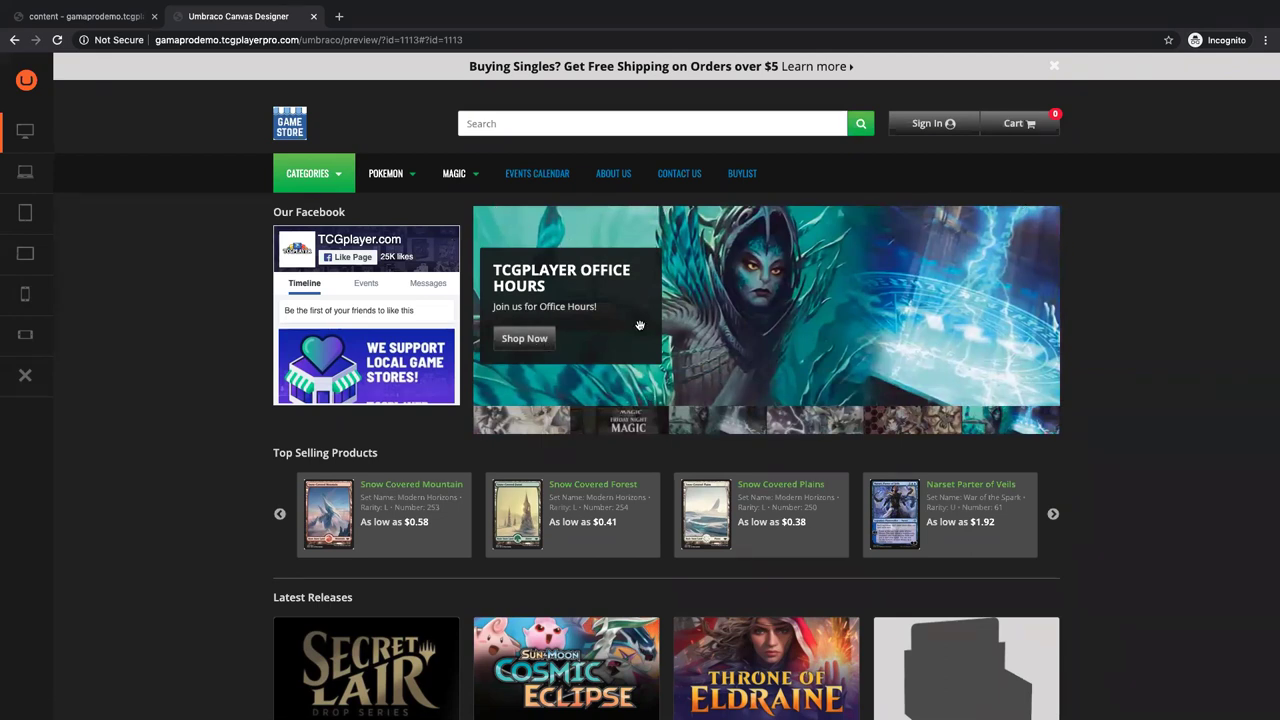
pyautogui.click(524, 340)
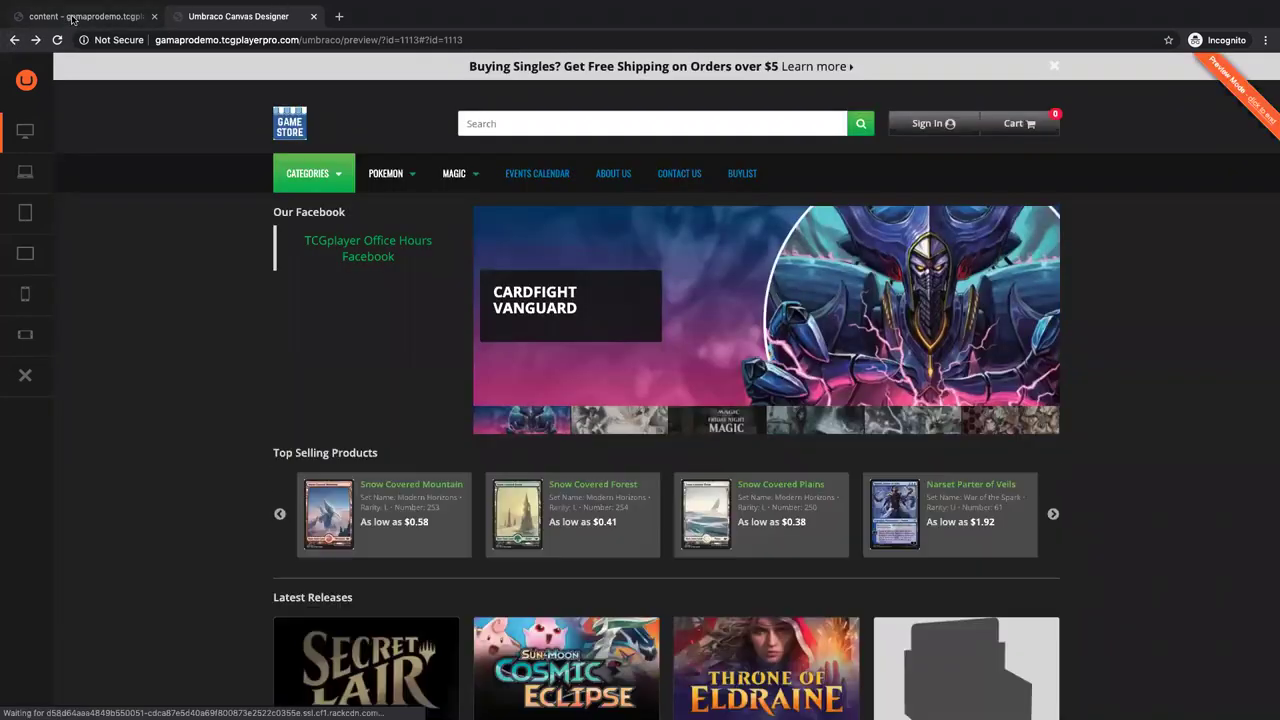
pyautogui.click(117, 17)
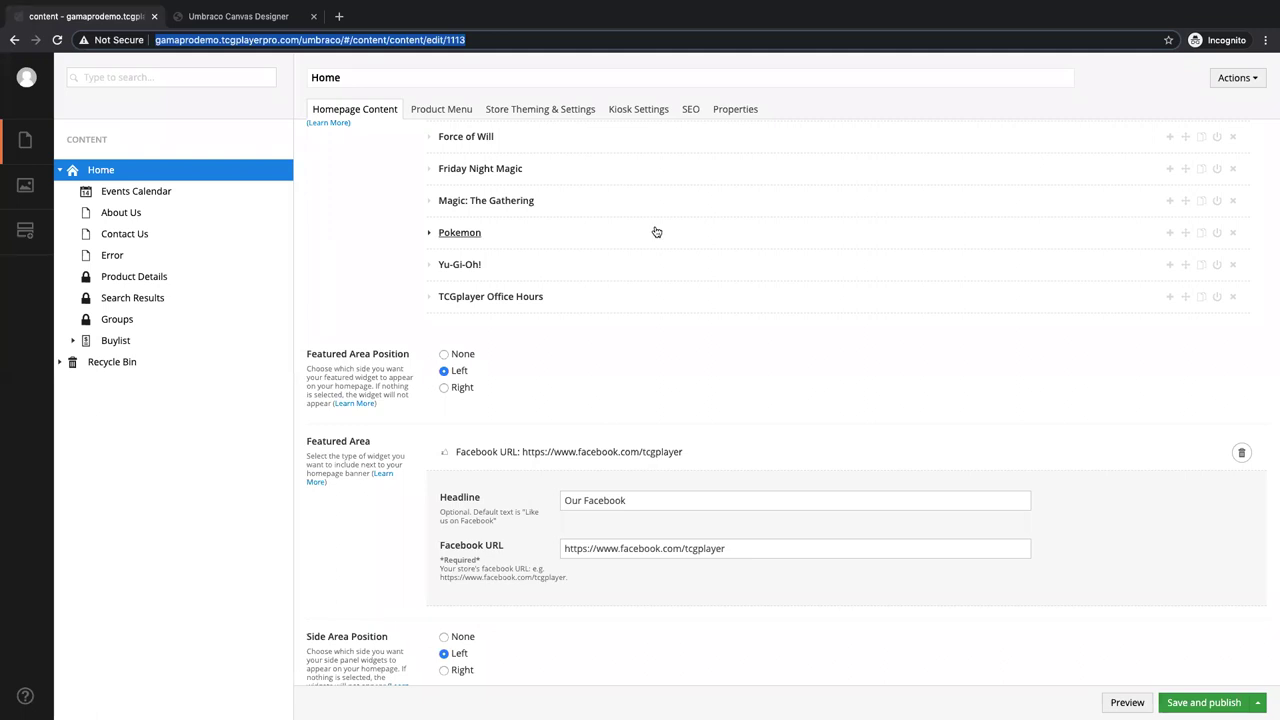
# - Reorder the homepage banners so Force of Will precedes Cardfight Vanguard and Magic: The Gathering precedes Friday Night Magic
pyautogui.scroll(2, 1175, 325)
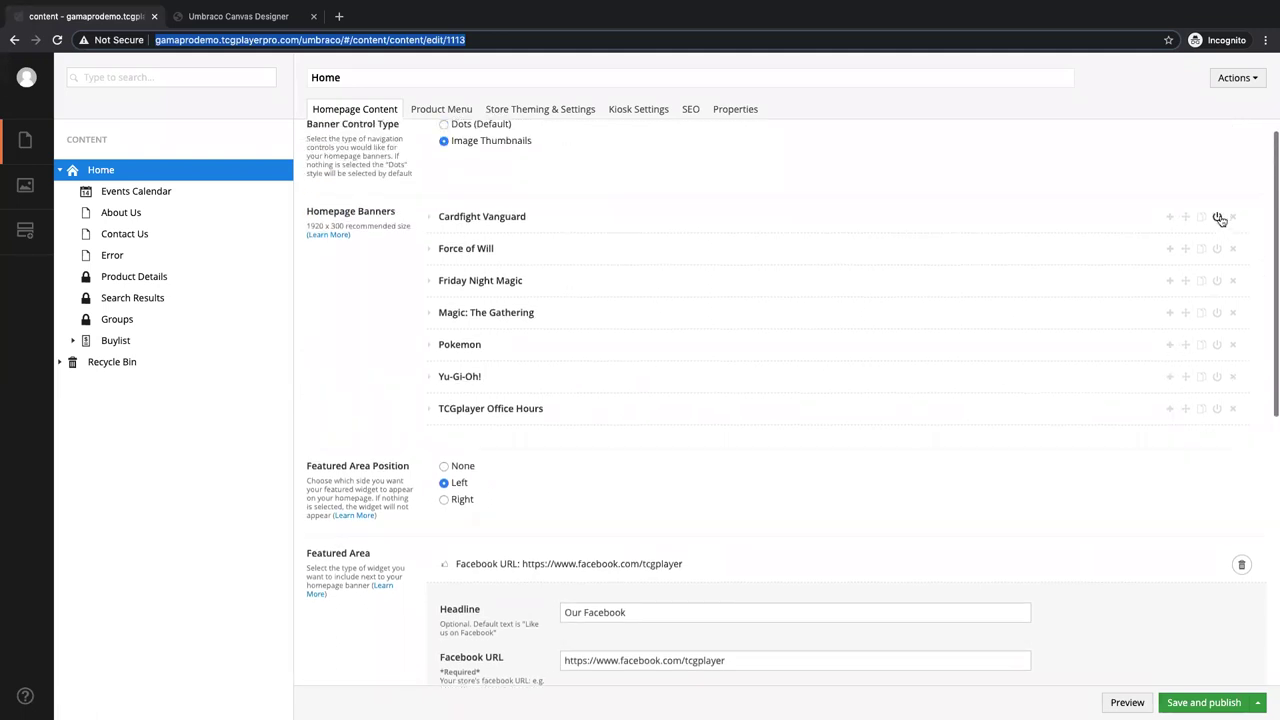
pyautogui.moveTo(1183, 218); pyautogui.dragTo(1185, 281)
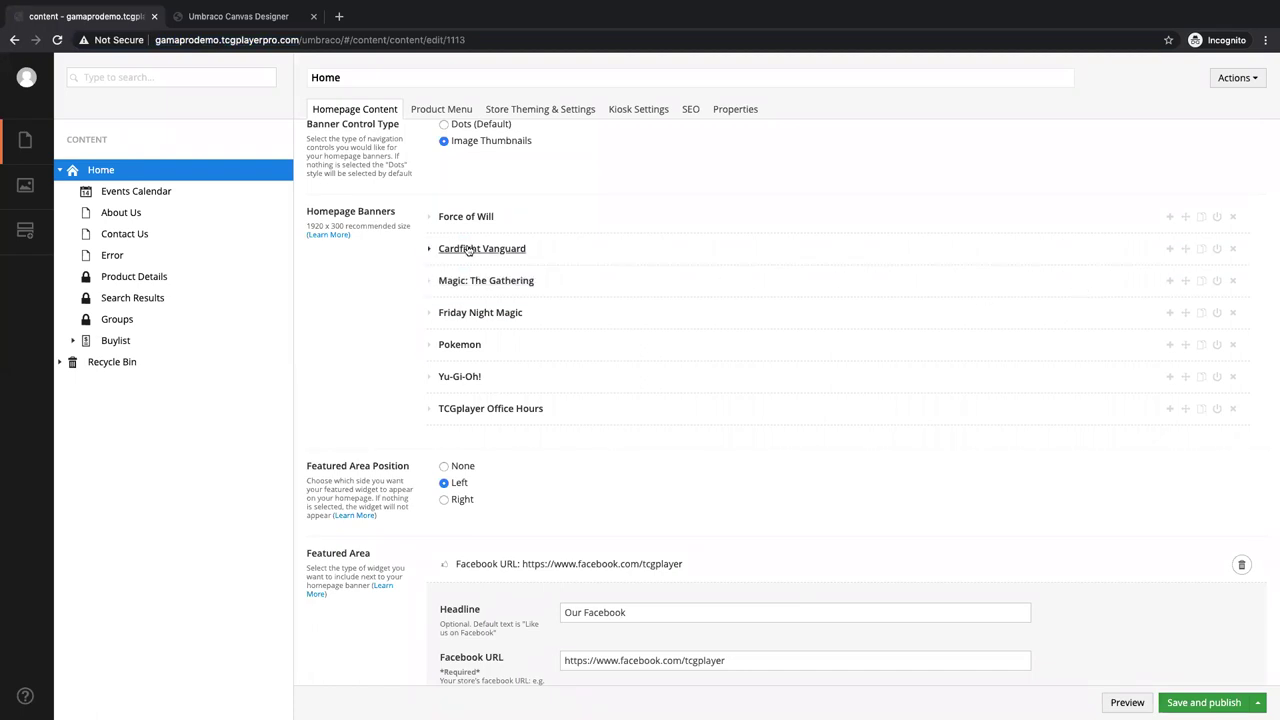
# - Review the home page's Featured Area, Side Area and Homepage Widgets settings, and compare the featured area with the storefront preview
pyautogui.scroll(-1, 467, 249)
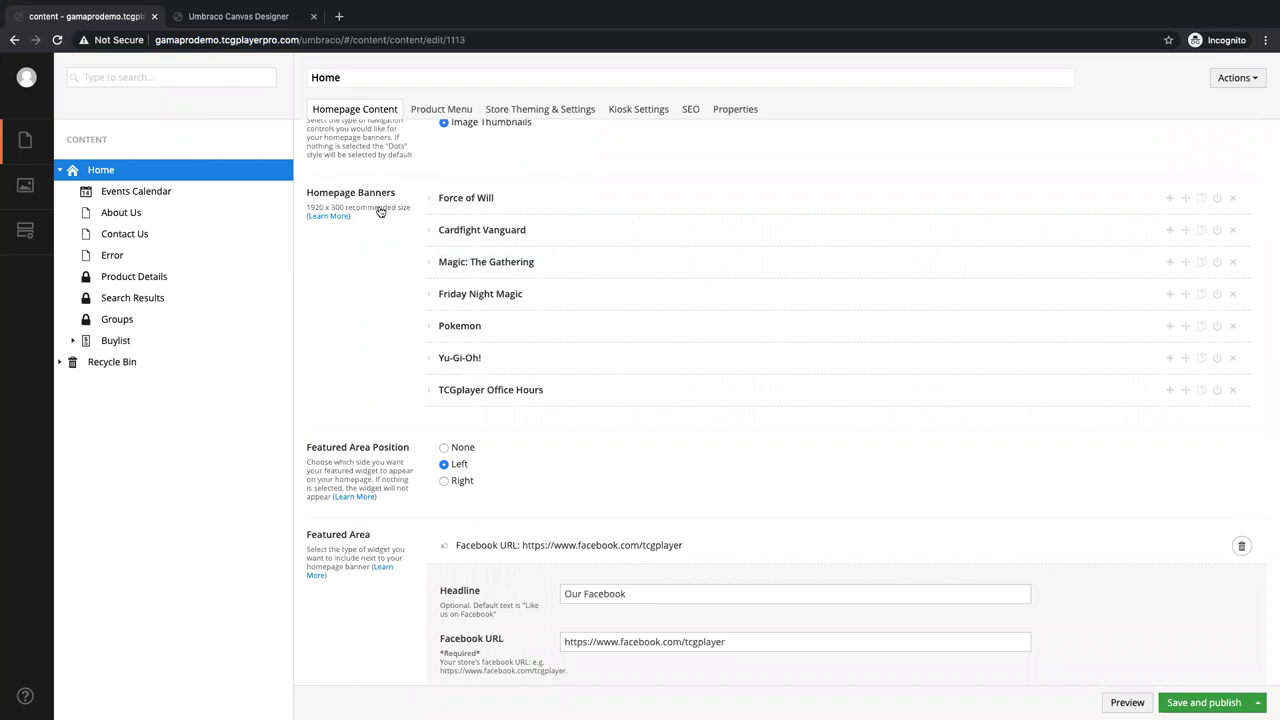
pyautogui.scroll(-2, 372, 360)
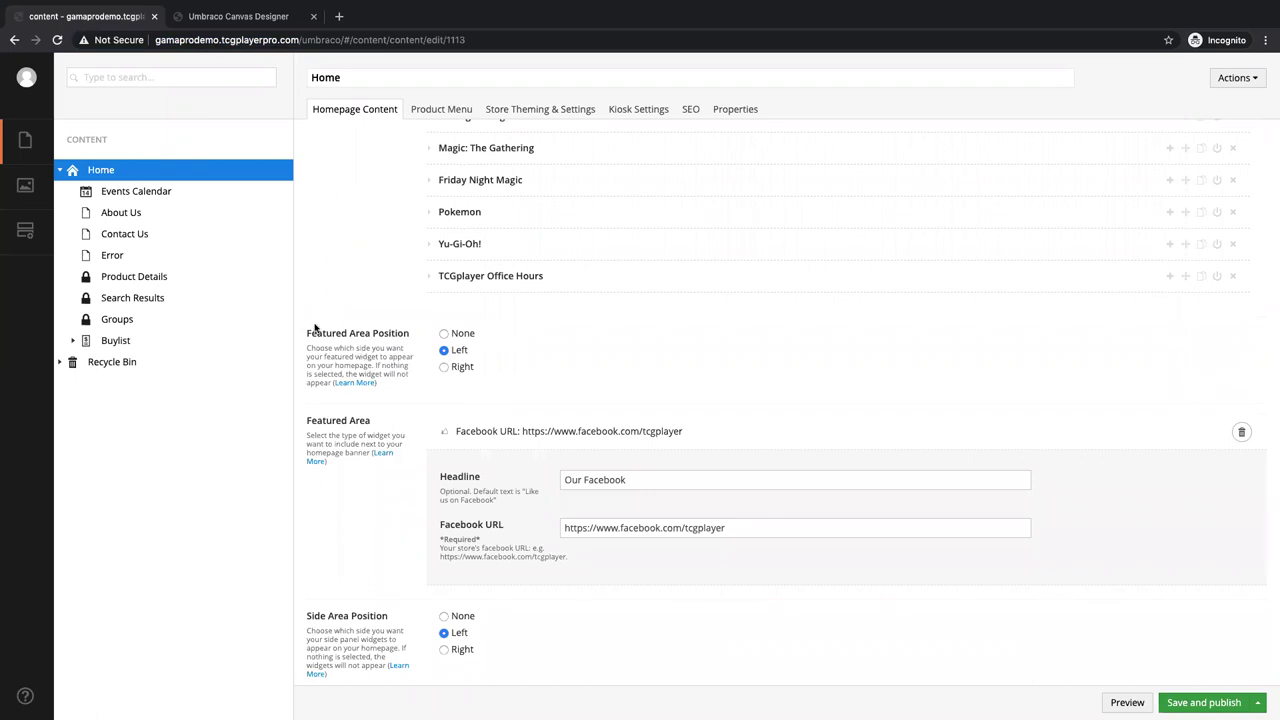
pyautogui.scroll(-5, 370, 384)
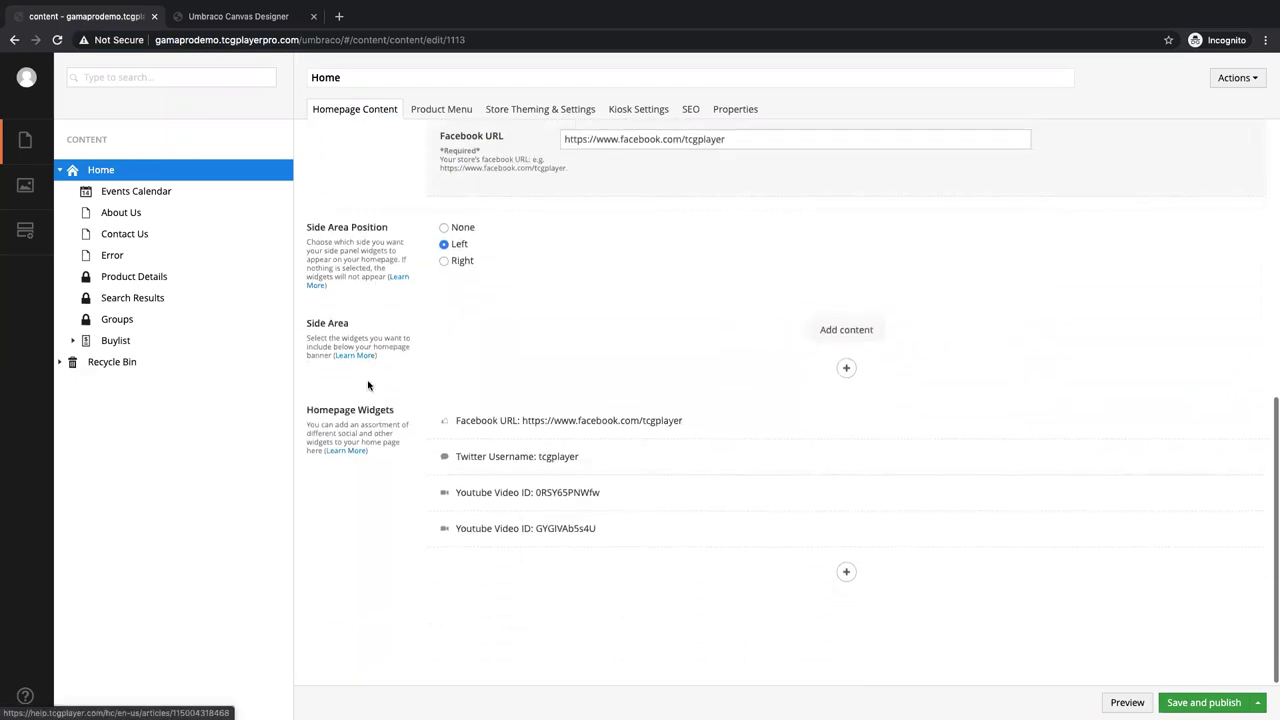
pyautogui.scroll(5, 368, 385)
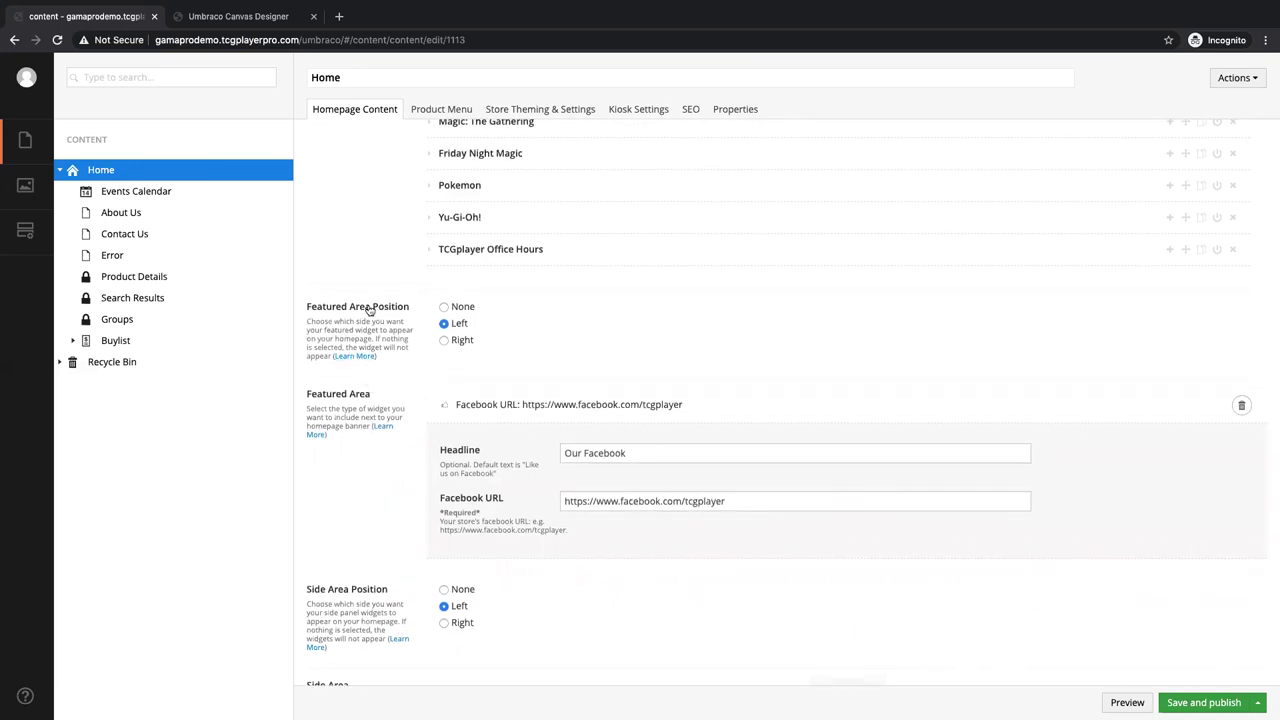
pyautogui.moveTo(306, 306); pyautogui.dragTo(340, 309)
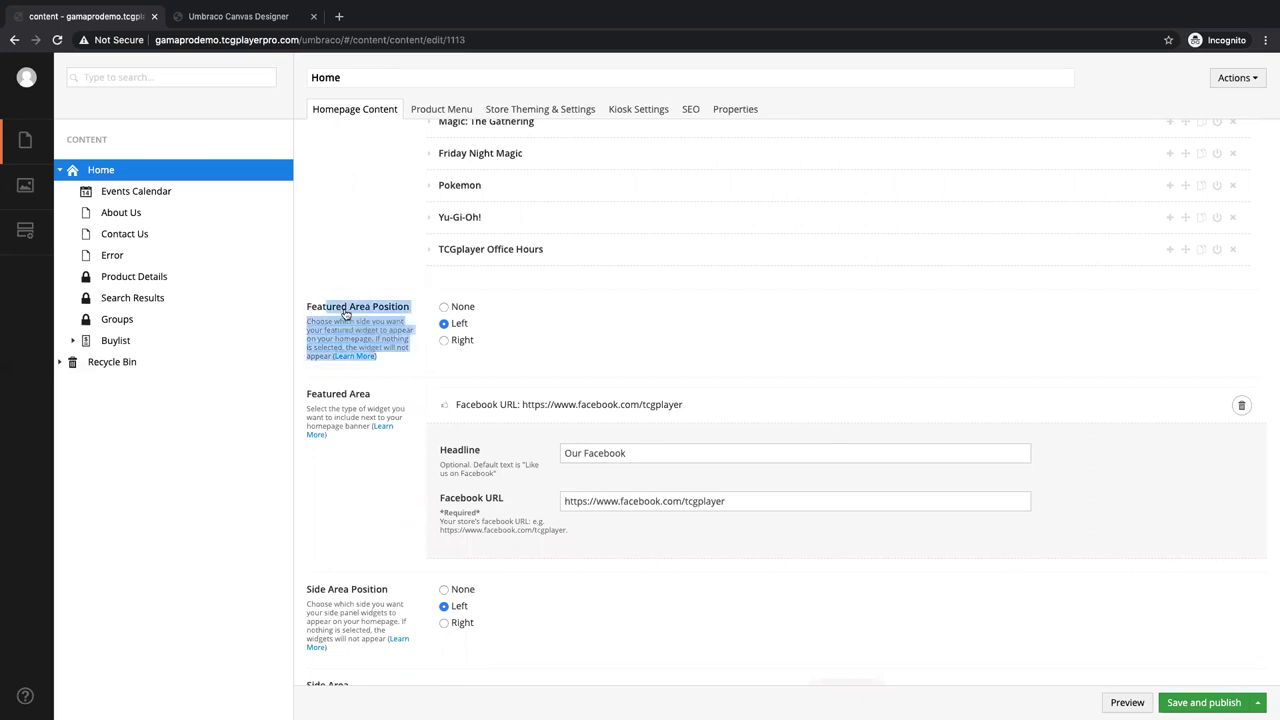
pyautogui.click(374, 312)
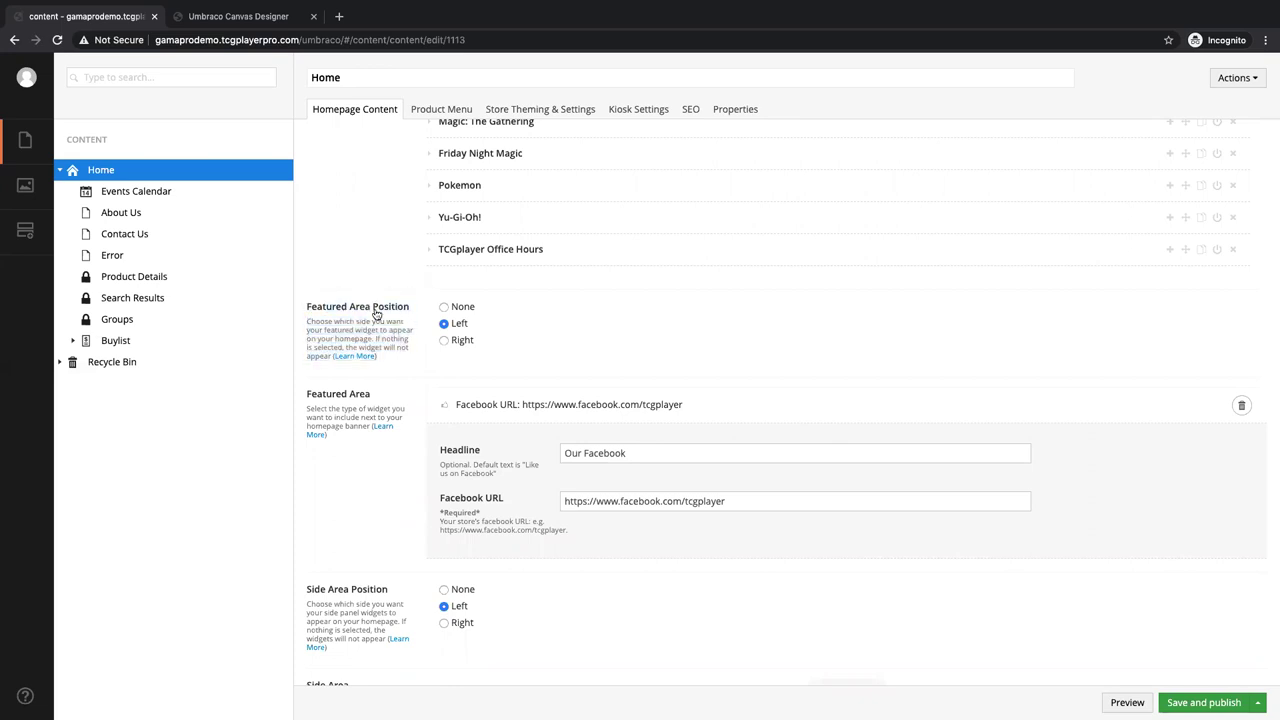
pyautogui.click(240, 16)
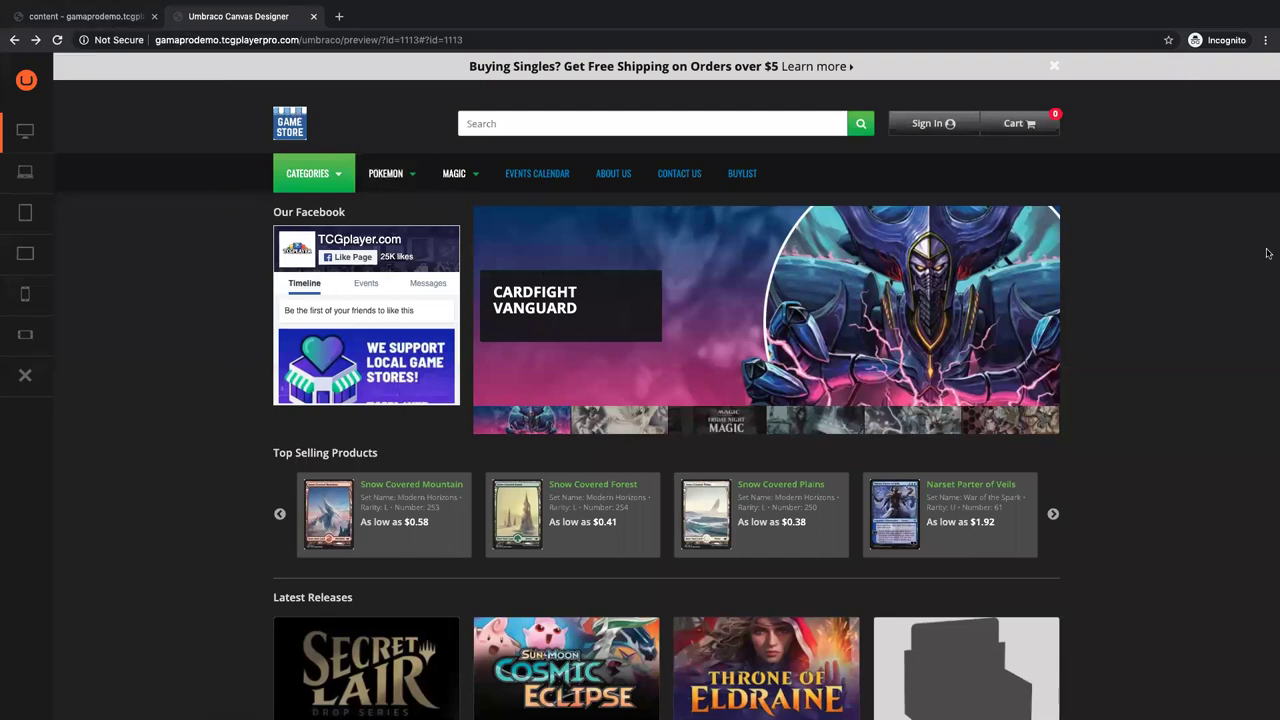
pyautogui.click(118, 16)
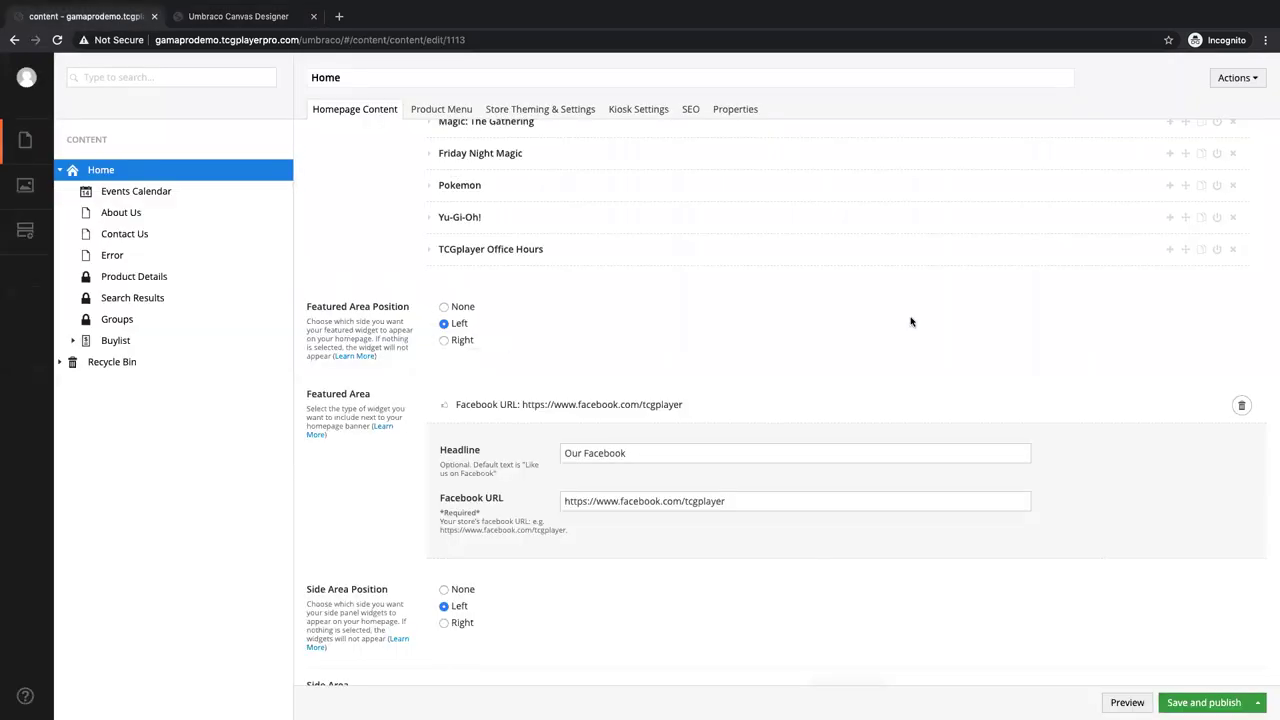
# - Delete the existing Facebook widget from the Featured Area and add a new Facebook Widget in its place
pyautogui.scroll(1, 686, 471)
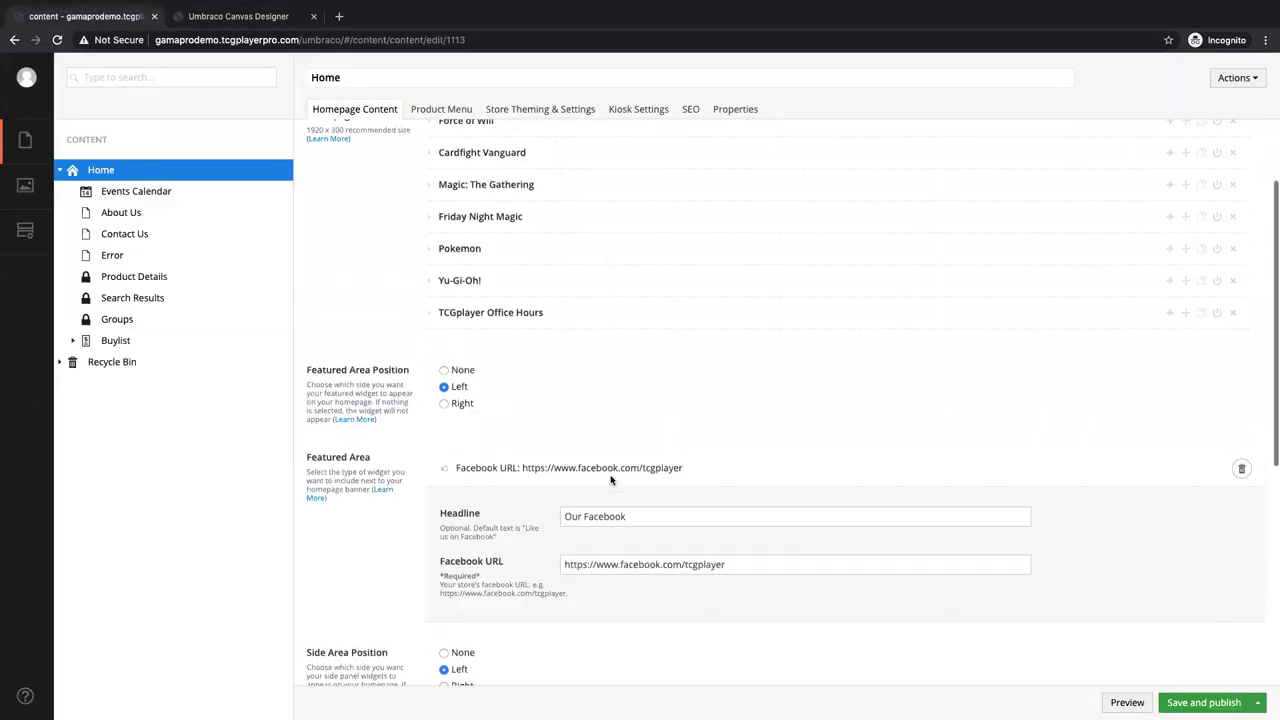
pyautogui.scroll(-2, 535, 399)
pyautogui.click(1241, 340)
pyautogui.click(752, 117)
pyautogui.click(846, 372)
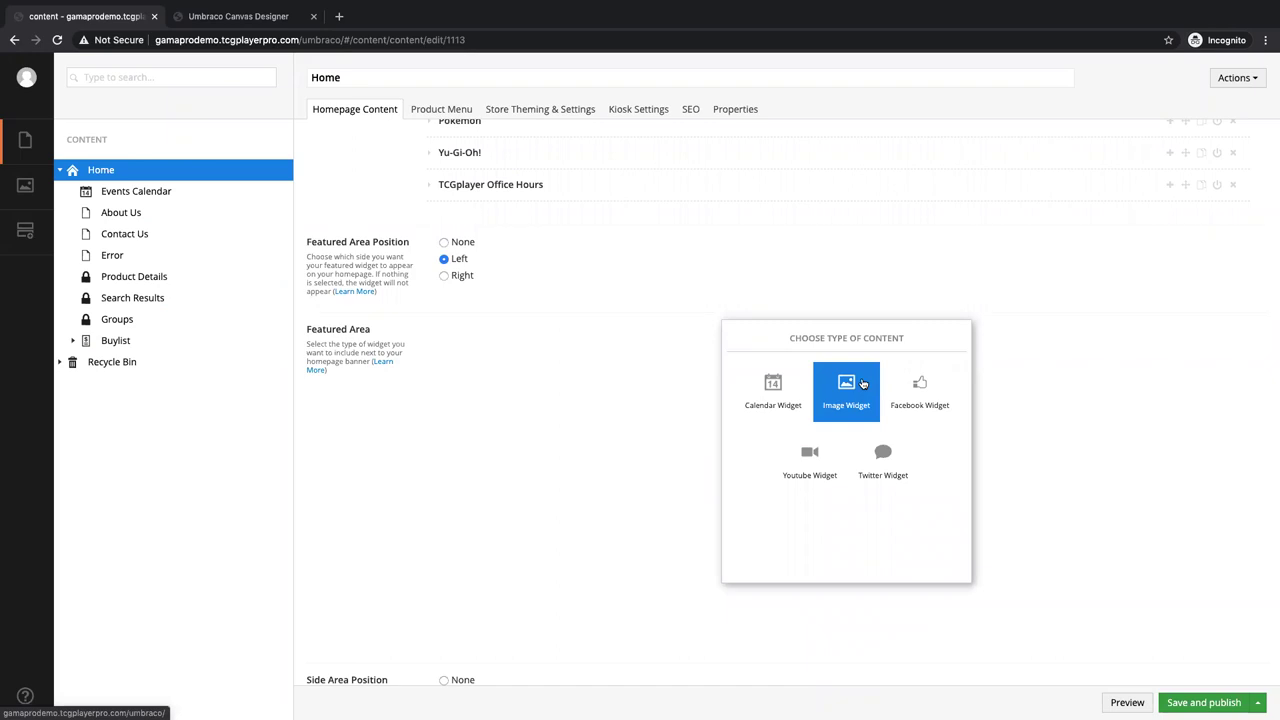
pyautogui.scroll(-5, 862, 384)
pyautogui.scroll(4, 862, 384)
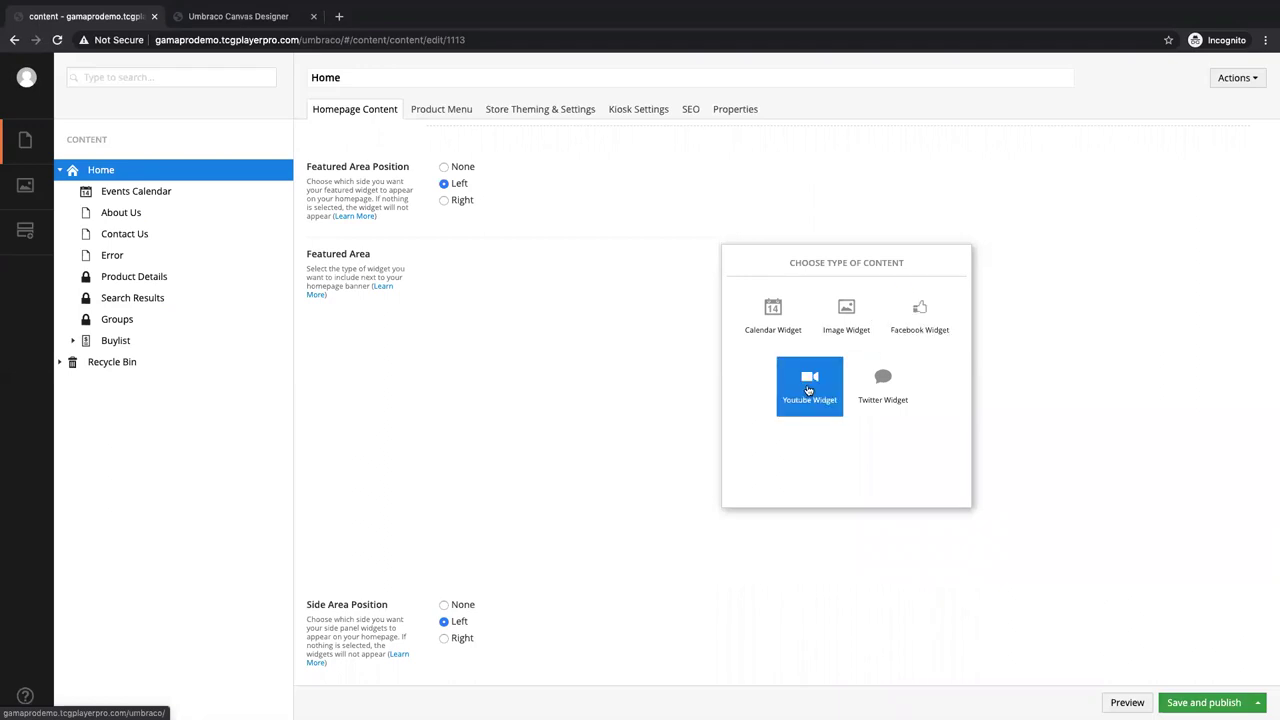
pyautogui.click(936, 327)
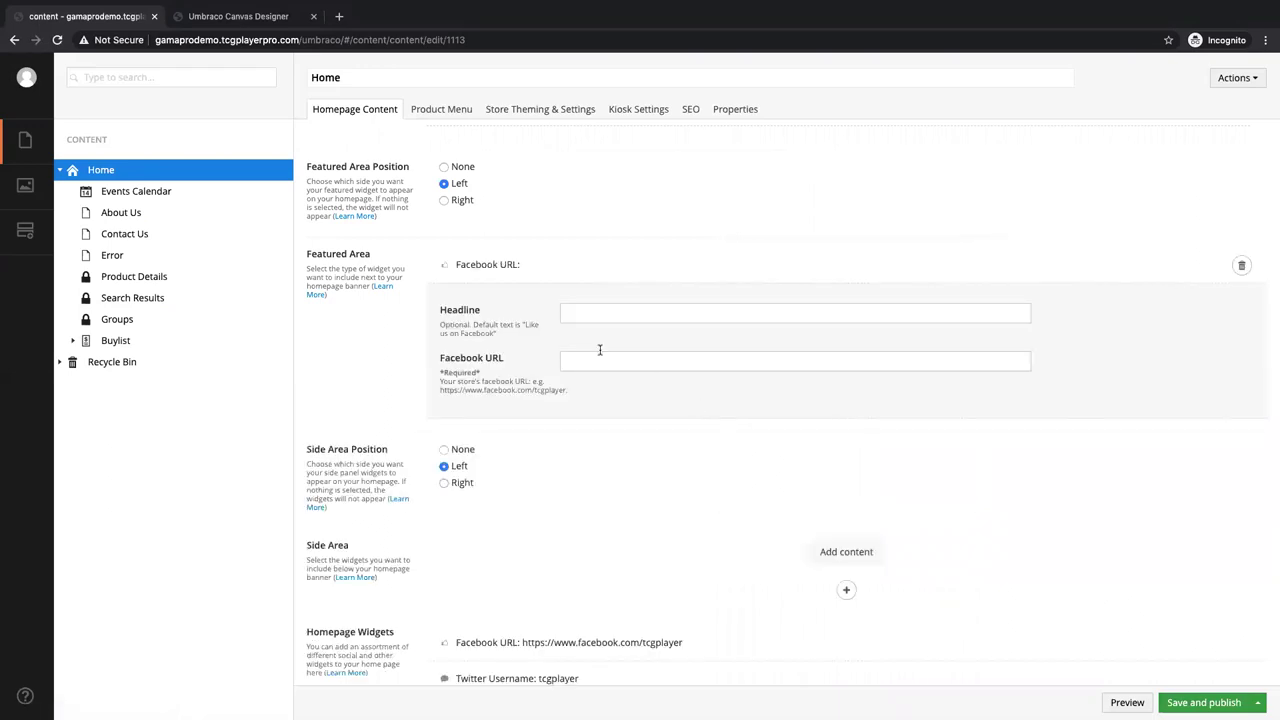
pyautogui.moveTo(568, 395); pyautogui.dragTo(440, 398)
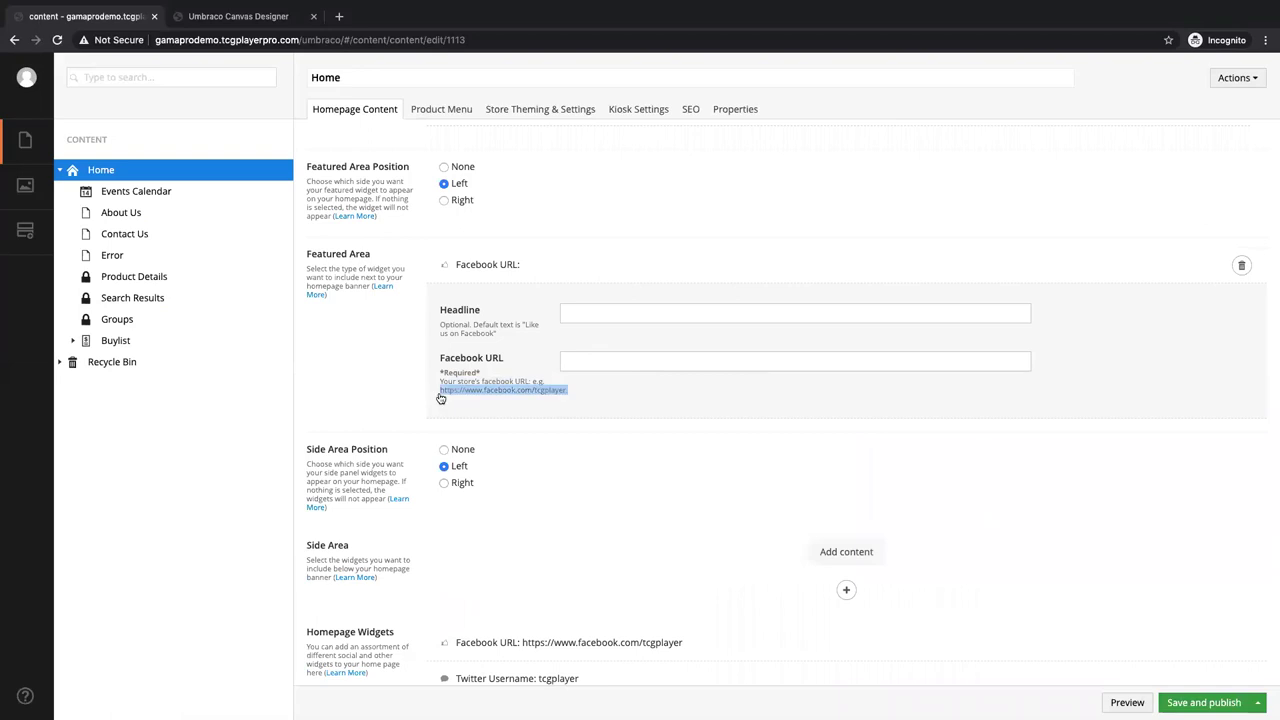
pyautogui.hotkey('ctrl', 'c')
pyautogui.click(589, 364)
pyautogui.hotkey('ctrl', 'v')
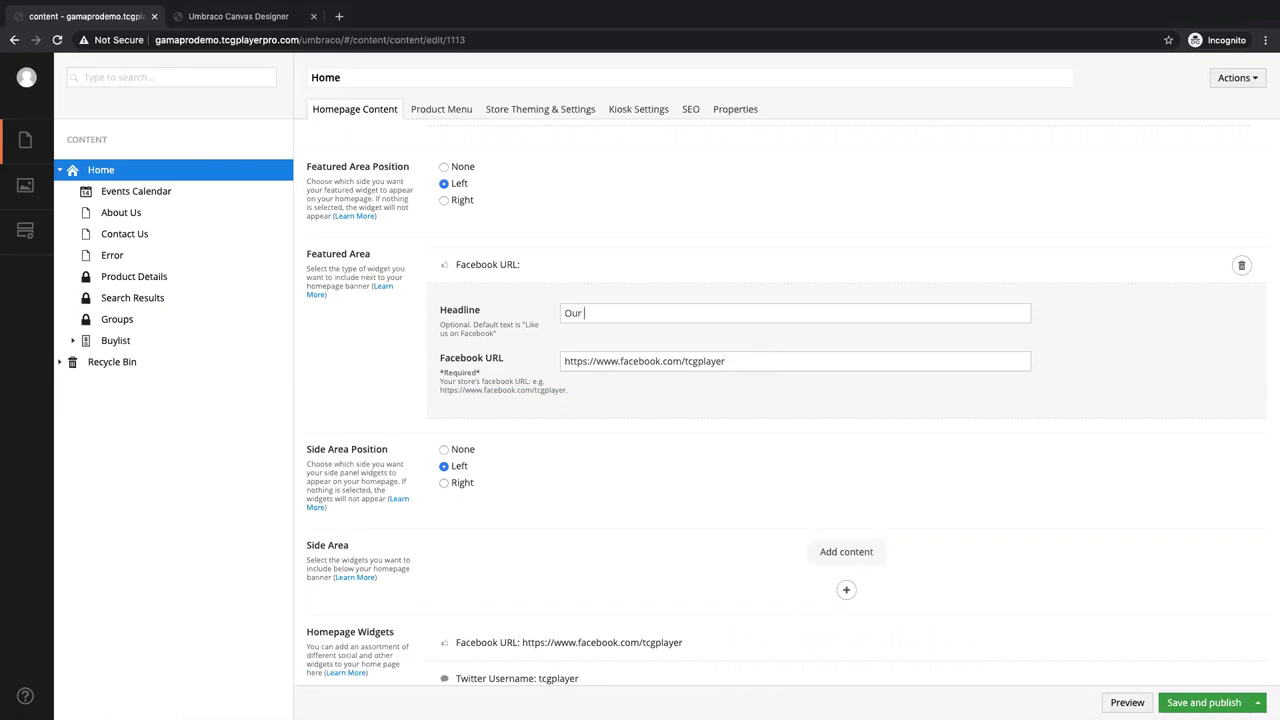
pyautogui.write('Our Facebook')
# - Examine the area below the banner in the storefront preview, including Top Selling Products and Latest Releases, and return to the content editor
pyautogui.scroll(-1, 583, 523)
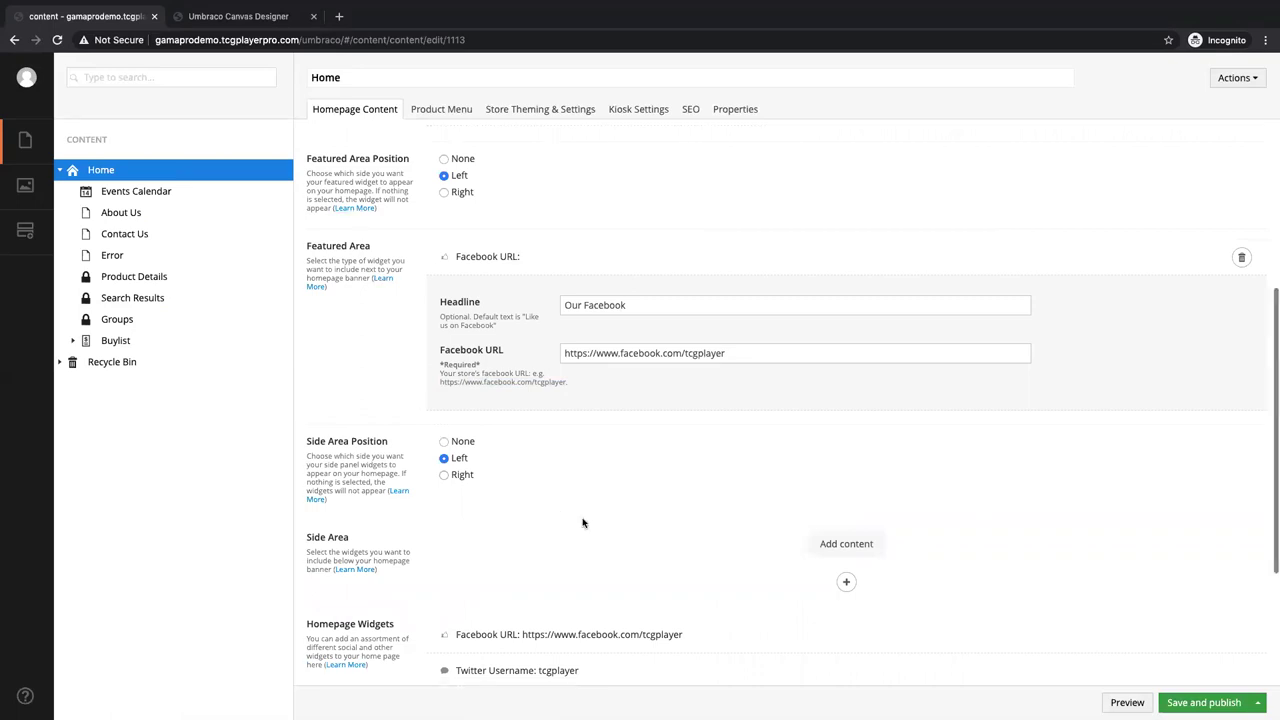
pyautogui.scroll(-1, 583, 523)
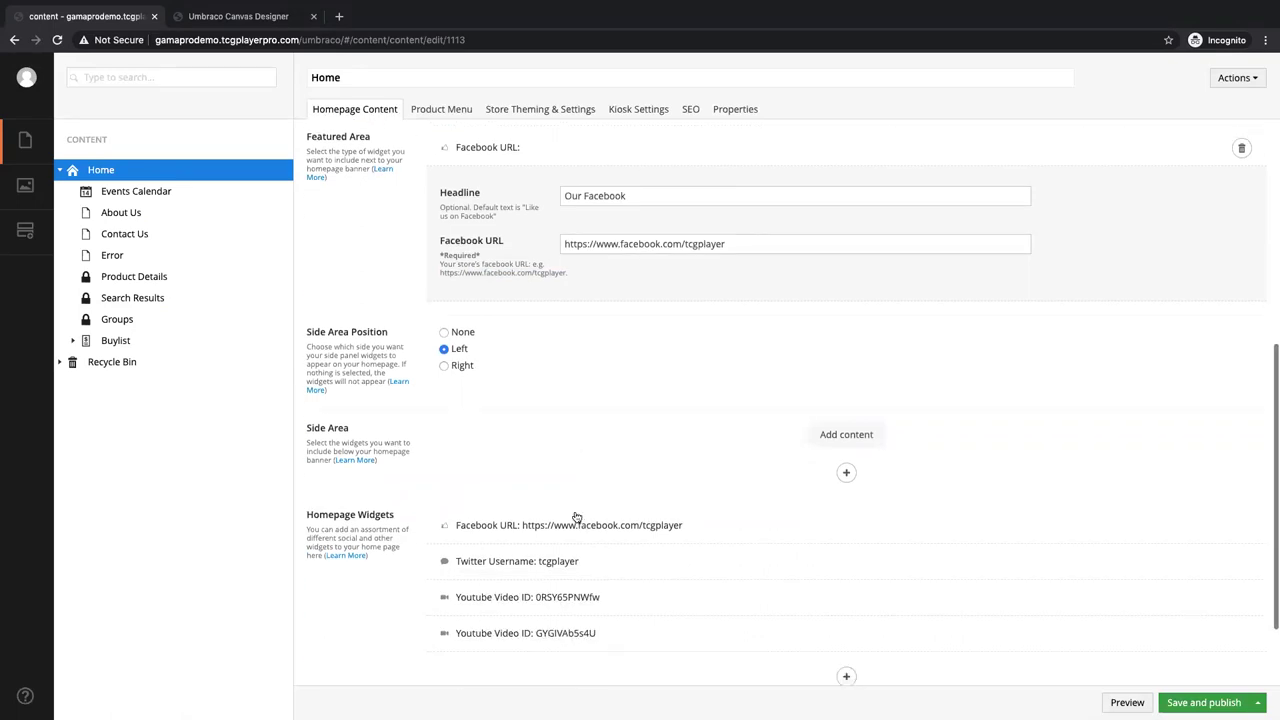
pyautogui.click(200, 16)
pyautogui.scroll(-3, 287, 323)
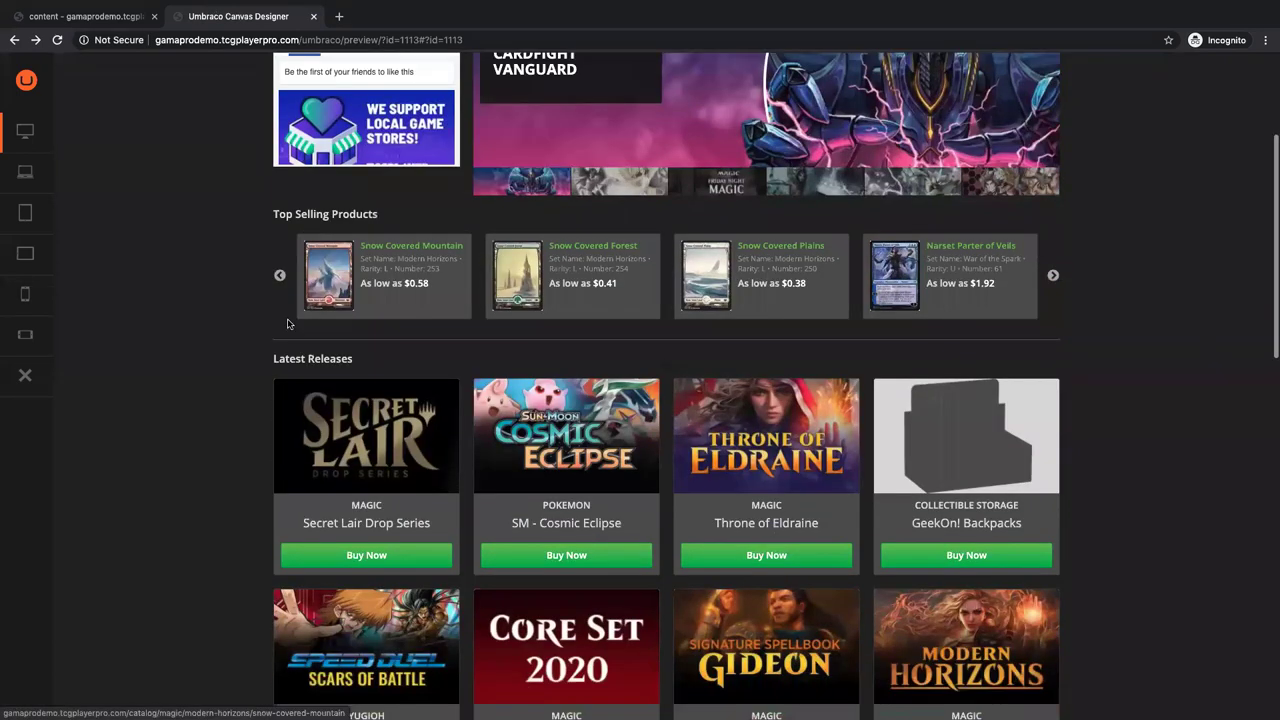
pyautogui.scroll(-3, 287, 323)
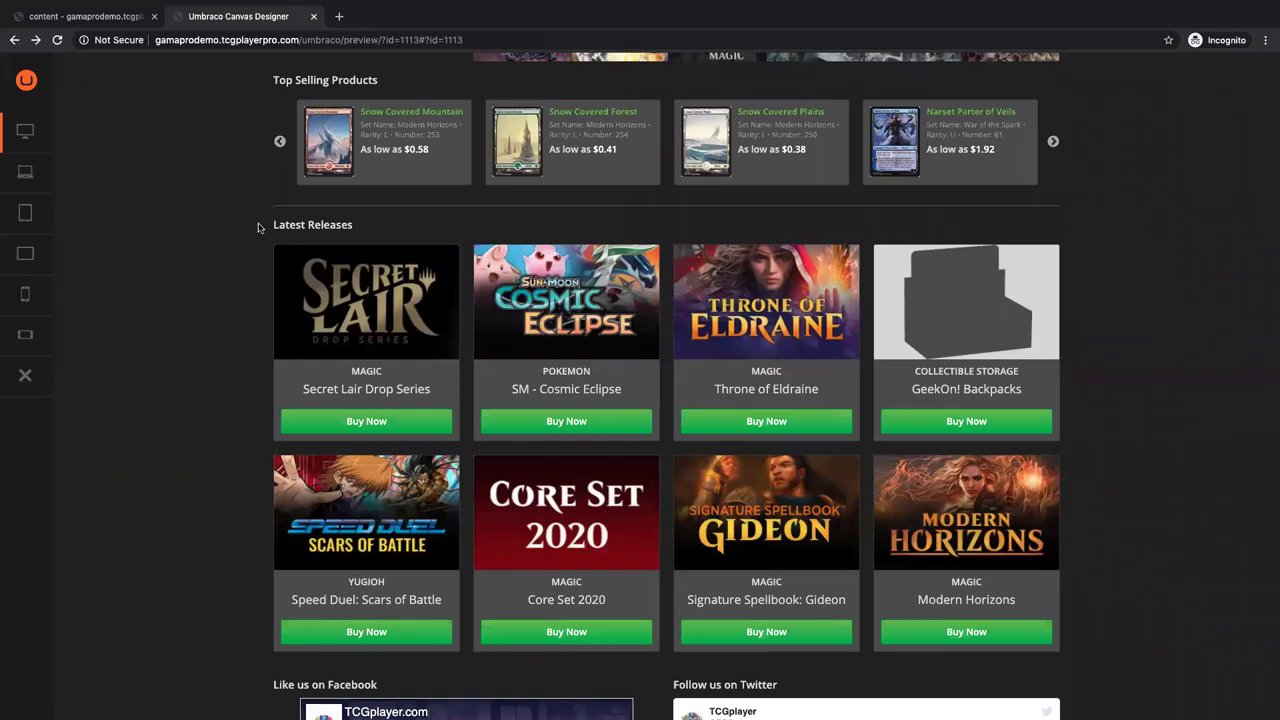
pyautogui.click(108, 17)
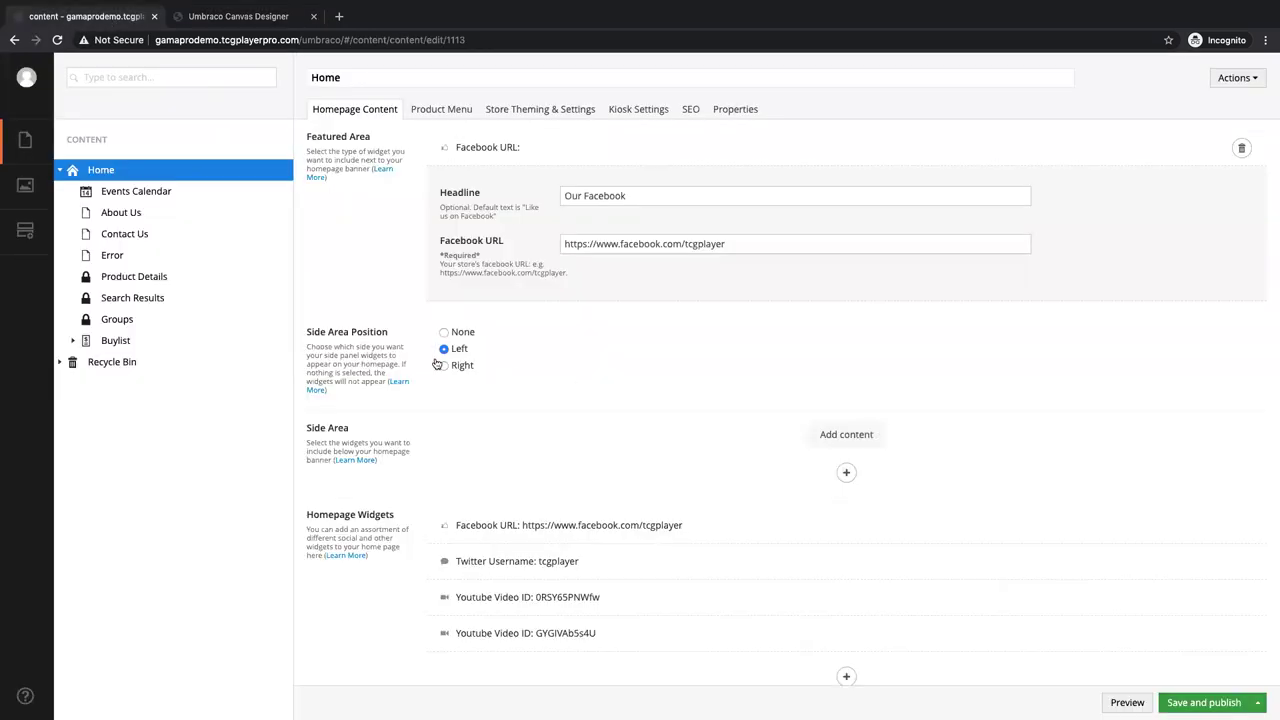
# - Add an Image Widget to the Side Area with the square Game Store logo and the headline "Play at our Game Store"
pyautogui.click(846, 472)
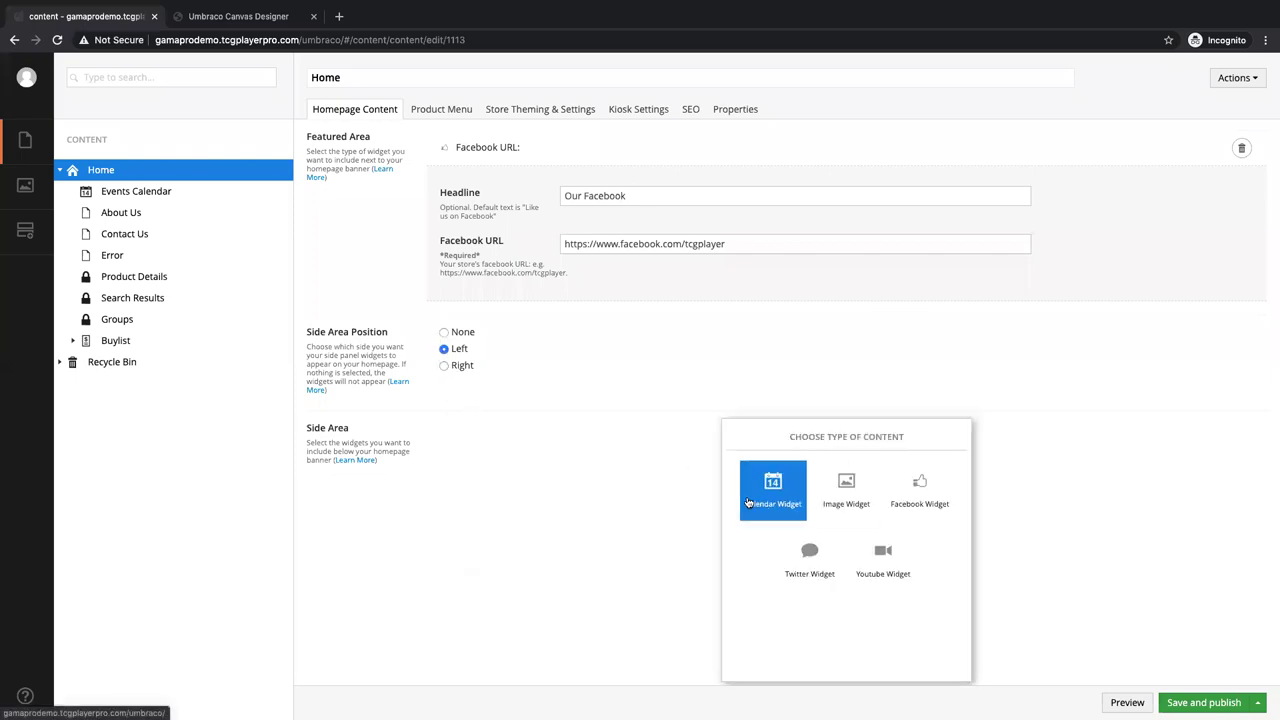
pyautogui.scroll(-2, 815, 560)
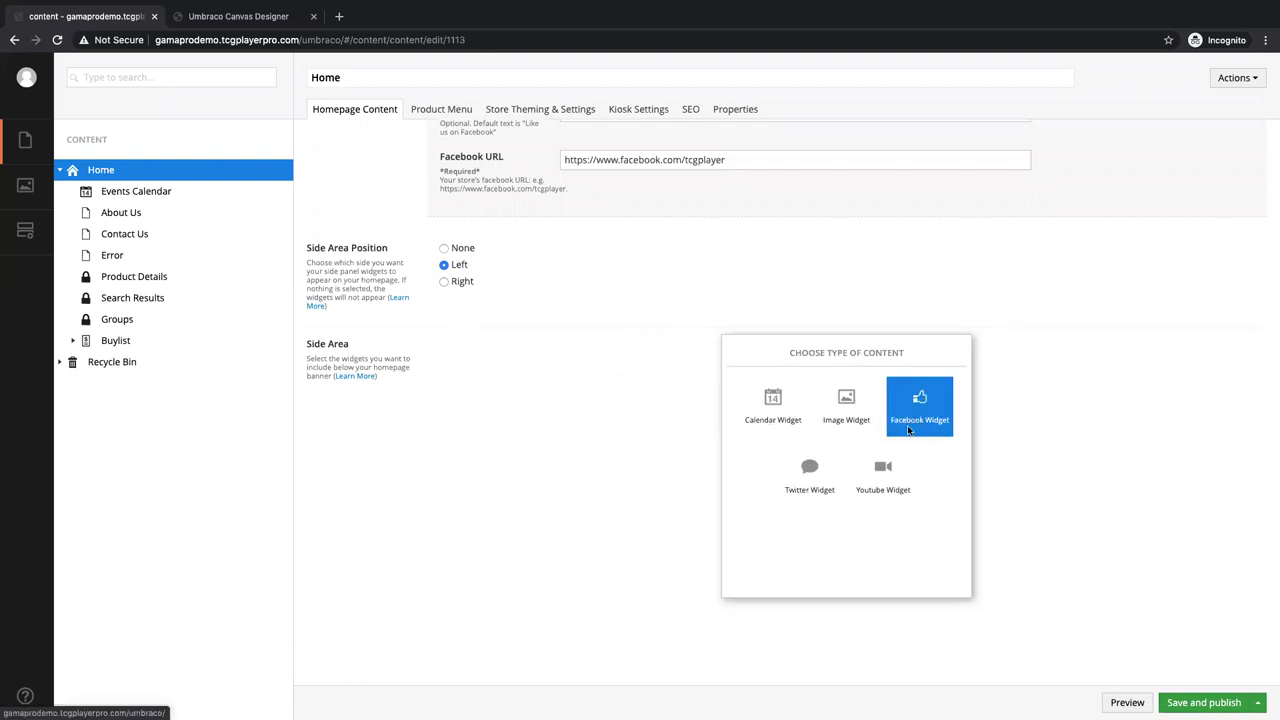
pyautogui.click(846, 412)
pyautogui.click(608, 470)
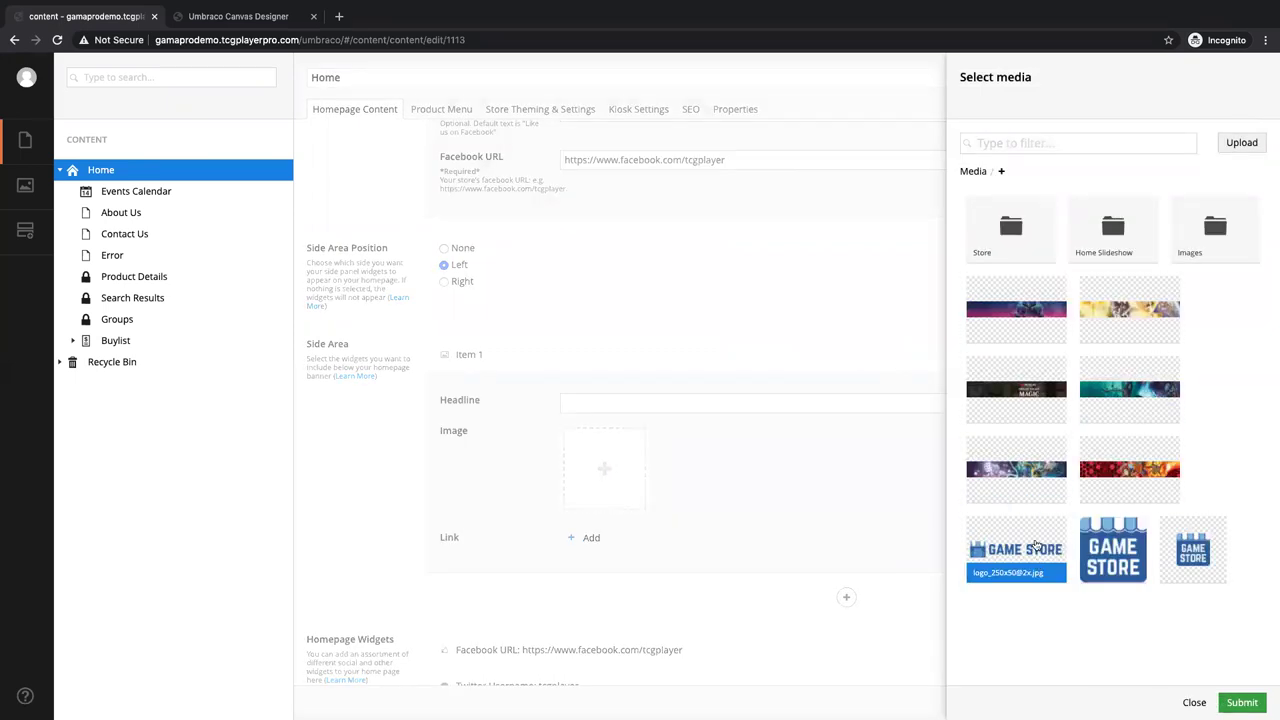
pyautogui.click(1124, 560)
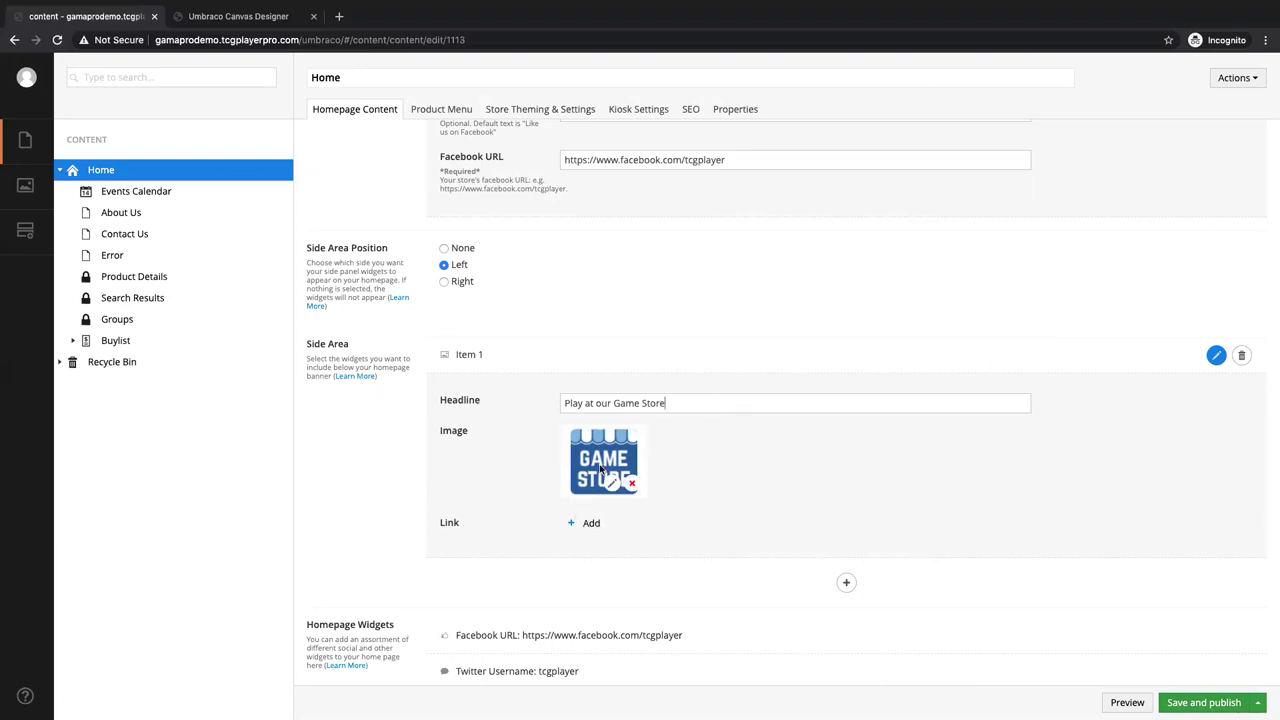
pyautogui.click(589, 523)
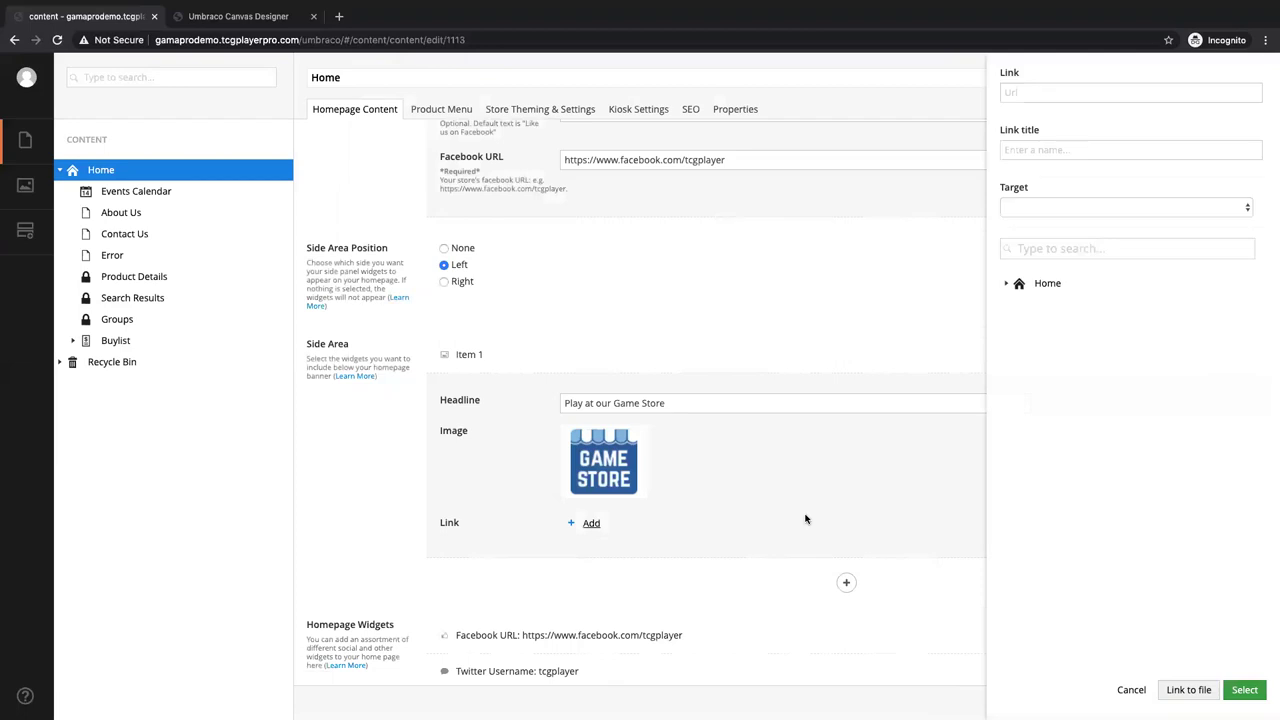
pyautogui.click(1131, 690)
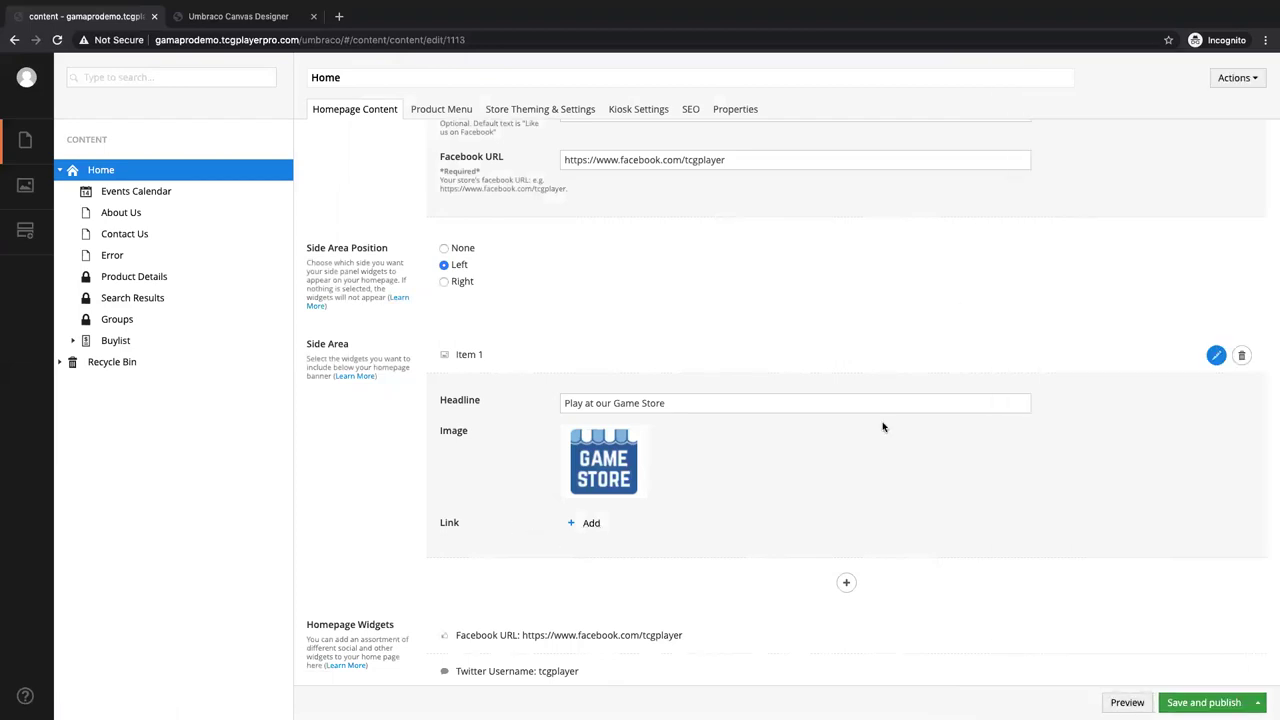
pyautogui.click(589, 523)
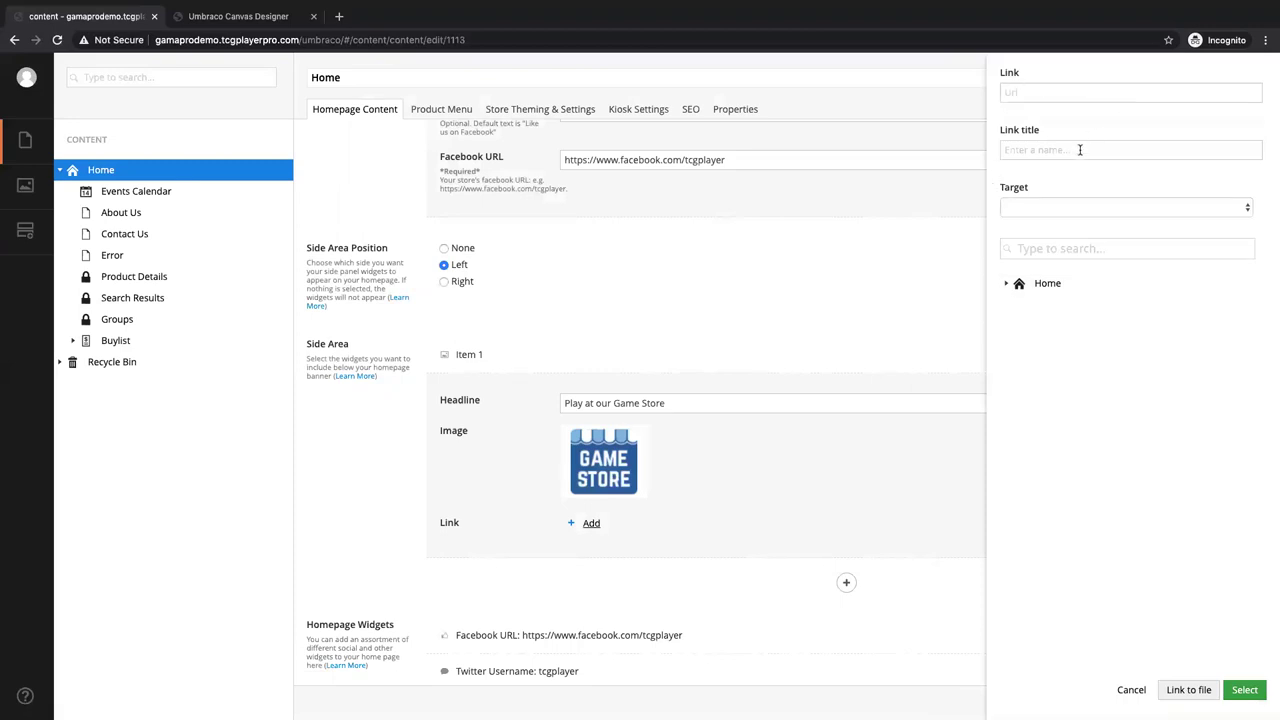
pyautogui.click(1125, 690)
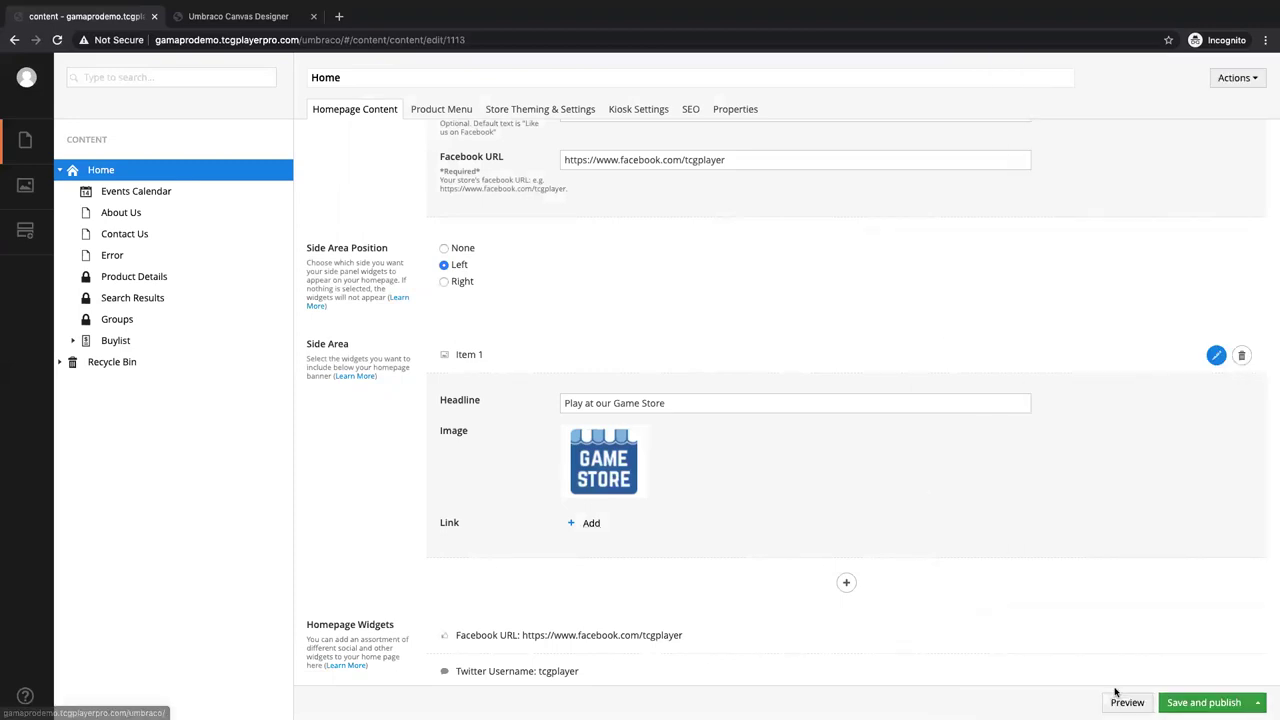
# - Generate a fresh preview of the home page with the new side area widget and return to the content editor
pyautogui.scroll(-2, 1000, 583)
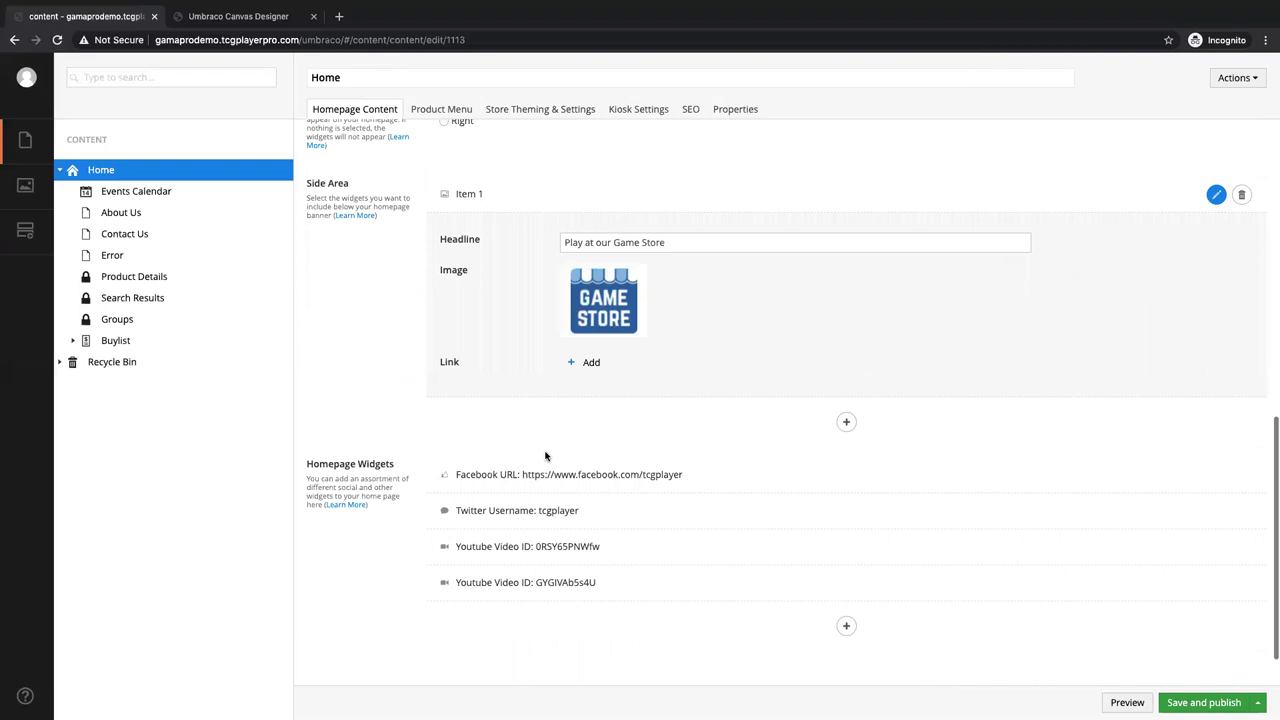
pyautogui.click(1127, 702)
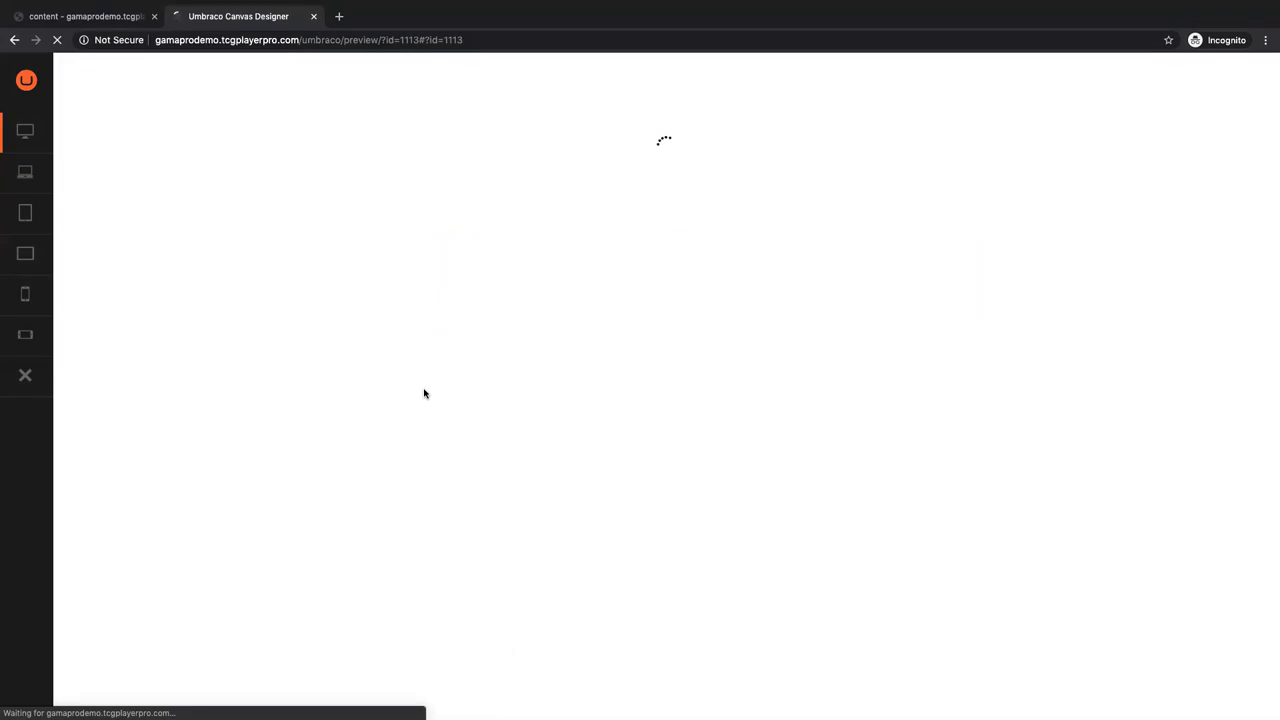
pyautogui.click(112, 17)
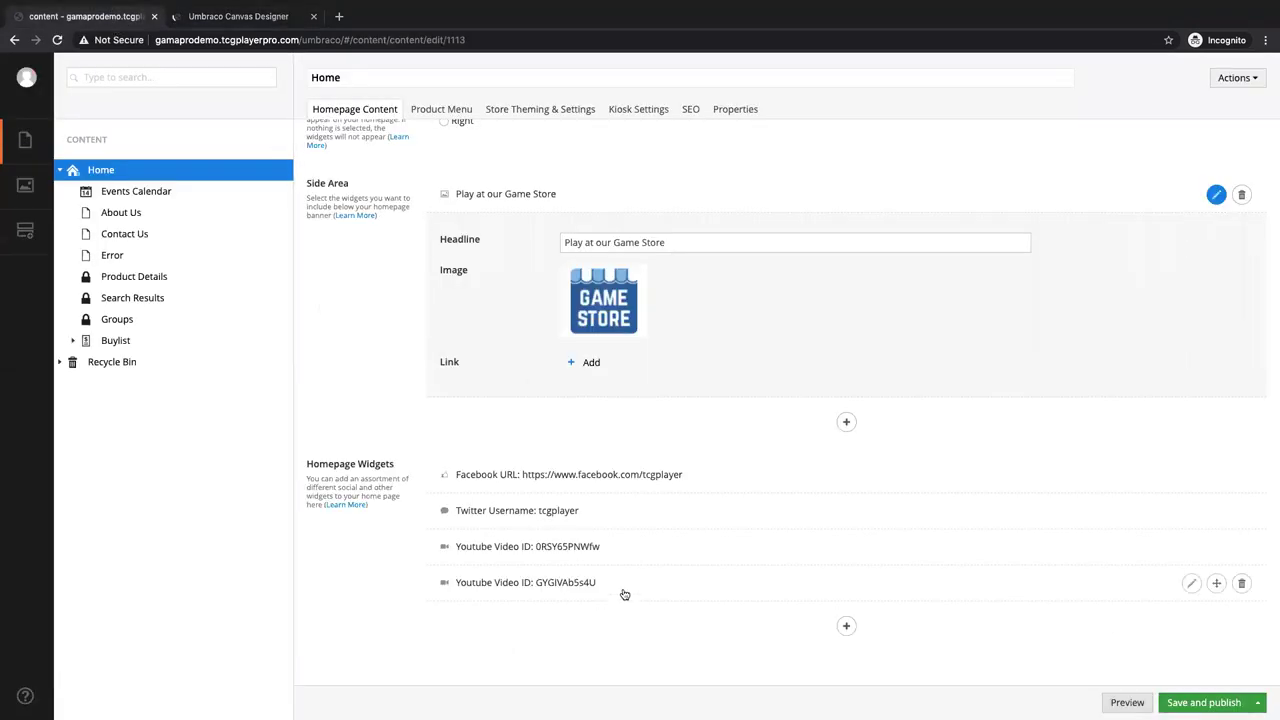
# - Inspect the side area image and the Facebook, Twitter and YouTube homepage widgets in the storefront preview, and return to the content editor
pyautogui.scroll(-1, 437, 520)
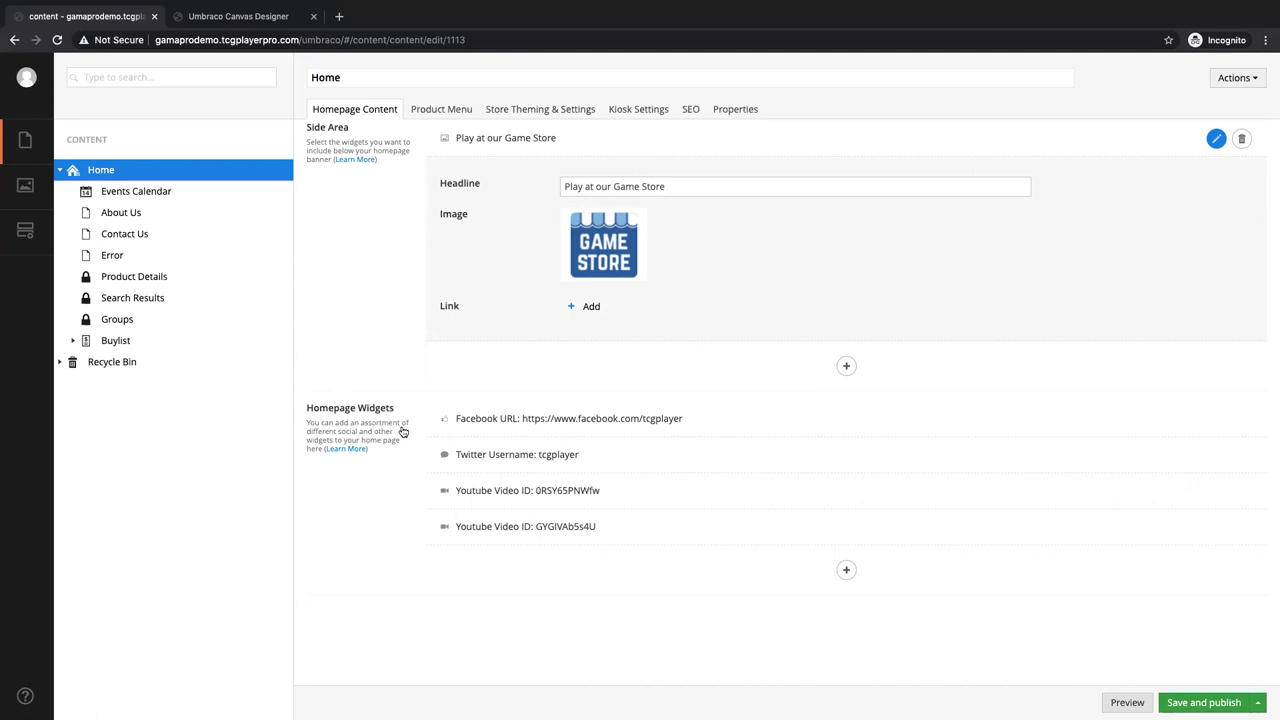
pyautogui.click(257, 16)
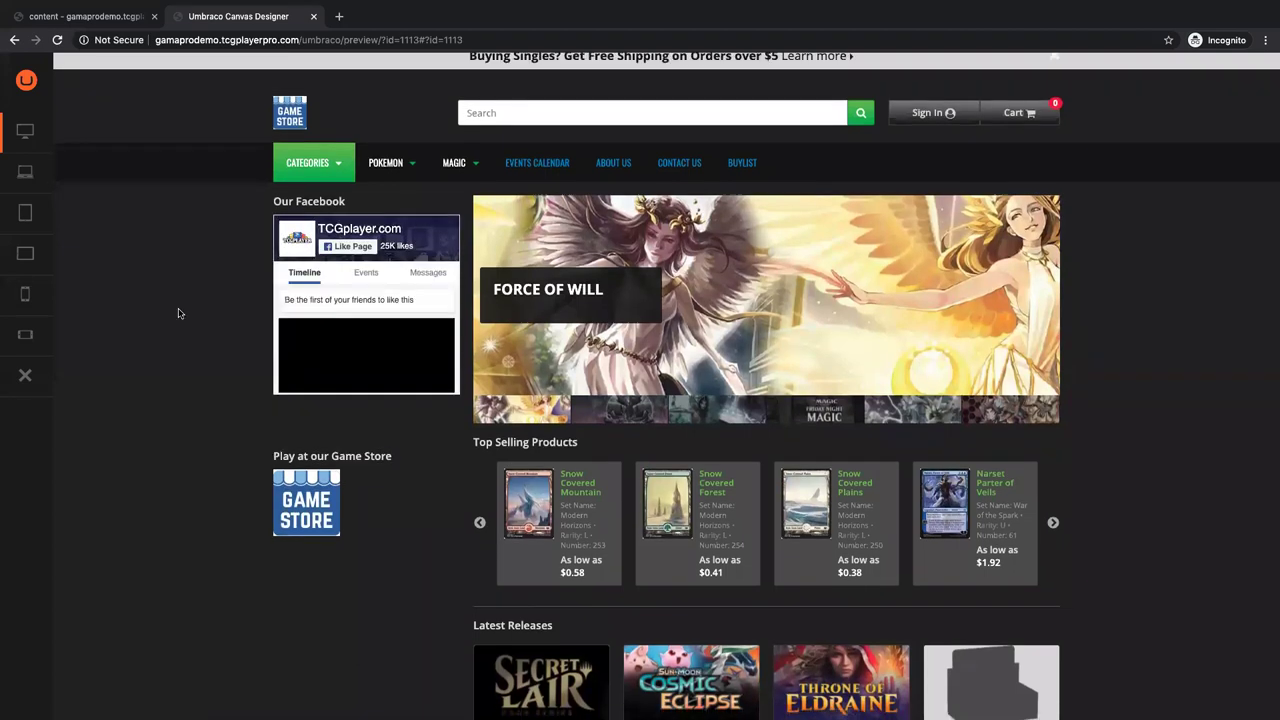
pyautogui.scroll(-3, 279, 117)
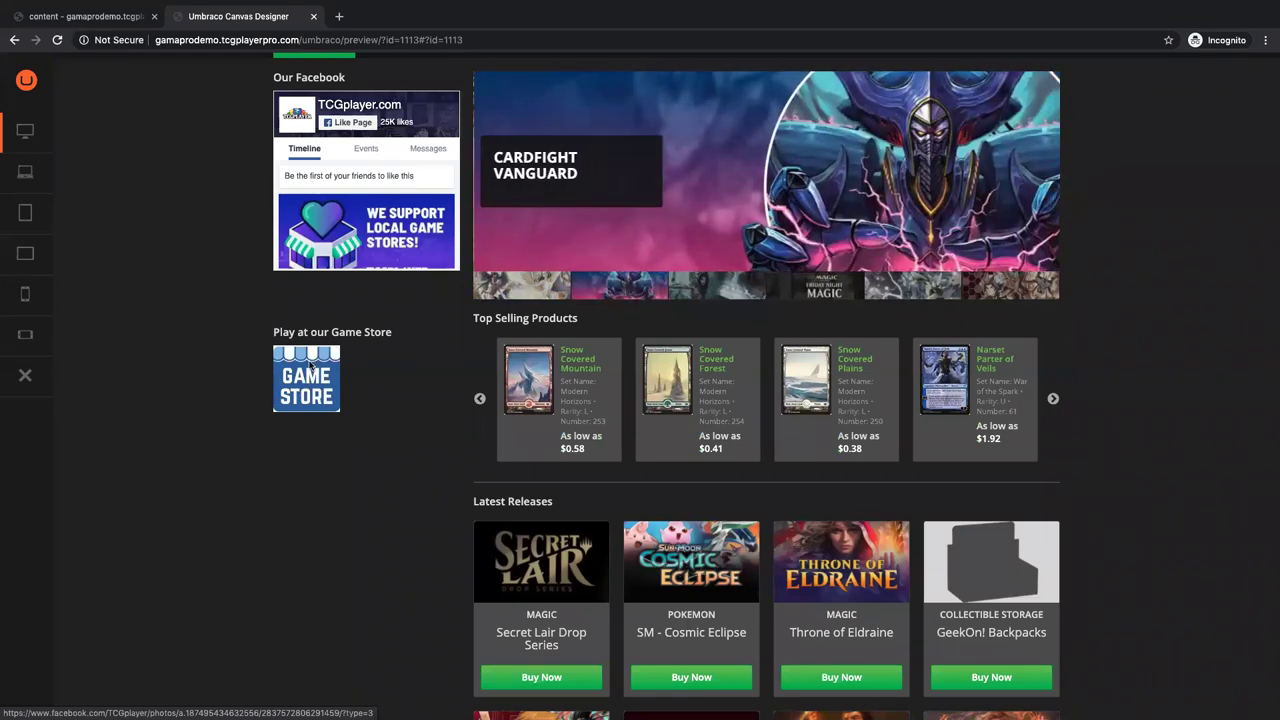
pyautogui.scroll(-1, 309, 364)
pyautogui.scroll(-7, 309, 364)
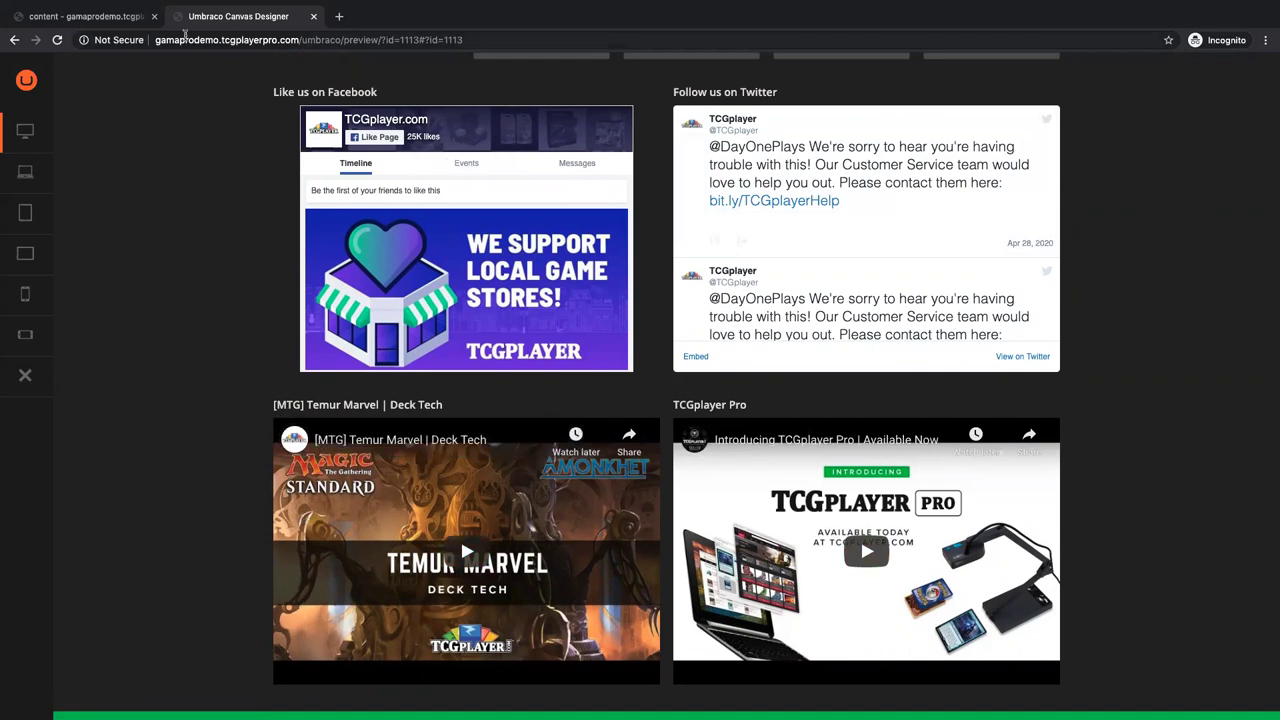
pyautogui.click(100, 17)
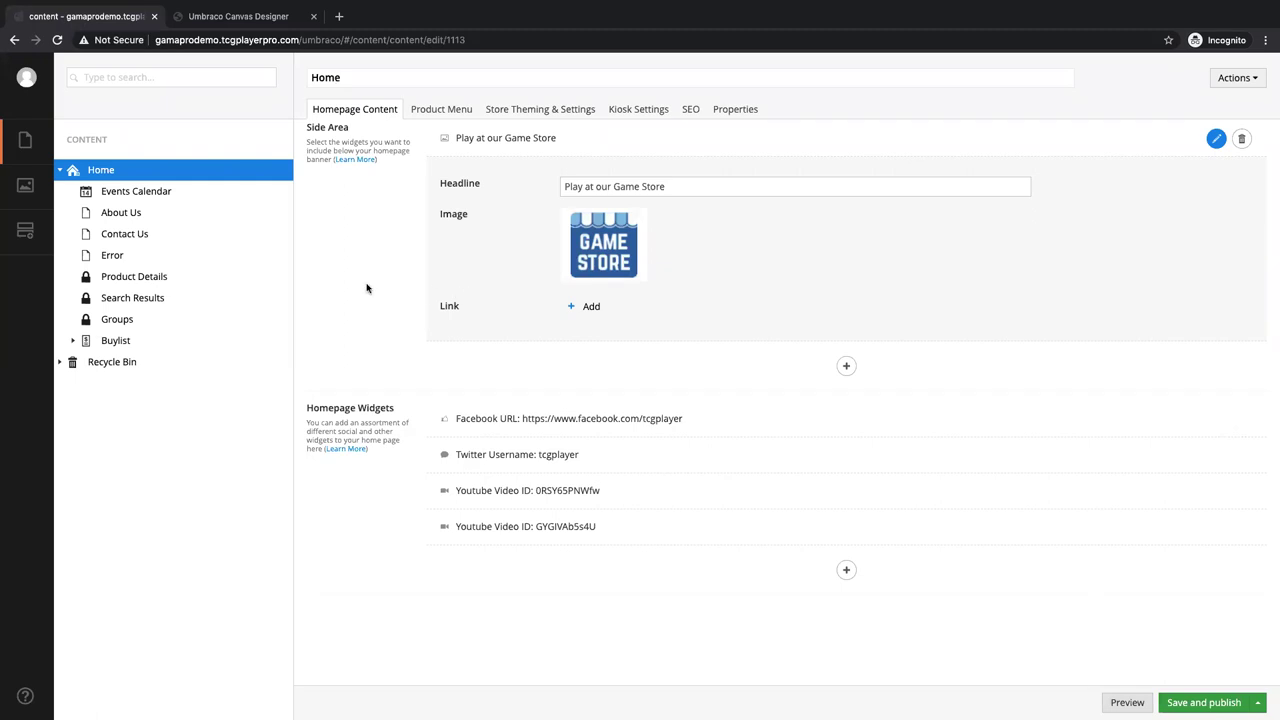
# - Look through the Media library and the Forms section, and return to the Content section
pyautogui.click(25, 185)
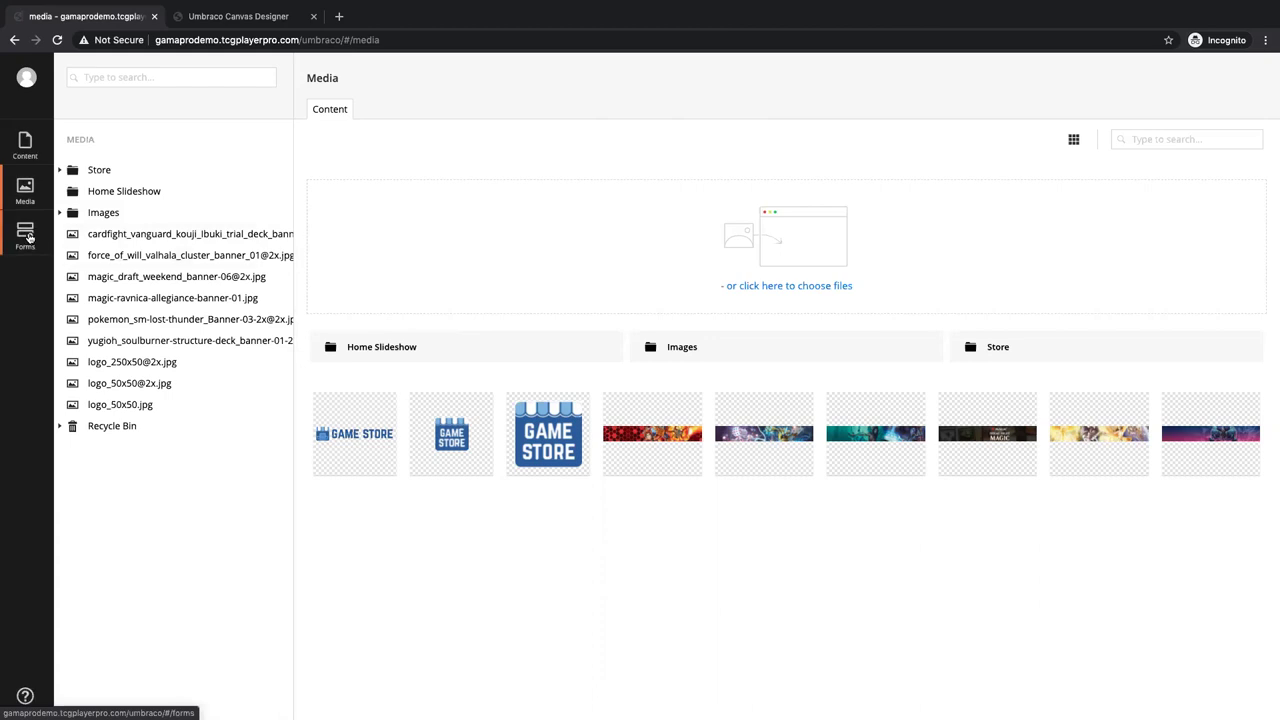
pyautogui.click(23, 237)
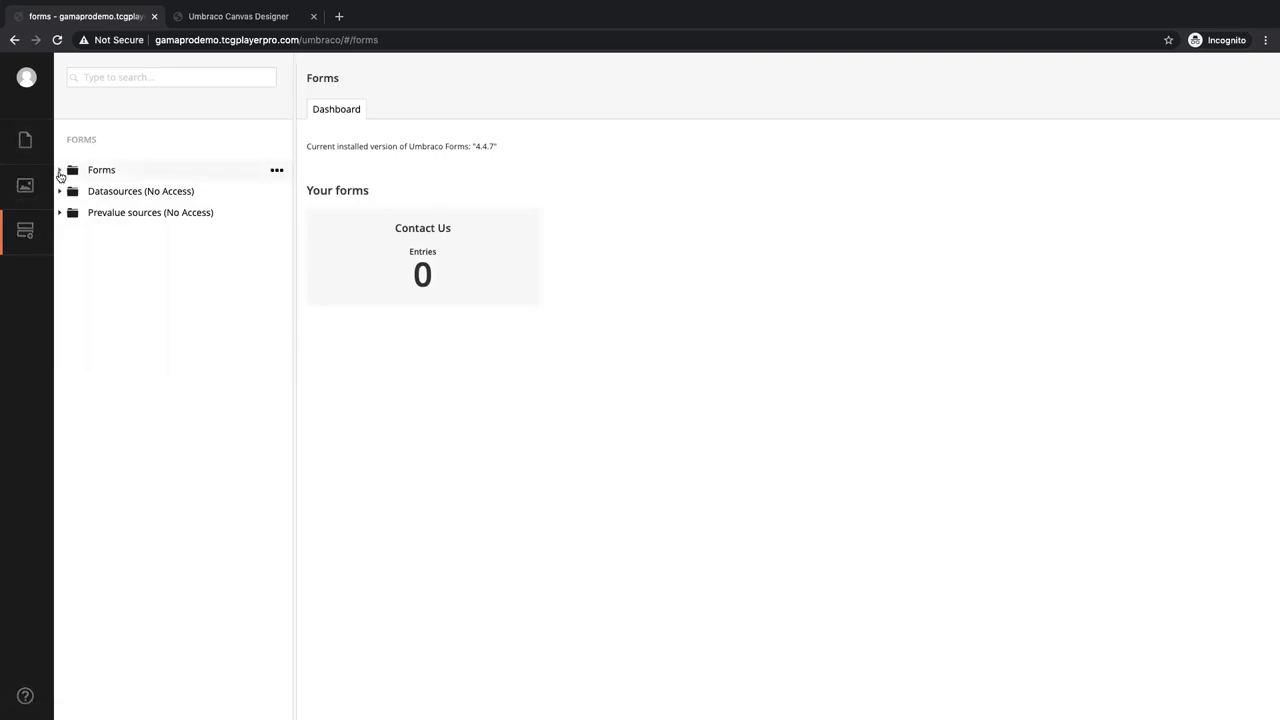
pyautogui.click(30, 183)
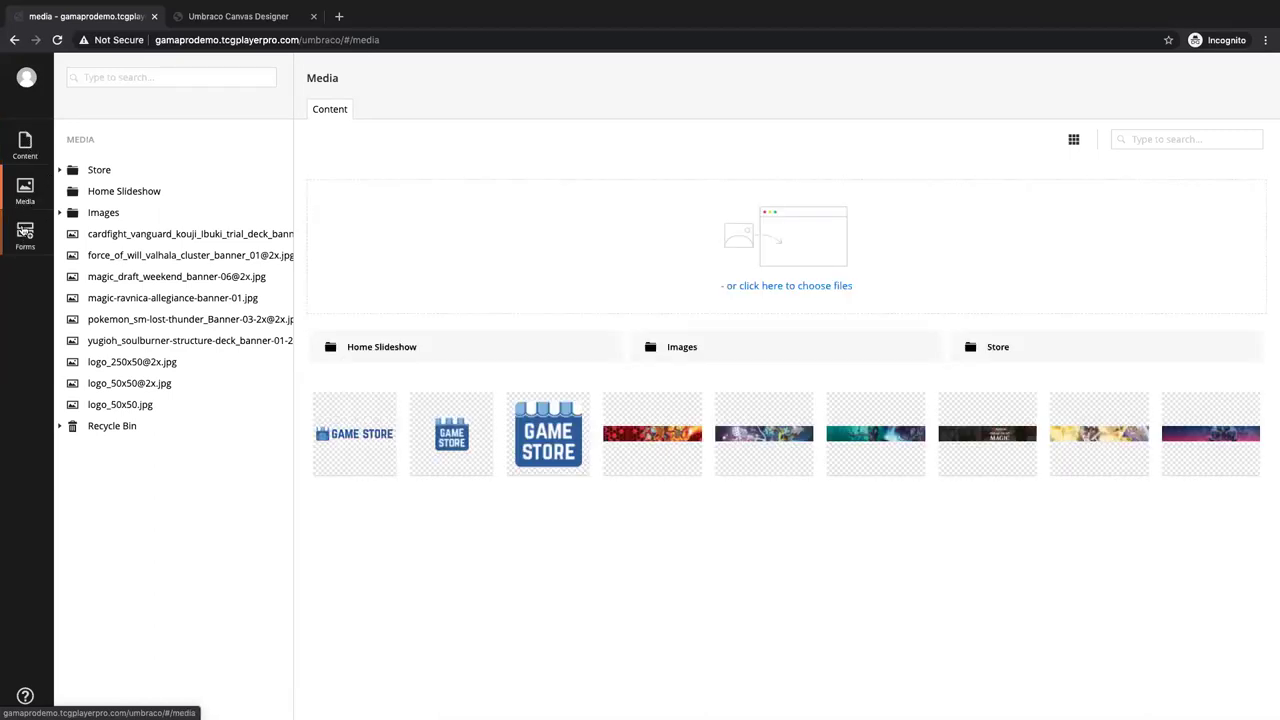
pyautogui.click(26, 146)
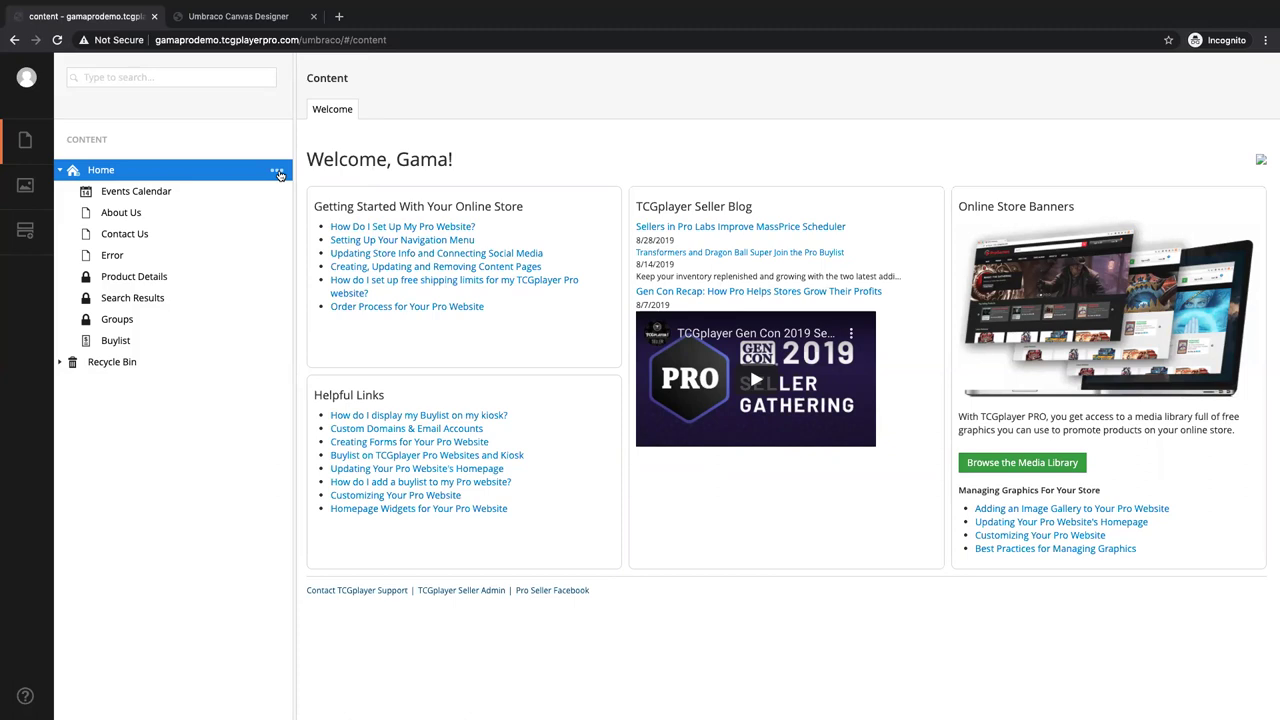
# - Start a blank Page under Home and examine its Page Headline, Headline Description and Main Content fields
pyautogui.click(277, 171)
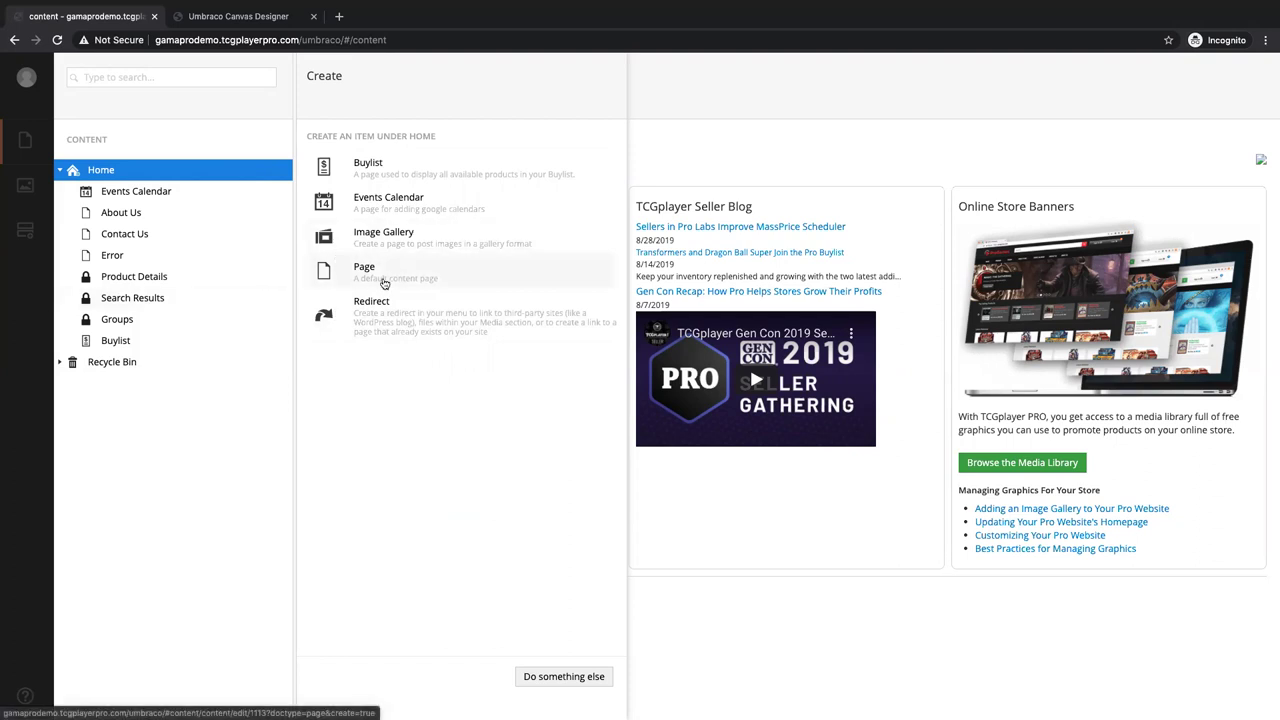
pyautogui.click(384, 284)
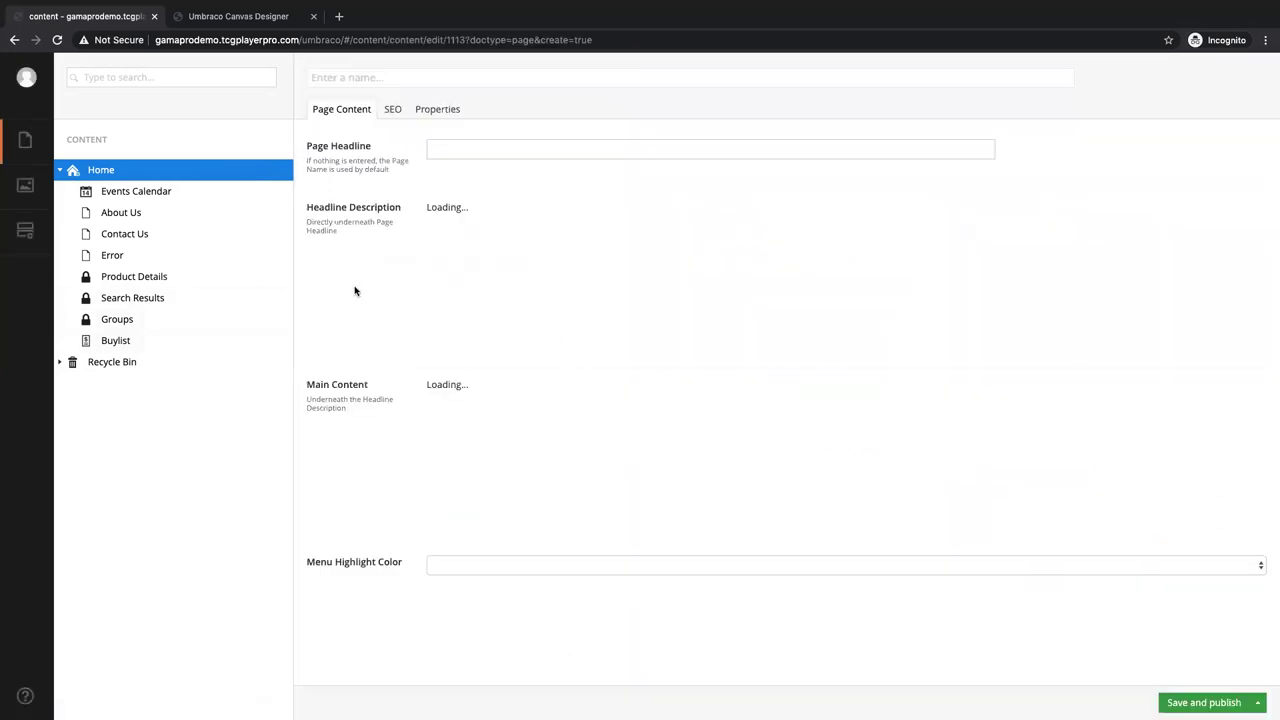
pyautogui.scroll(-3, 375, 290)
pyautogui.scroll(-3, 550, 290)
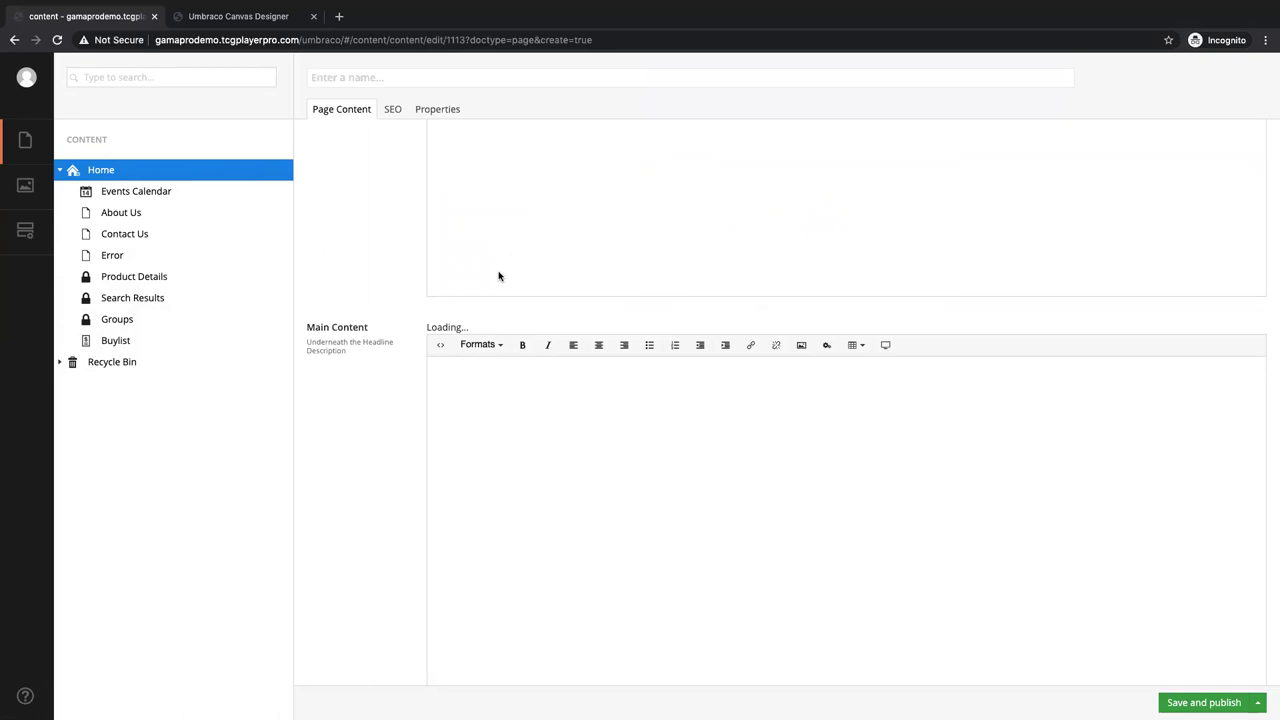
pyautogui.scroll(5, 499, 276)
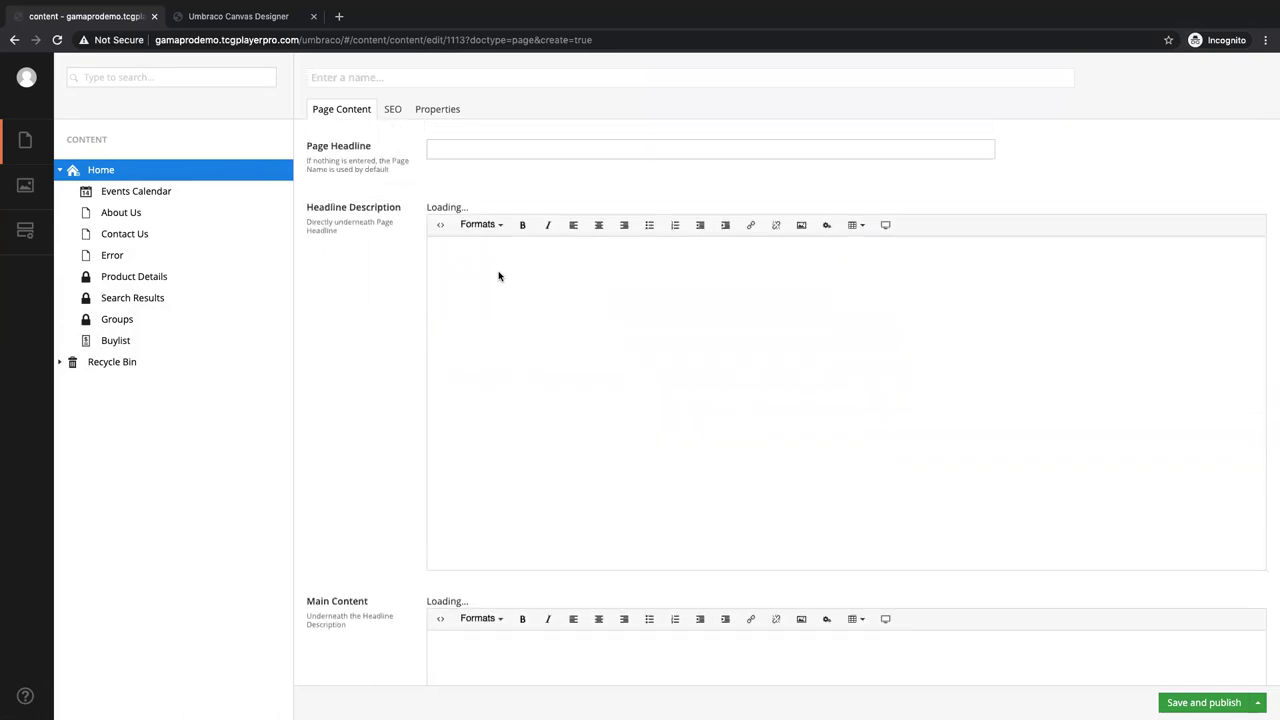
pyautogui.scroll(-3, 598, 421)
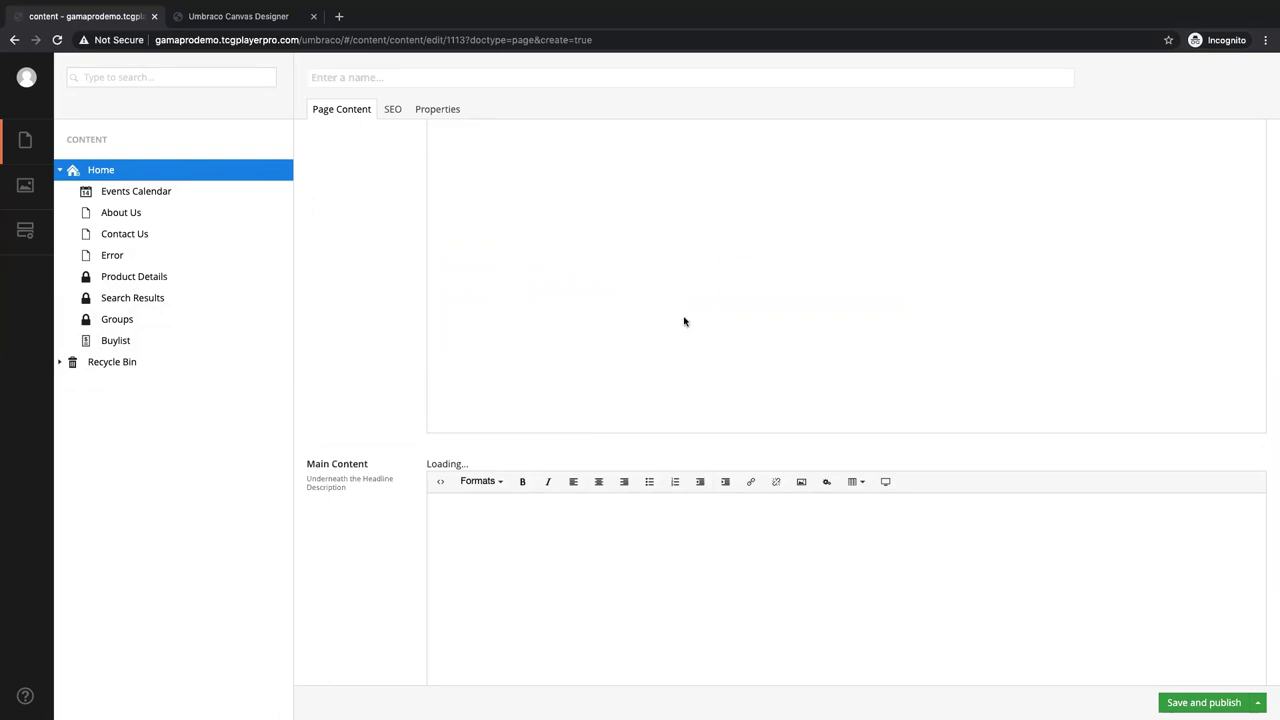
pyautogui.scroll(3, 680, 320)
pyautogui.click(276, 170)
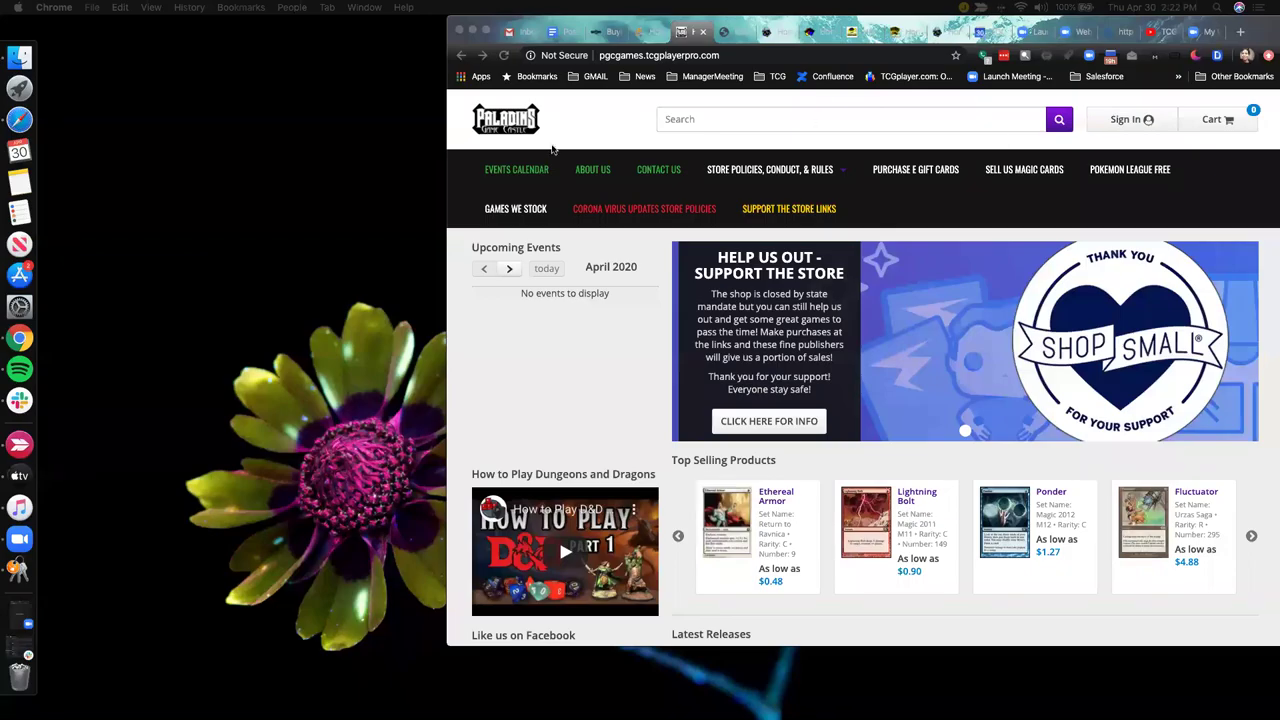
# - Enlarge the Paladins Game Castle storefront window and examine the homepage from its navigation menu to the footer
pyautogui.moveTo(455, 643); pyautogui.dragTo(38, 698)
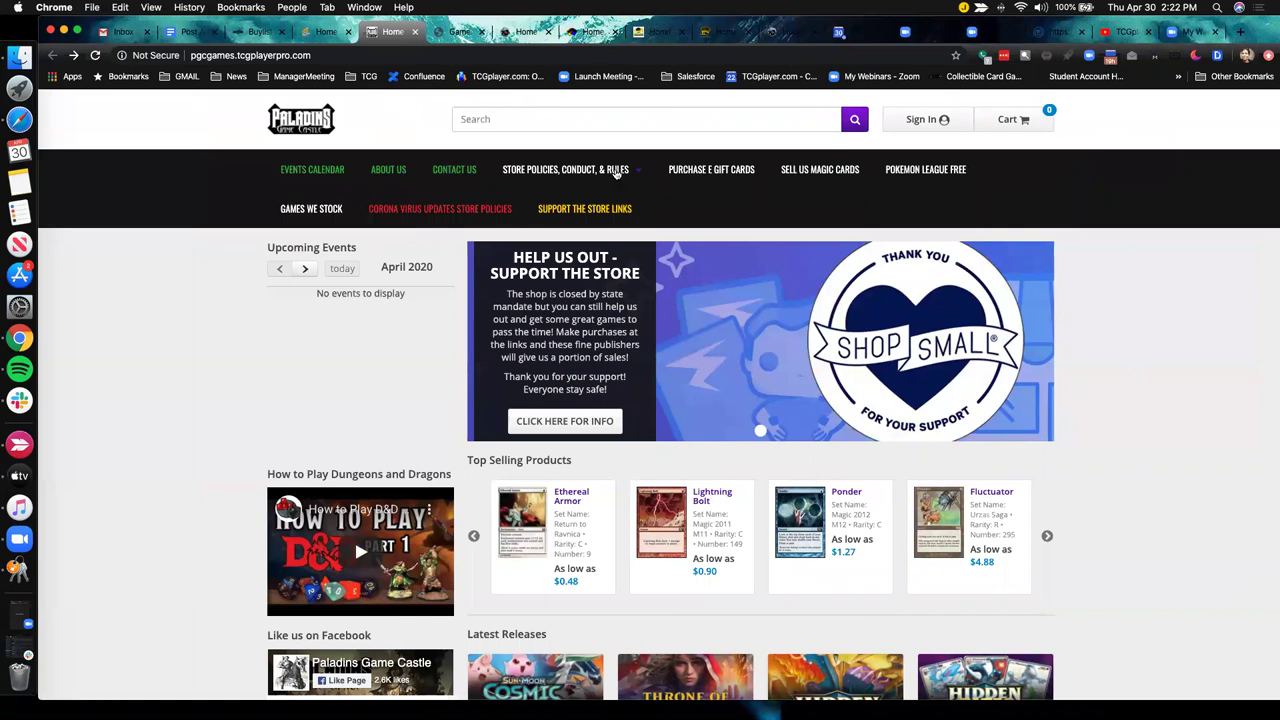
pyautogui.press('super+equal')
pyautogui.press('super+equal')
pyautogui.press('super+equal')
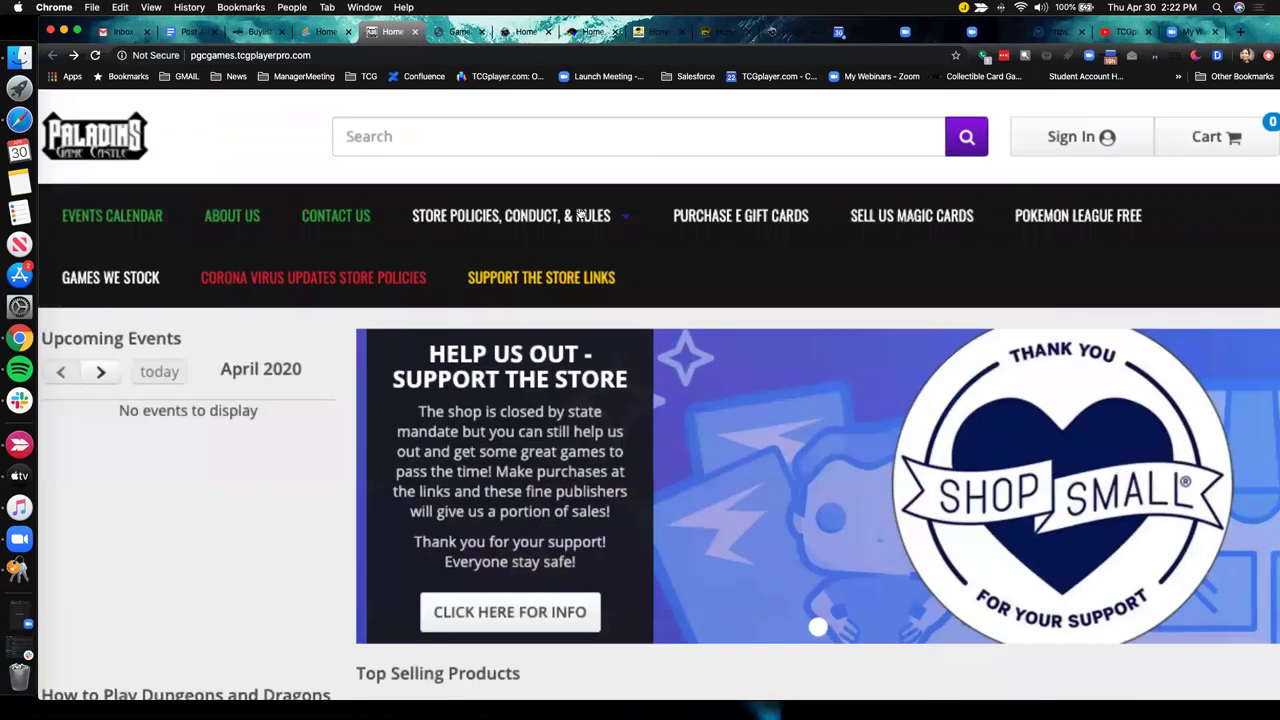
pyautogui.press('super+0')
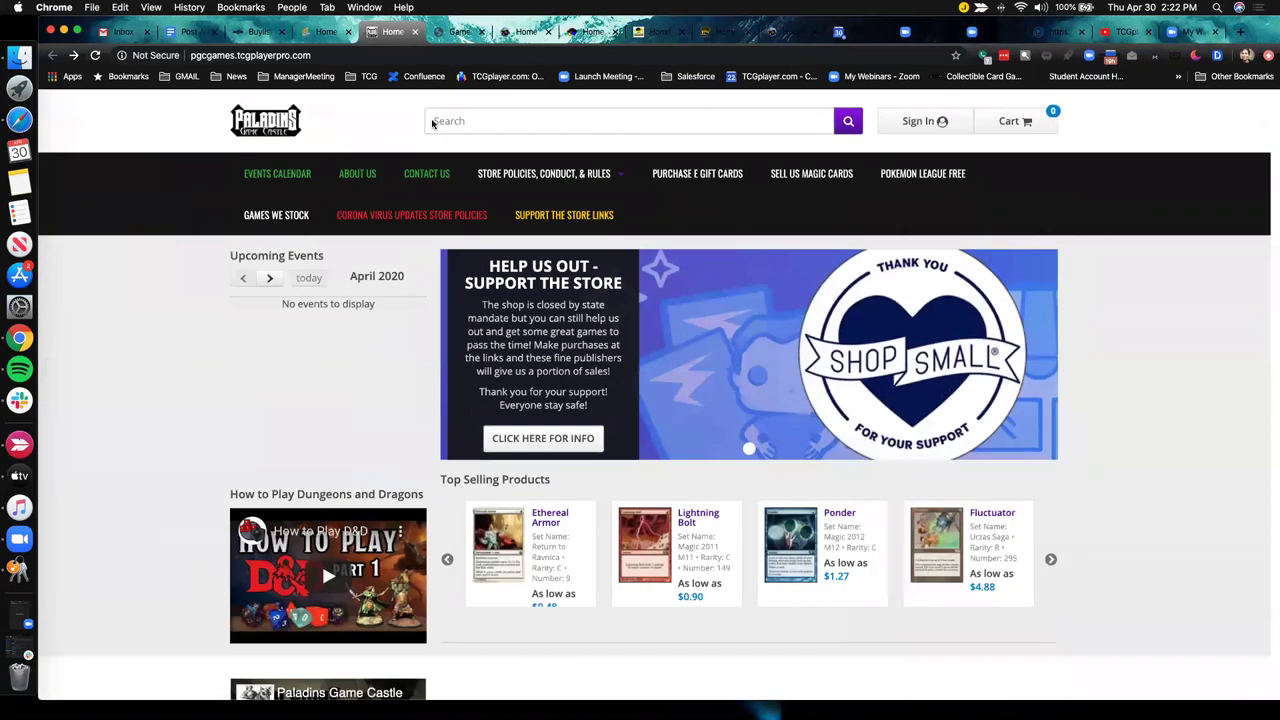
pyautogui.press('super+minus')
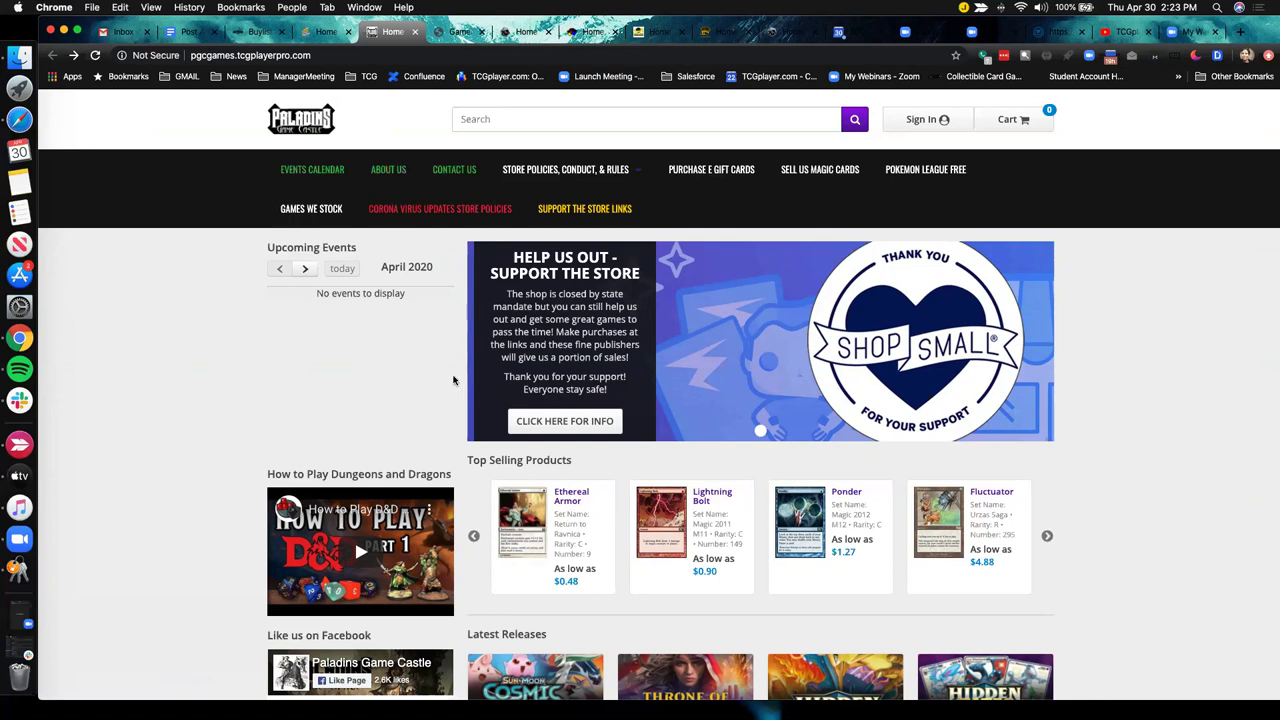
pyautogui.scroll(-8, 195, 413)
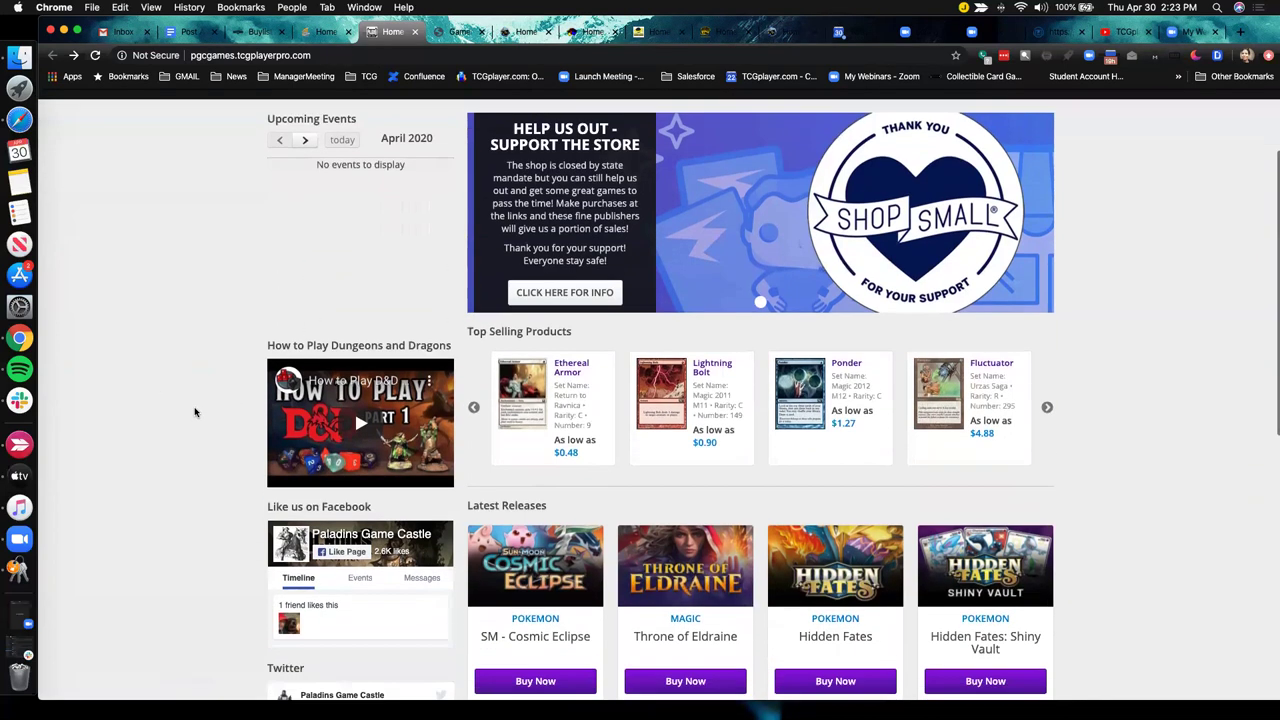
pyautogui.scroll(-6, 195, 413)
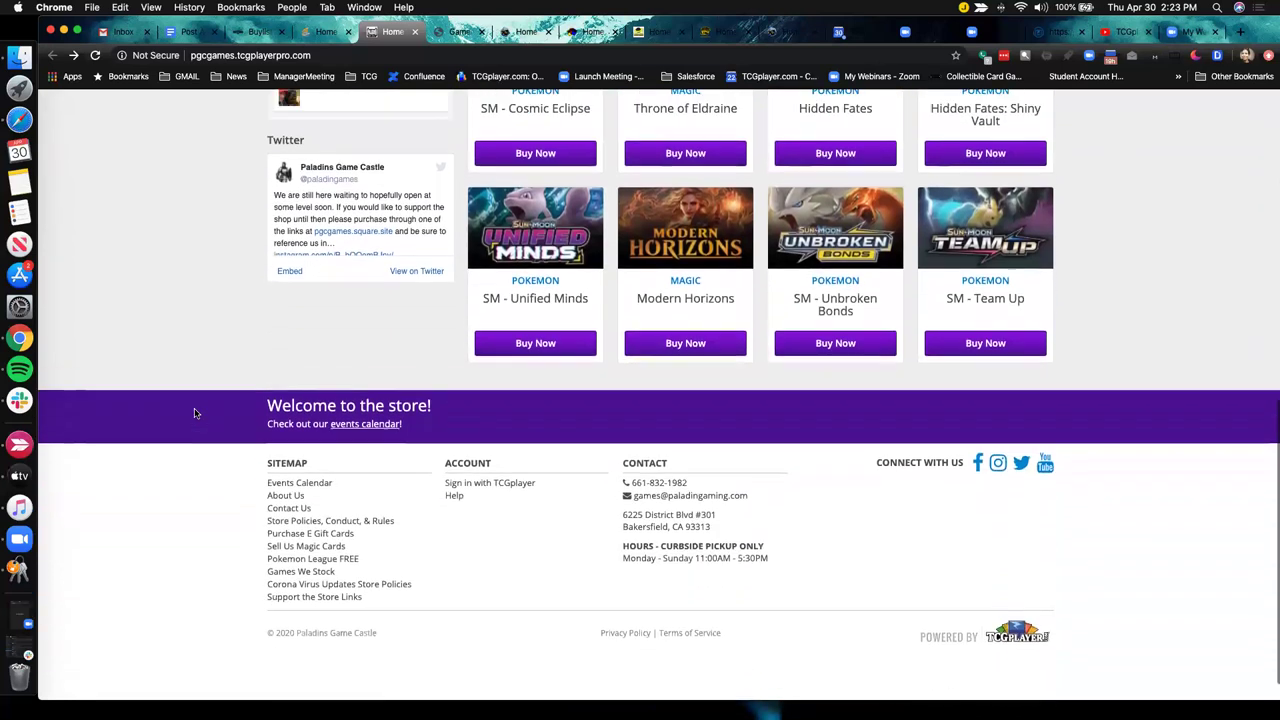
pyautogui.scroll(15, 195, 413)
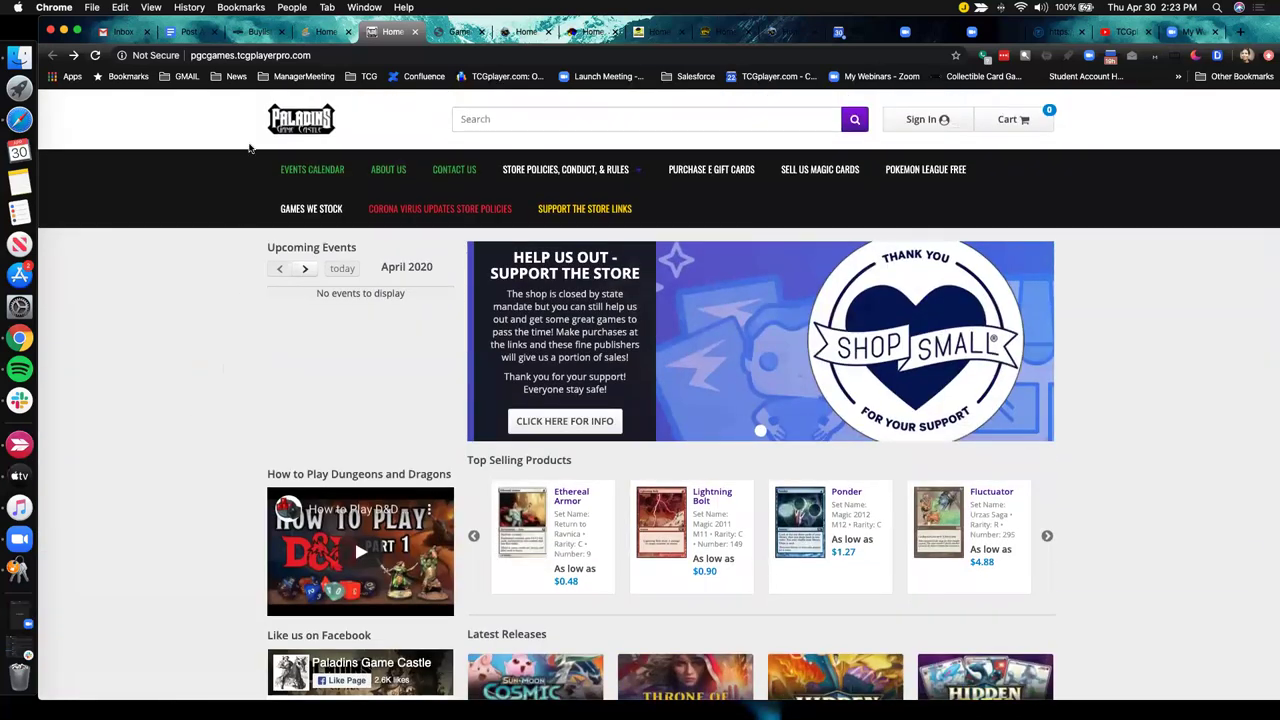
# - Switch to the Gamers N' Geeks storefront, explore its navigation submenus, and view the Magic The Gathering "Modern - January 2019" DeckTech page
pyautogui.click(459, 33)
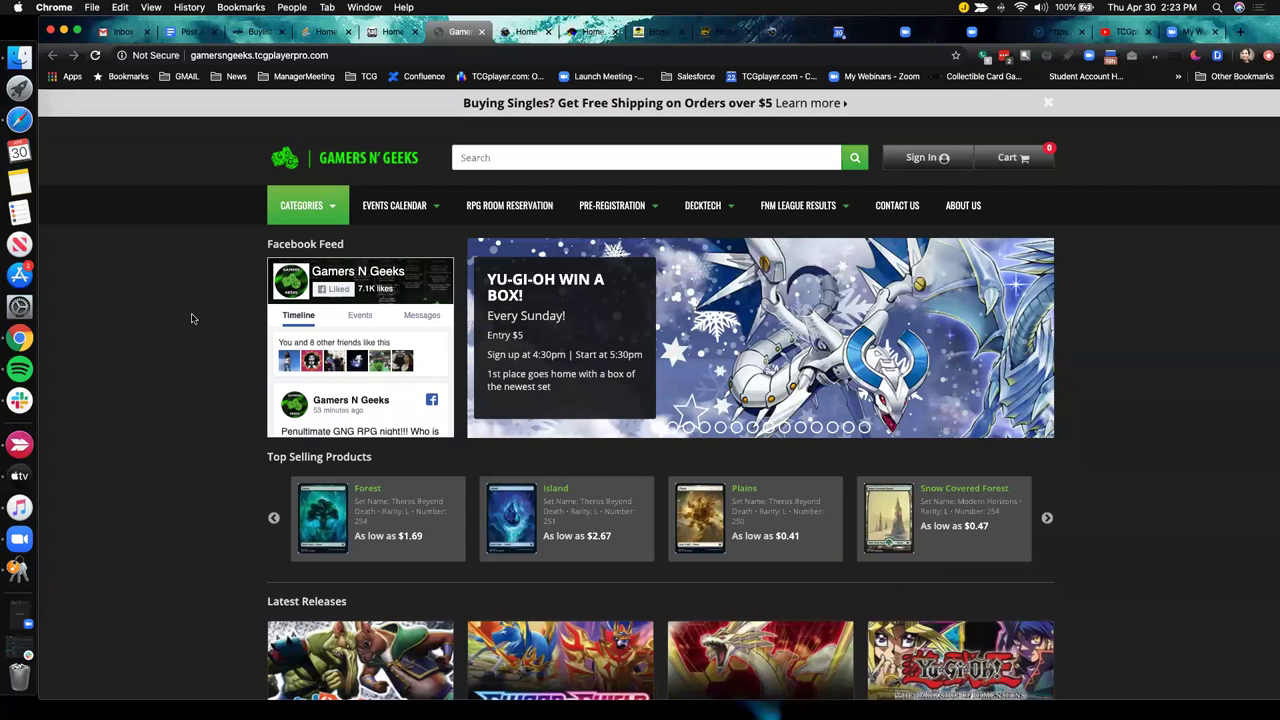
pyautogui.scroll(-2, 192, 318)
pyautogui.scroll(2, 192, 318)
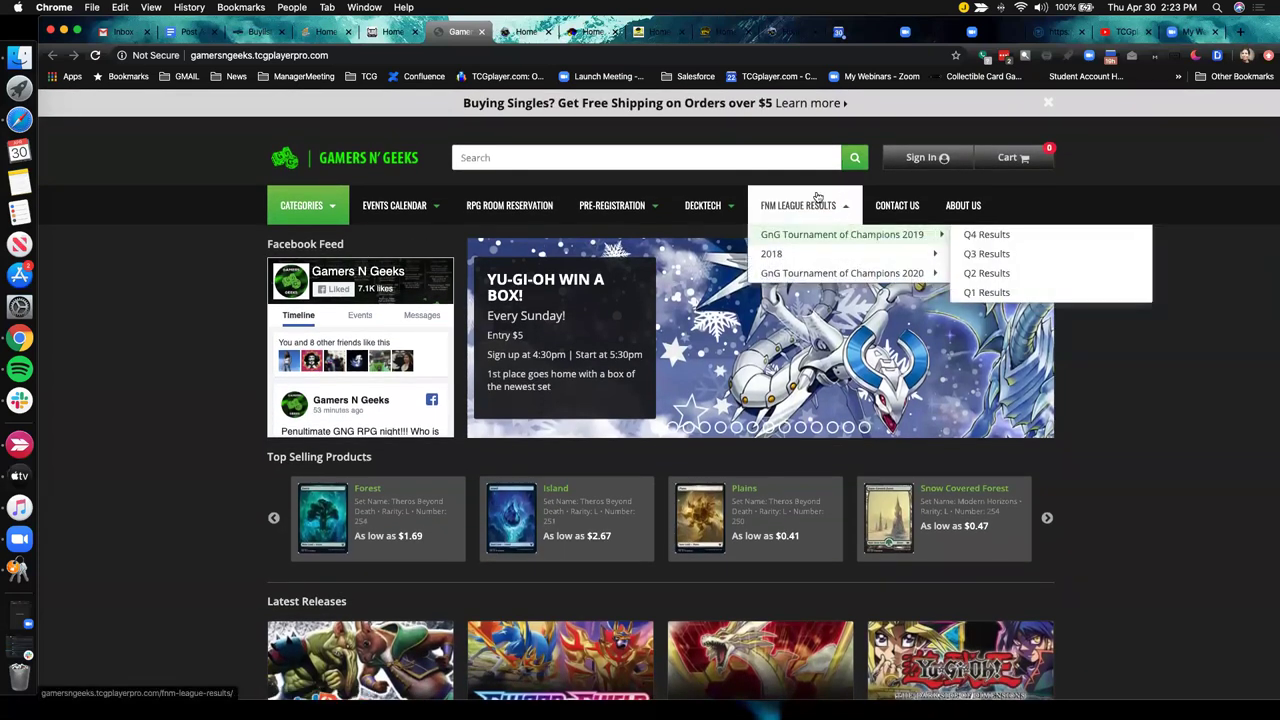
pyautogui.moveTo(721, 212)
pyautogui.moveTo(740, 236)
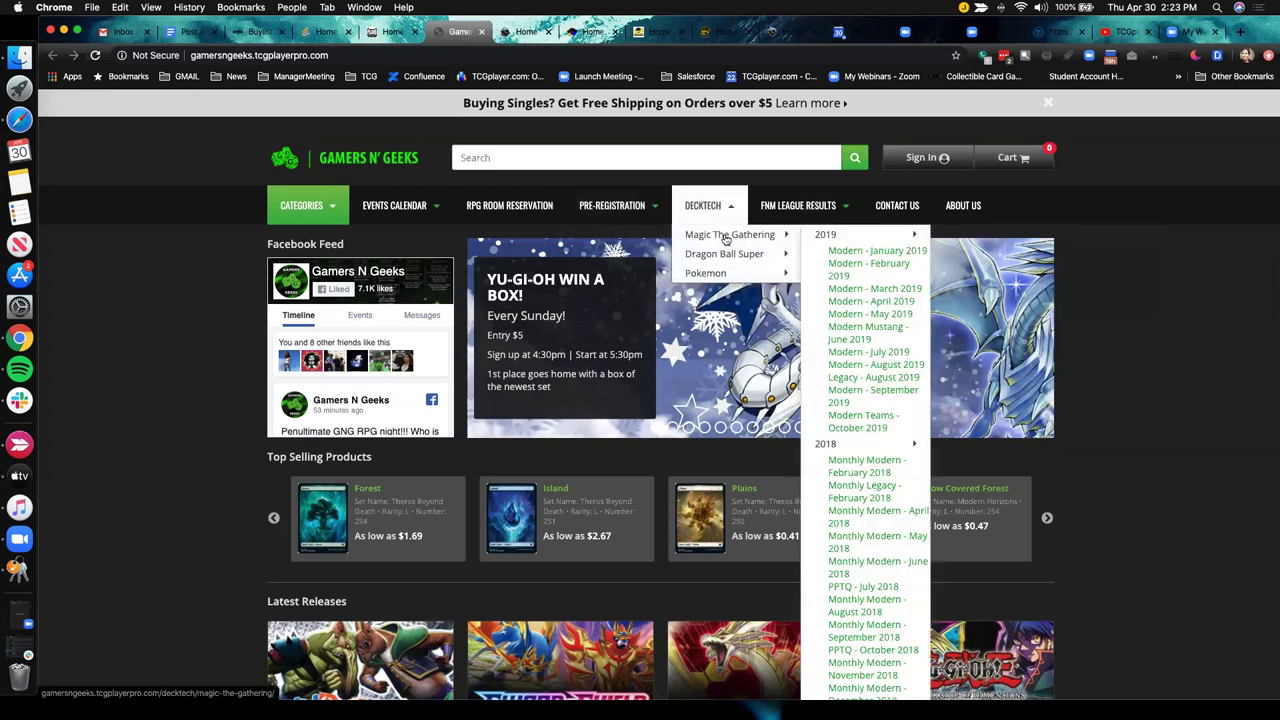
pyautogui.click(853, 252)
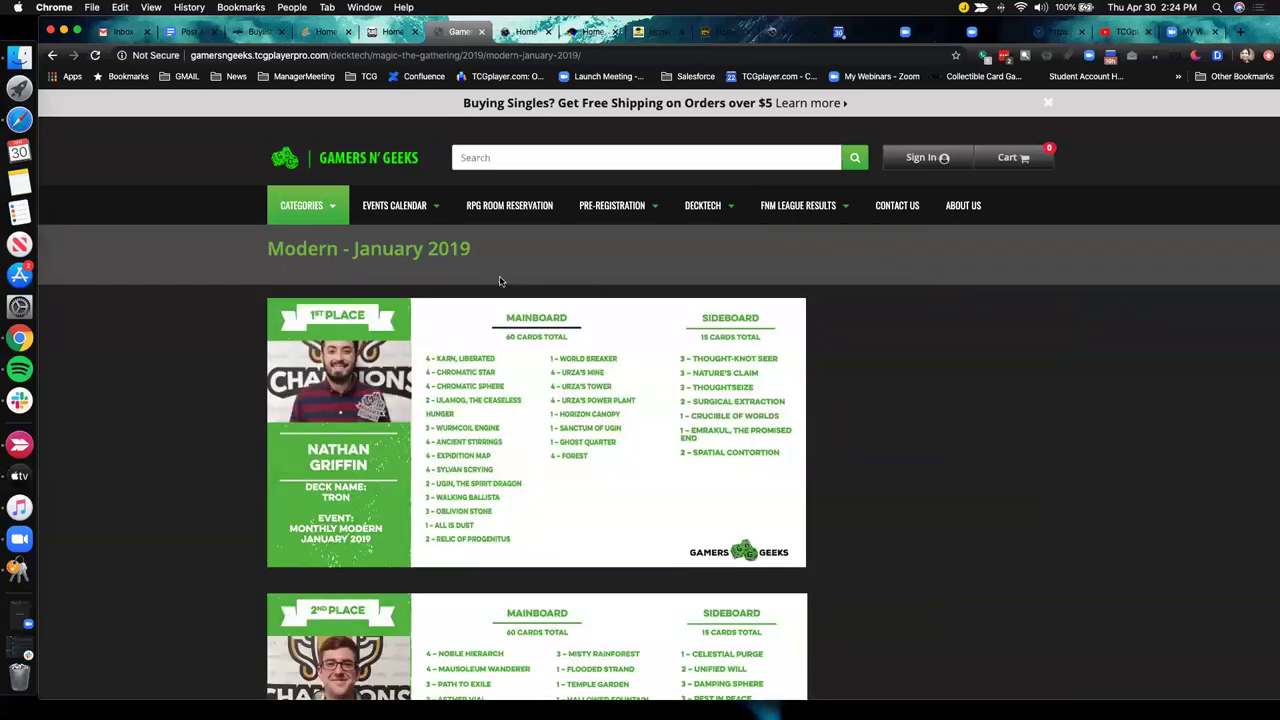
pyautogui.scroll(-10, 623, 449)
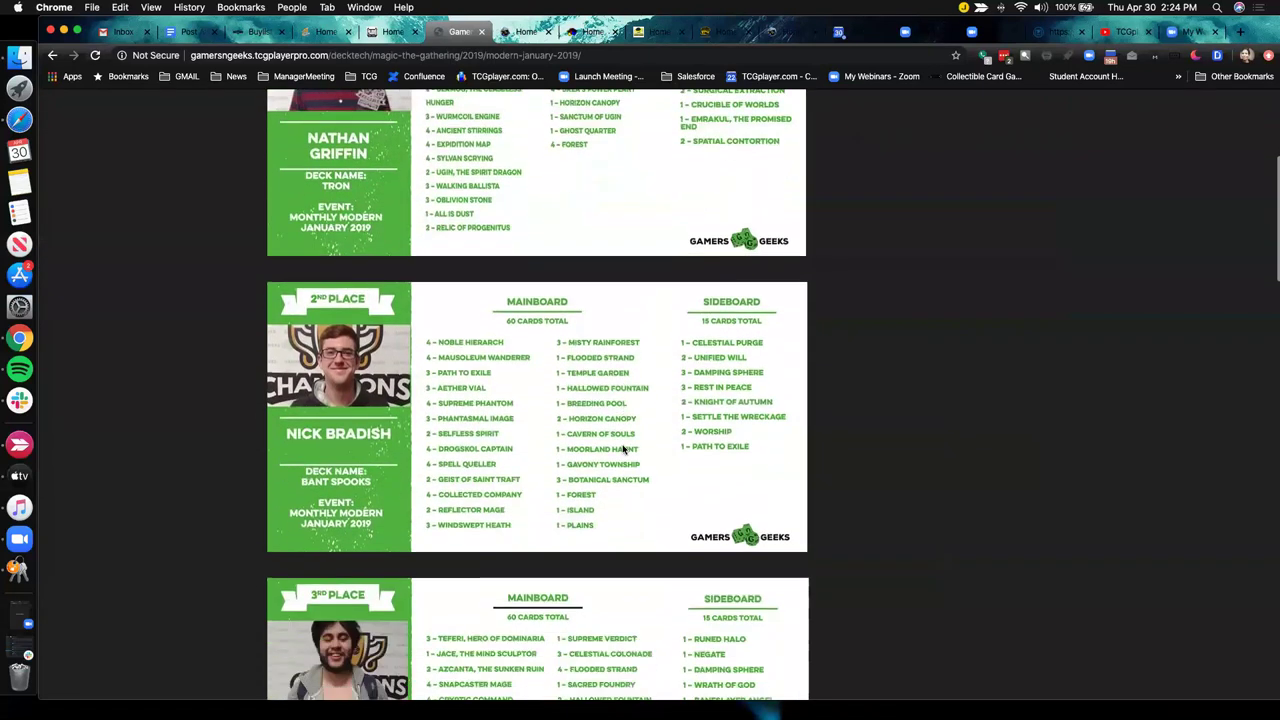
pyautogui.scroll(10, 623, 449)
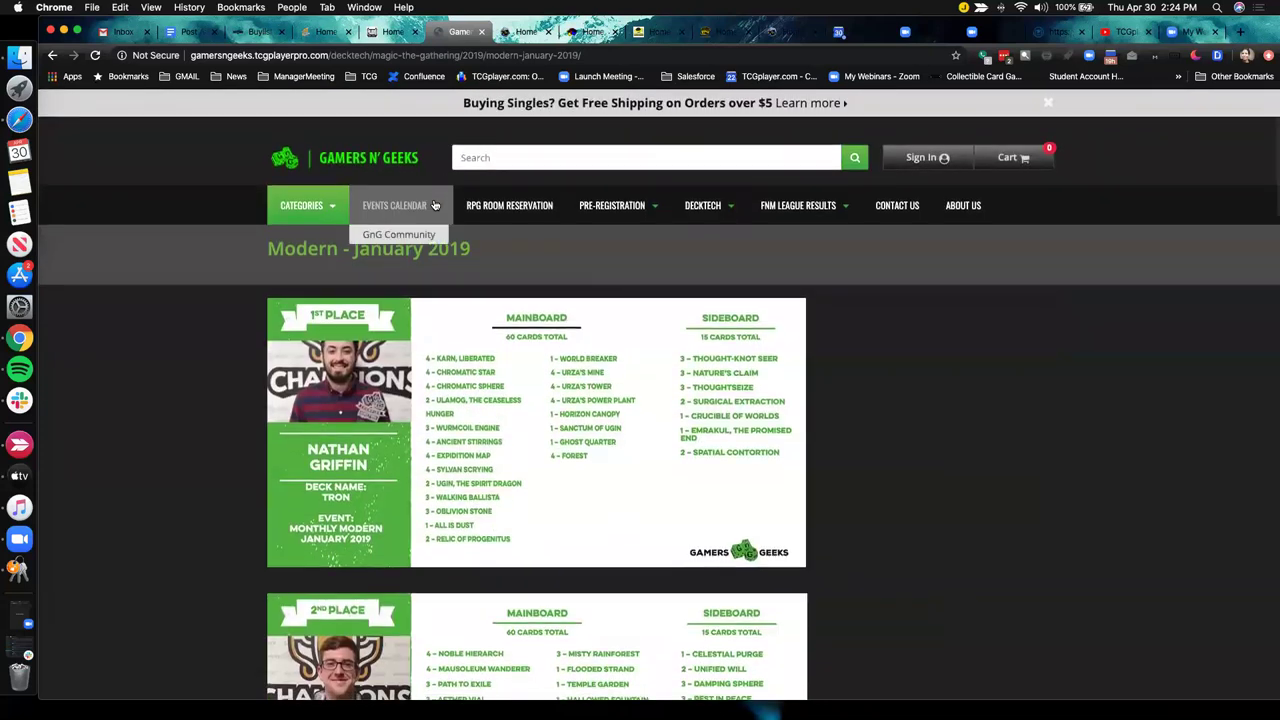
# - View the RPG Room Reservation page and its linked reservation calendar, and return to the reservation page
pyautogui.click(531, 204)
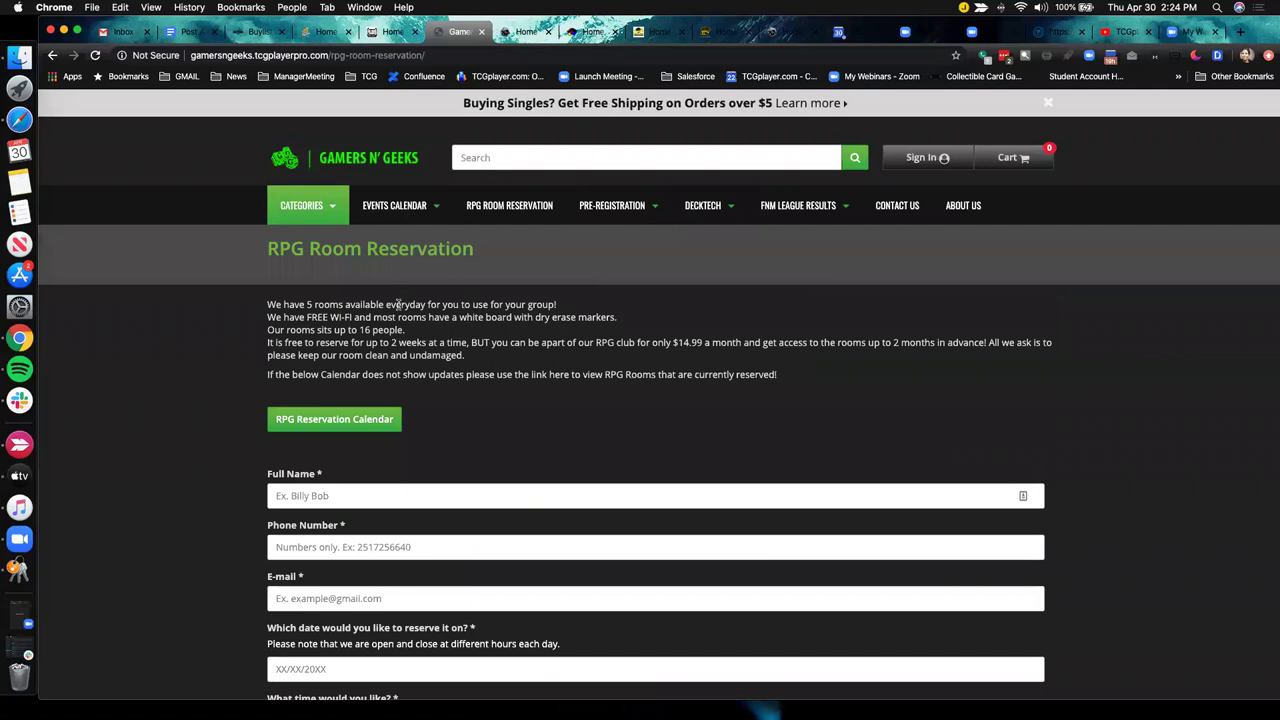
pyautogui.click(355, 425)
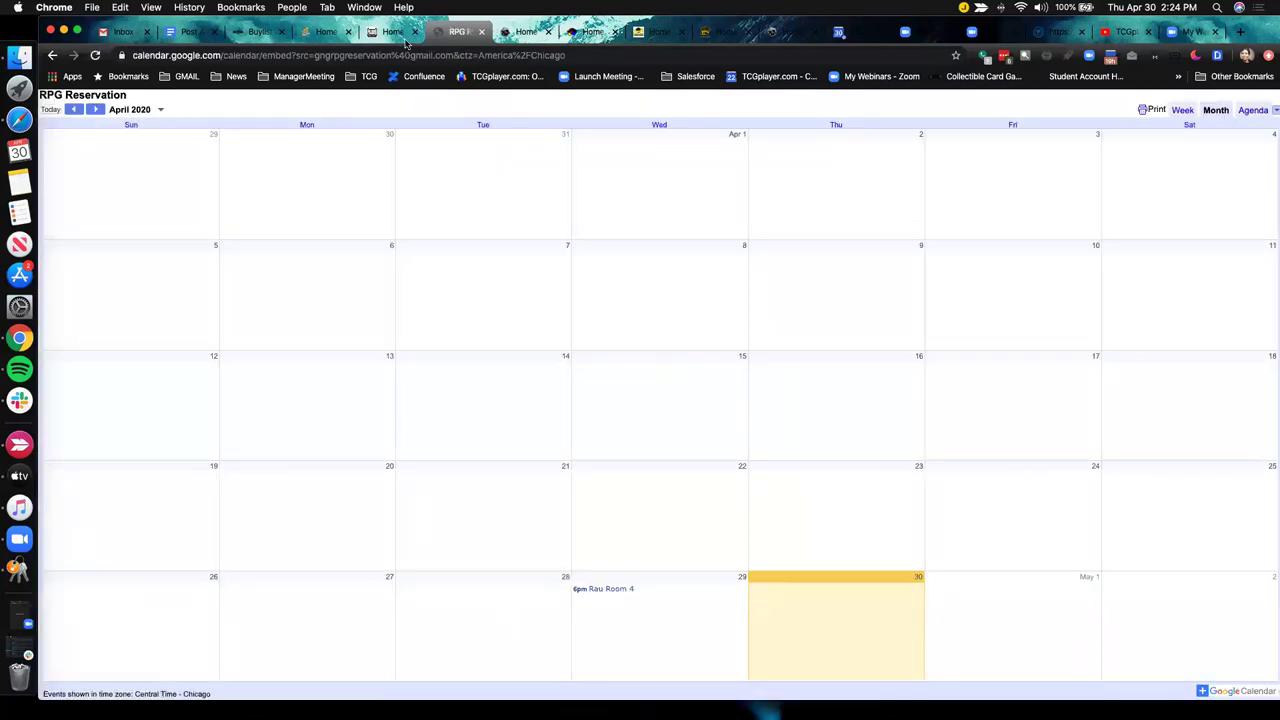
pyautogui.click(53, 56)
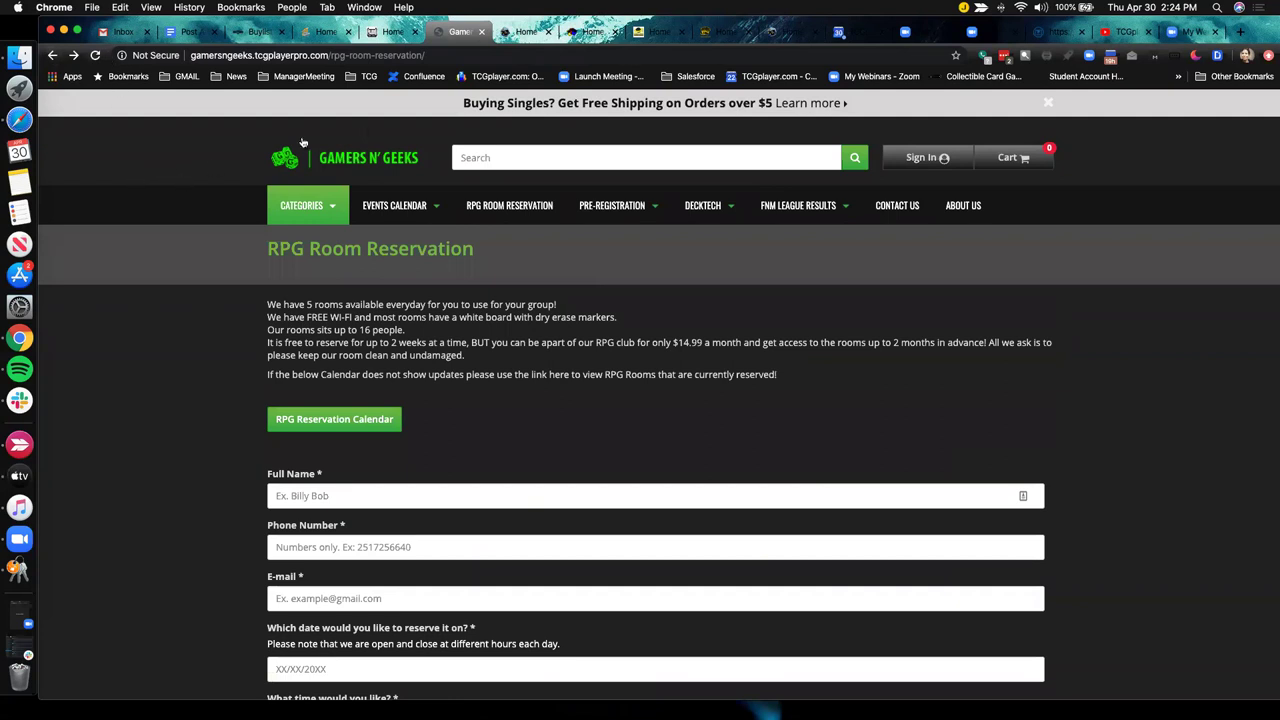
# - Switch to the BGC Cards storefront and inspect its product categories and the Citadel Paints slide in the homepage banner
pyautogui.click(520, 33)
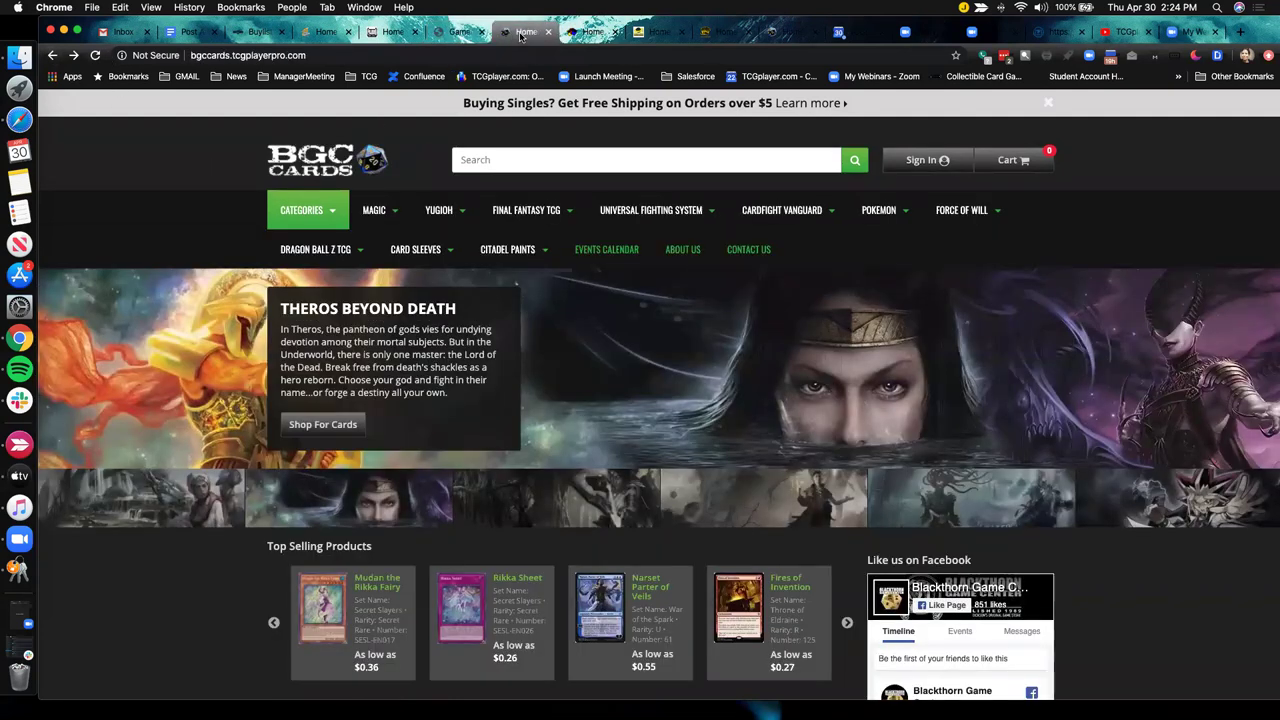
pyautogui.moveTo(301, 210)
pyautogui.moveTo(398, 255)
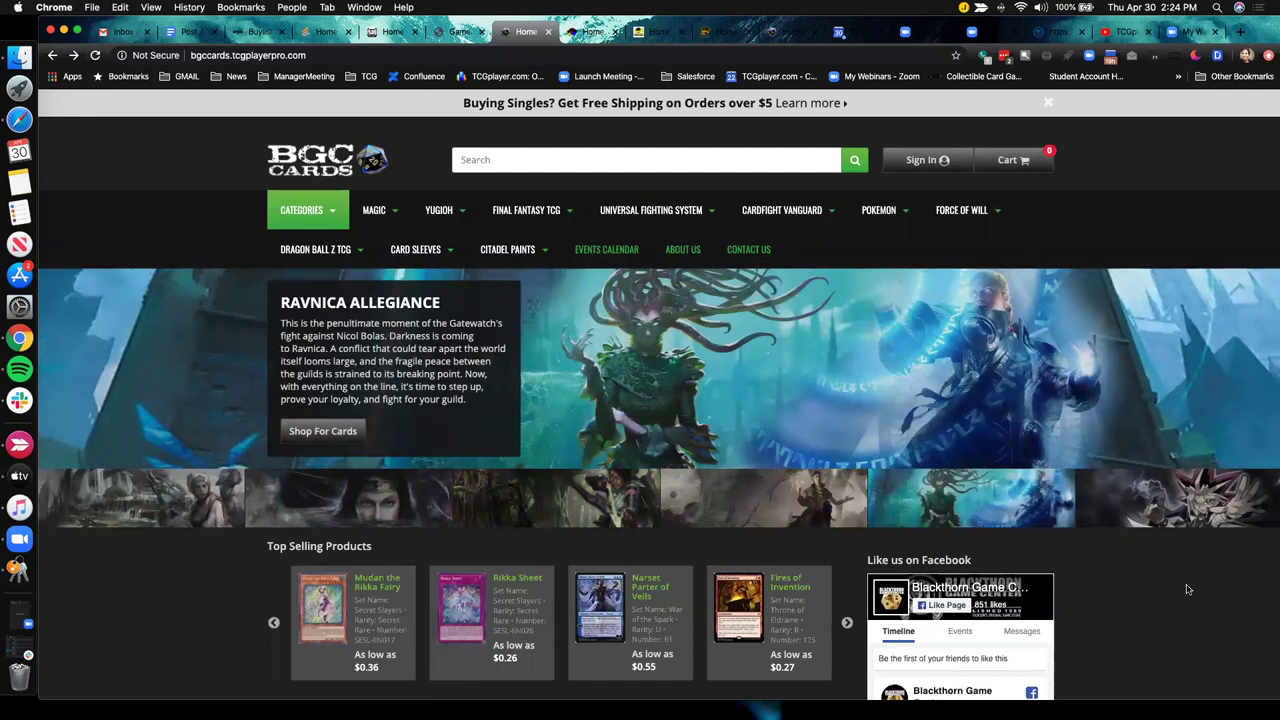
pyautogui.click(1152, 511)
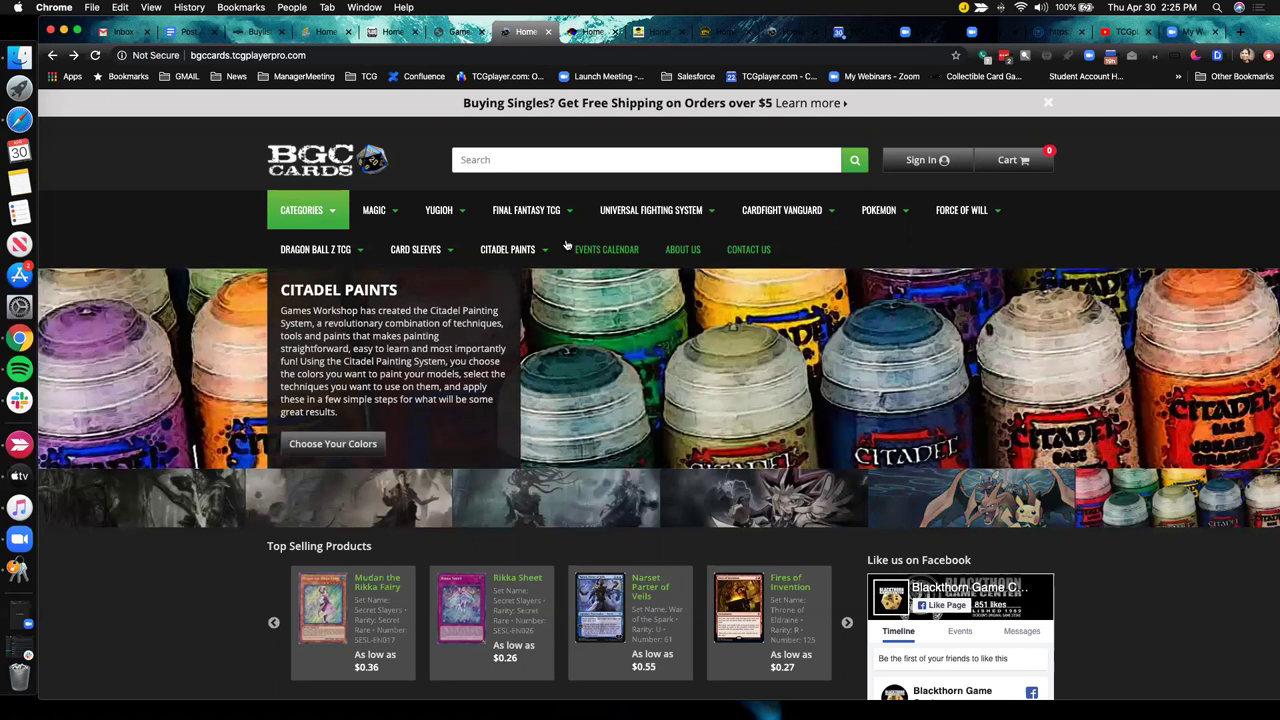
# - Follow the Citadel Paints banner to the Citadel Paint Pots products, and look over the listing and the product menus
pyautogui.click(335, 445)
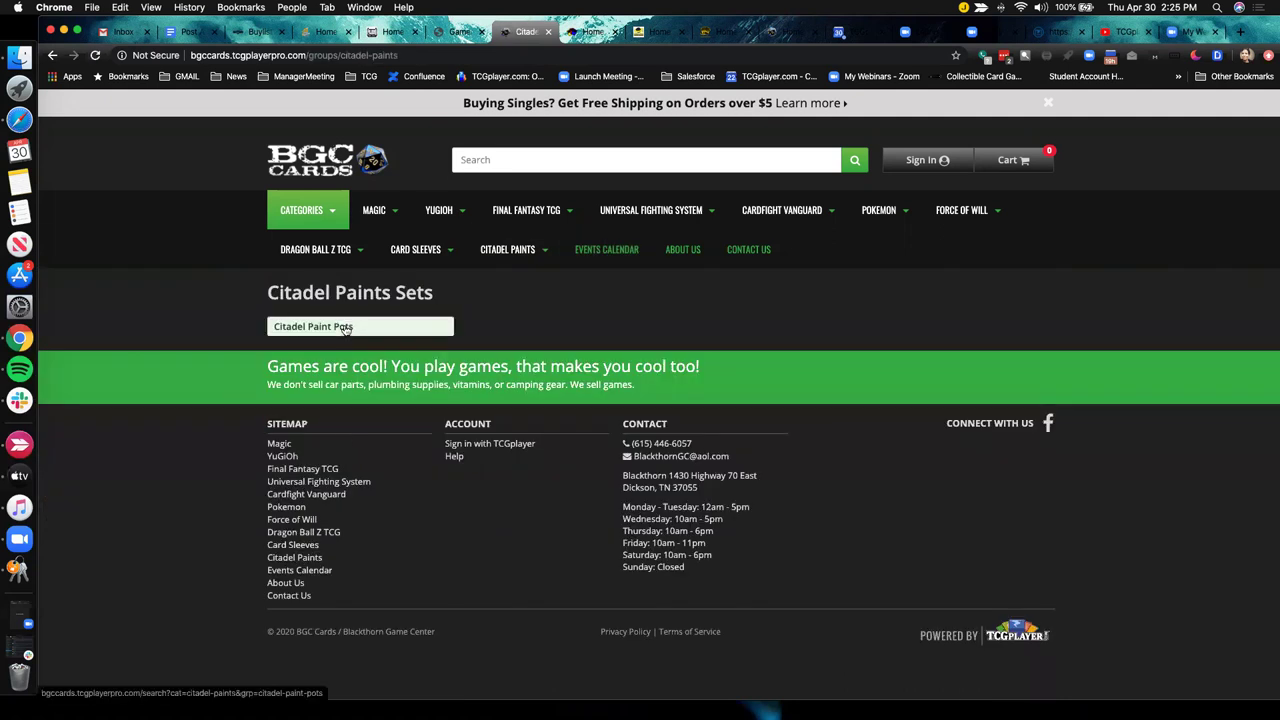
pyautogui.click(345, 329)
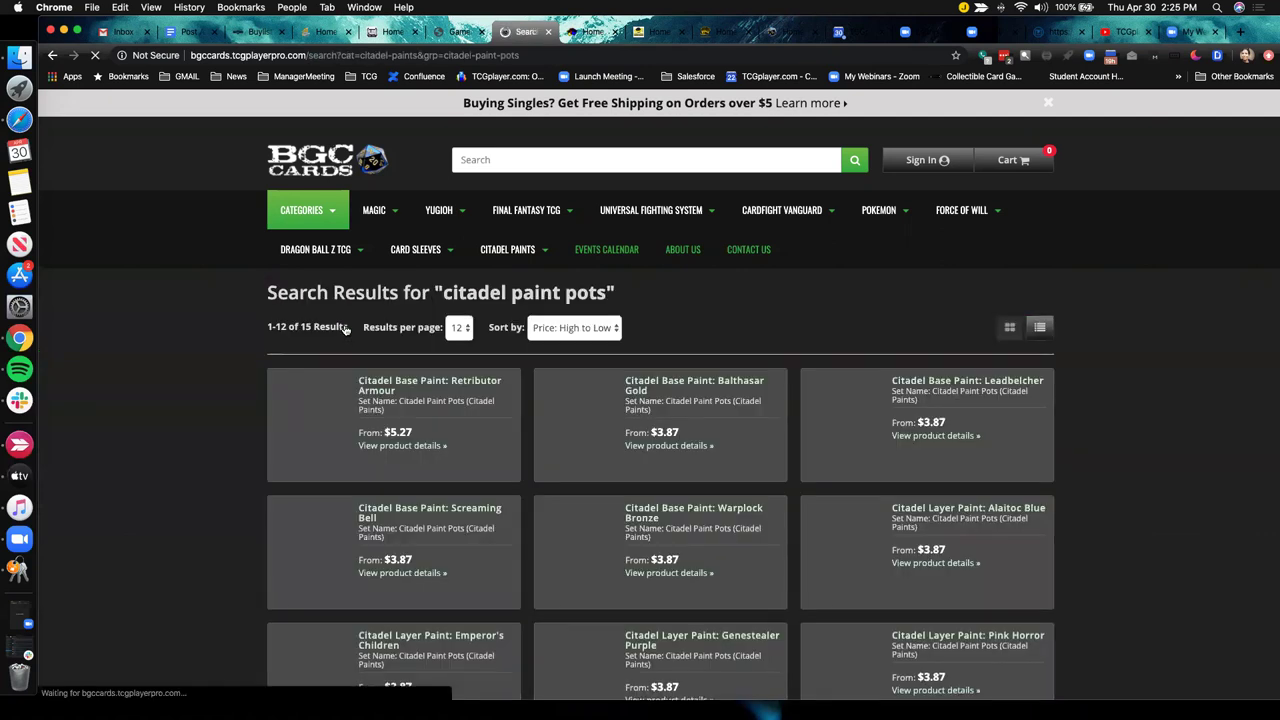
pyautogui.scroll(-4, 167, 497)
pyautogui.scroll(4, 167, 497)
pyautogui.moveTo(270, 263)
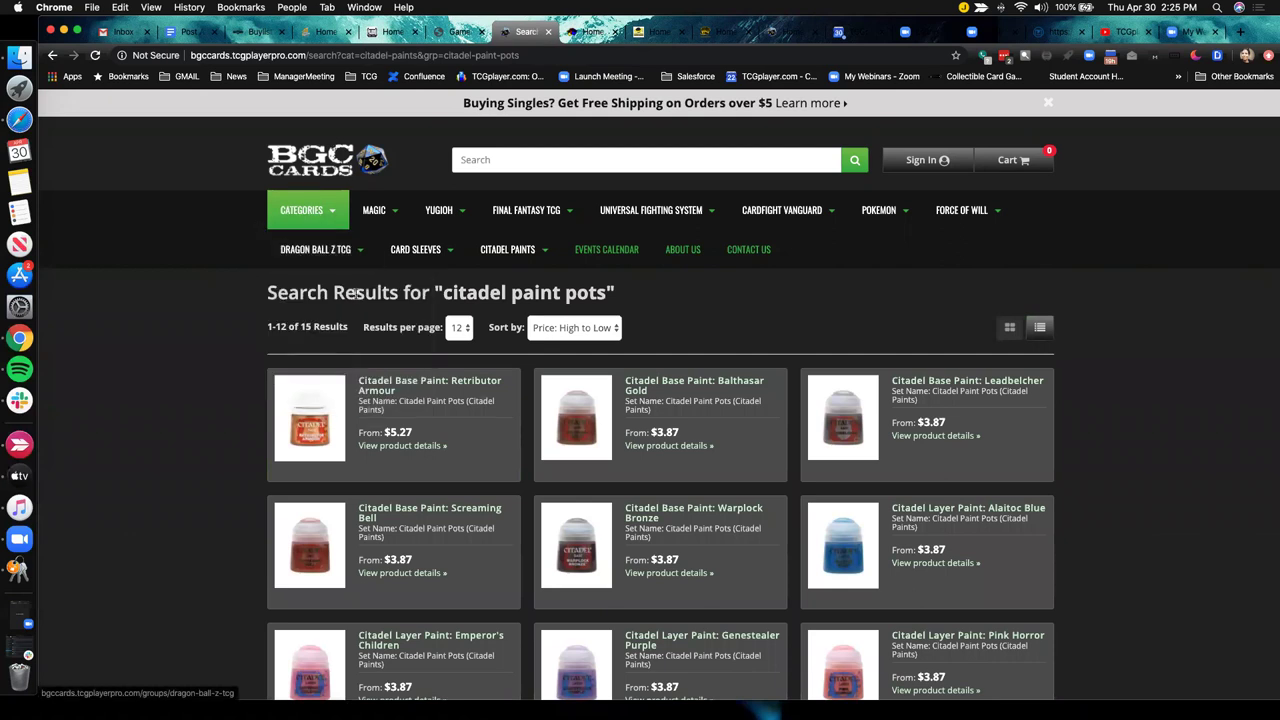
pyautogui.moveTo(422, 222)
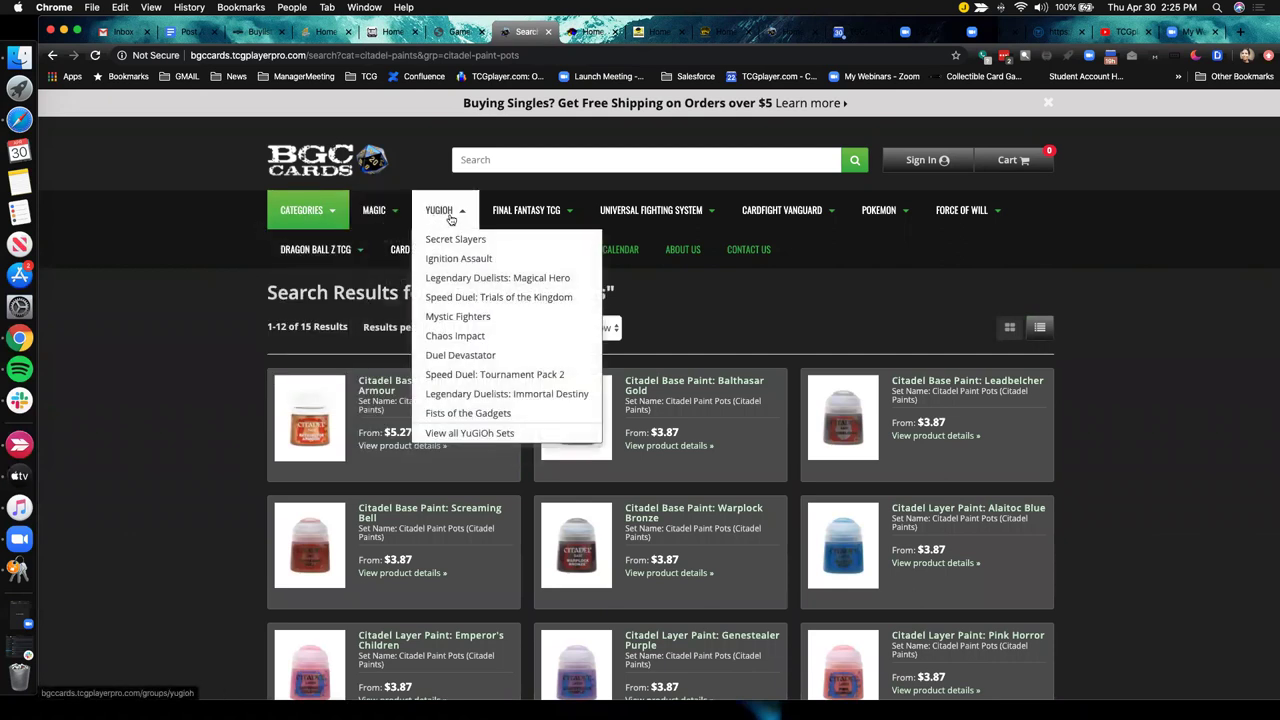
pyautogui.moveTo(626, 218)
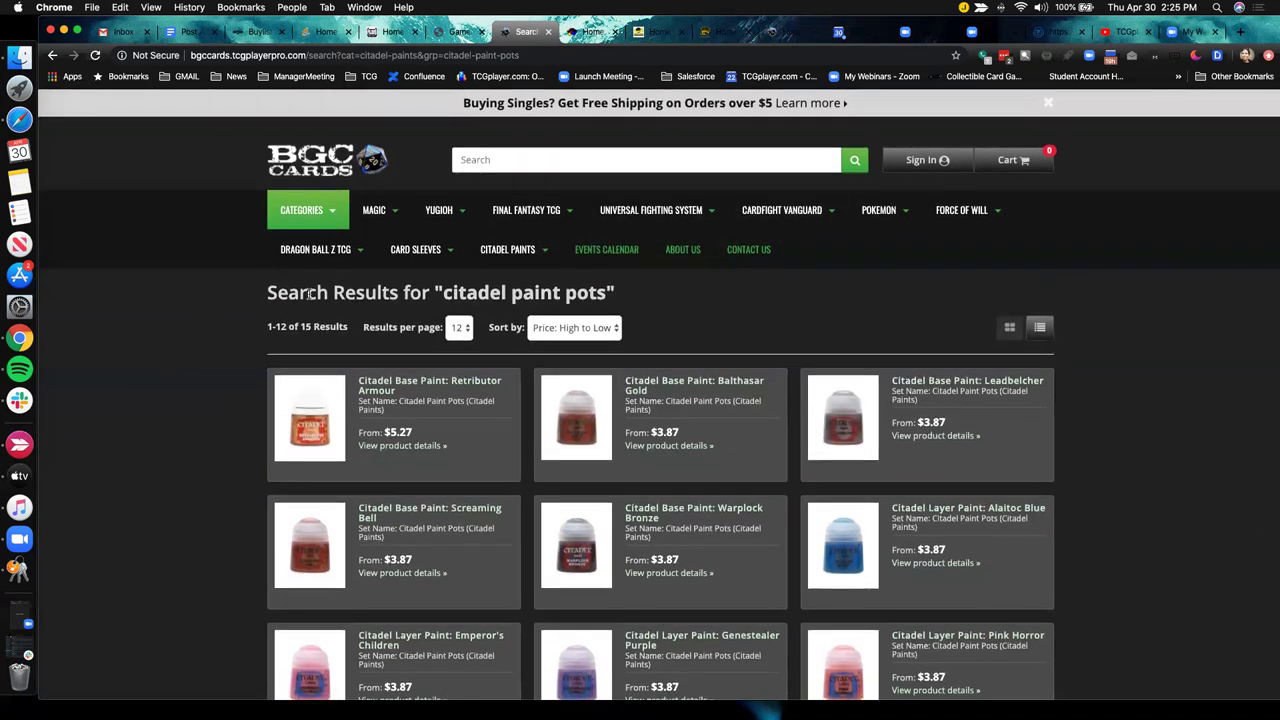
# - Switch to the Tyler's CCGs storefront and look over its homepage banner, product sections, live stream videos, Facebook feed and events
pyautogui.click(593, 33)
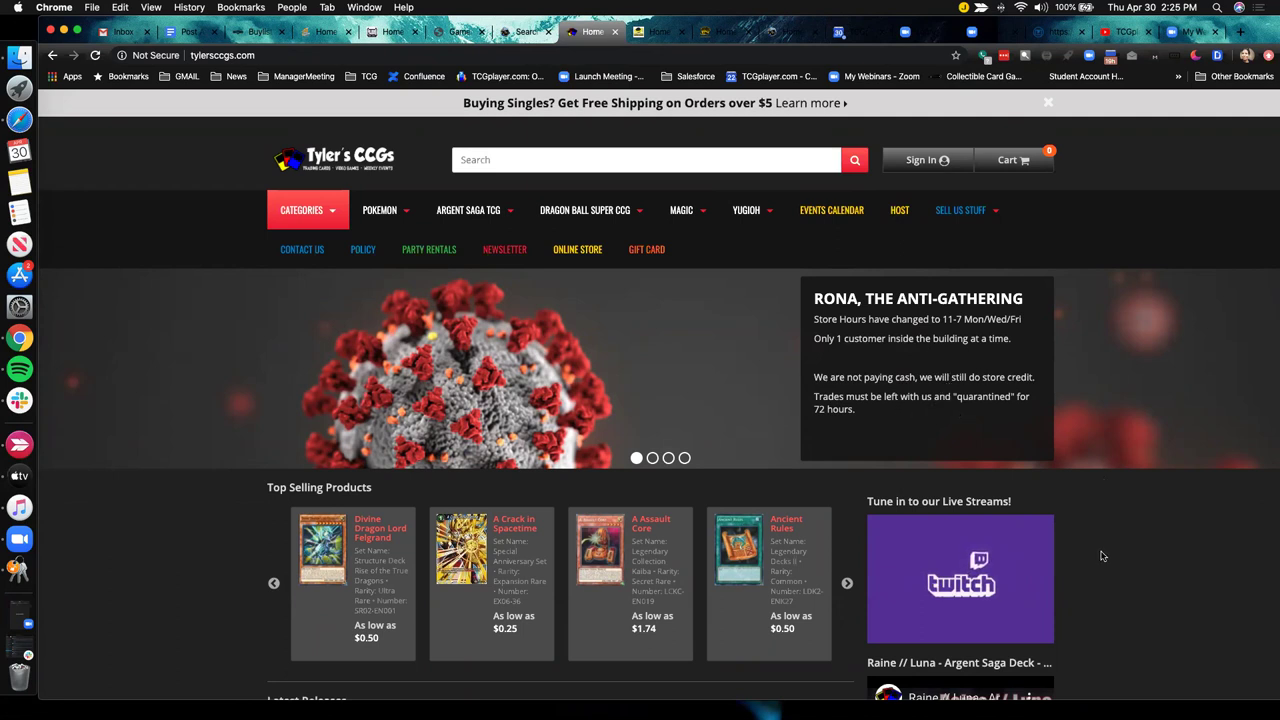
pyautogui.scroll(-3, 1102, 556)
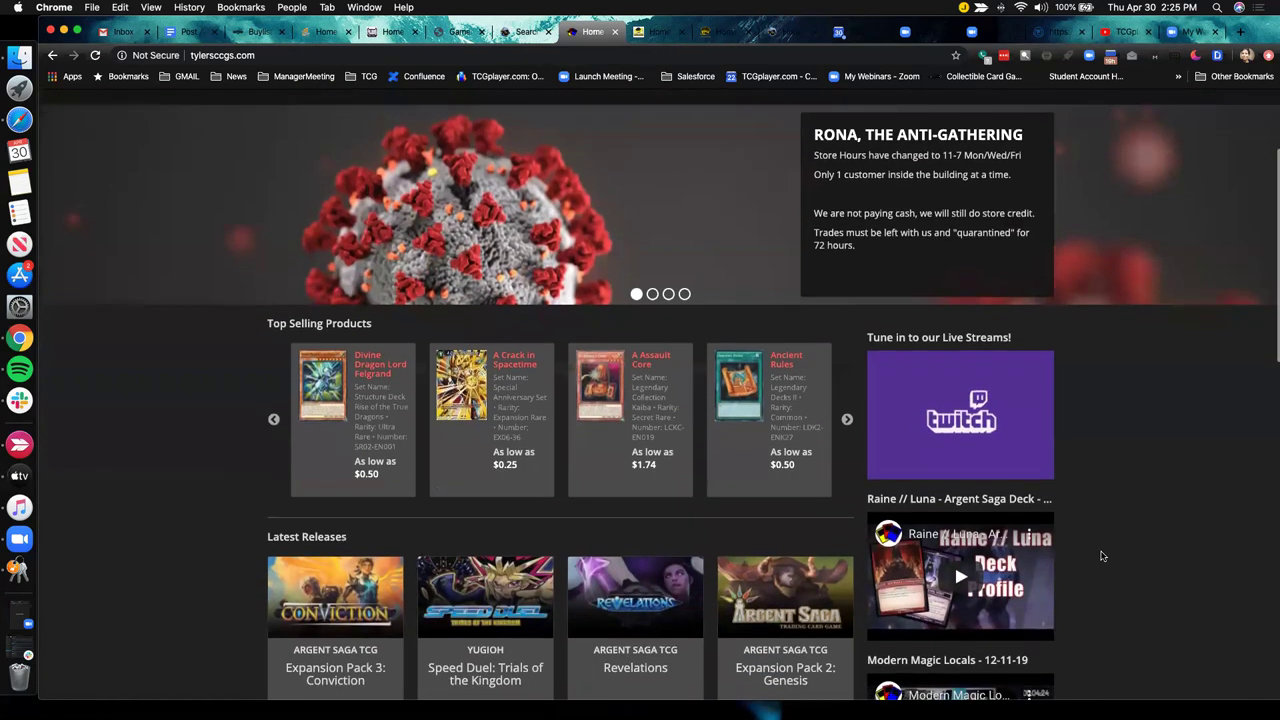
pyautogui.scroll(3, 1137, 573)
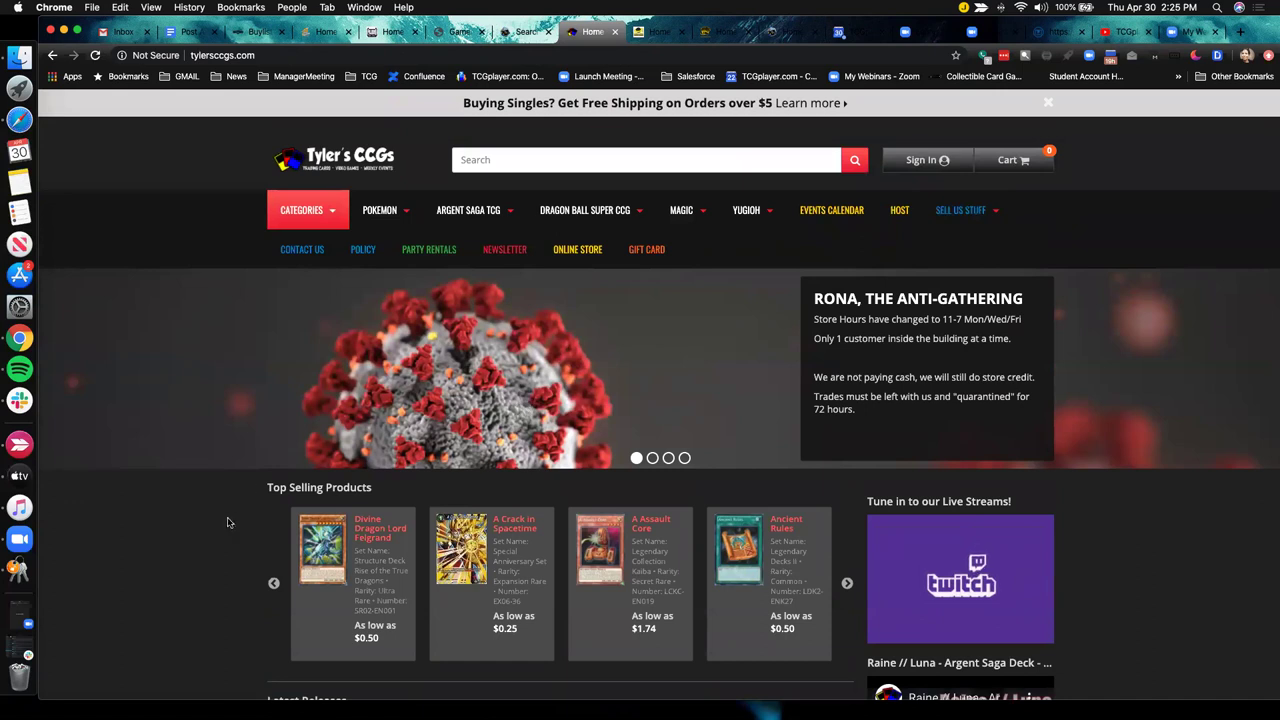
pyautogui.scroll(-3, 187, 549)
pyautogui.scroll(-2, 187, 549)
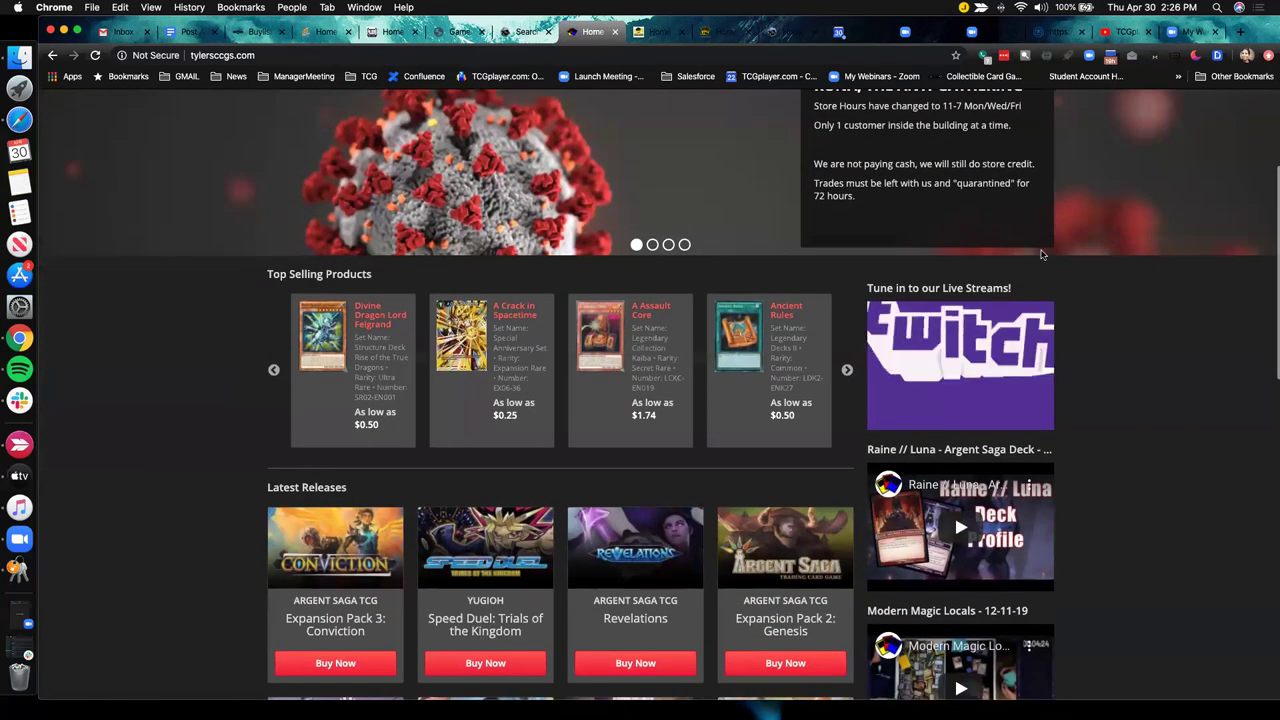
pyautogui.scroll(-10, 1098, 378)
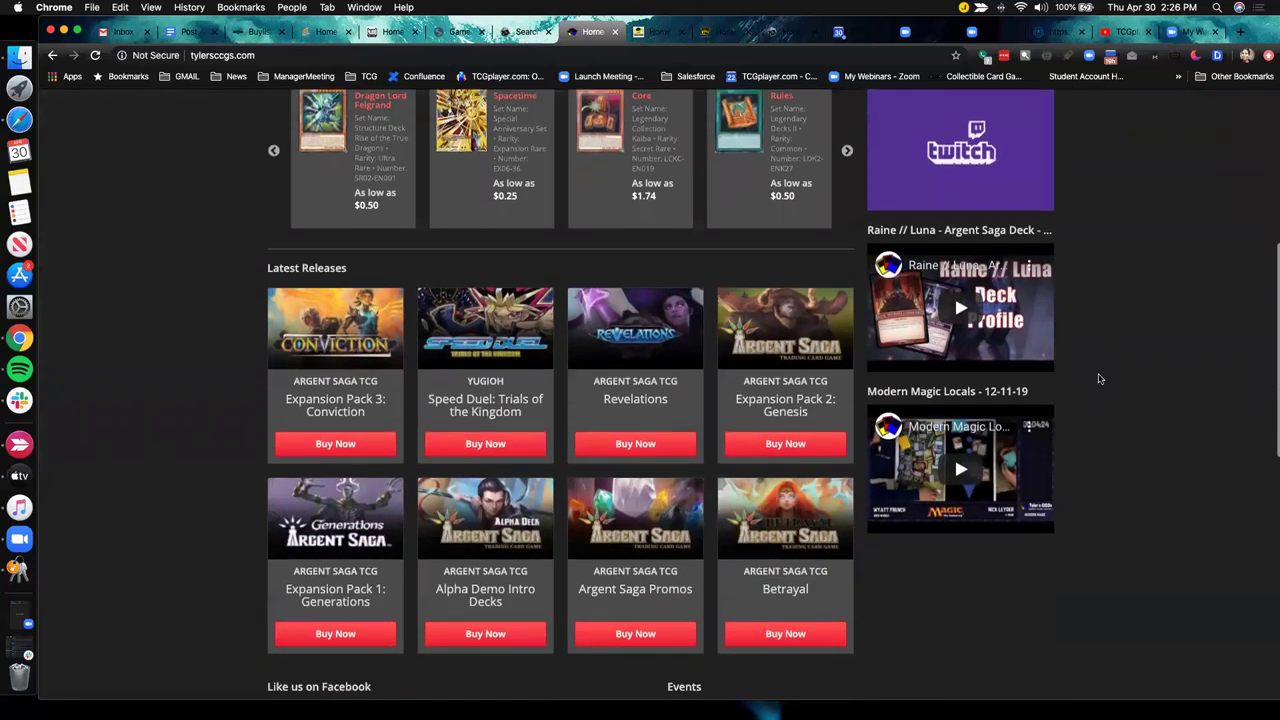
pyautogui.scroll(6, 1100, 380)
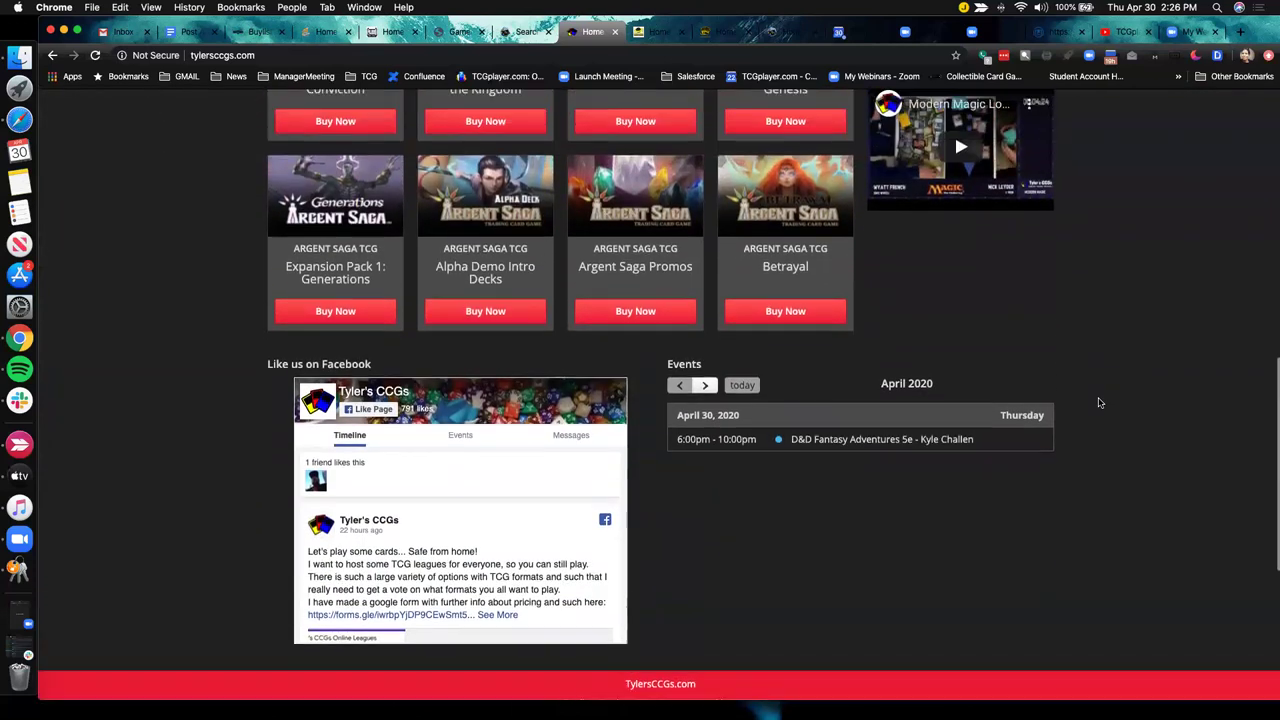
pyautogui.scroll(10, 1120, 387)
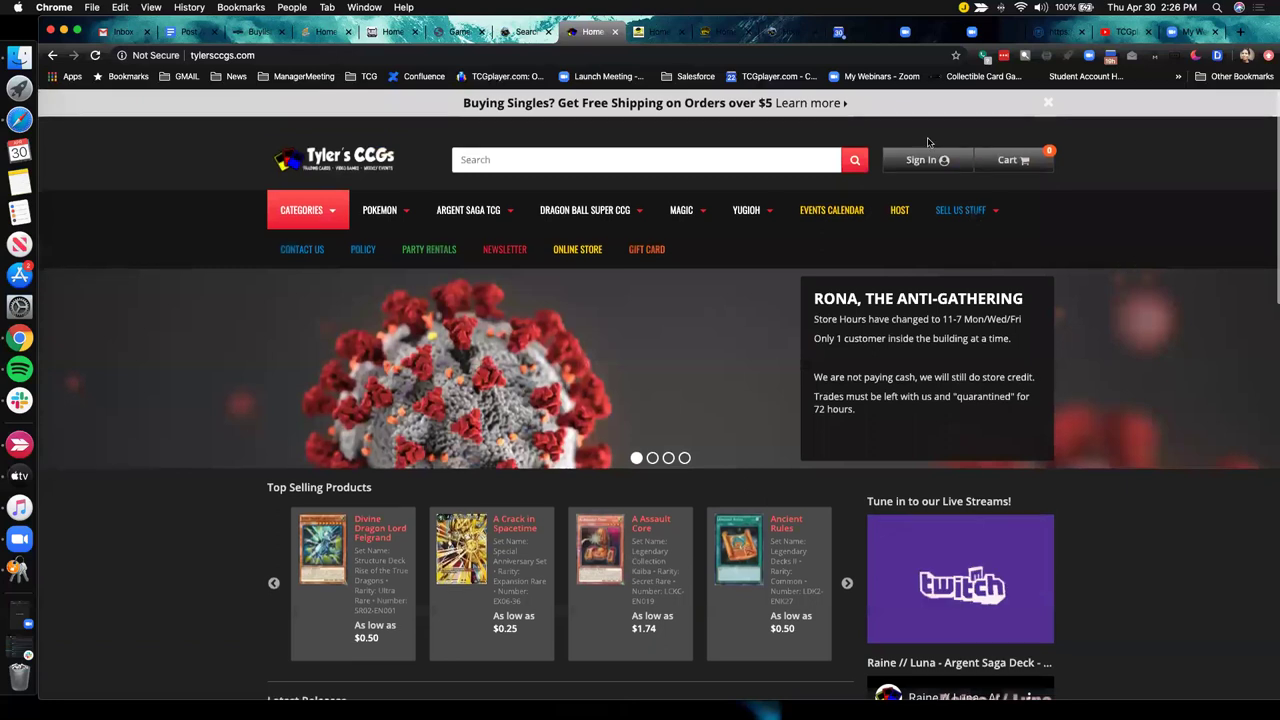
# - Switch to the Next-Gen Games storefront and read through its linked "COVID-19 Precautions In Effect" page
pyautogui.click(659, 33)
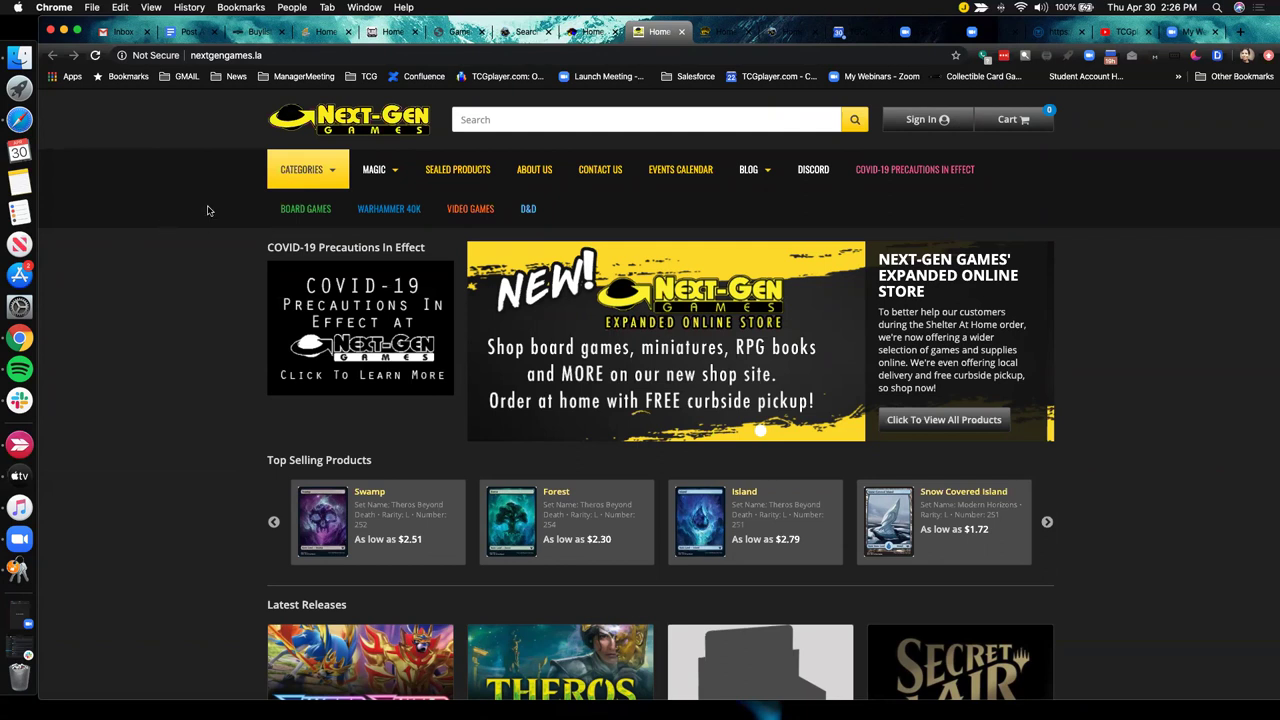
pyautogui.click(893, 173)
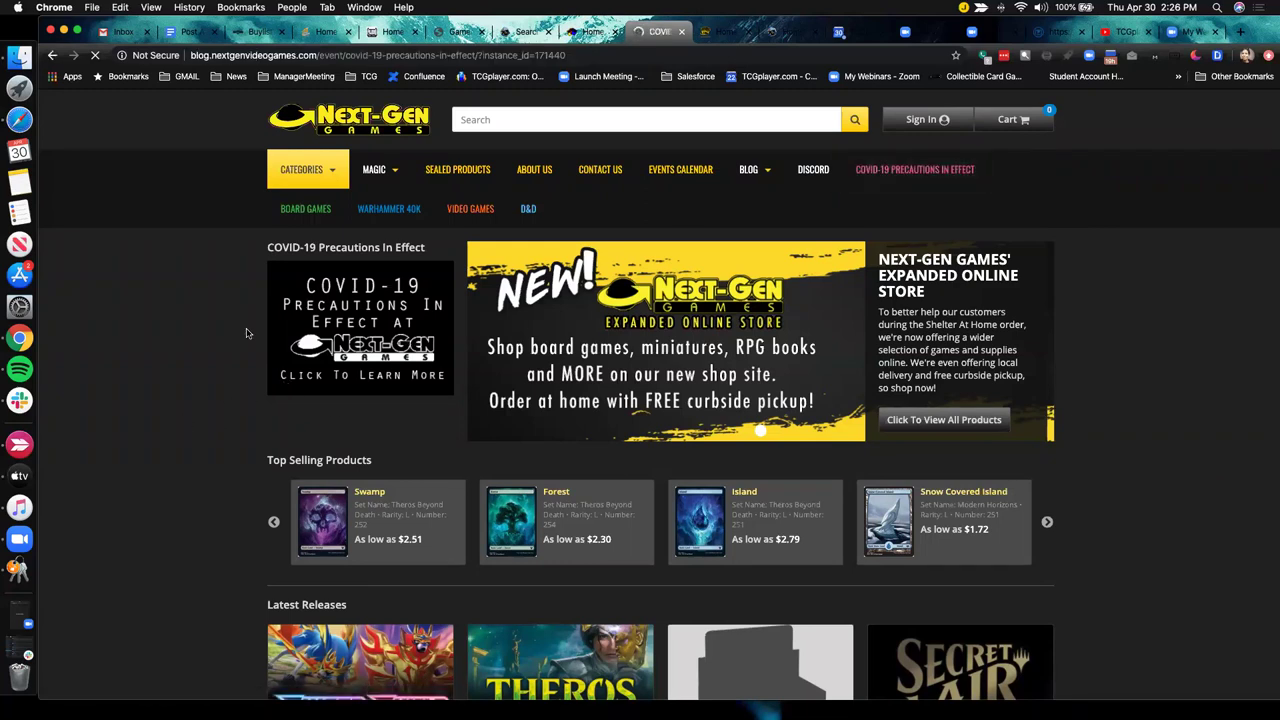
pyautogui.scroll(-2, 230, 400)
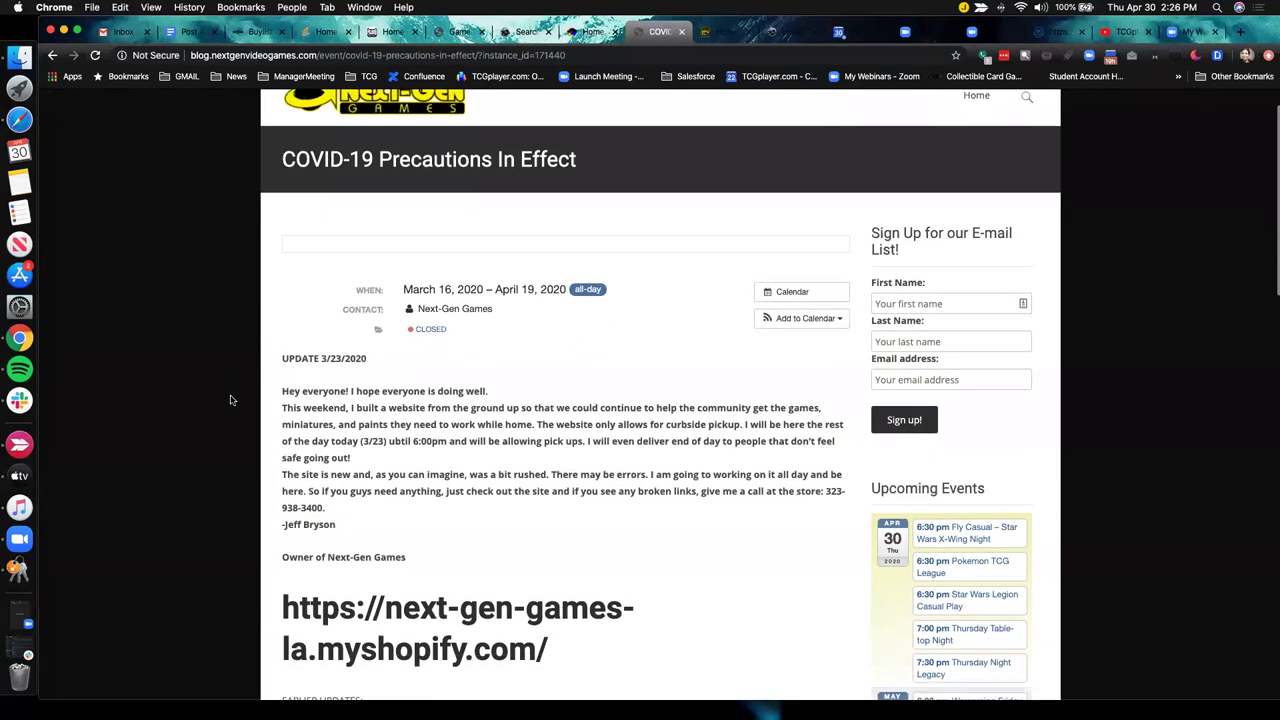
pyautogui.scroll(-1, 230, 400)
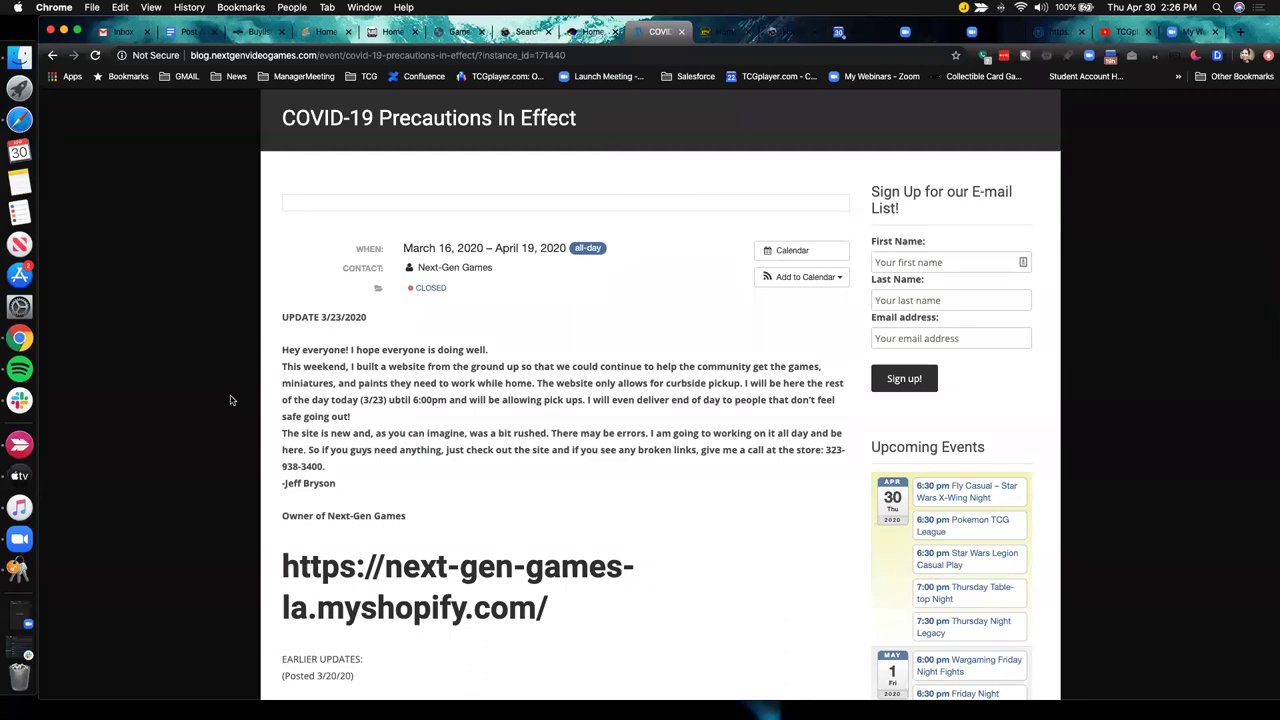
pyautogui.scroll(-4, 230, 400)
pyautogui.scroll(6, 230, 400)
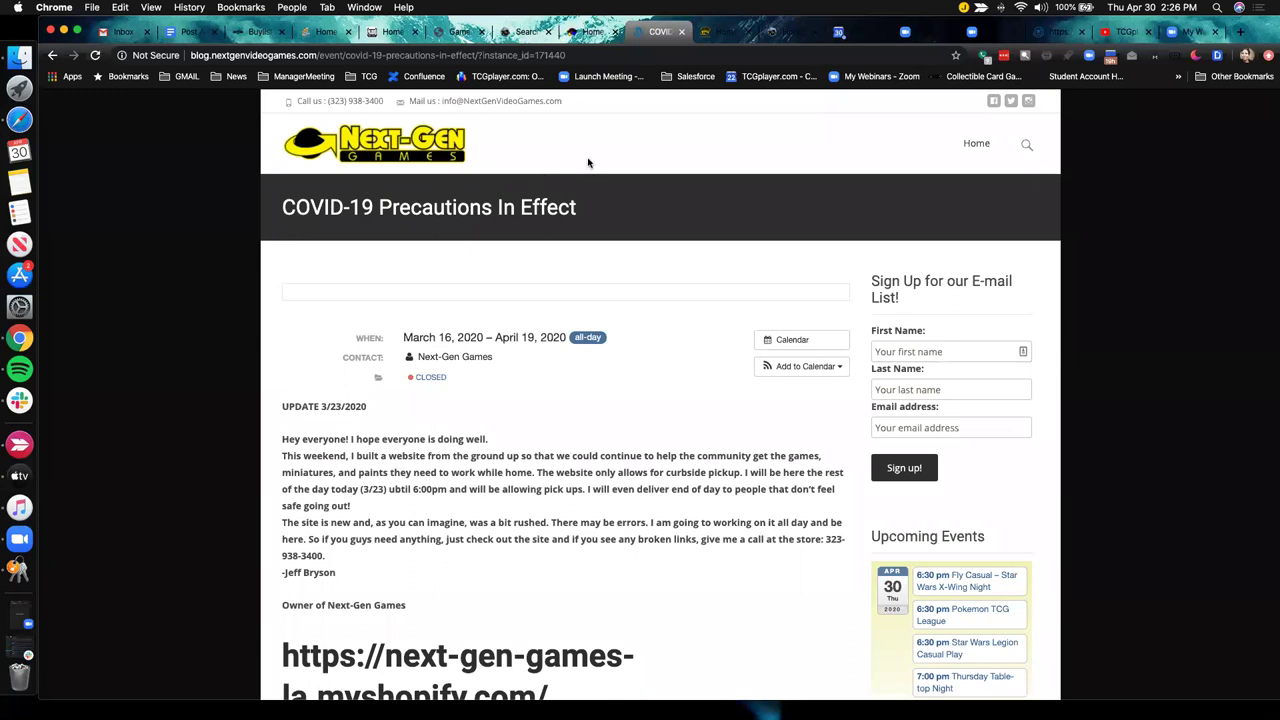
# - Switch to the Pro-Play Games storefront and view the player profiles on its Meet the Team "YuGiOh A team" page
pyautogui.click(727, 36)
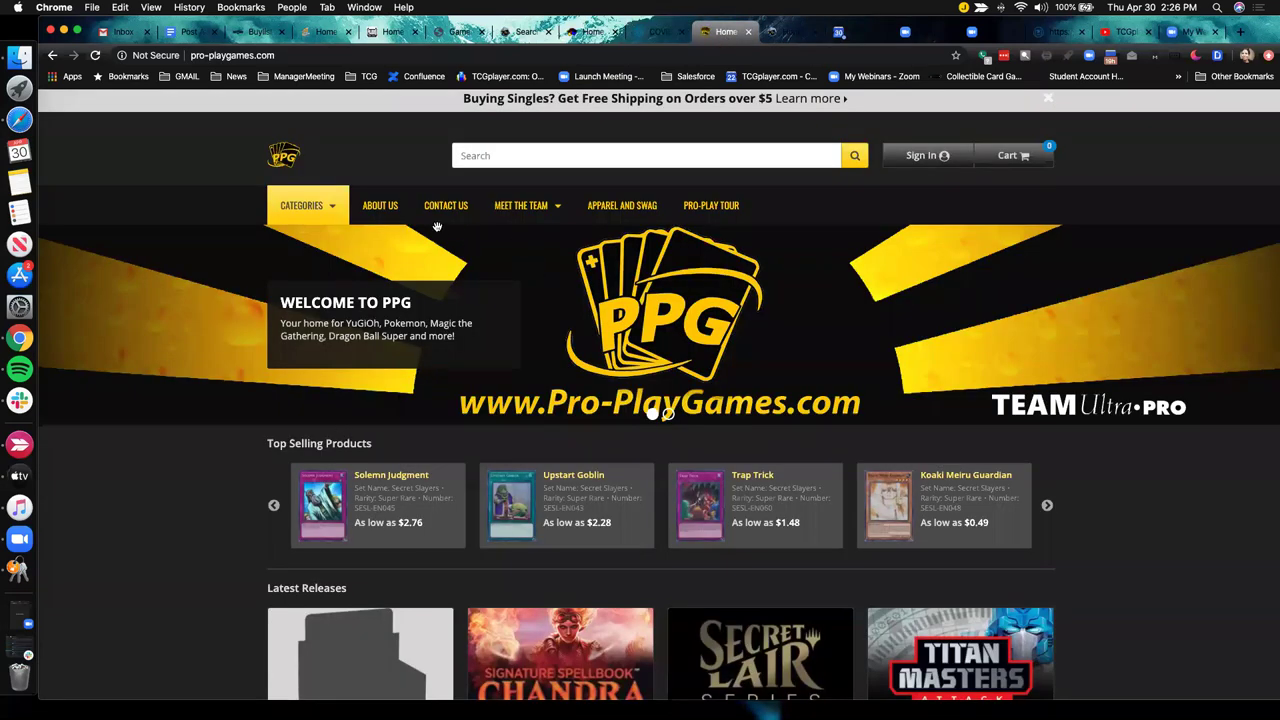
pyautogui.moveTo(552, 210)
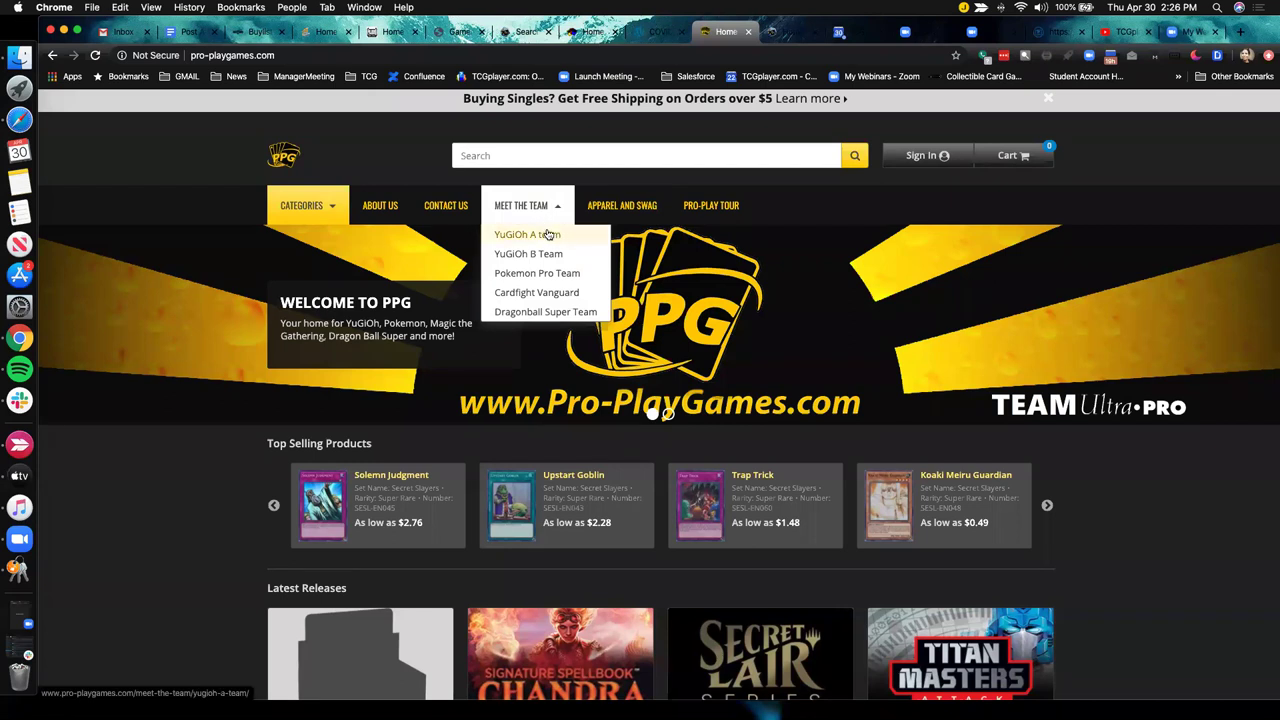
pyautogui.click(548, 234)
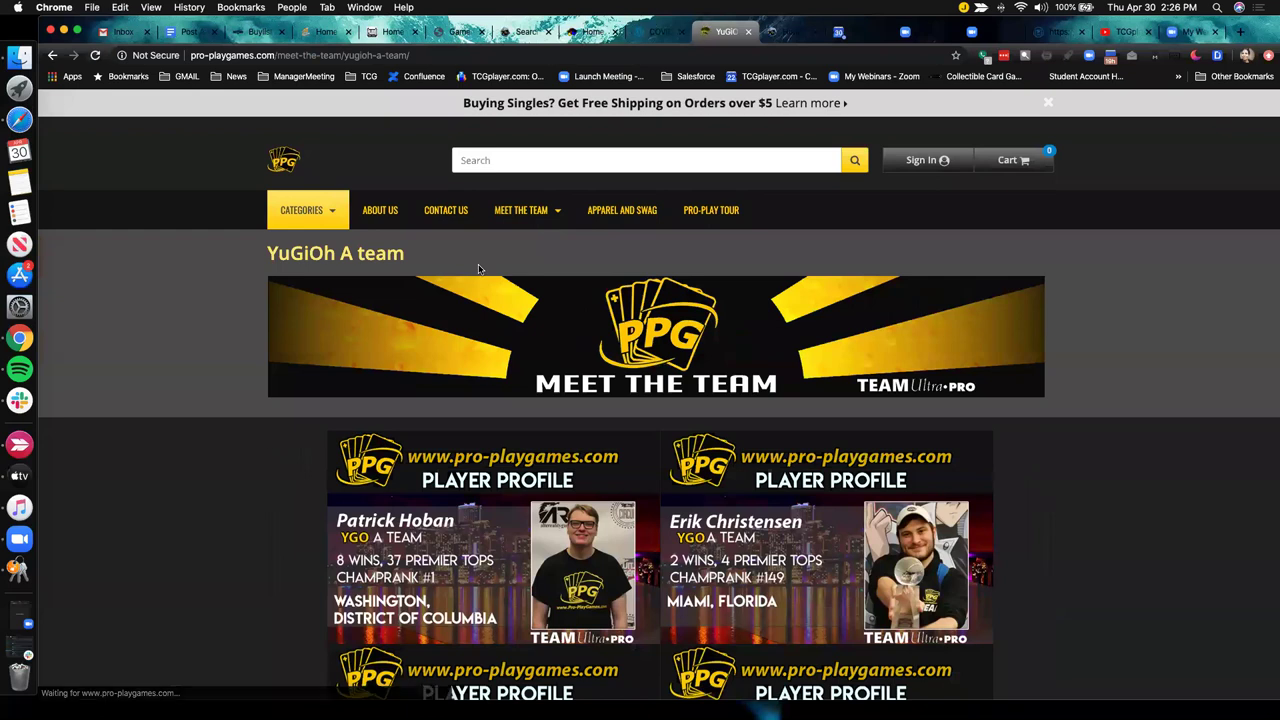
pyautogui.scroll(-5, 230, 492)
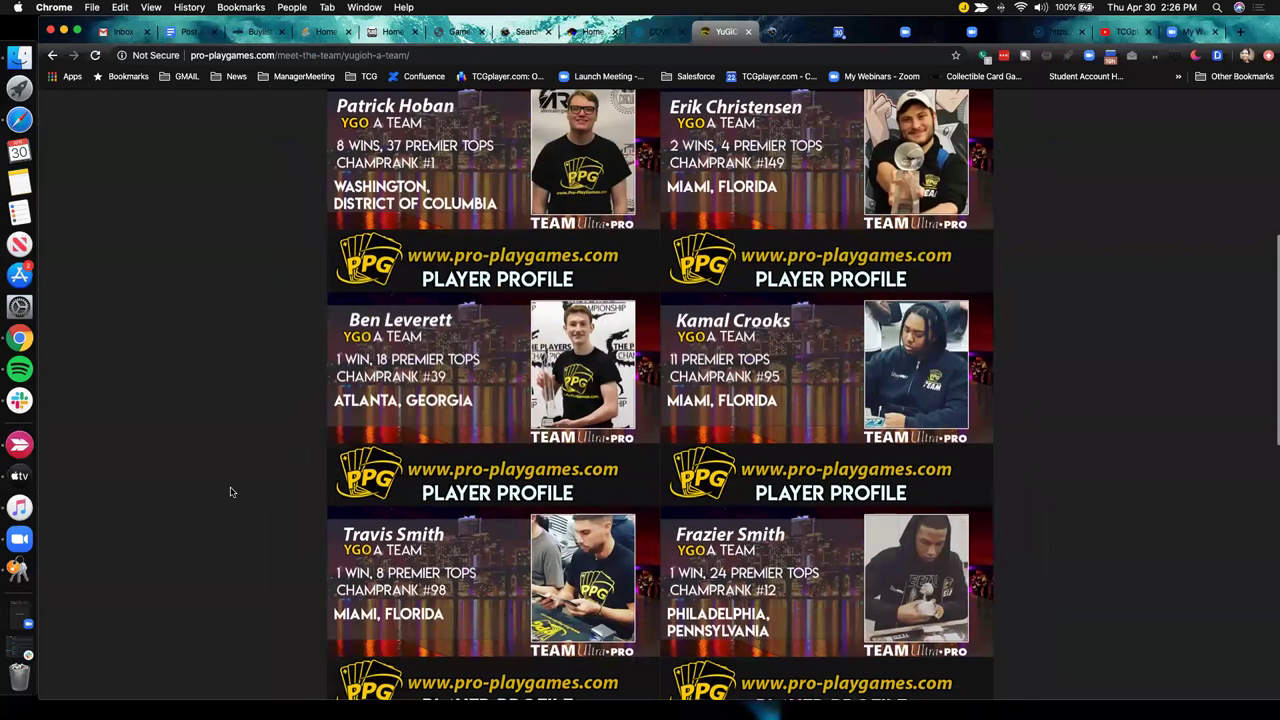
pyautogui.scroll(-1, 230, 492)
pyautogui.scroll(-3, 230, 492)
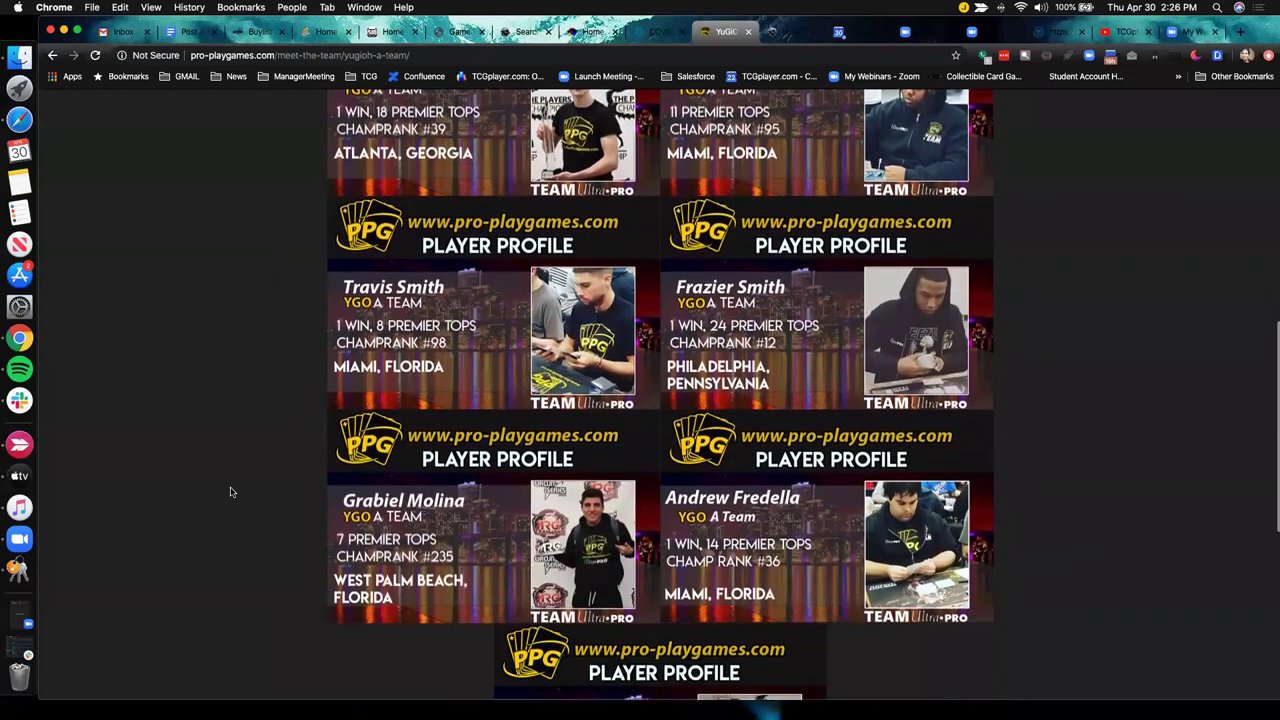
pyautogui.scroll(4, 230, 492)
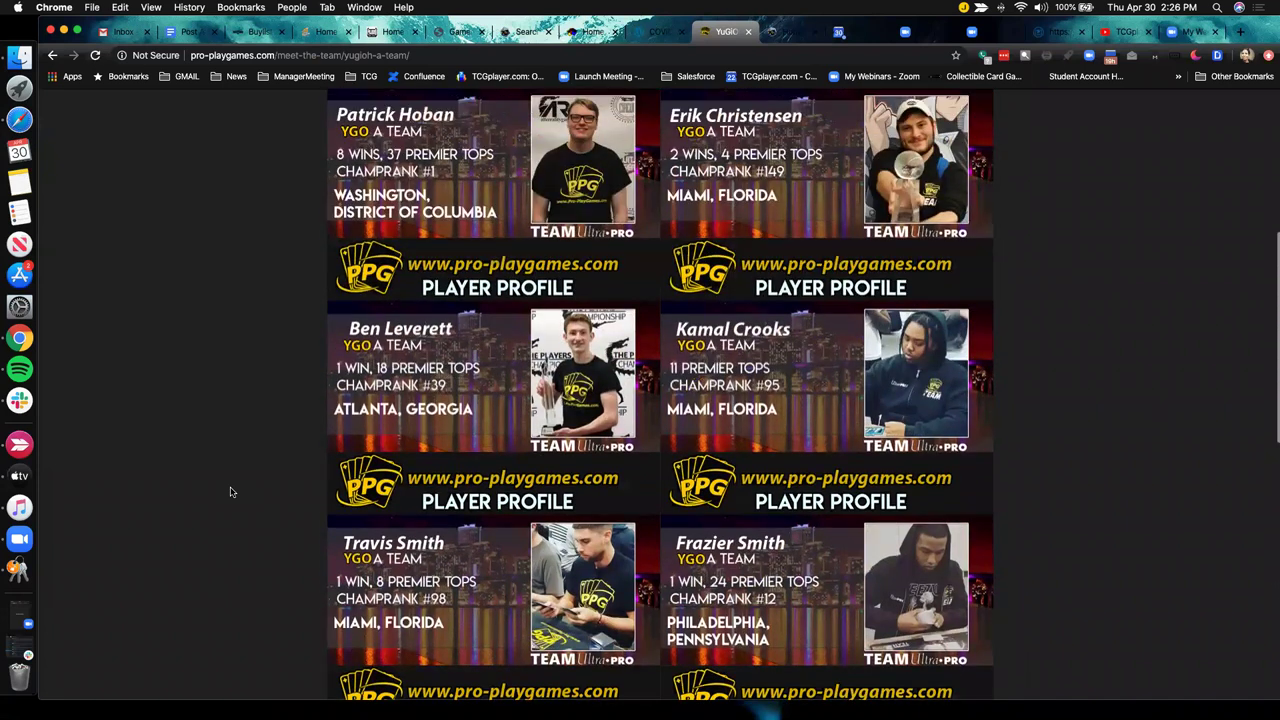
pyautogui.scroll(5, 230, 492)
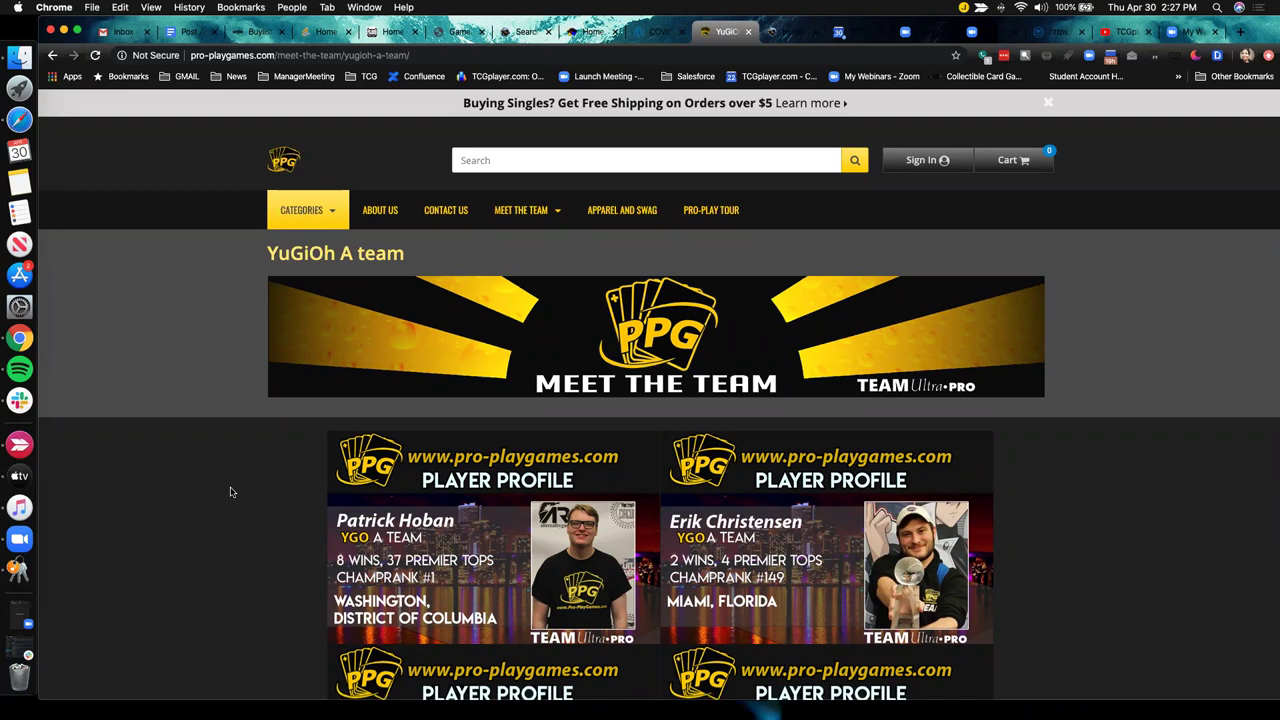
# - Switch to the BGC Cards homepage and look over its banner, product sections, and Facebook, Discord and GameFor widgets
pyautogui.click(795, 33)
pyautogui.scroll(-2, 760, 435)
pyautogui.scroll(2, 760, 435)
pyautogui.scroll(-5, 758, 441)
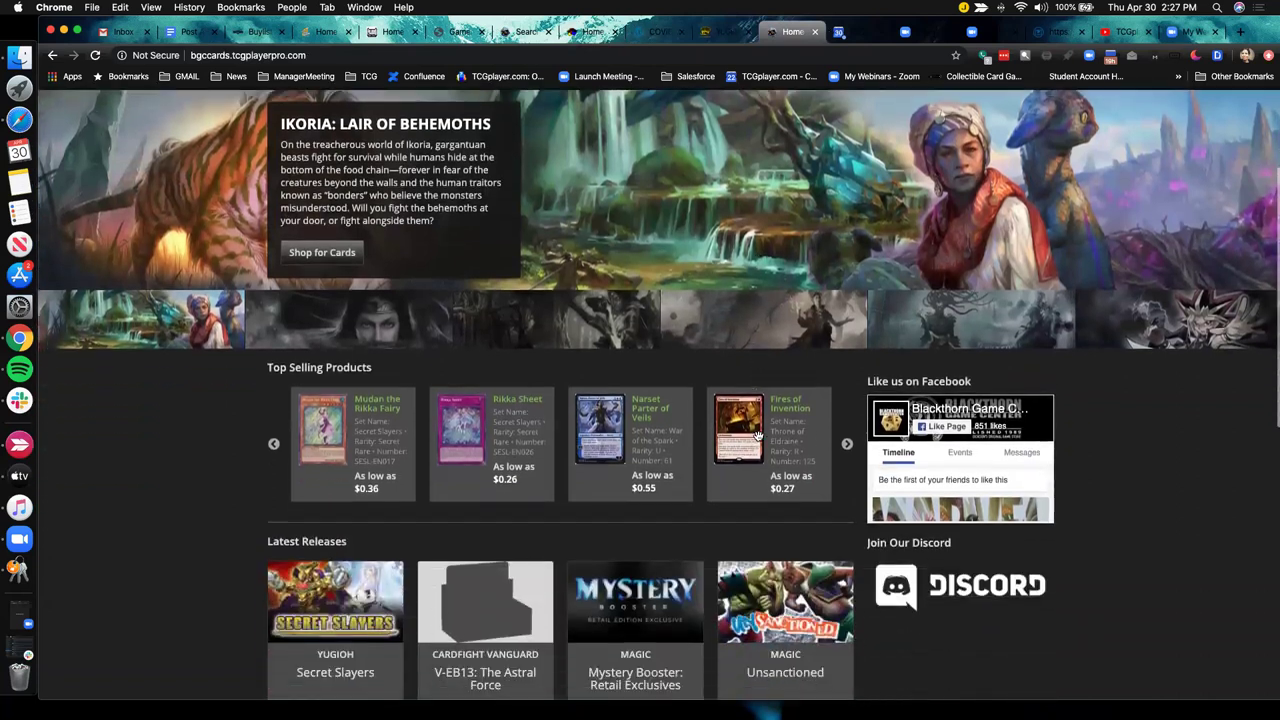
pyautogui.scroll(-3, 994, 327)
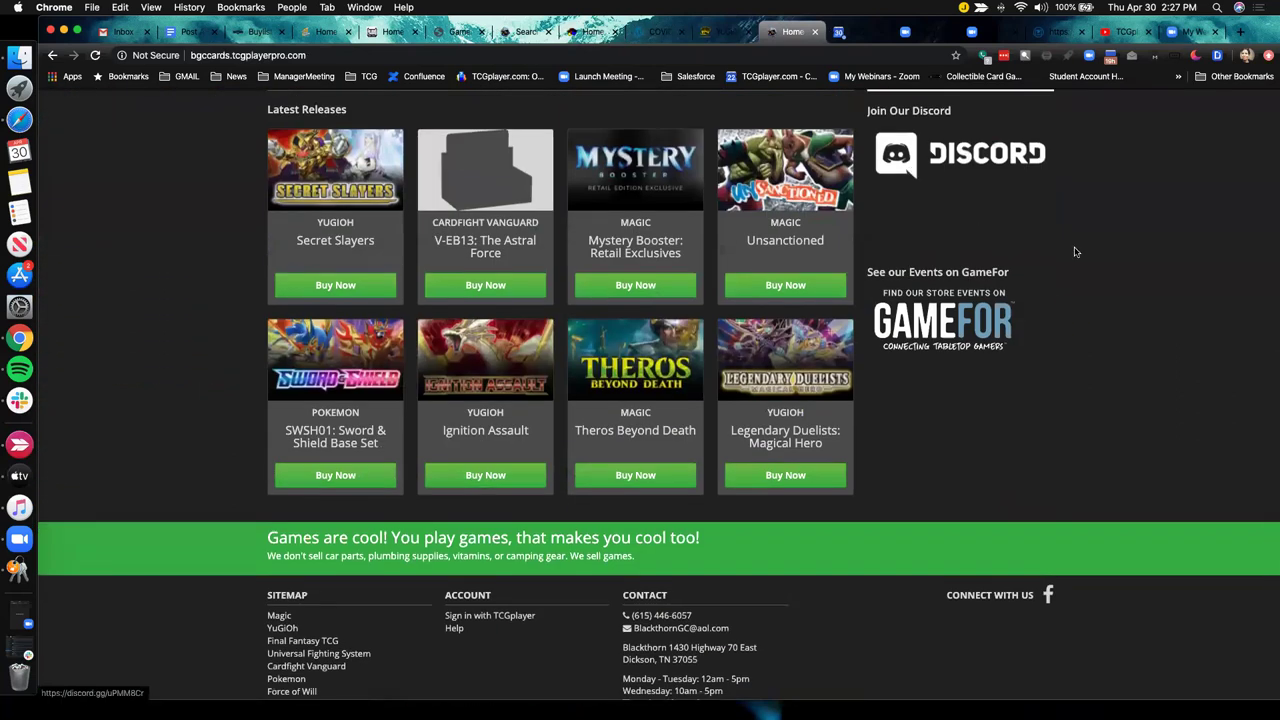
# - Follow the BGC Cards "Join Our Discord" link, and return to the storefront's homepage to view its sidebar and banner
pyautogui.scroll(2, 996, 302)
pyautogui.click(975, 272)
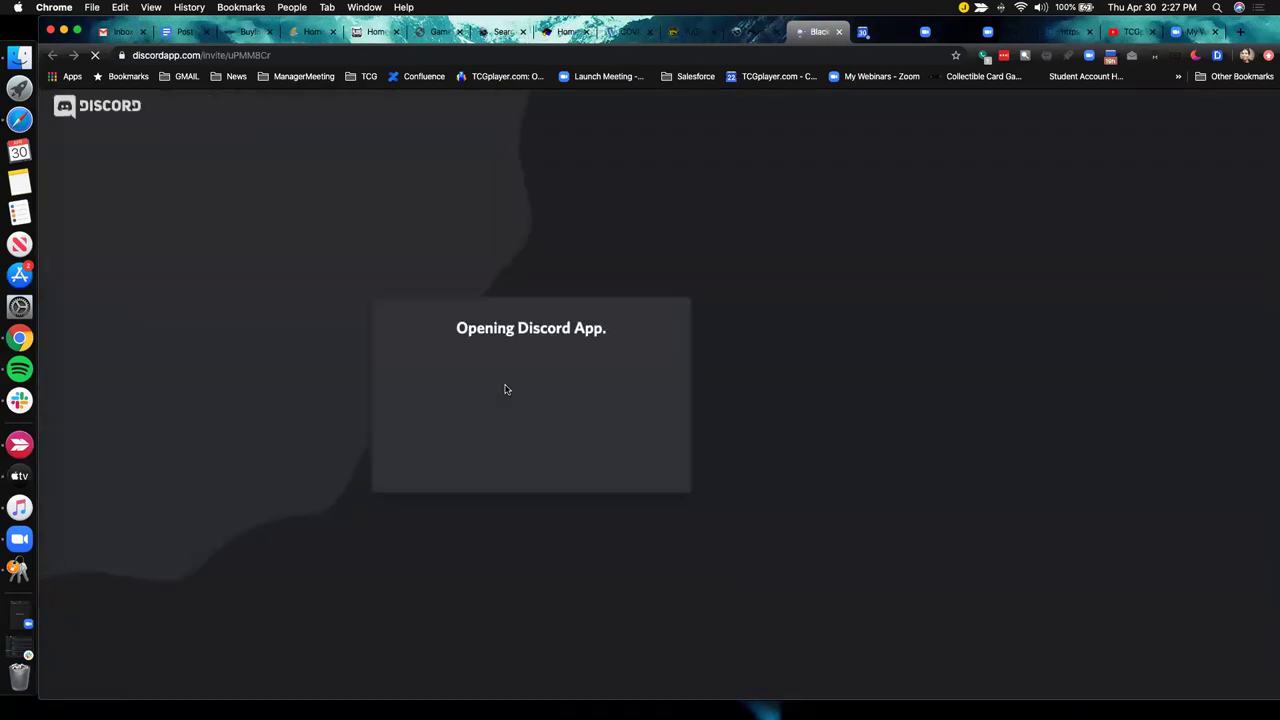
pyautogui.click(756, 34)
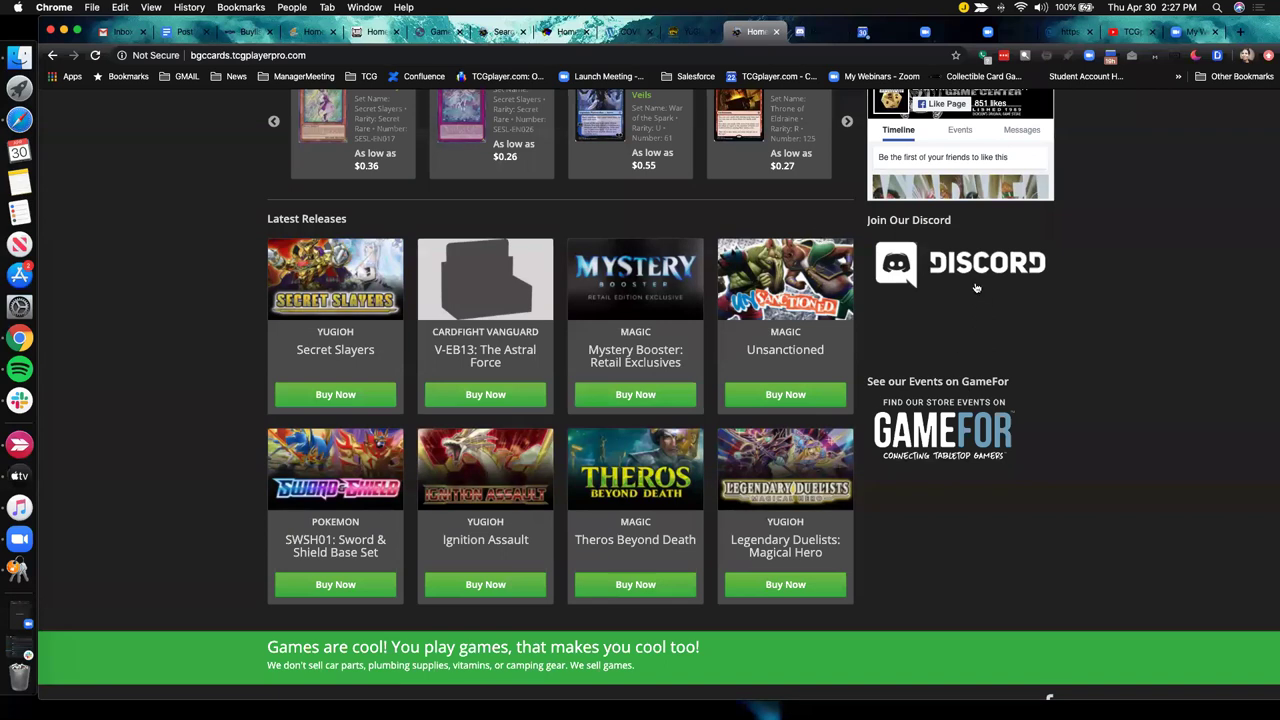
pyautogui.scroll(3, 990, 300)
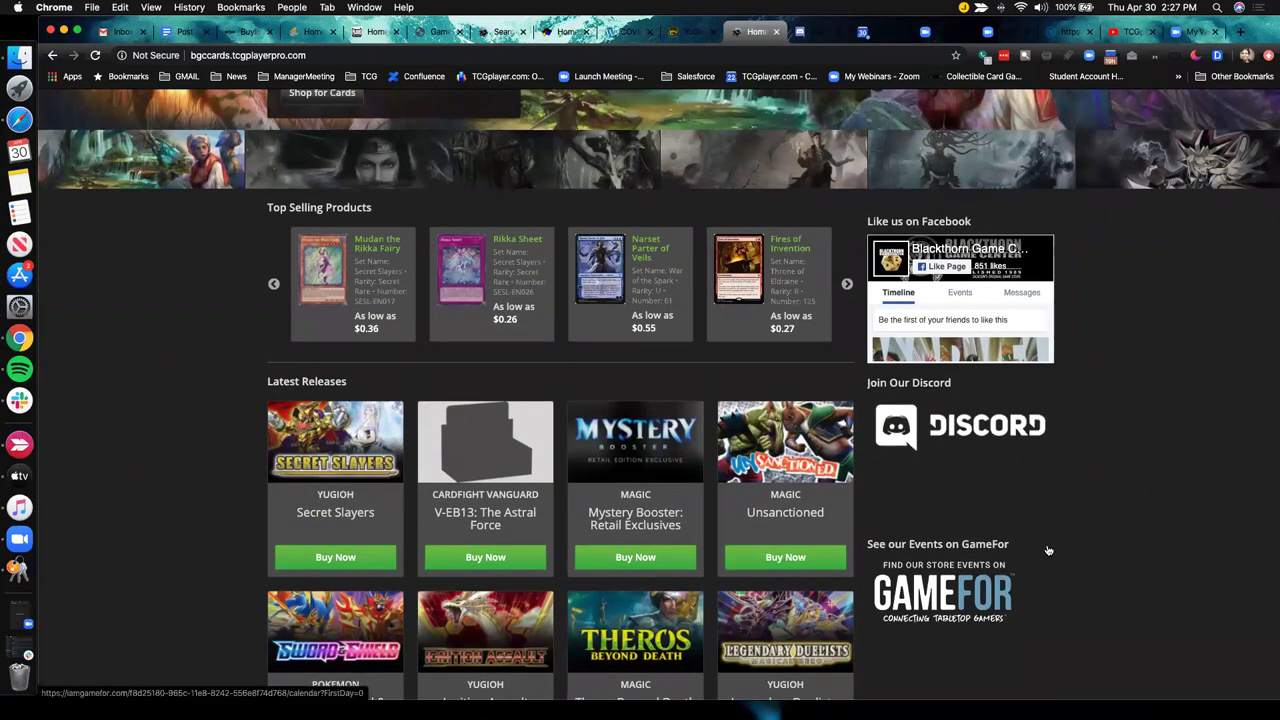
pyautogui.scroll(5, 1048, 548)
pyautogui.scroll(1, 1052, 543)
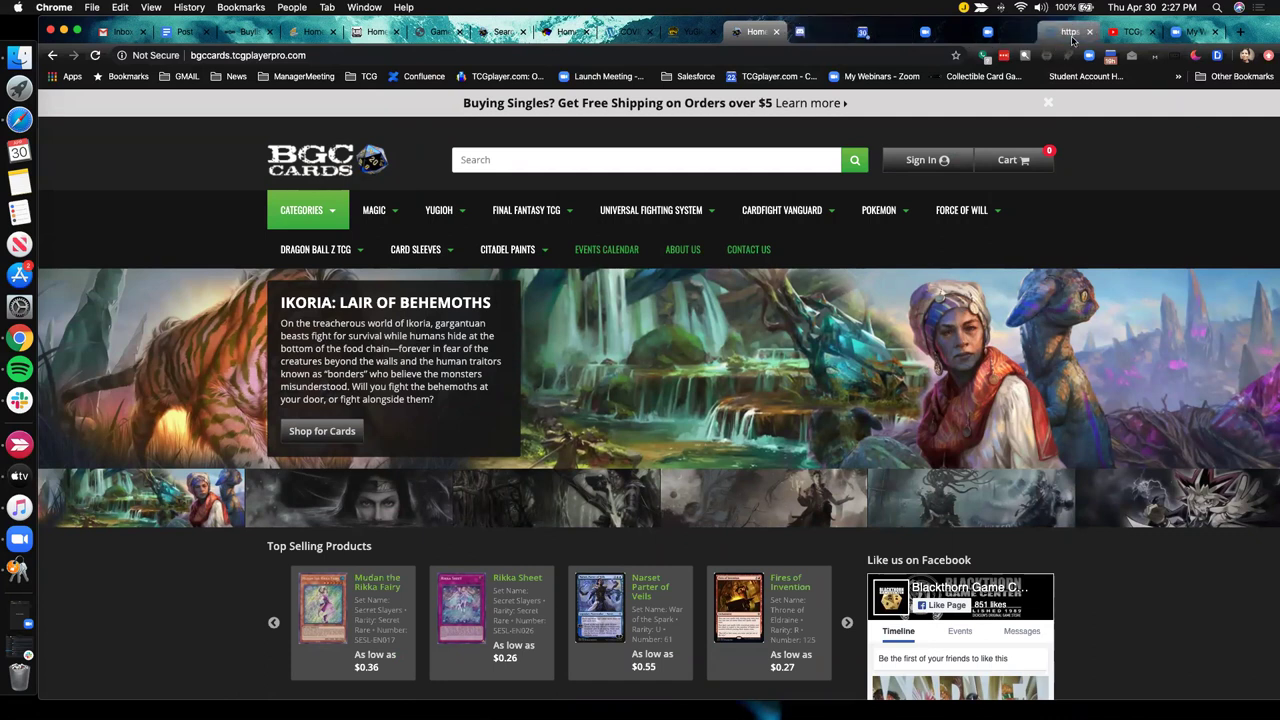
# - Switch to the TCGplayer Seller Blog, dismiss the newsletter subscription prompt, and look over the site navigation and latest articles
pyautogui.click(1064, 31)
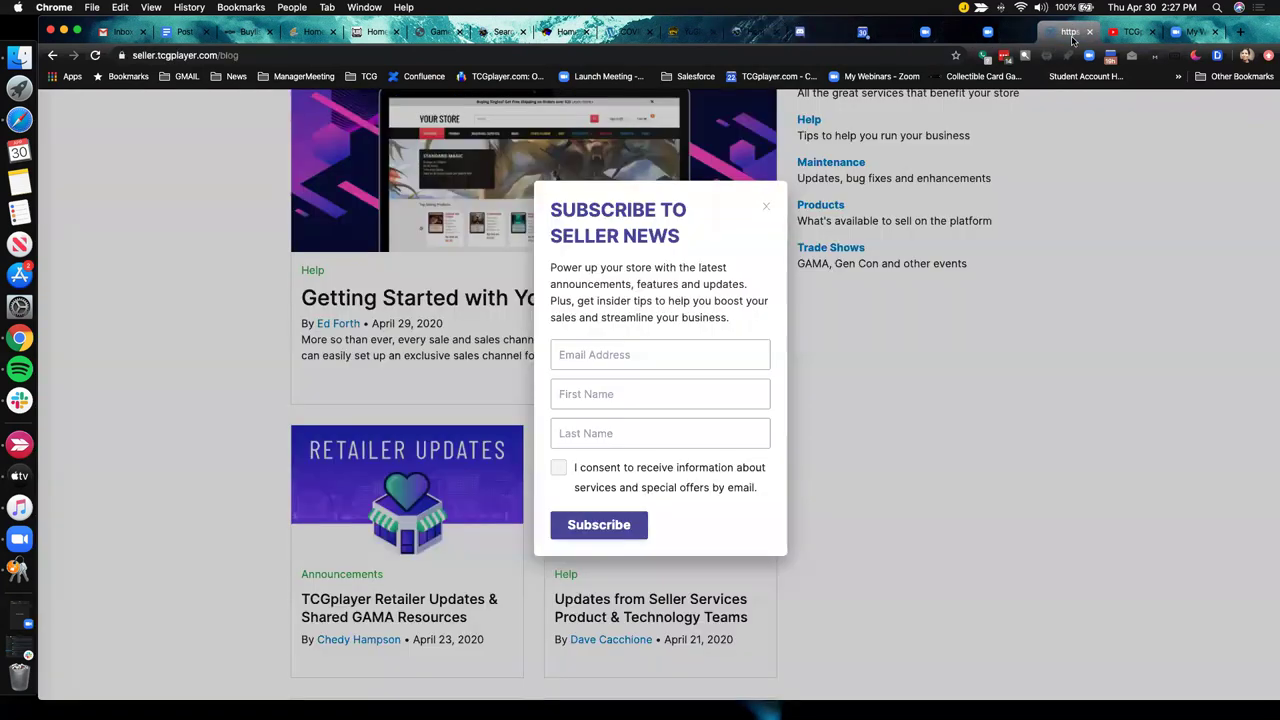
pyautogui.click(767, 210)
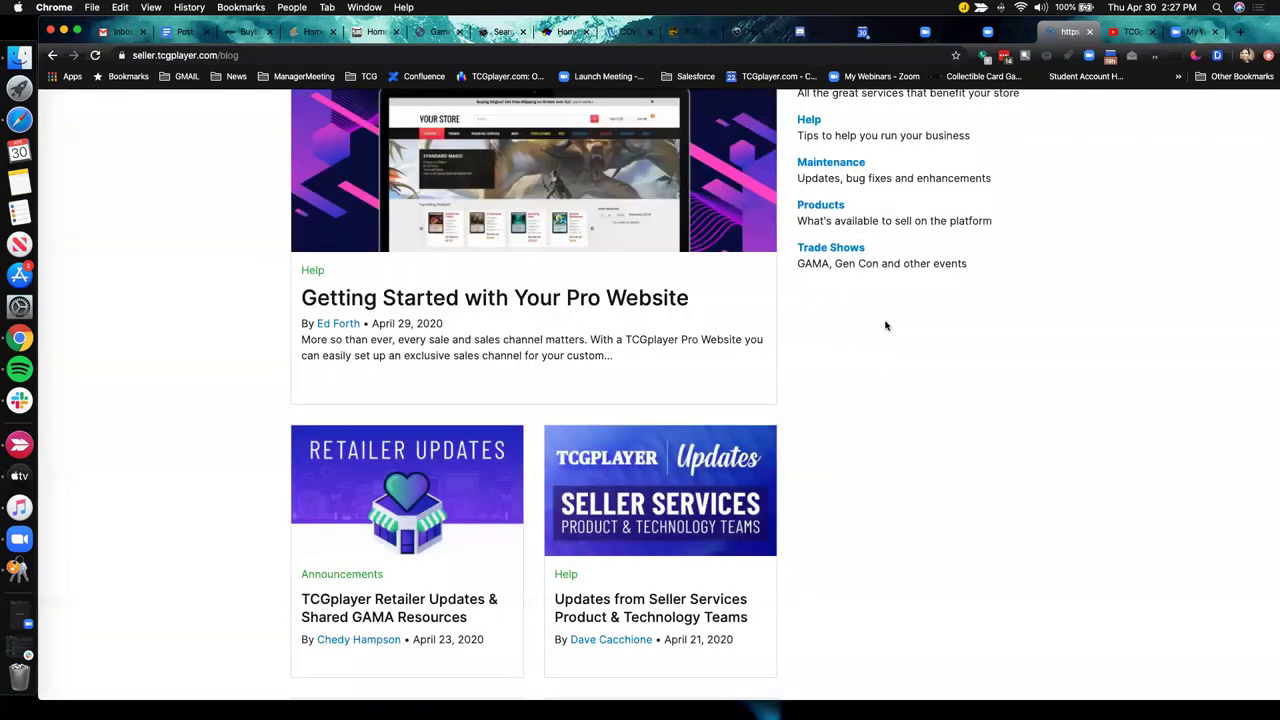
pyautogui.scroll(5, 888, 323)
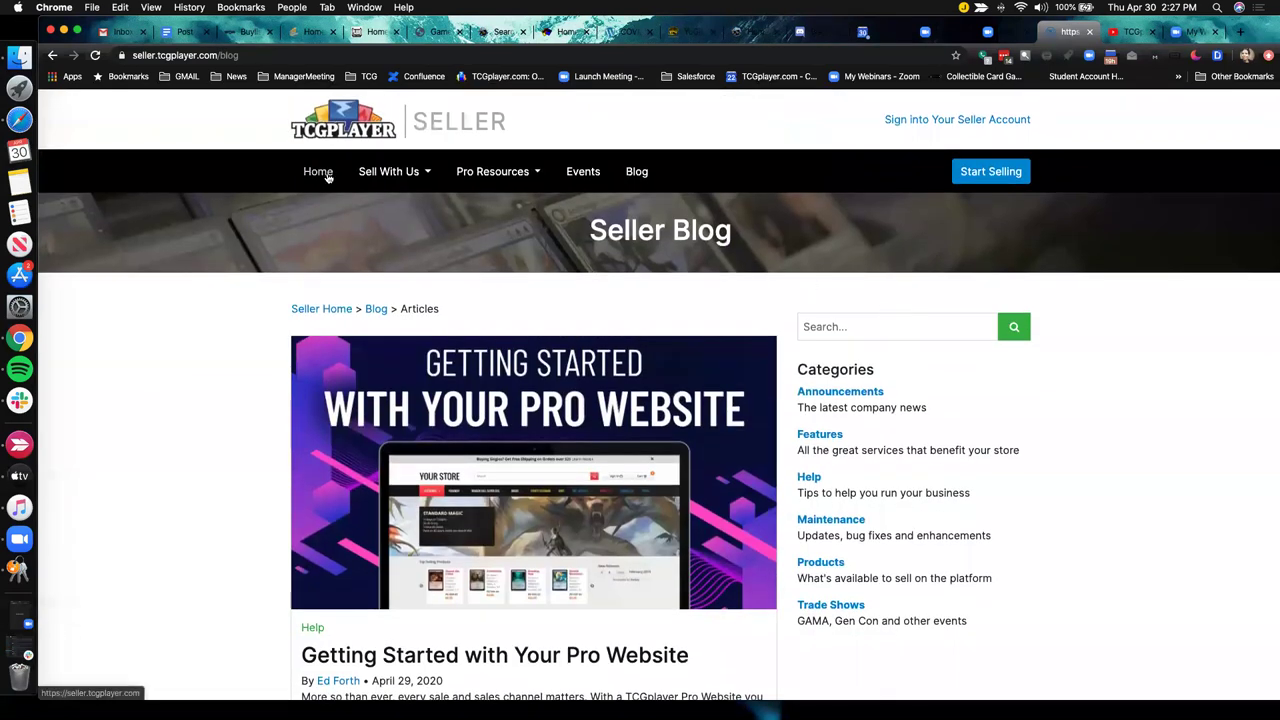
pyautogui.click(514, 167)
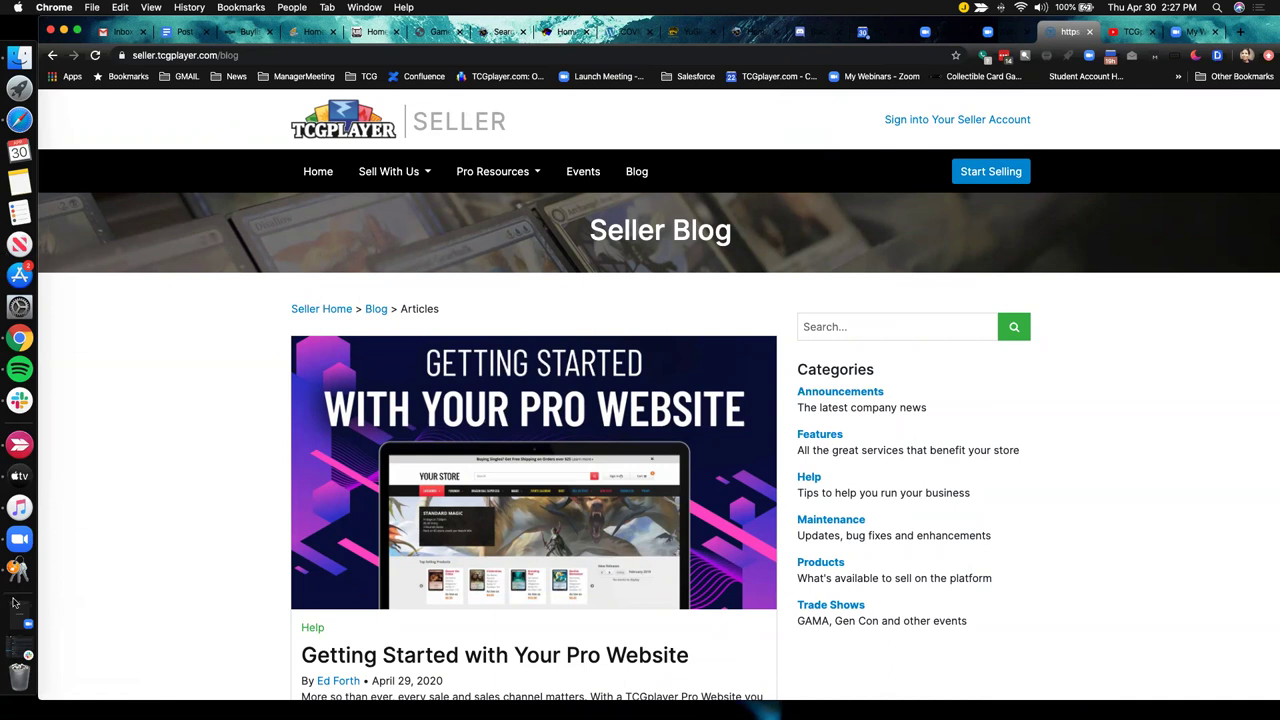
pyautogui.scroll(-3, 88, 592)
pyautogui.scroll(1, 88, 592)
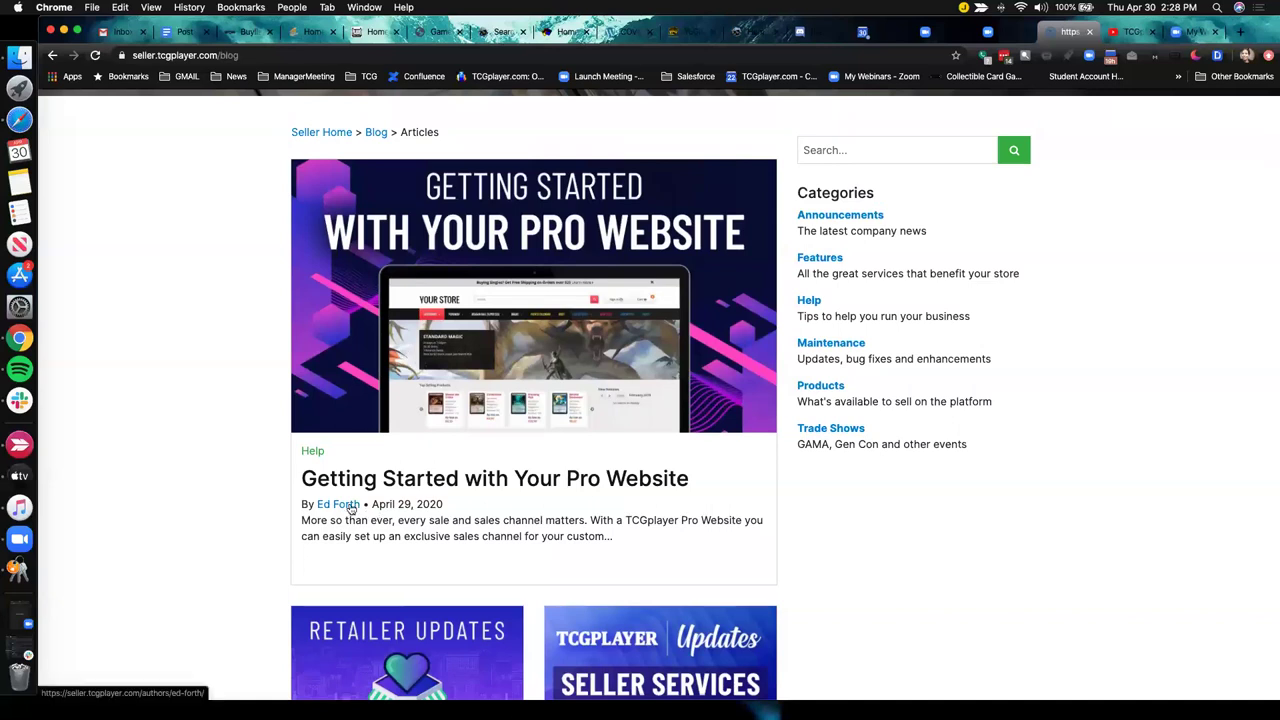
# - View the author's page for the featured blog post and open the "Getting Started with Your Pro Website" article from it
pyautogui.click(338, 504)
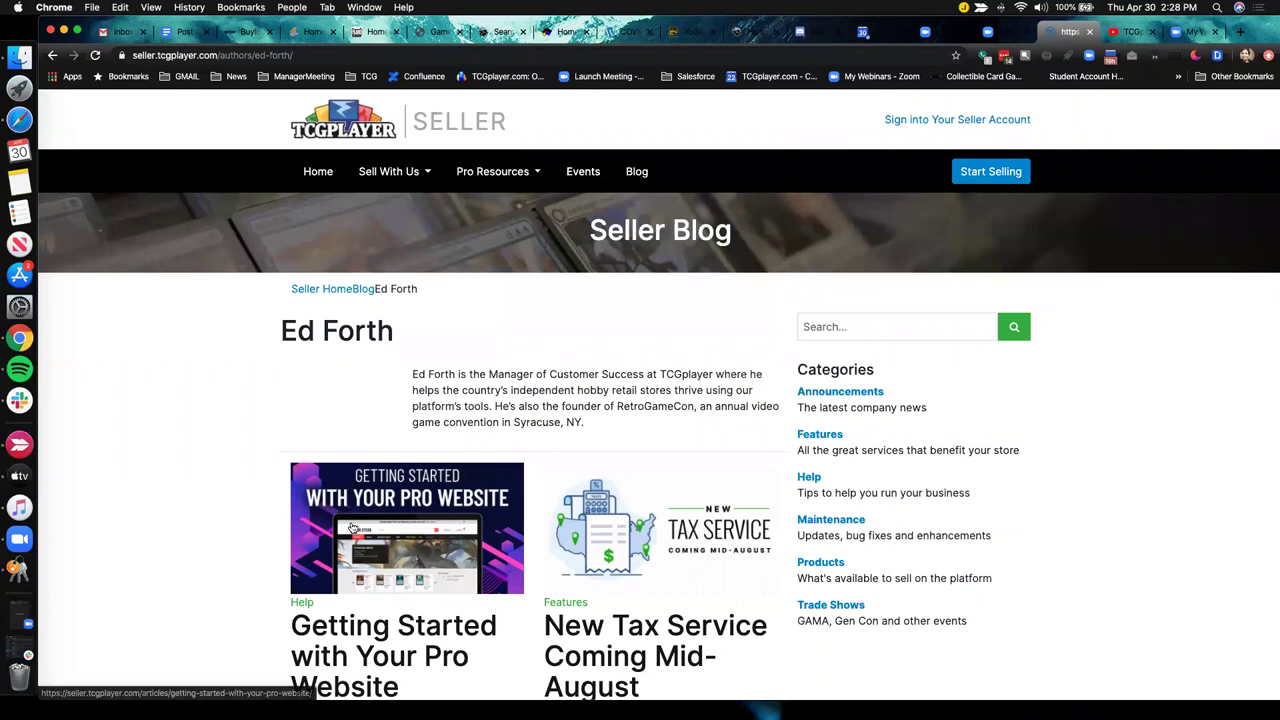
pyautogui.scroll(-5, 406, 362)
pyautogui.click(406, 362)
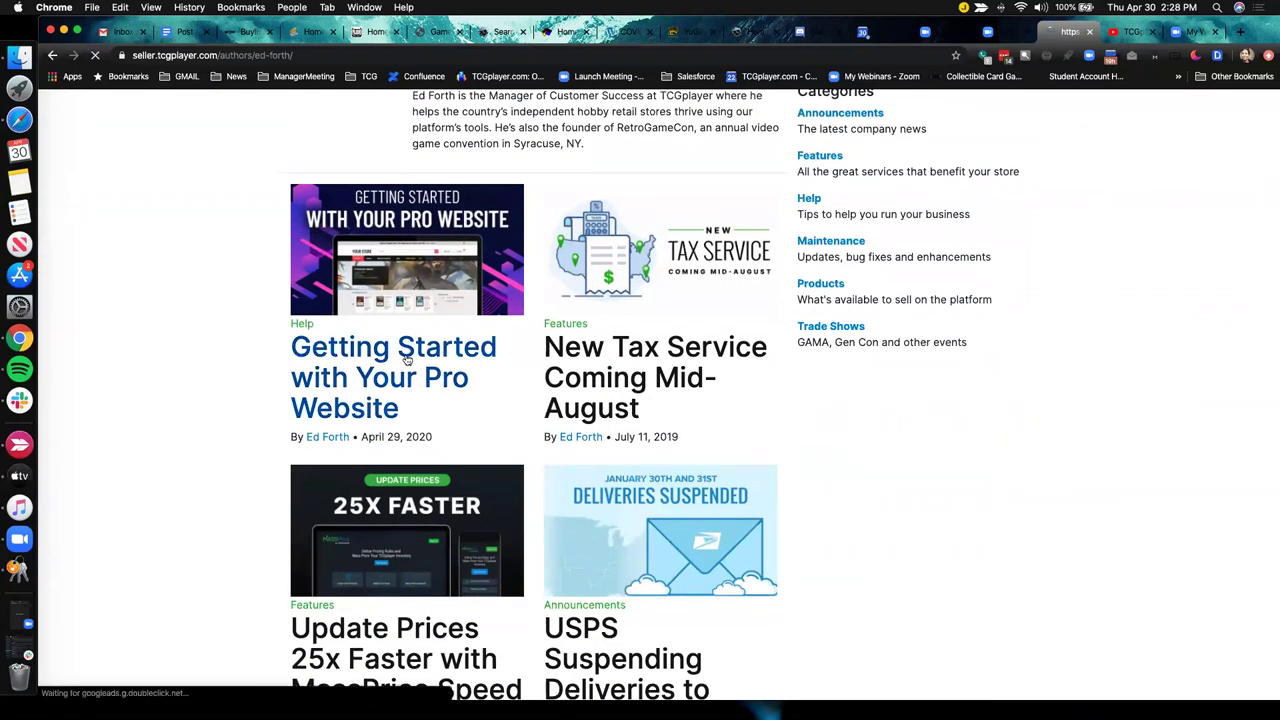
# - Skim the article to its end and open the linked "Fastest Route to Revenue White Paper"
pyautogui.scroll(-5, 416, 494)
pyautogui.scroll(-15, 416, 494)
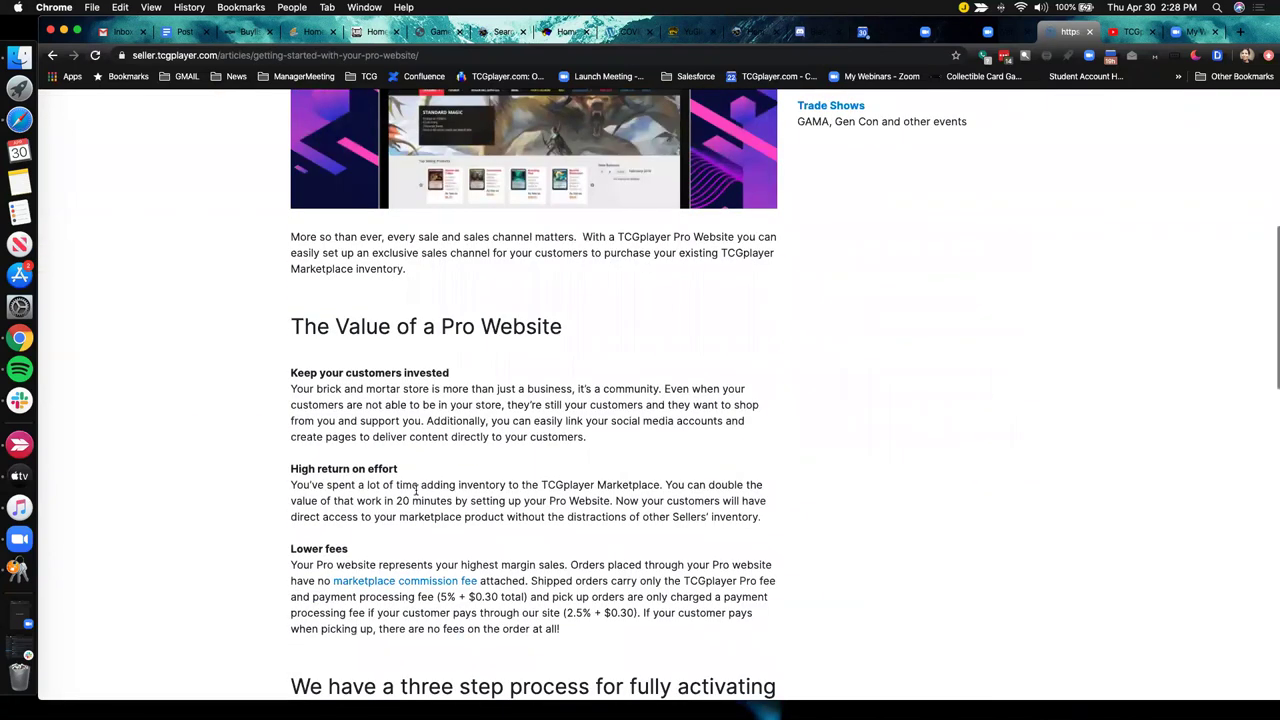
pyautogui.scroll(-3, 416, 494)
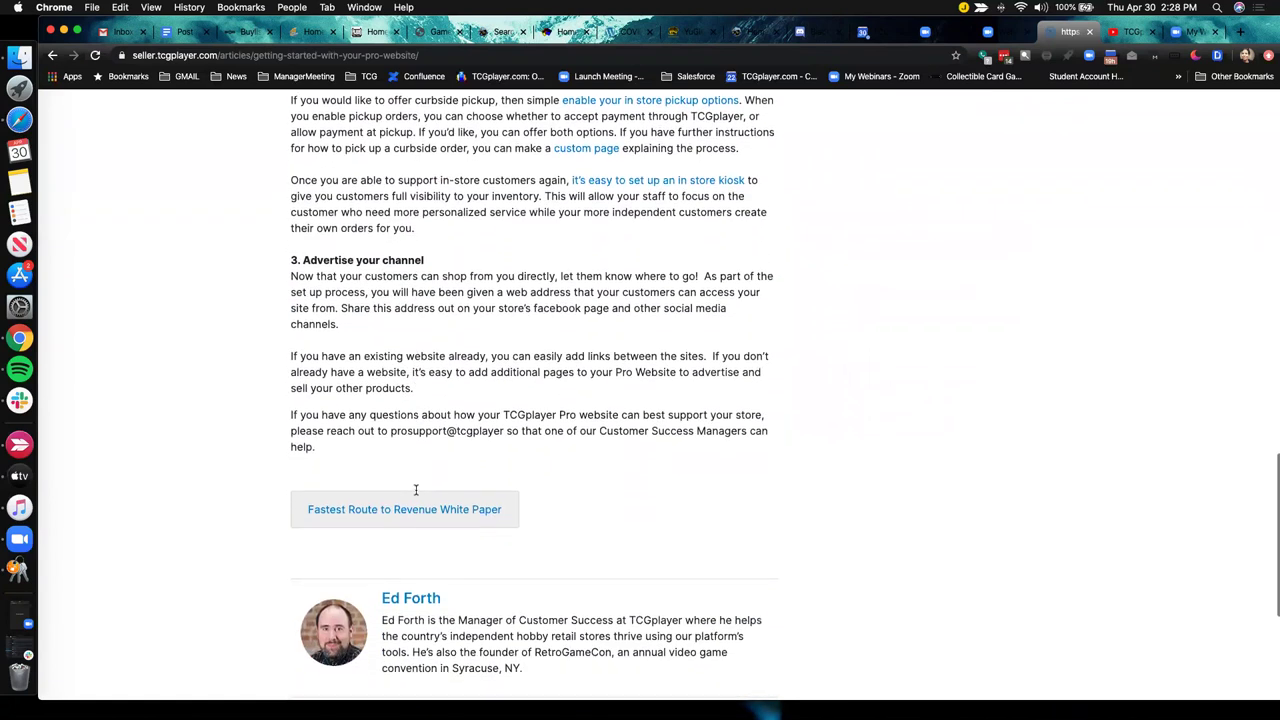
pyautogui.click(427, 507)
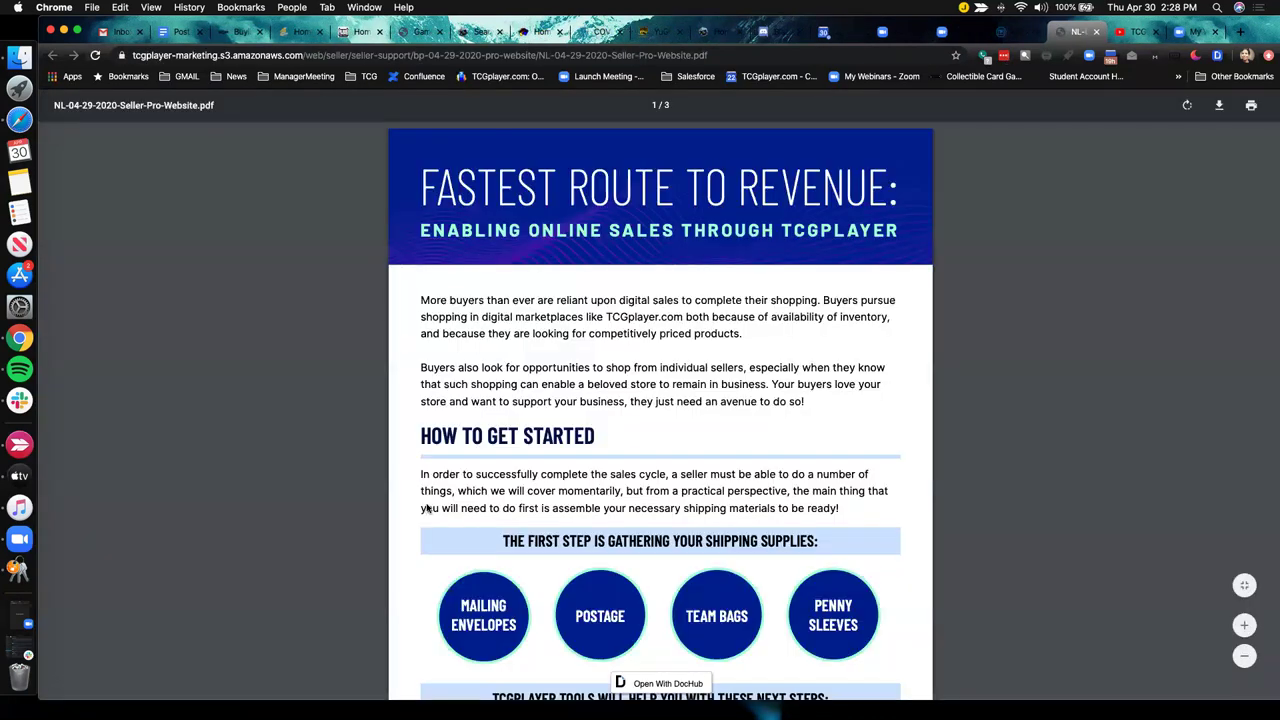
# - Skim the white paper's opening pages, switch to the TCGplayer Seller YouTube channel, and look over its Spotlight, Pro Setup and Office Hours videos
pyautogui.scroll(-9, 580, 421)
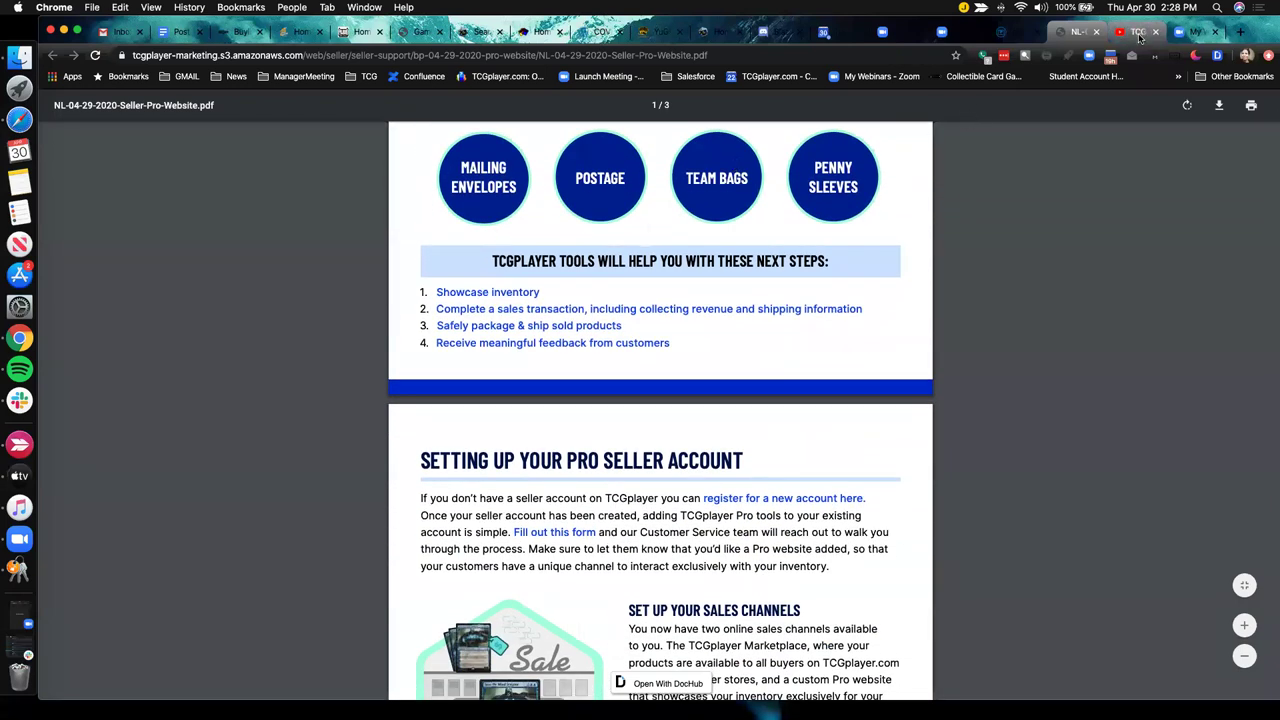
pyautogui.click(1139, 33)
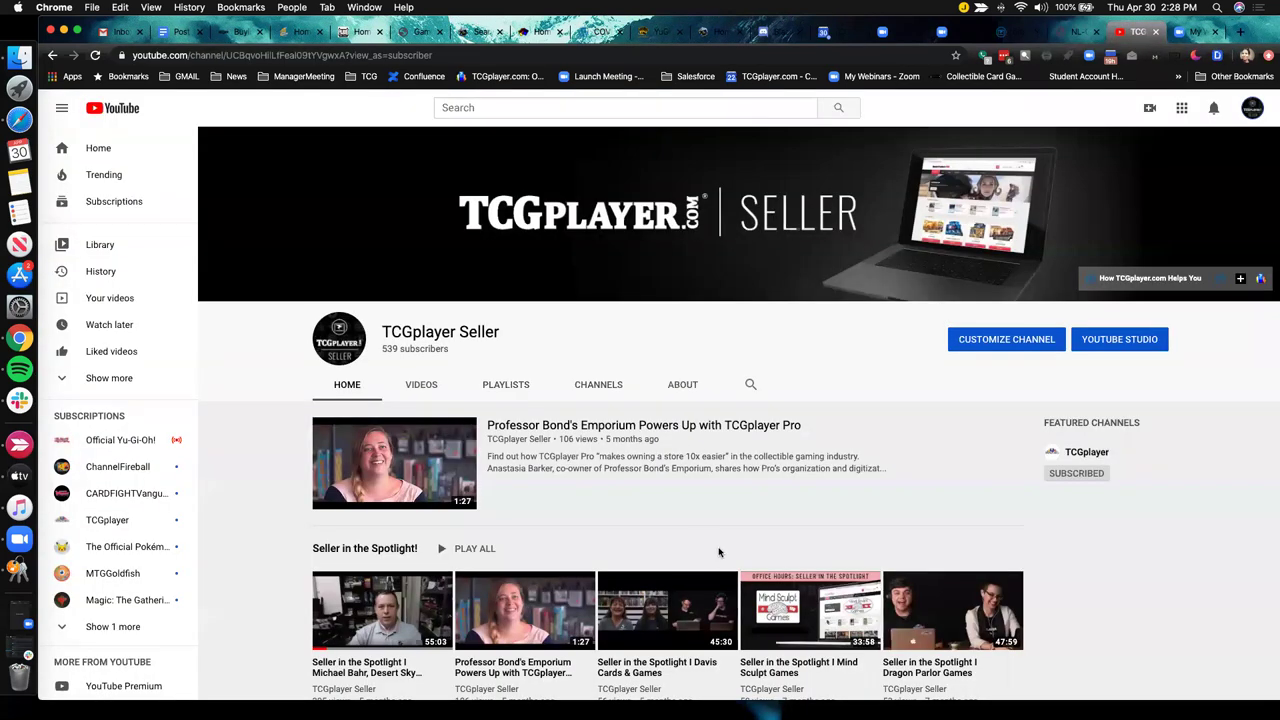
pyautogui.scroll(-5, 690, 518)
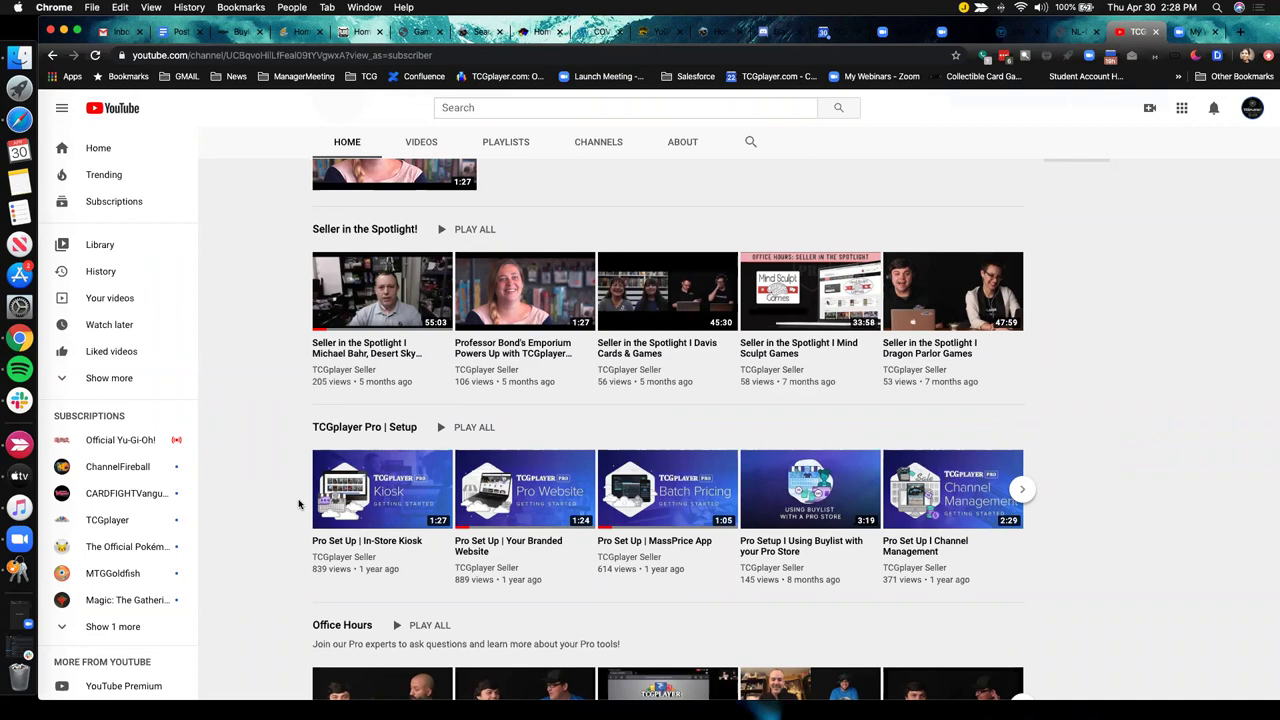
pyautogui.scroll(-3, 335, 548)
pyautogui.scroll(-1, 335, 548)
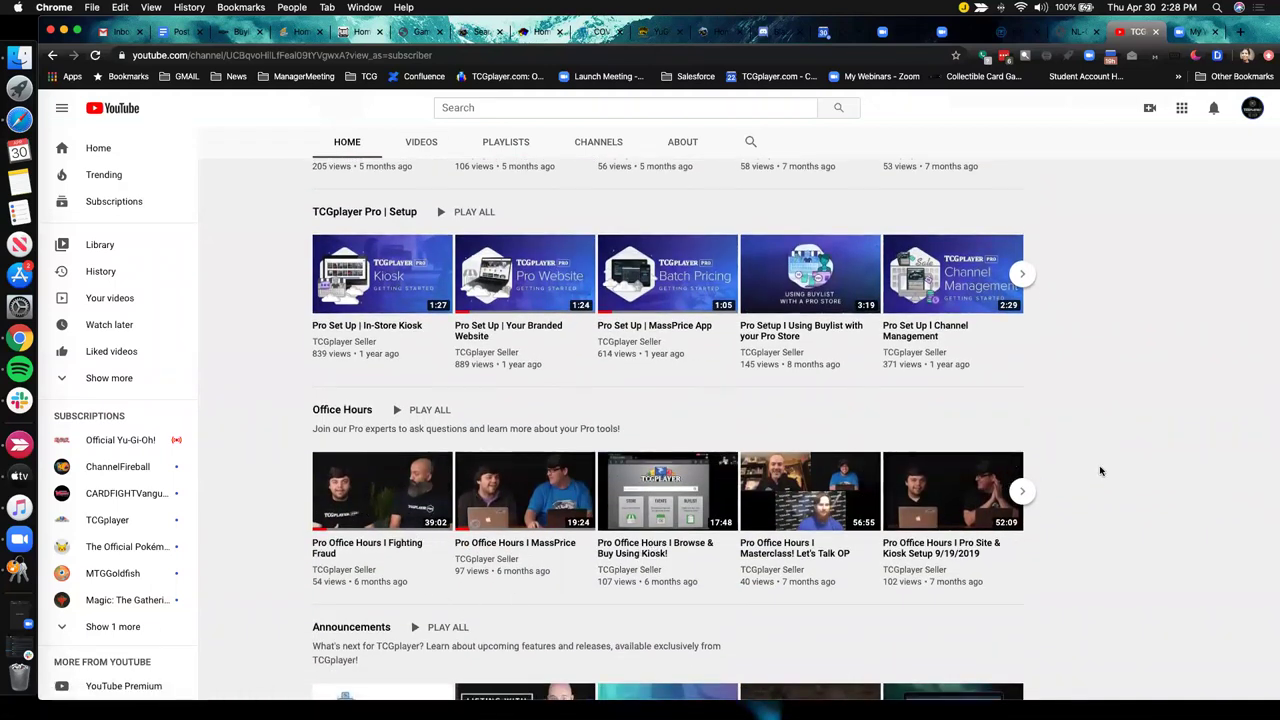
pyautogui.scroll(9, 1100, 471)
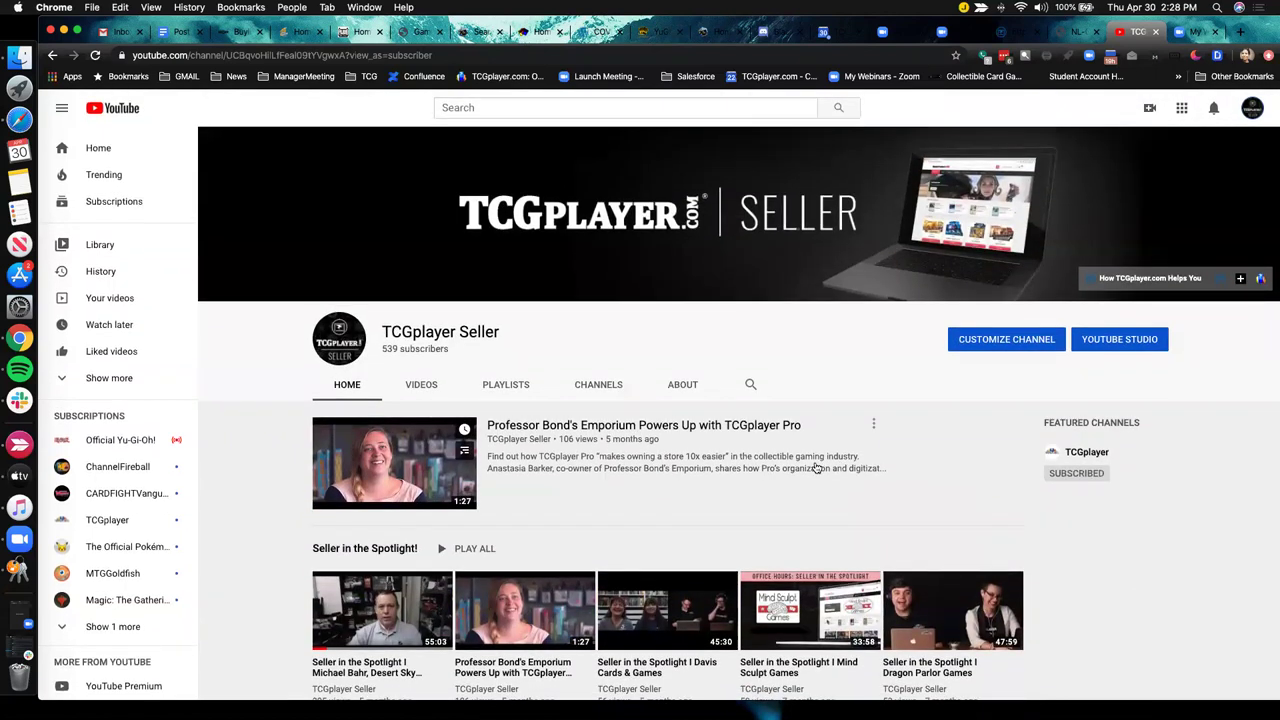
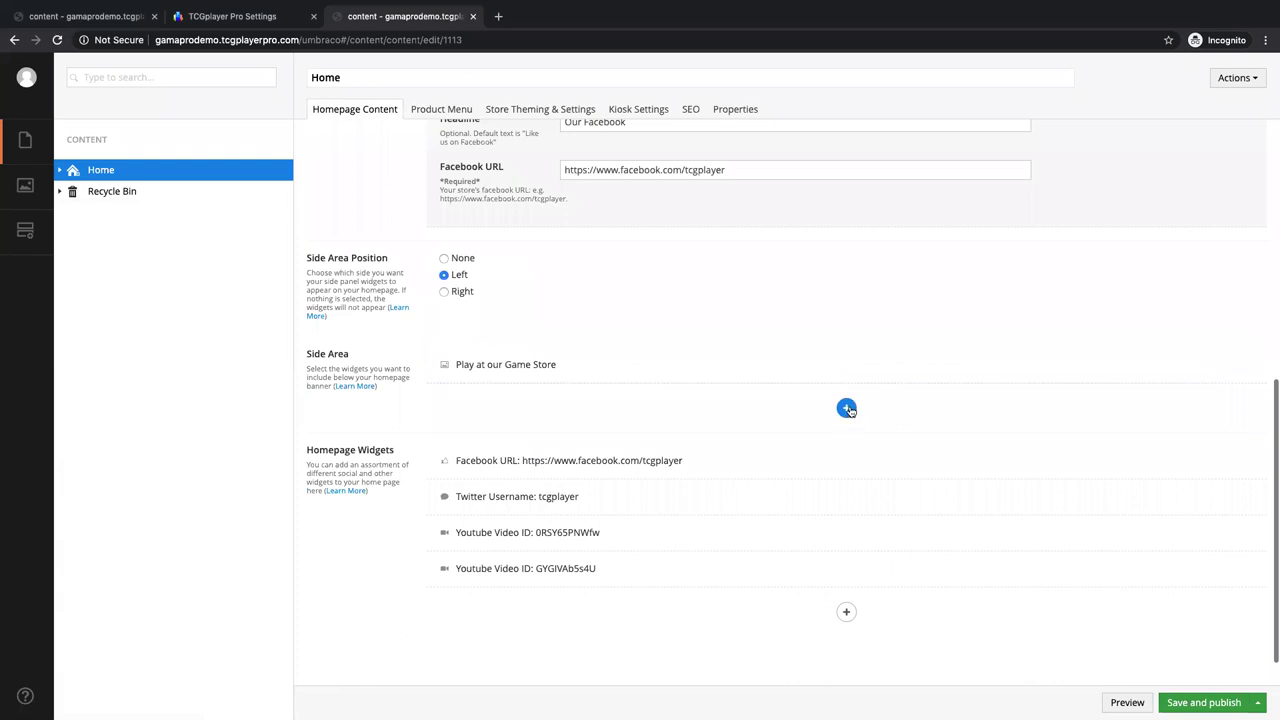
# - Return to the Home content in Umbraco and view the widget types available for the homepage's Side Area
pyautogui.scroll(-1, 660, 503)
pyautogui.click(663, 503)
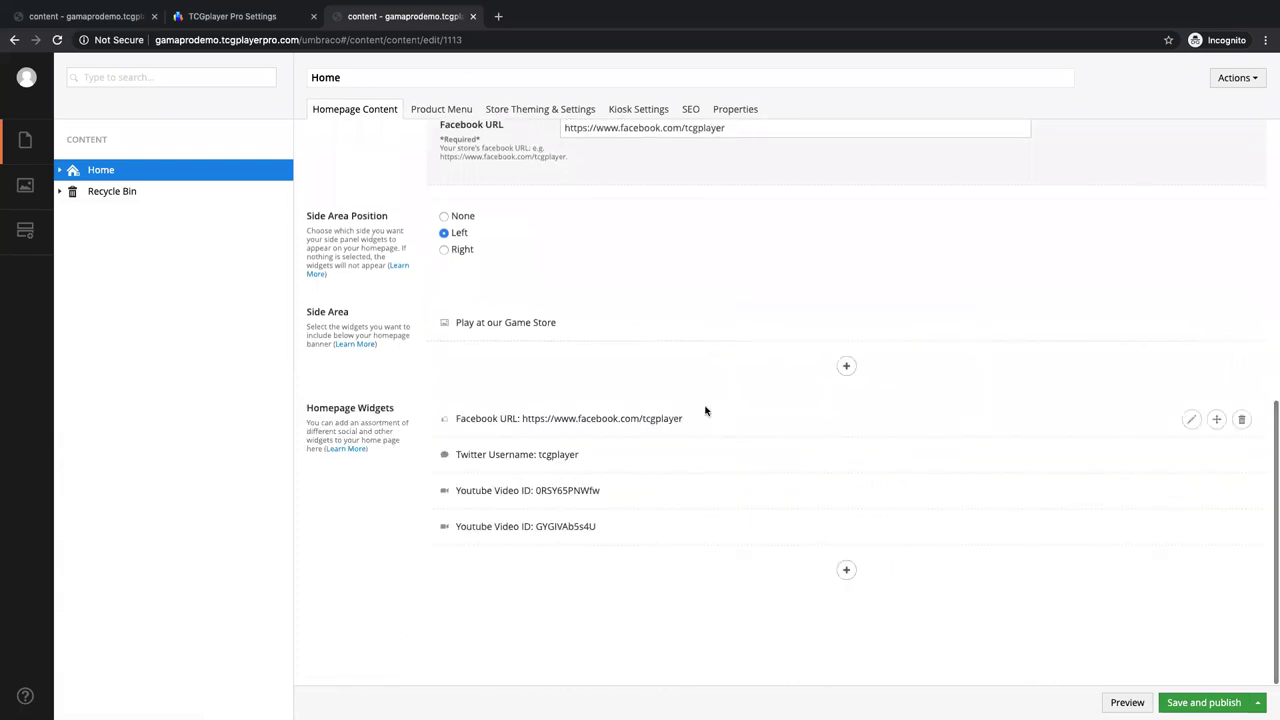
pyautogui.click(848, 368)
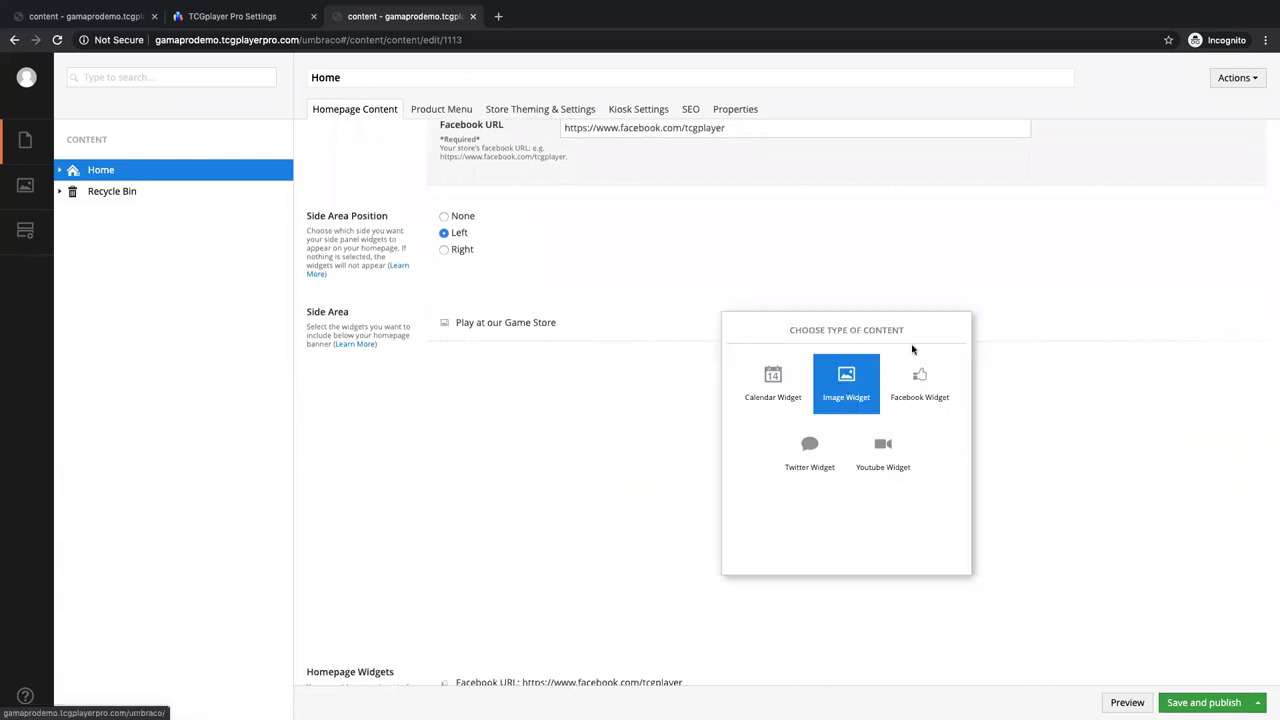
pyautogui.click(1120, 124)
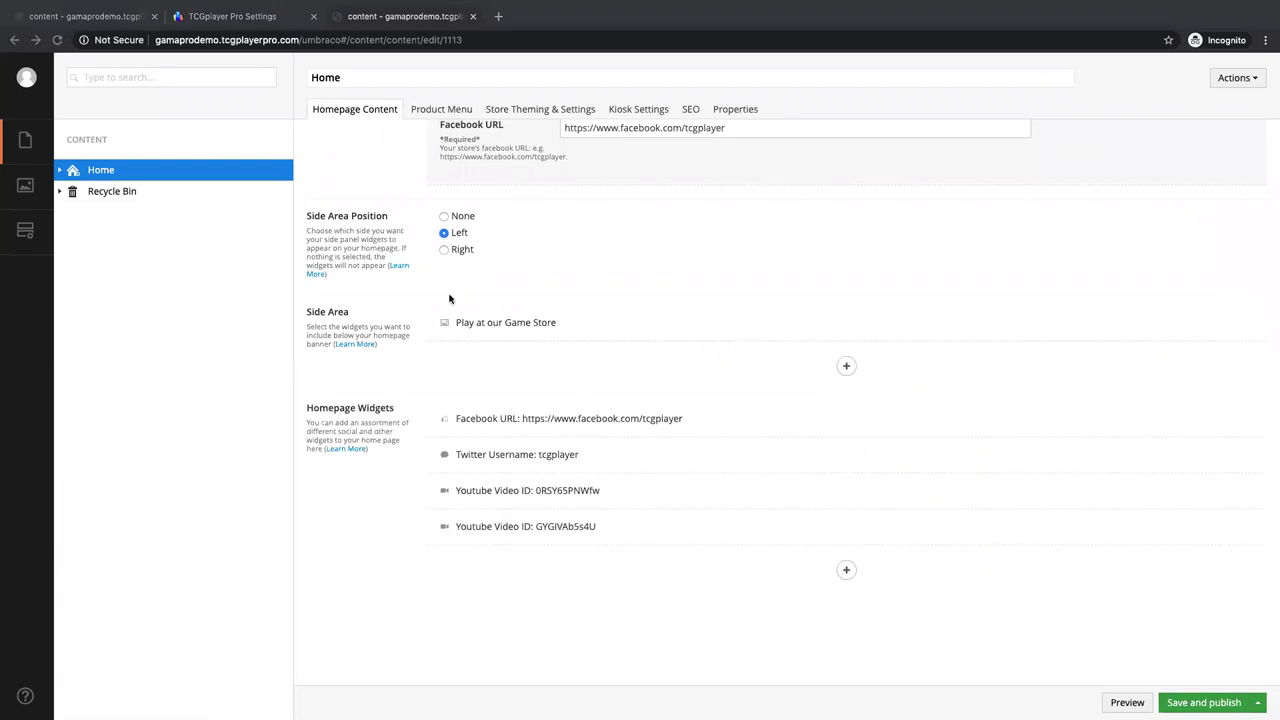
# - Add a Calendar Widget to the homepage's Side Area and expand its Google Calendar ID and color fields
pyautogui.click(847, 366)
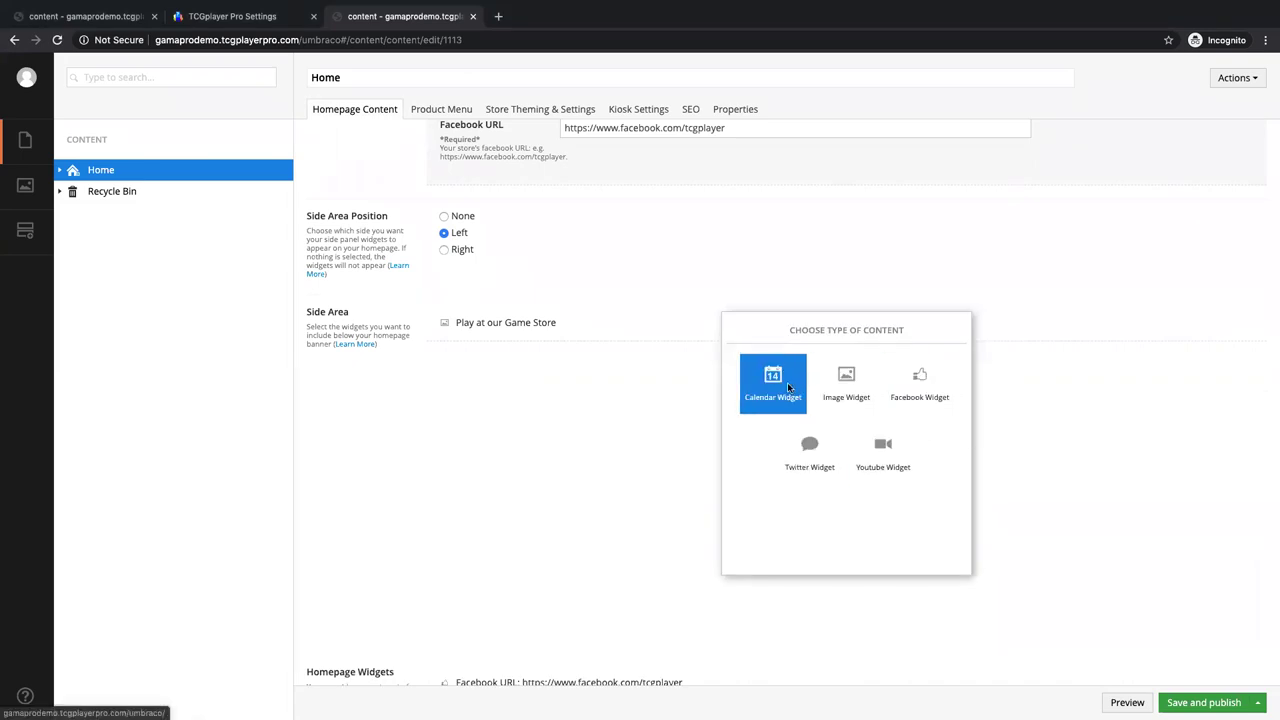
pyautogui.click(781, 401)
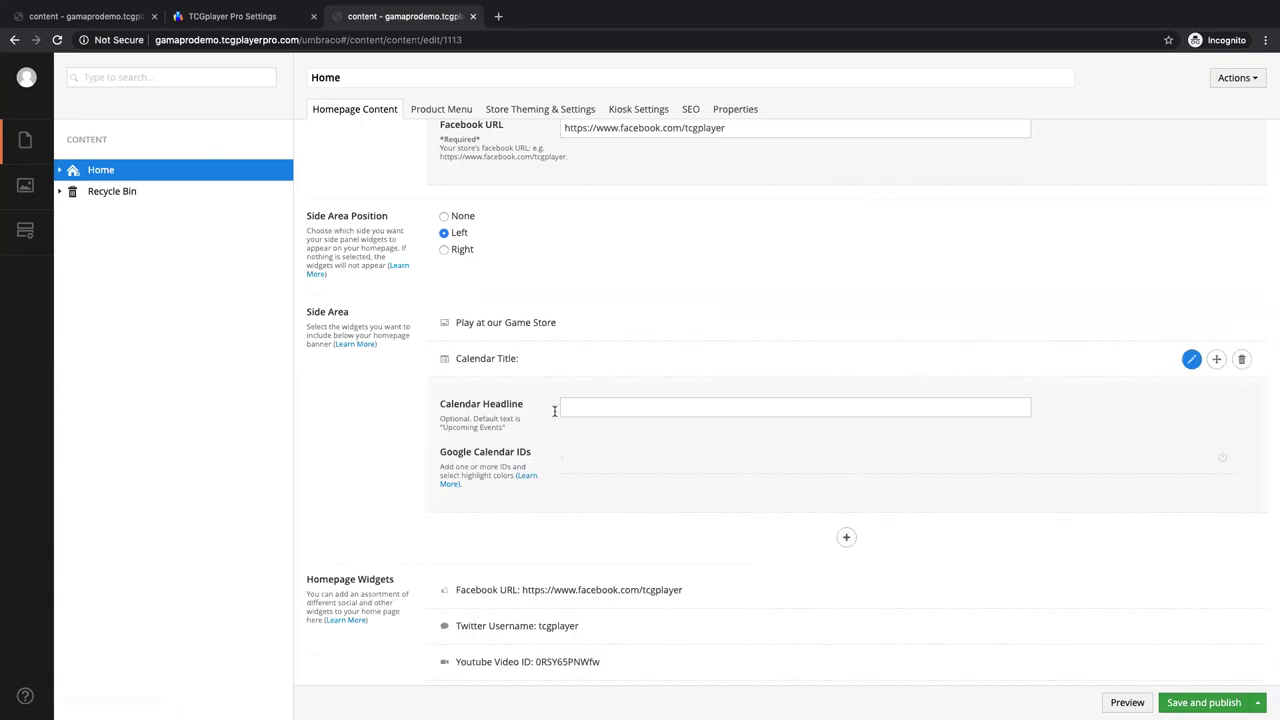
pyautogui.click(561, 458)
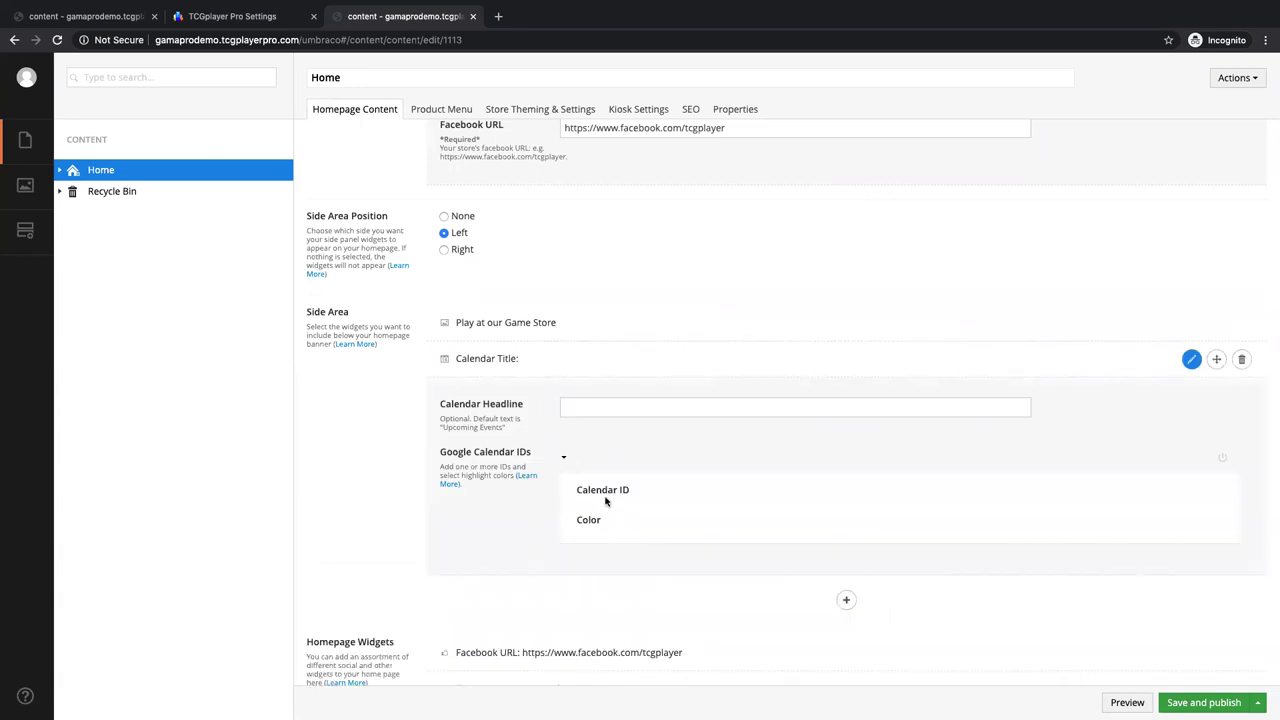
pyautogui.click(846, 606)
pyautogui.scroll(-2, 1078, 573)
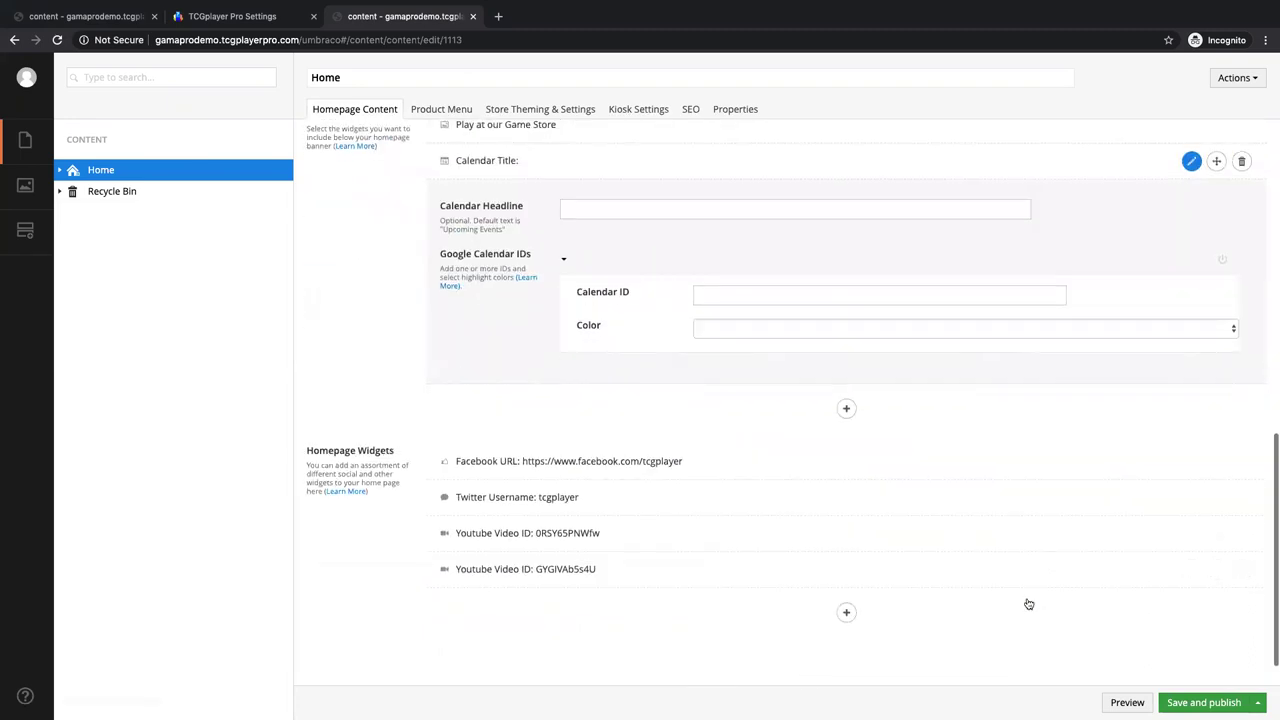
# - Add a Facebook Widget below the calendar in the Side Area, view its fields, and delete it
pyautogui.click(846, 409)
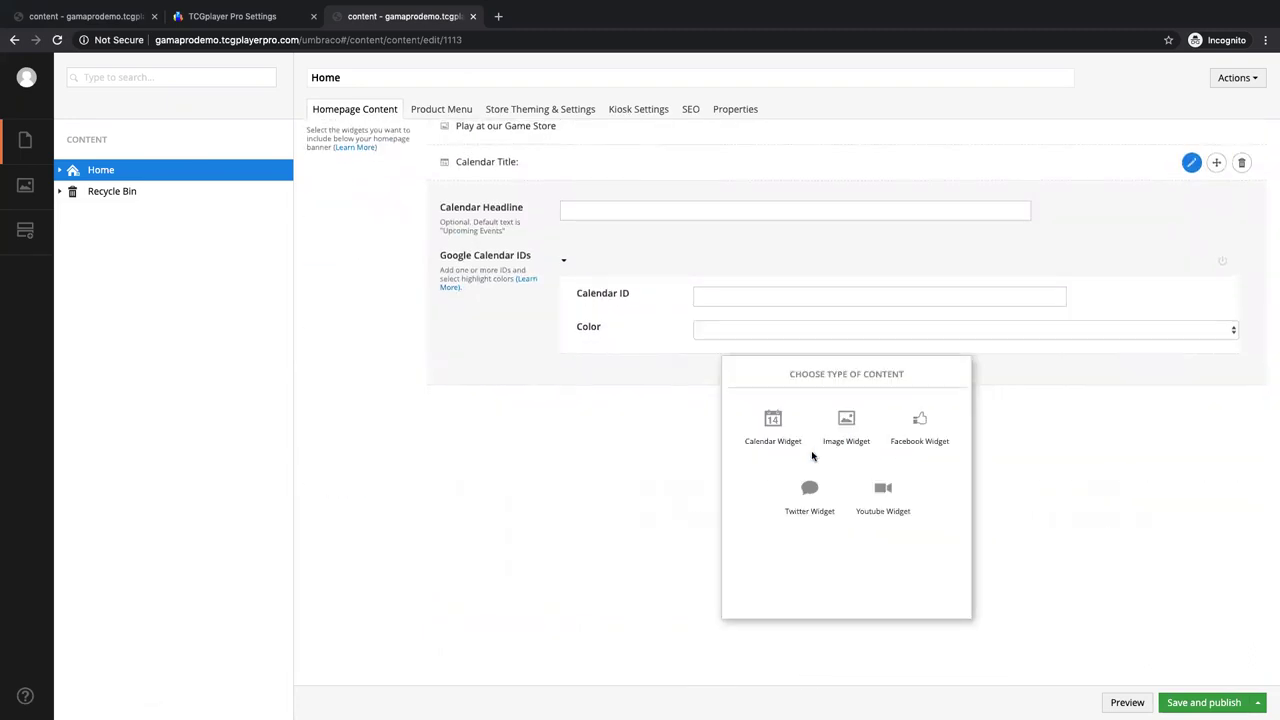
pyautogui.click(906, 440)
pyautogui.scroll(1, 754, 391)
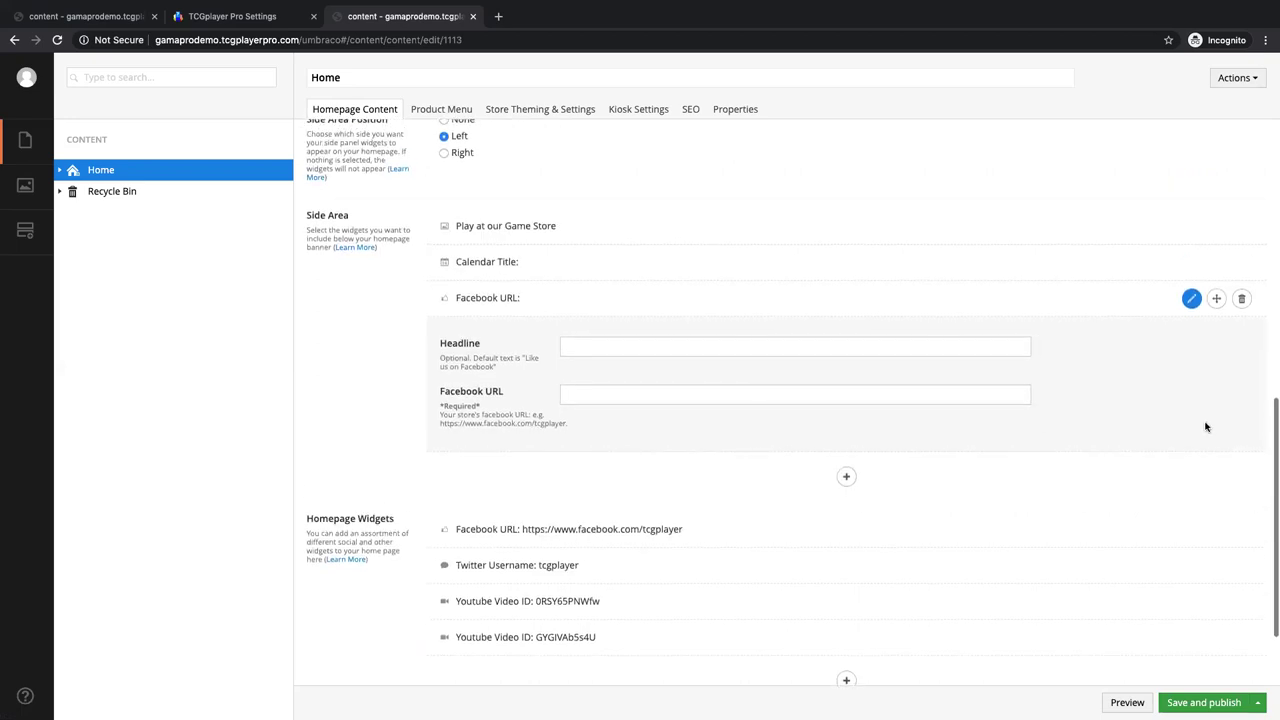
pyautogui.click(1242, 298)
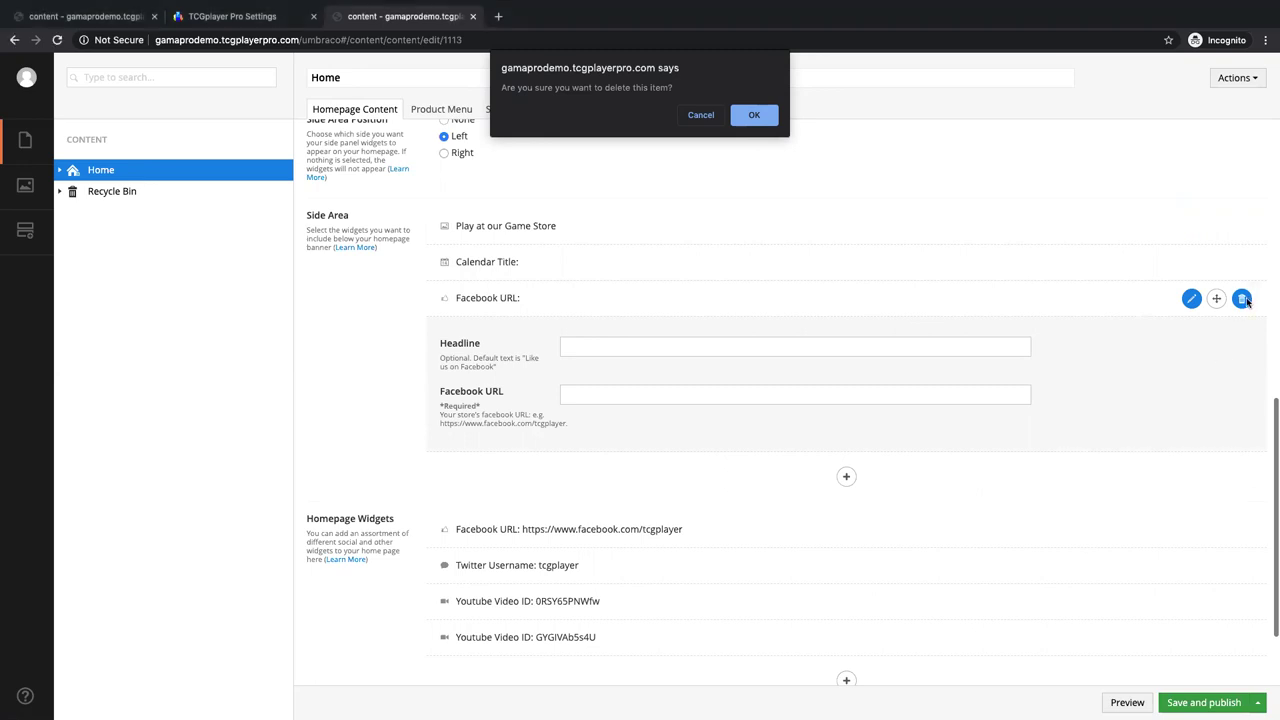
pyautogui.click(745, 122)
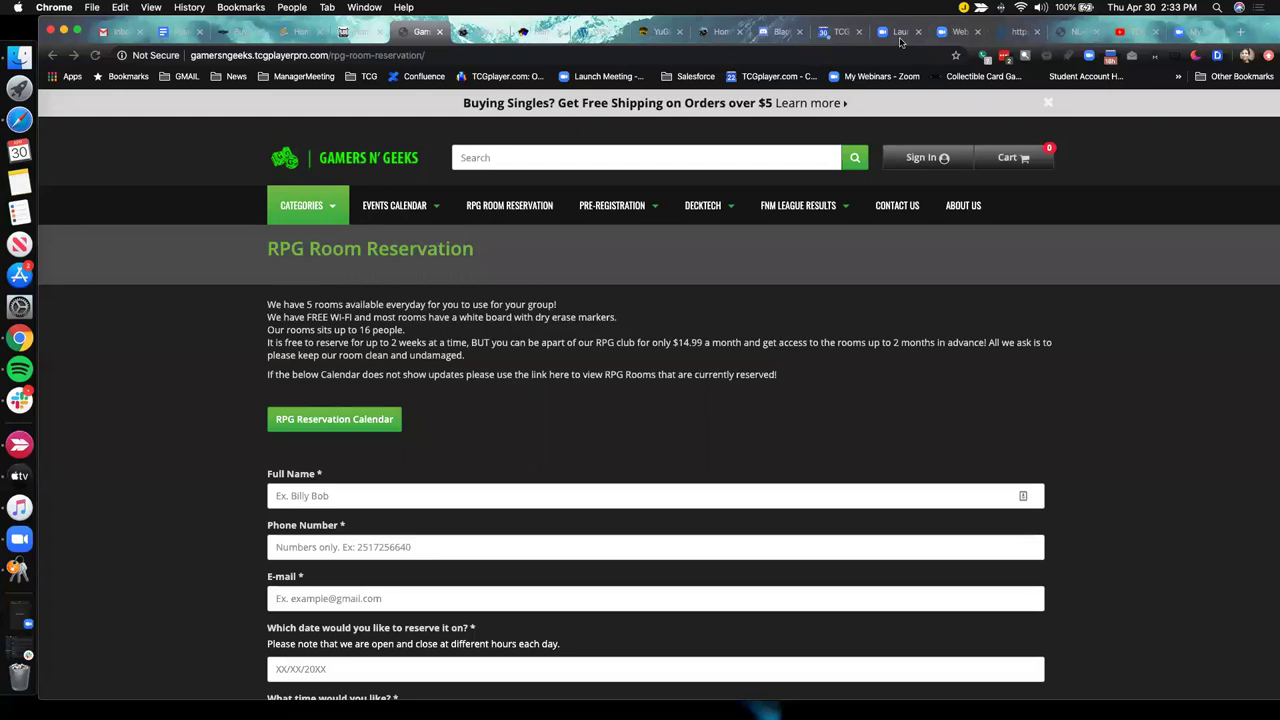
# - Switch to the BGC Cards storefront and examine the linked Discord and GameFor images in its homepage sidebar
pyautogui.click(785, 33)
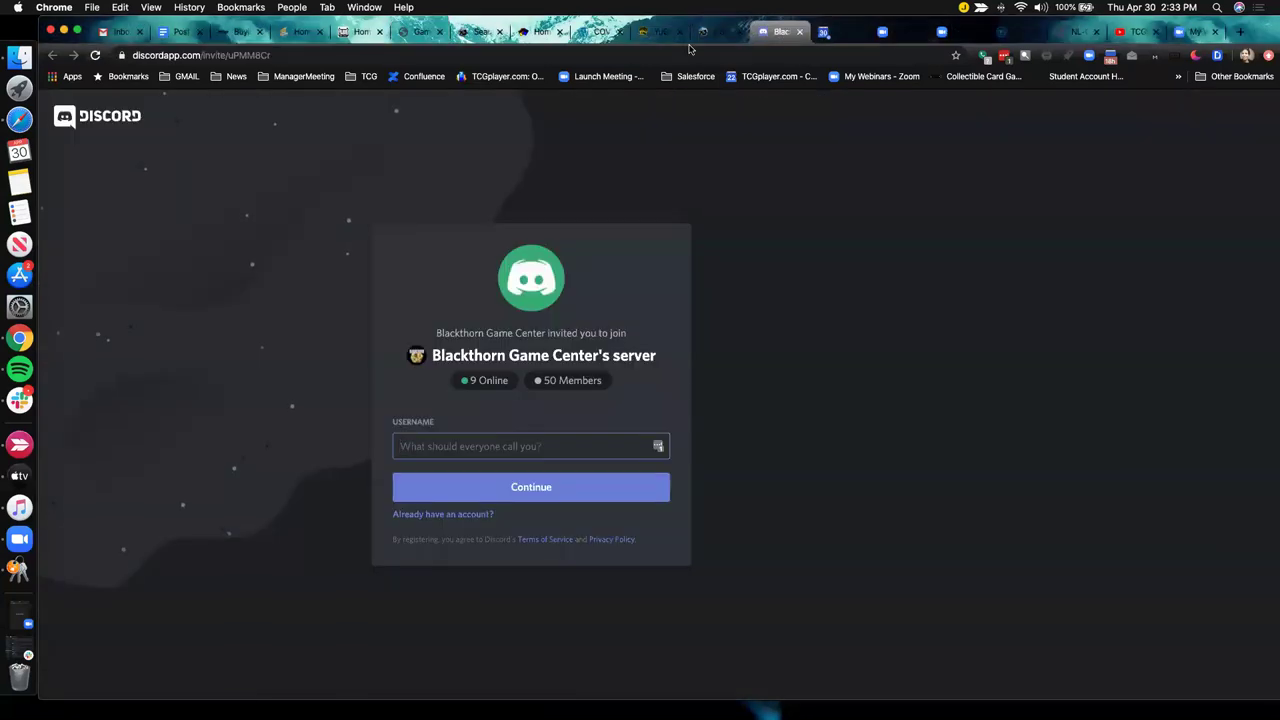
pyautogui.click(720, 32)
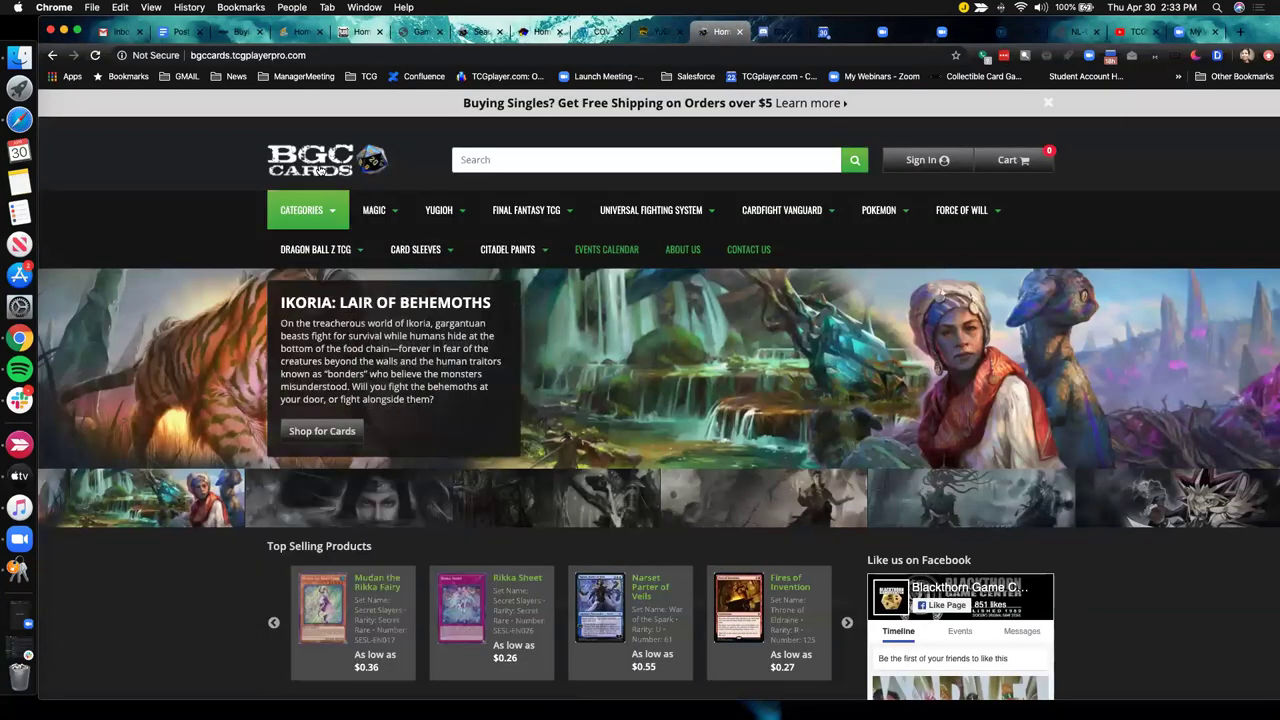
pyautogui.scroll(-5, 838, 553)
pyautogui.scroll(-3, 838, 553)
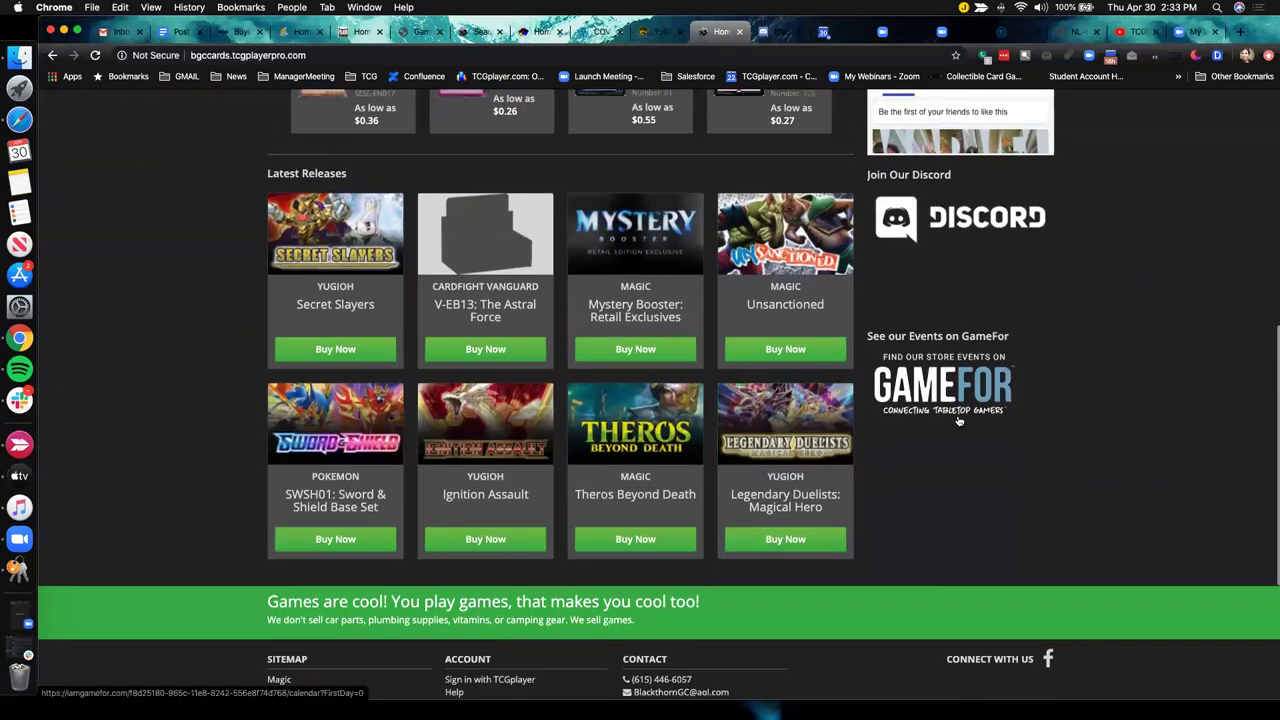
pyautogui.scroll(1, 1141, 409)
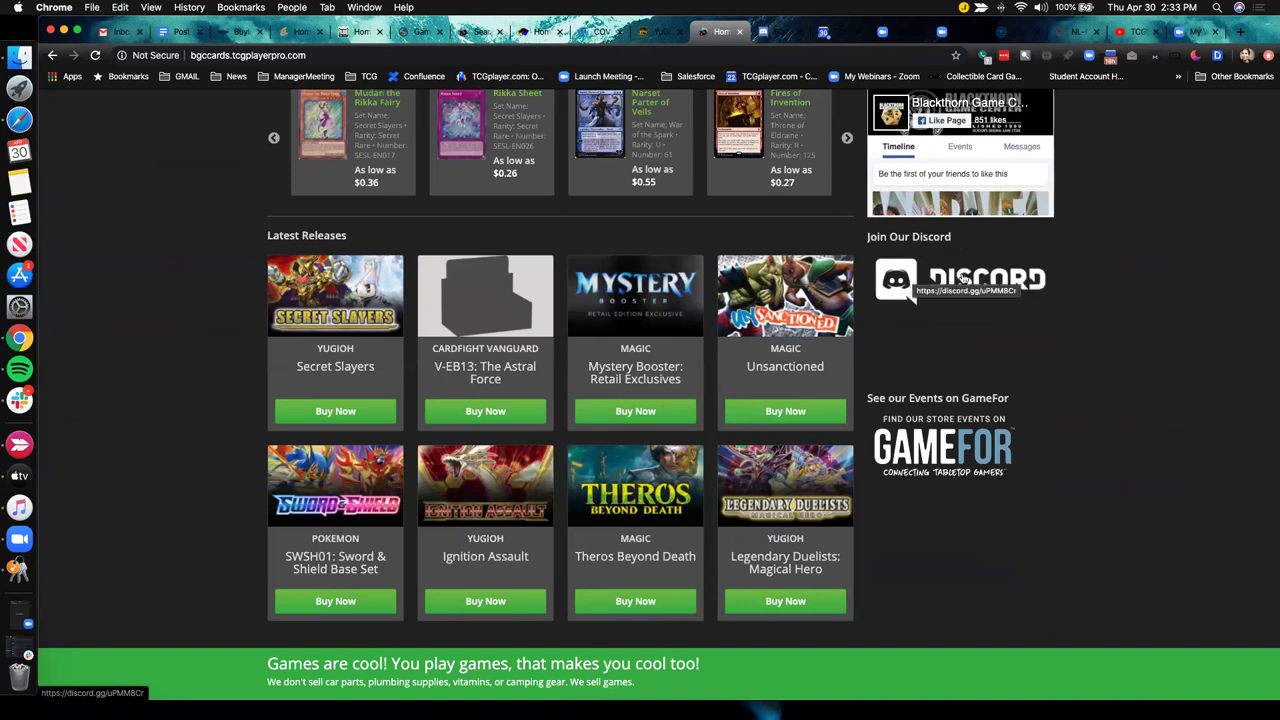
pyautogui.rightClick(1001, 280)
pyautogui.click(910, 285)
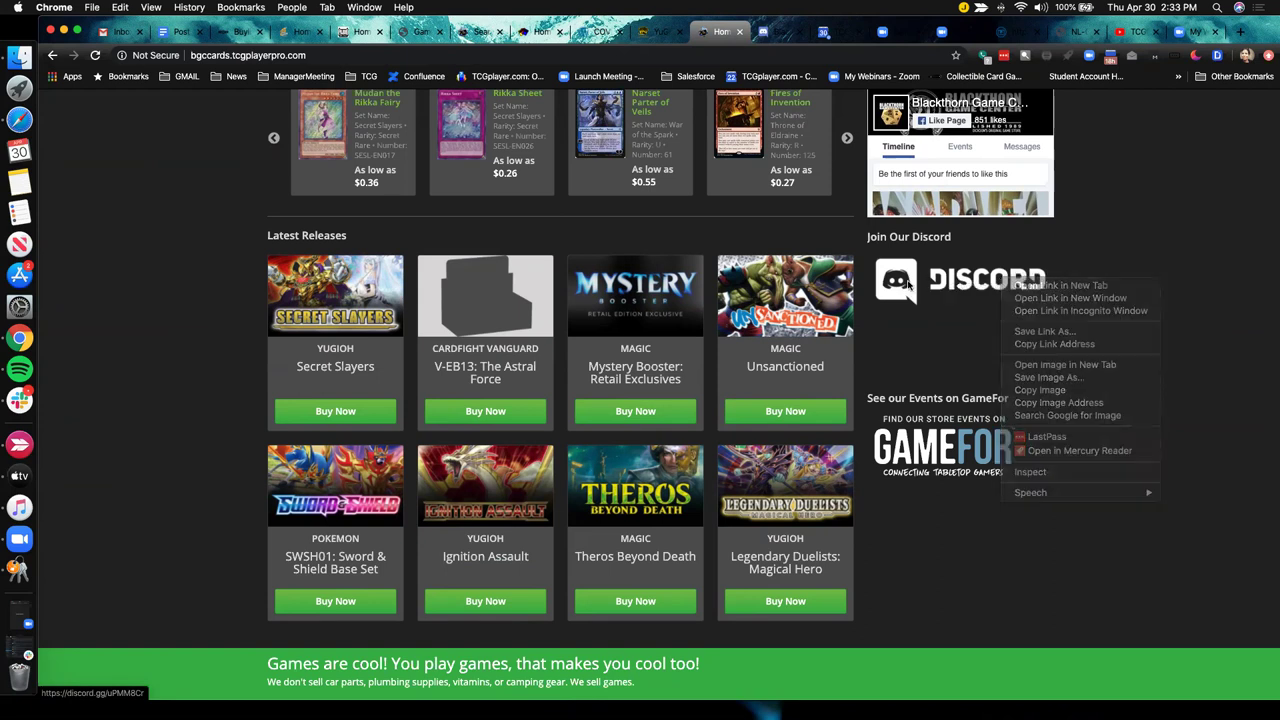
pyautogui.click(910, 285)
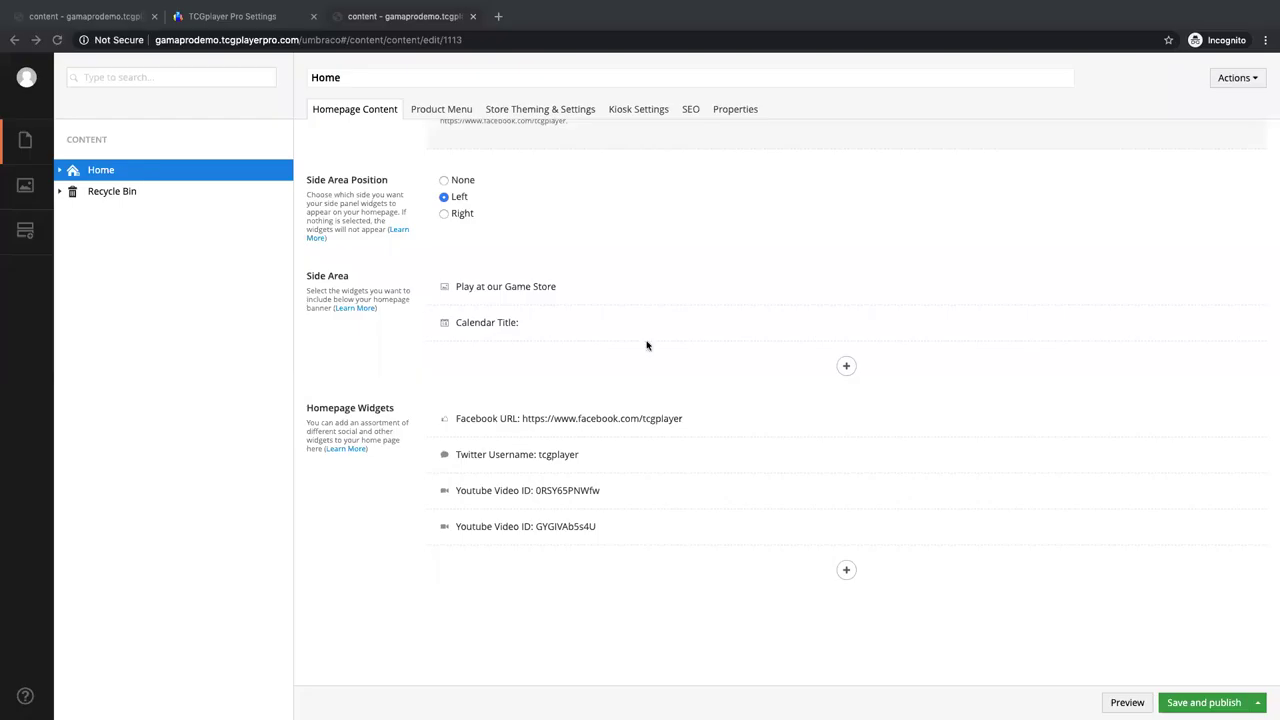
# - Return to Umbraco, add an Image Widget to the Side Area, and view its image and link options without choosing anything
pyautogui.click(845, 367)
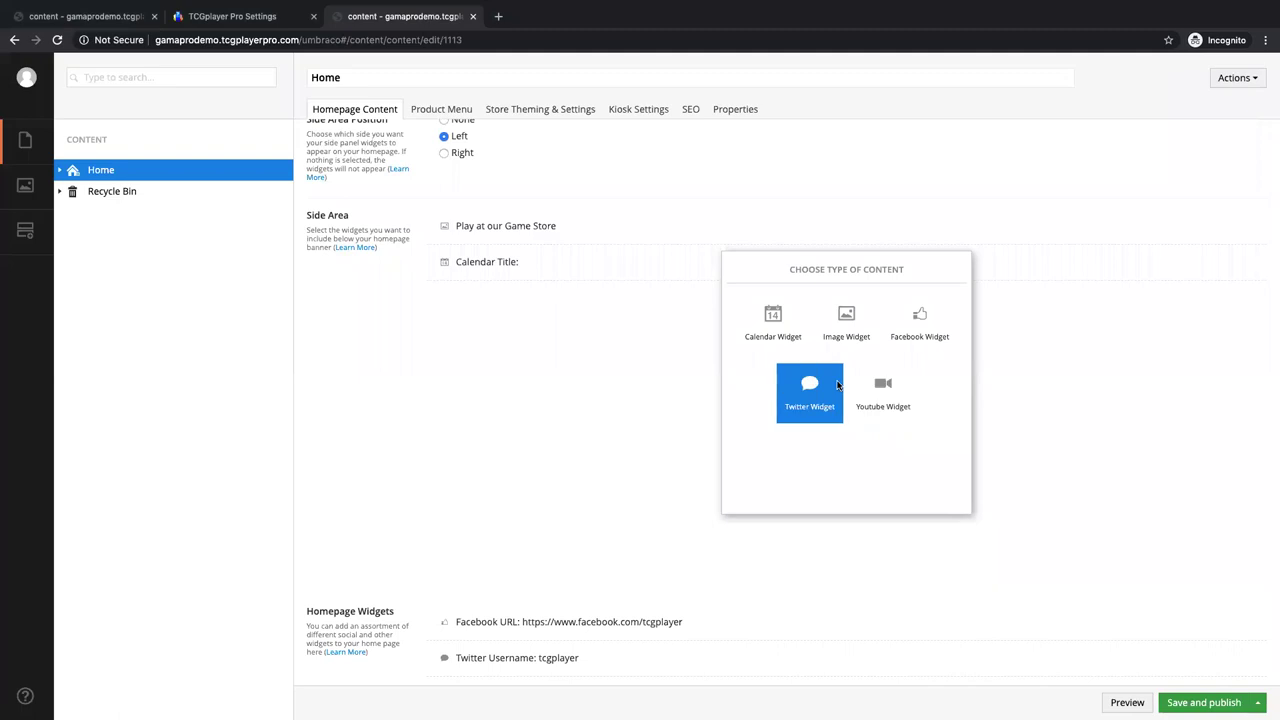
pyautogui.click(846, 322)
pyautogui.click(592, 488)
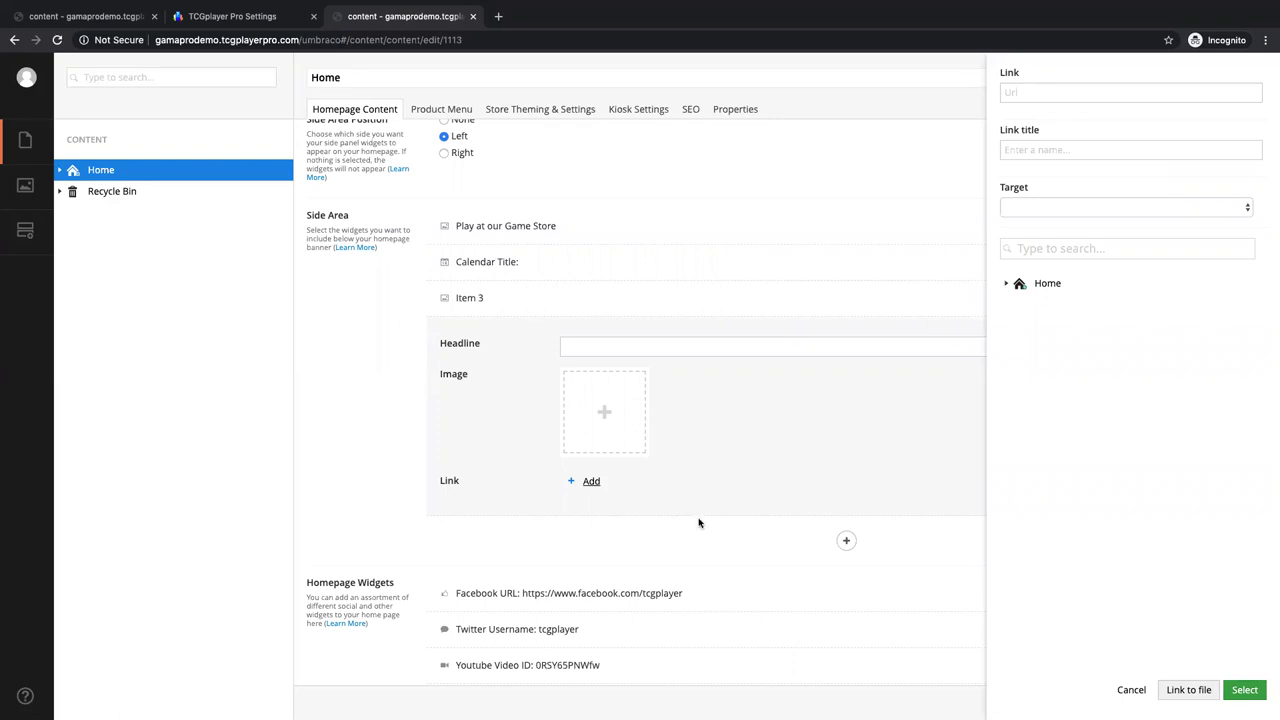
pyautogui.click(605, 420)
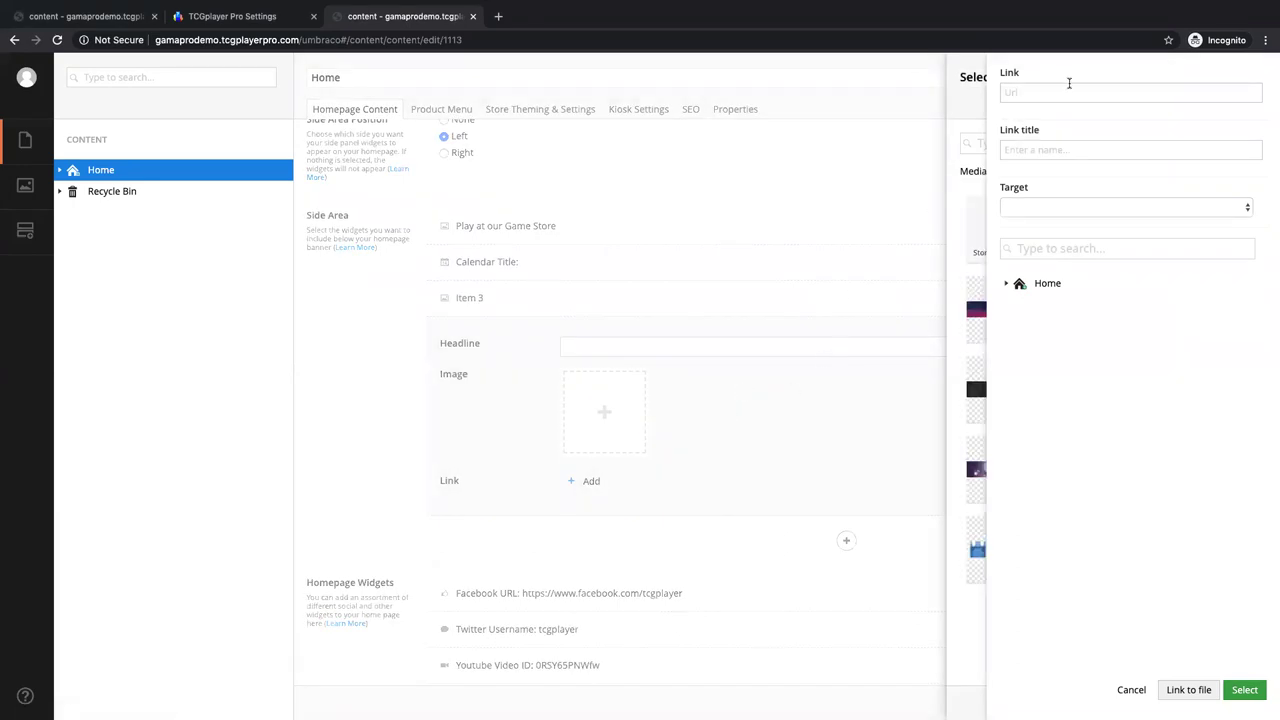
pyautogui.click(1131, 690)
pyautogui.click(1195, 698)
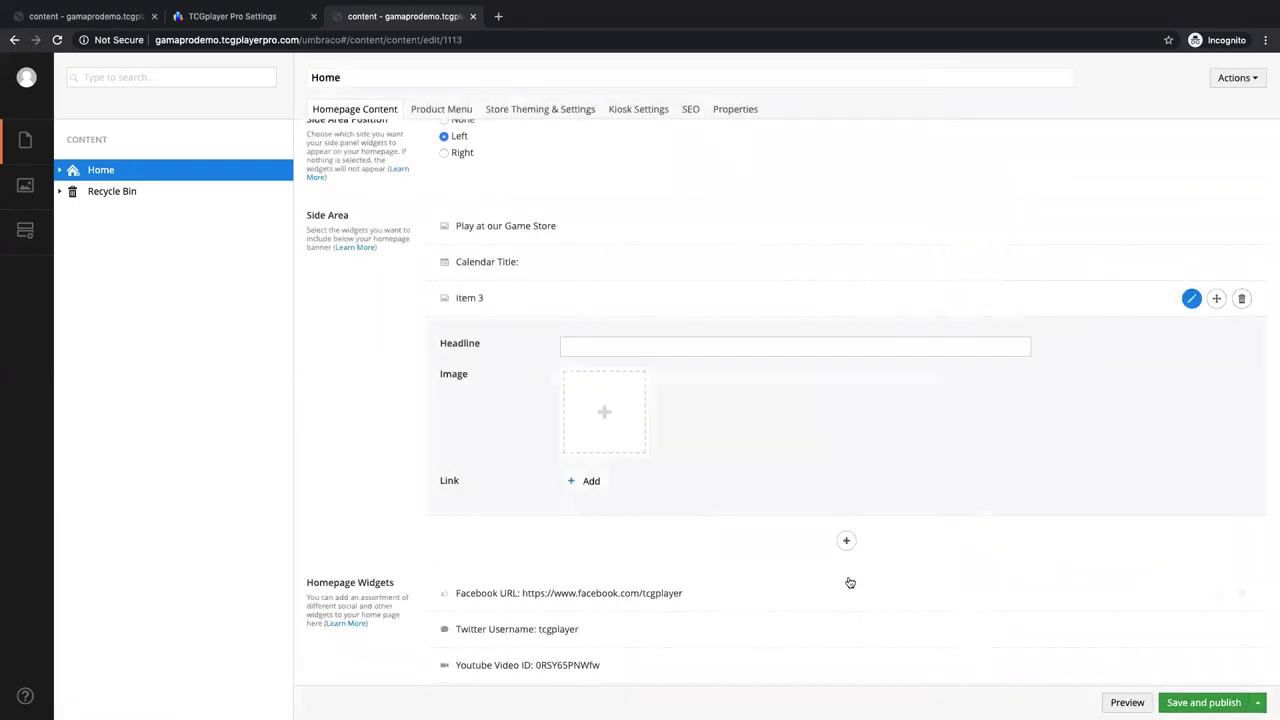
pyautogui.click(591, 481)
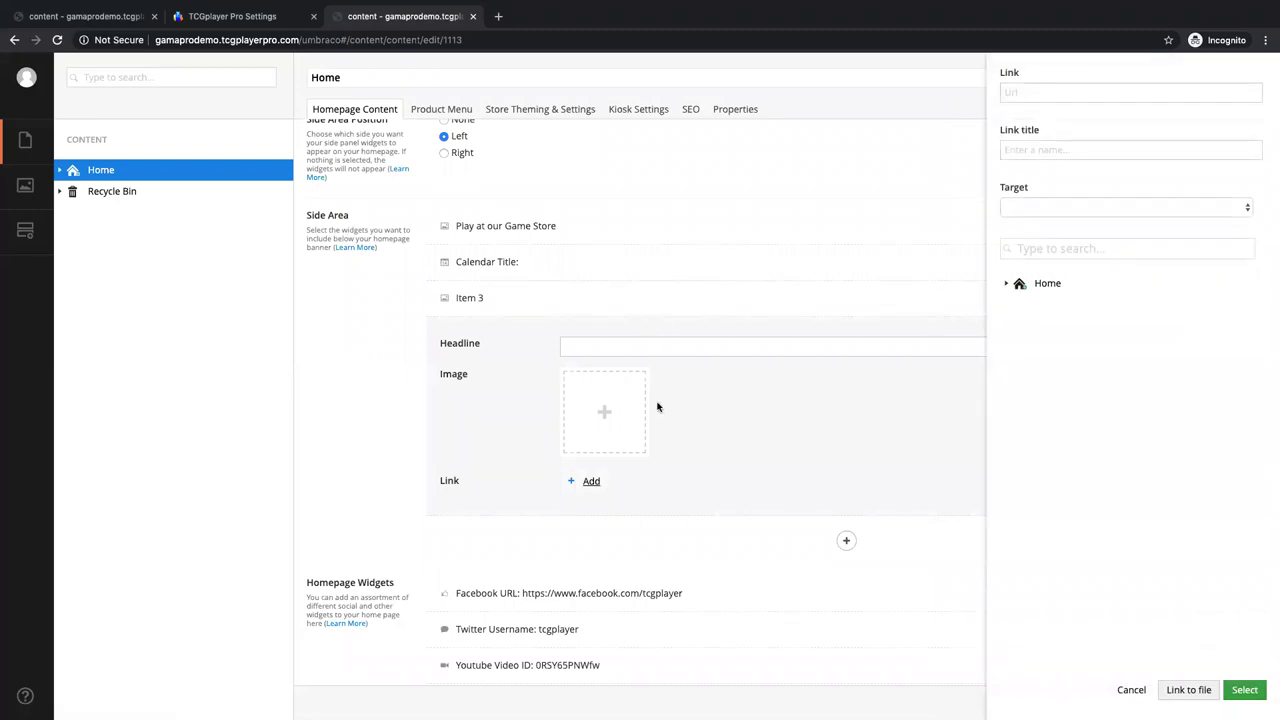
pyautogui.click(1131, 690)
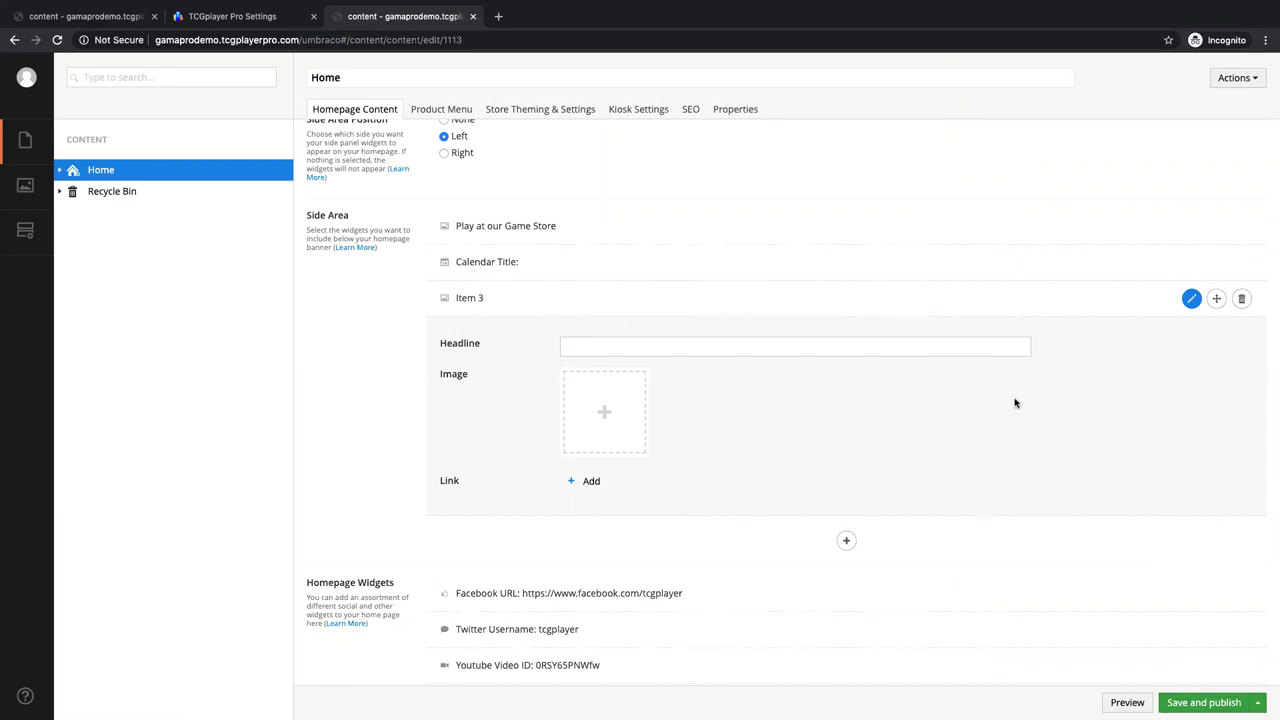
# - Delete the empty Image Widget from the Side Area
pyautogui.click(1255, 306)
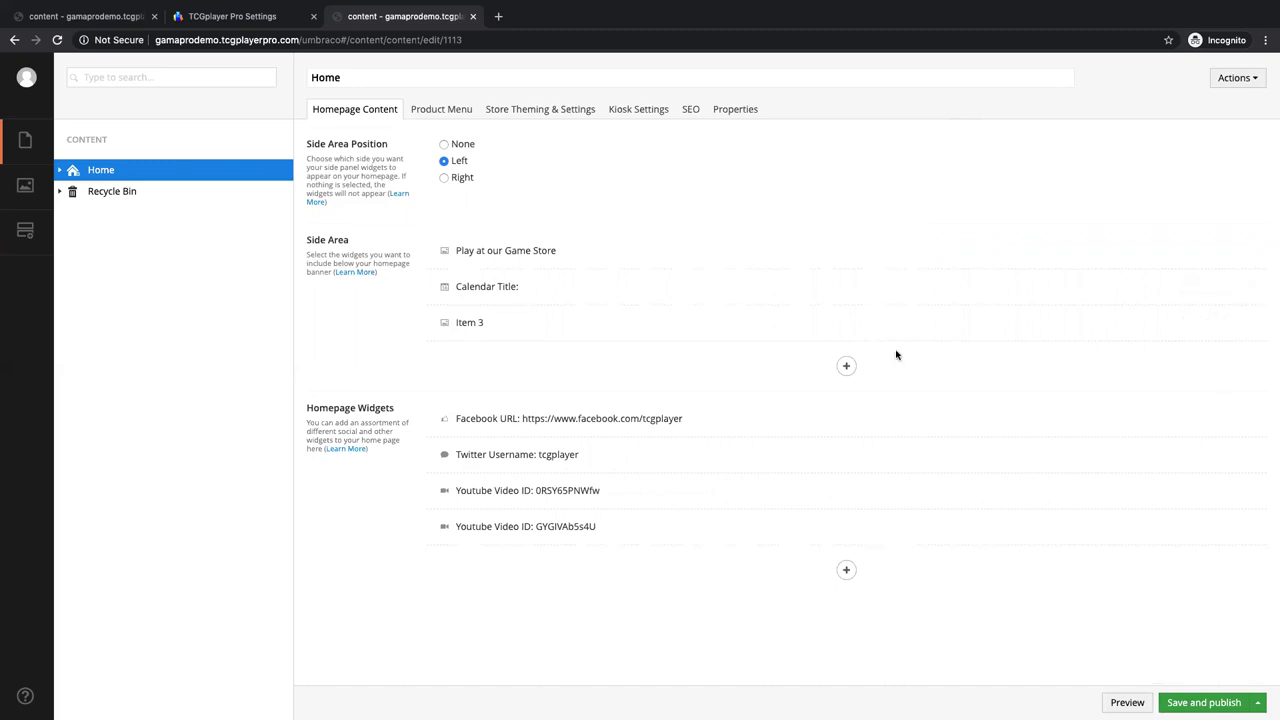
pyautogui.click(1241, 323)
pyautogui.click(754, 115)
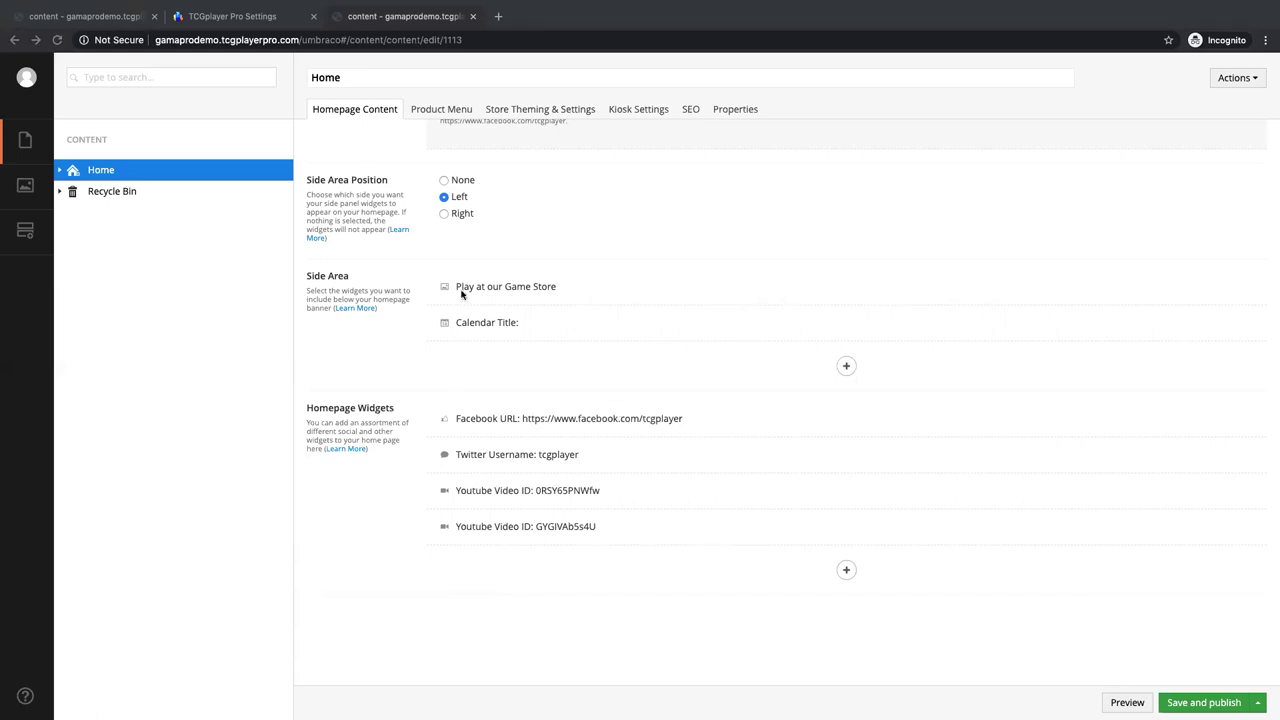
# - Add a second Calendar Widget to the Side Area and collapse its settings
pyautogui.scroll(2, 450, 292)
pyautogui.scroll(-2, 448, 306)
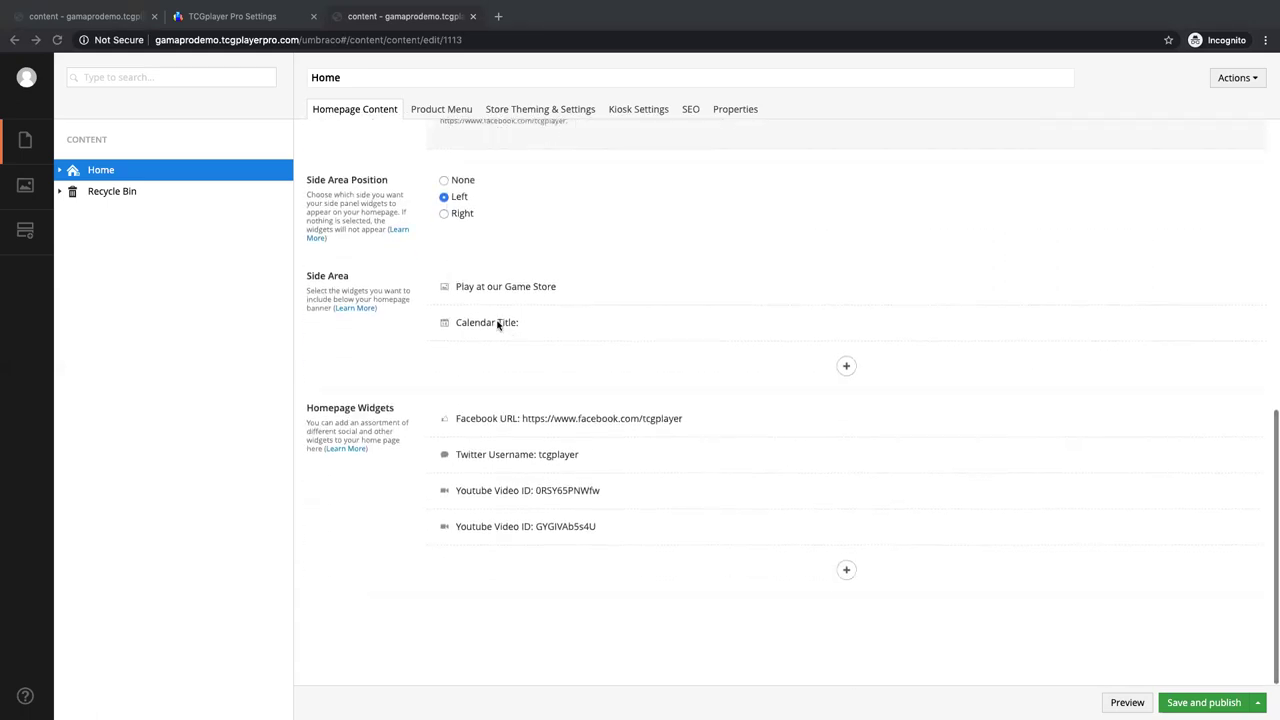
pyautogui.click(845, 366)
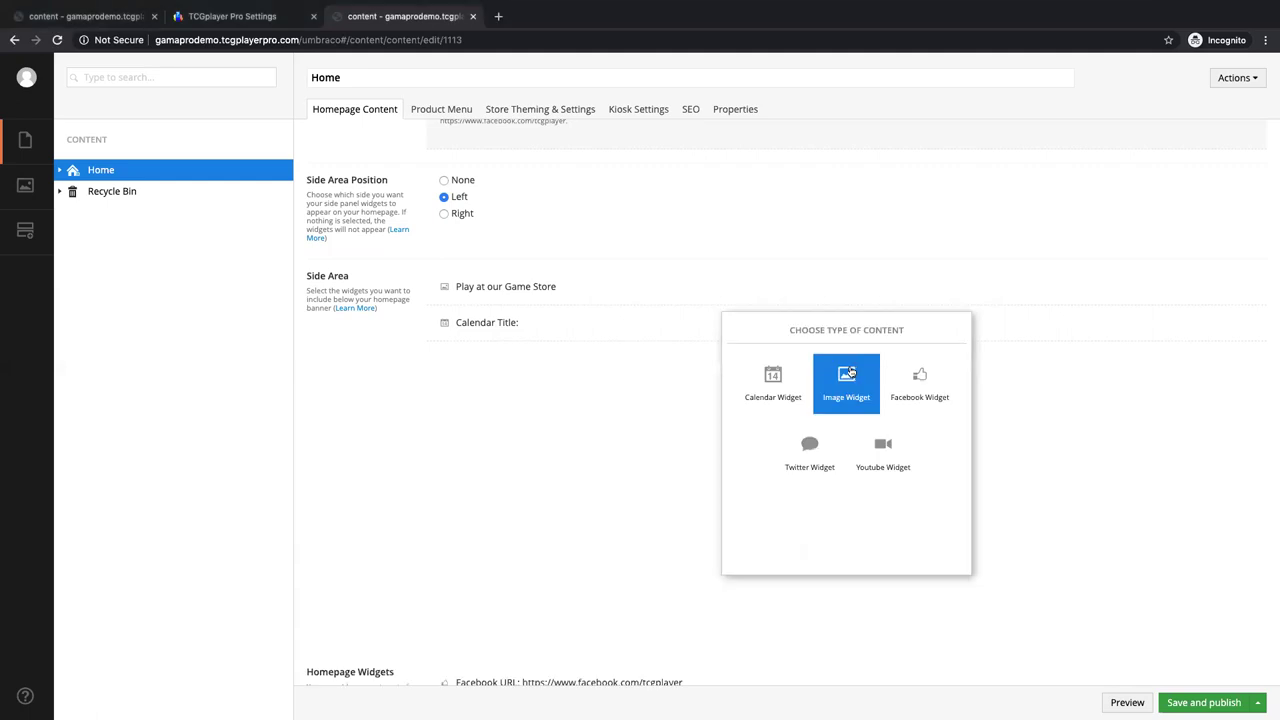
pyautogui.click(770, 388)
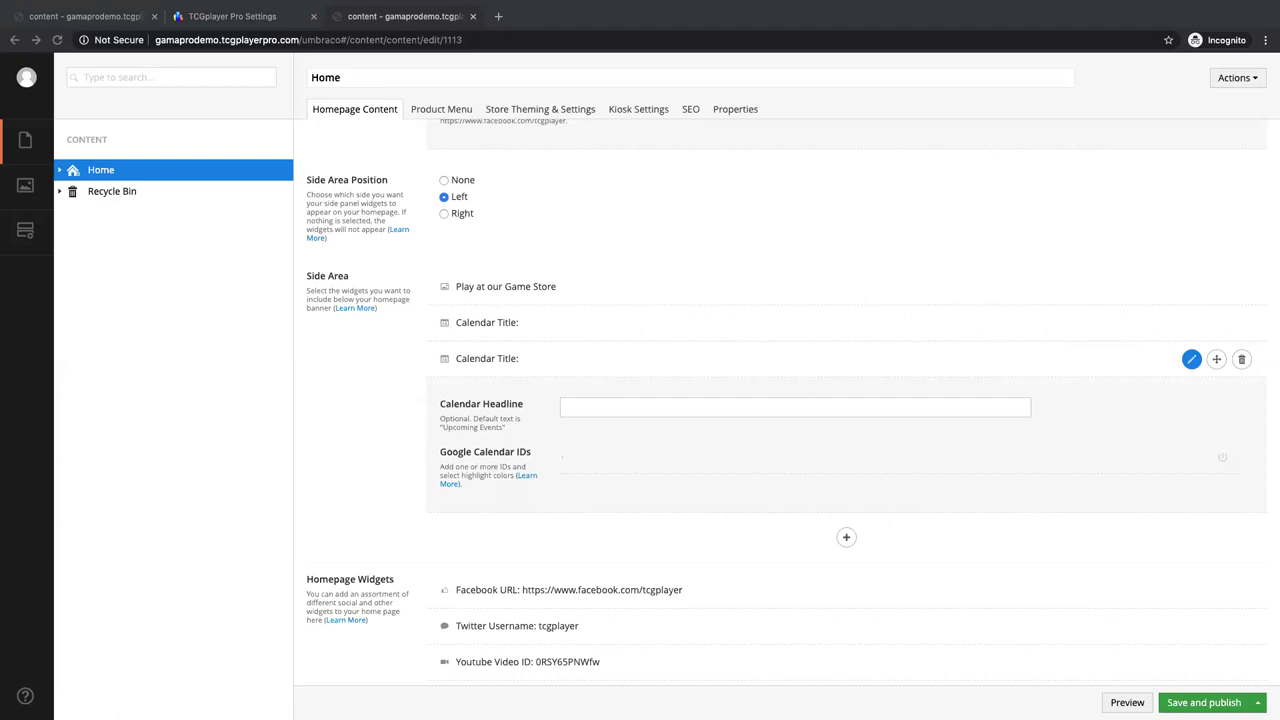
pyautogui.click(1250, 370)
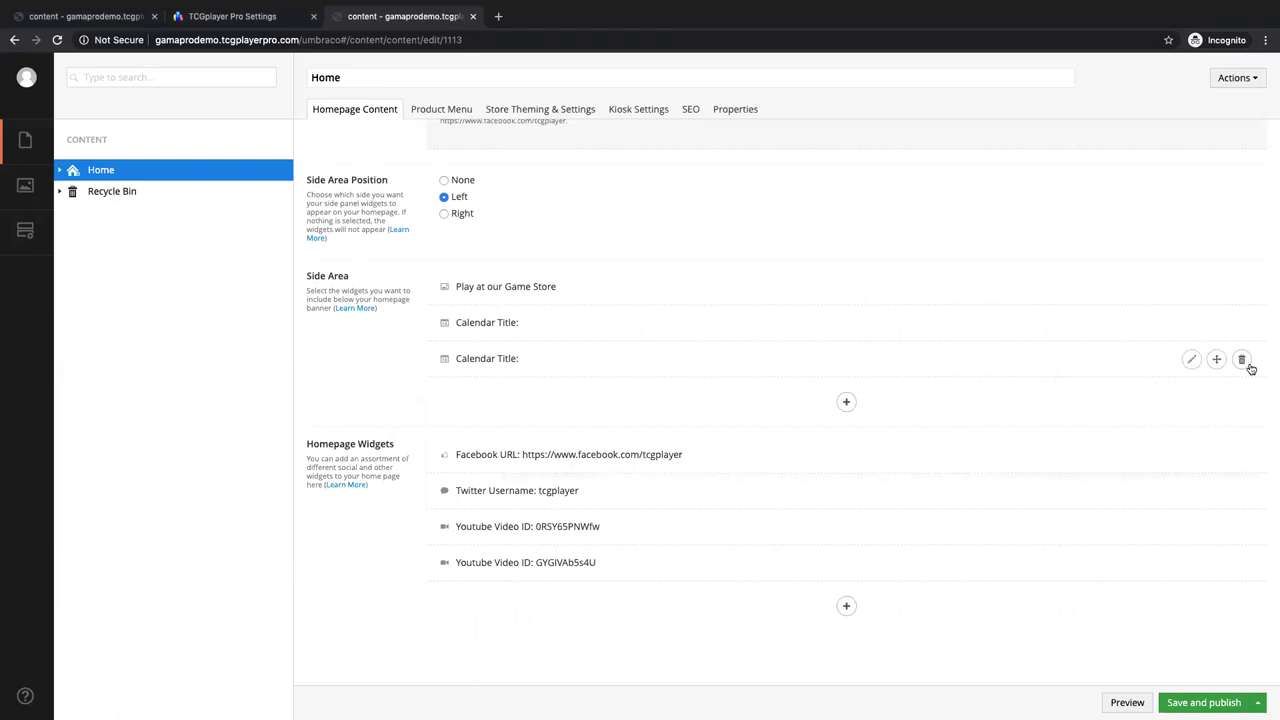
# - Delete the second Calendar Widget from the Side Area, then return to the Content welcome page, discarding the unsaved changes
pyautogui.click(1246, 360)
pyautogui.click(755, 116)
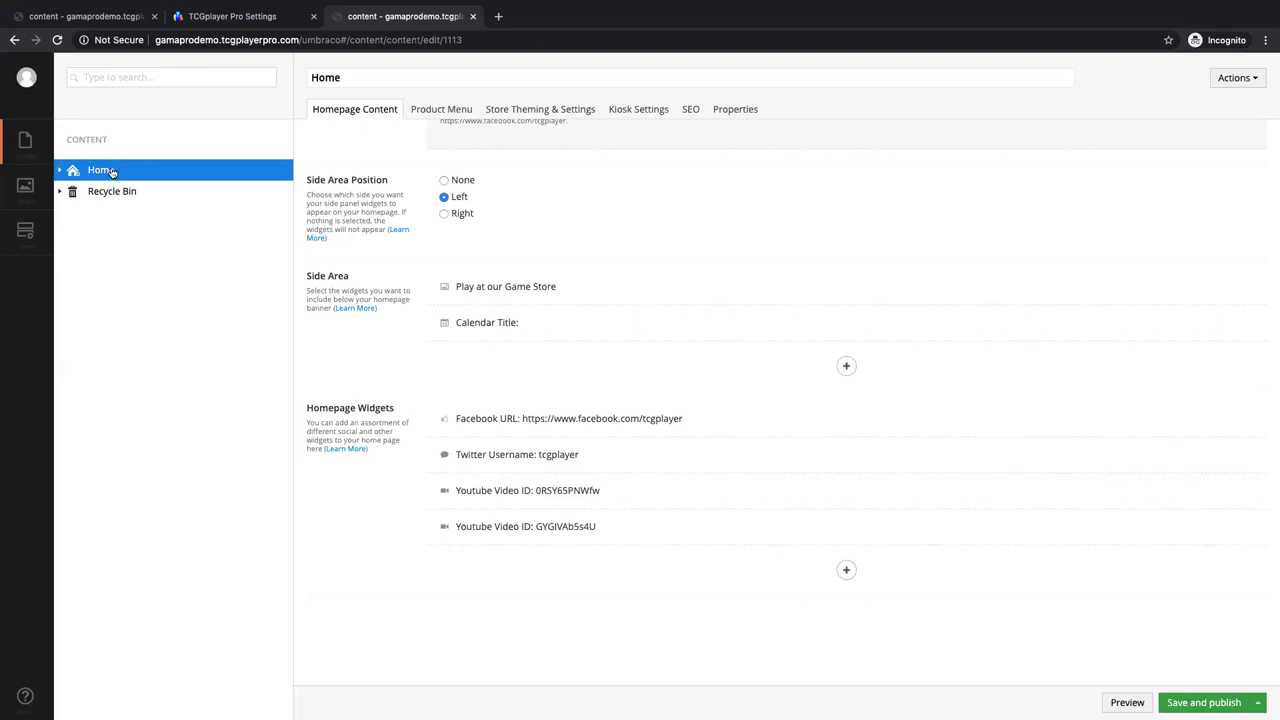
pyautogui.click(27, 138)
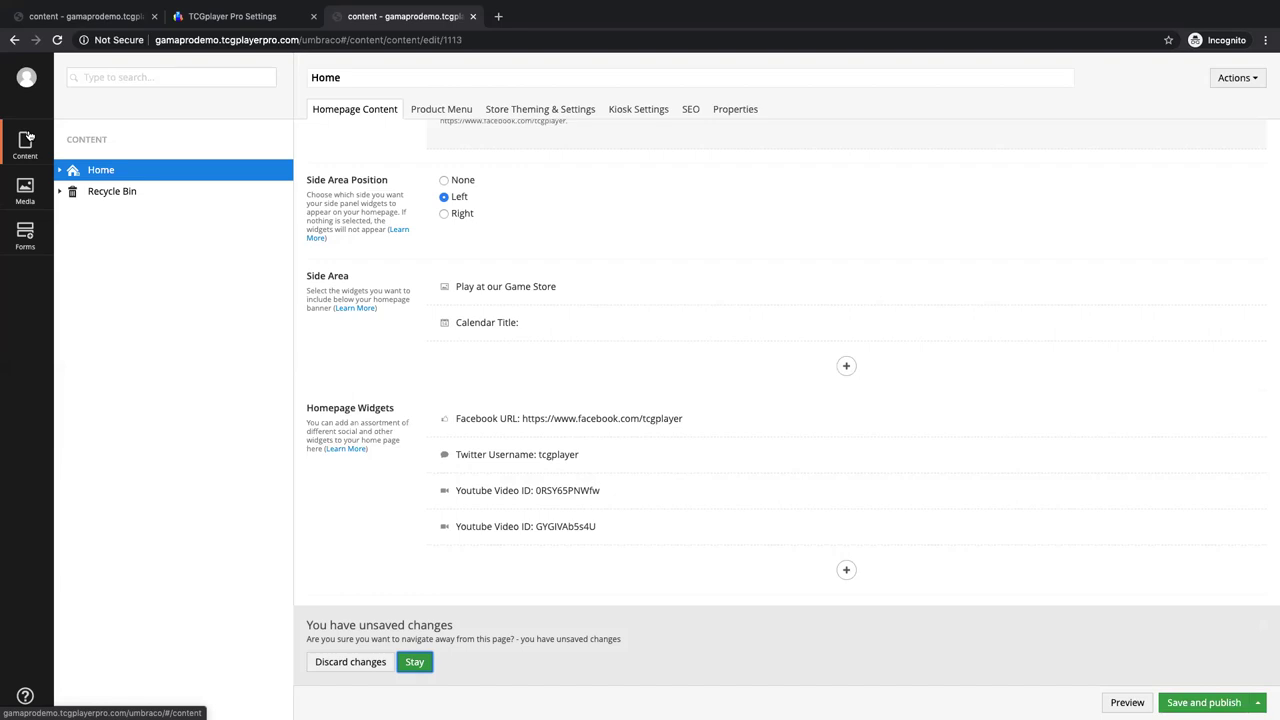
pyautogui.click(350, 661)
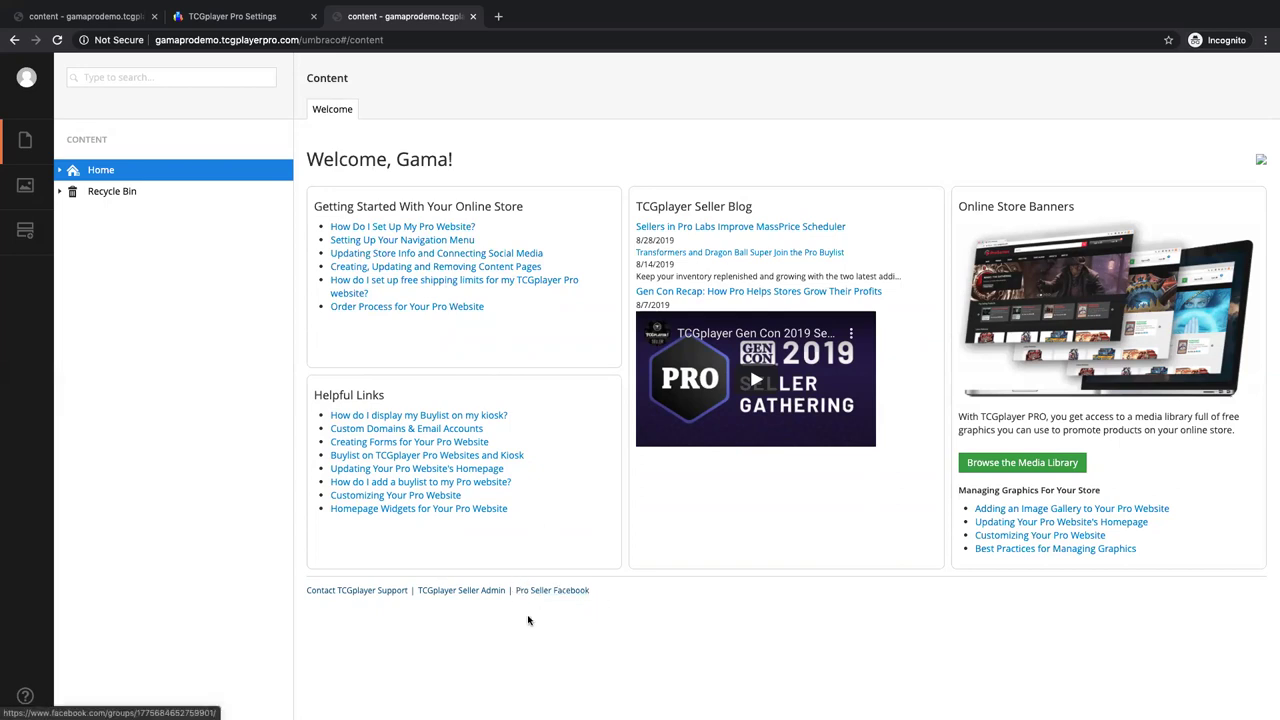
# - View the linked Pro Seller Facebook group in a separate tab and close it to return to the welcome page
pyautogui.rightClick(555, 590)
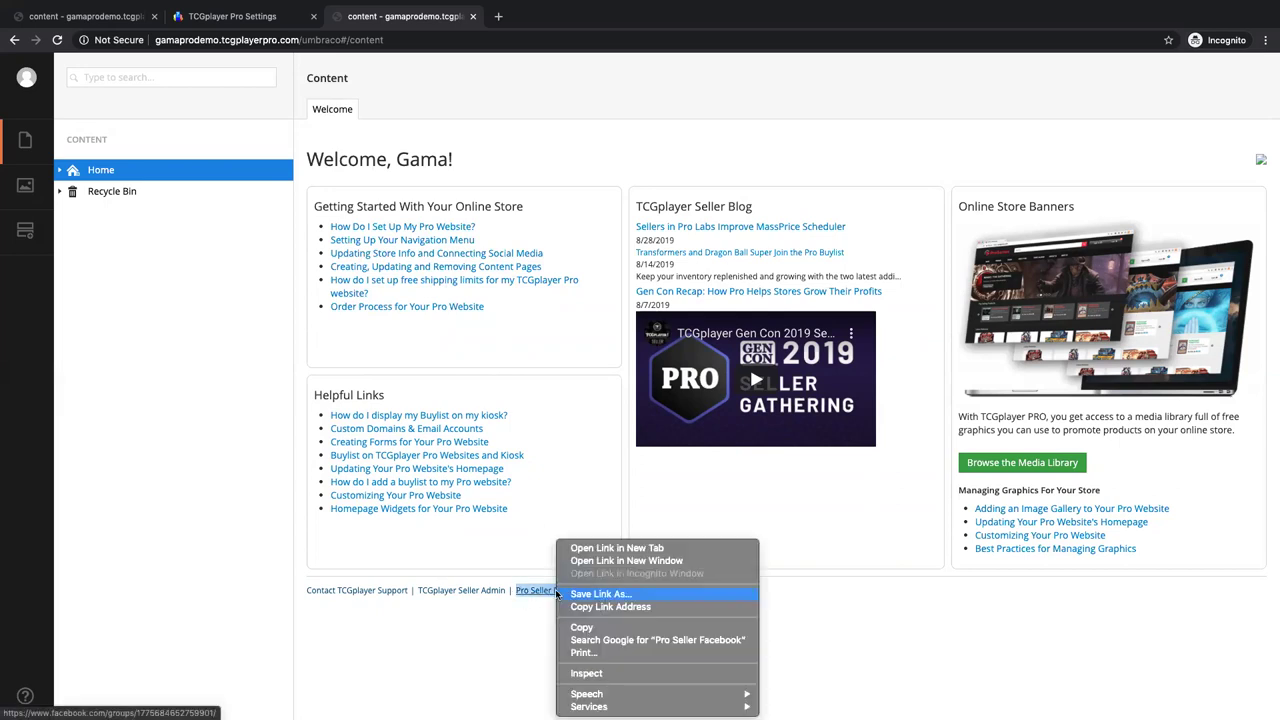
pyautogui.click(616, 548)
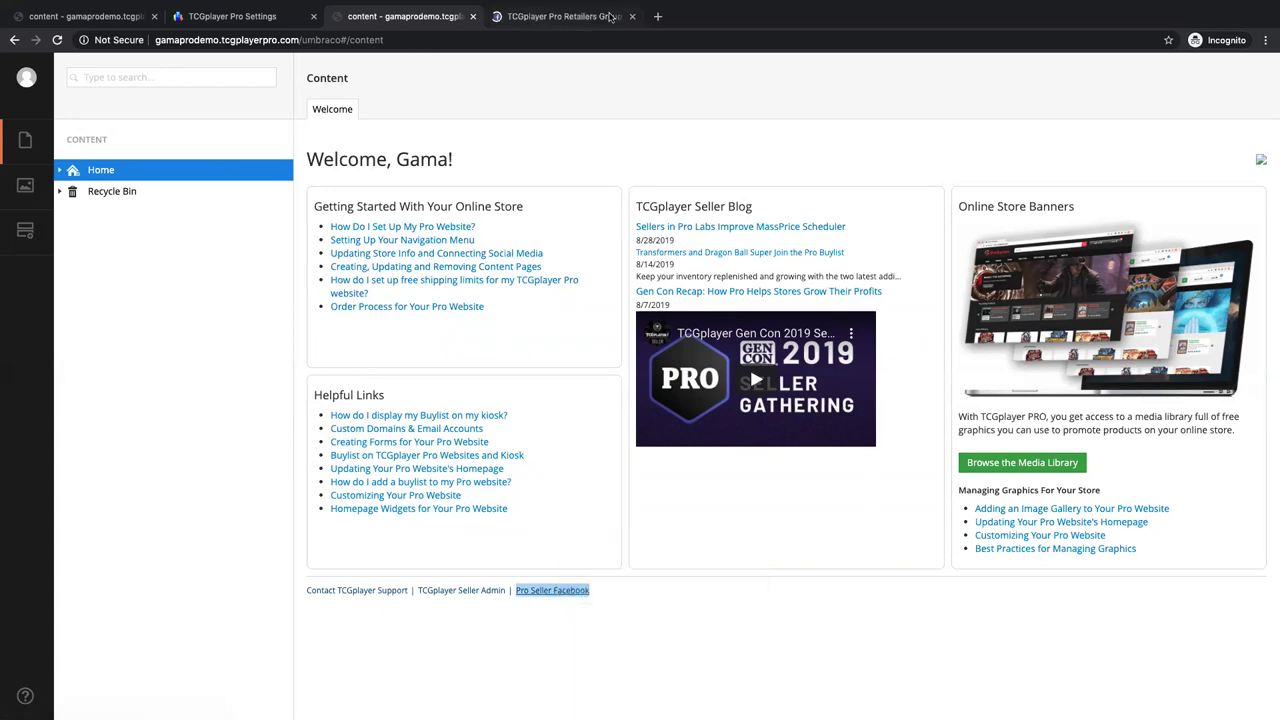
pyautogui.click(610, 16)
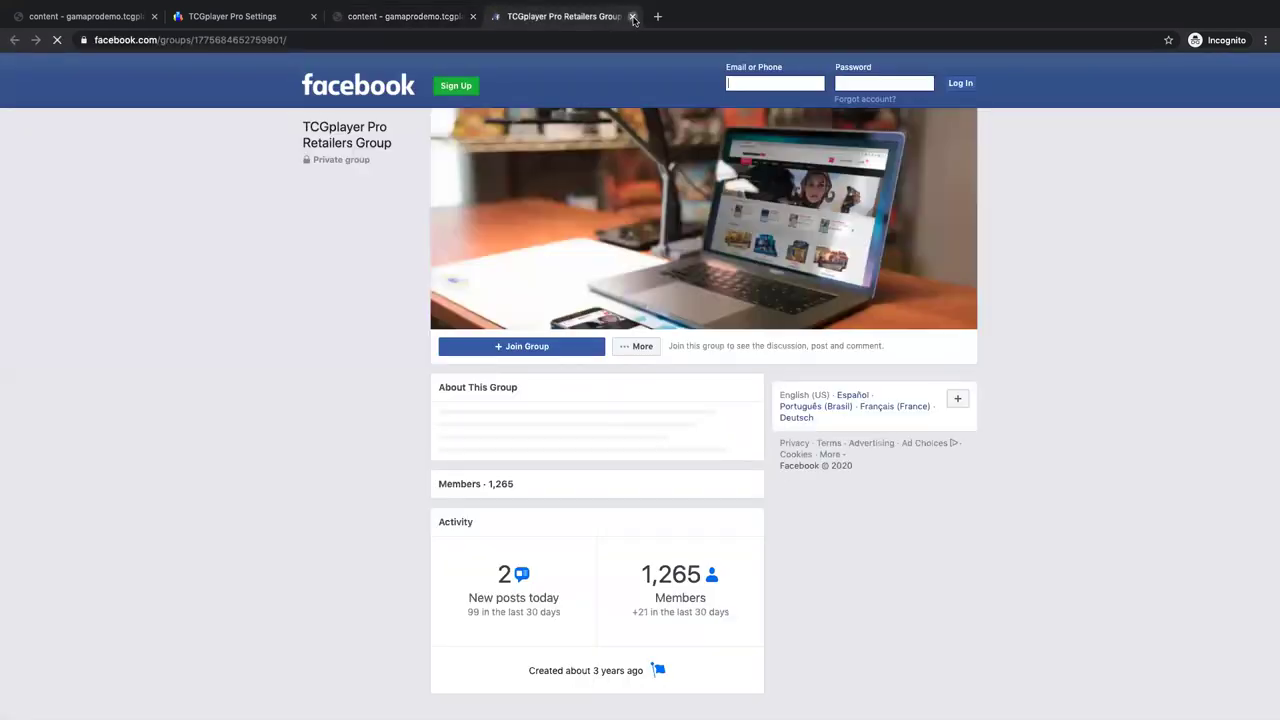
pyautogui.click(633, 17)
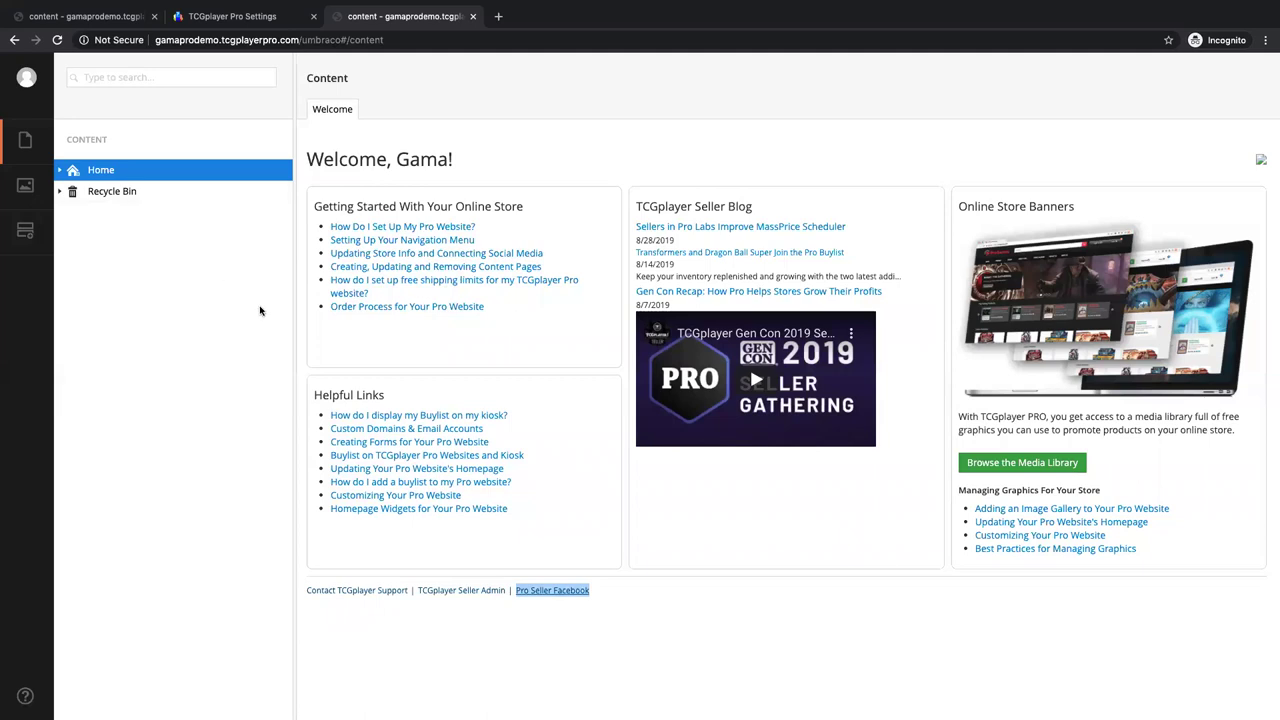